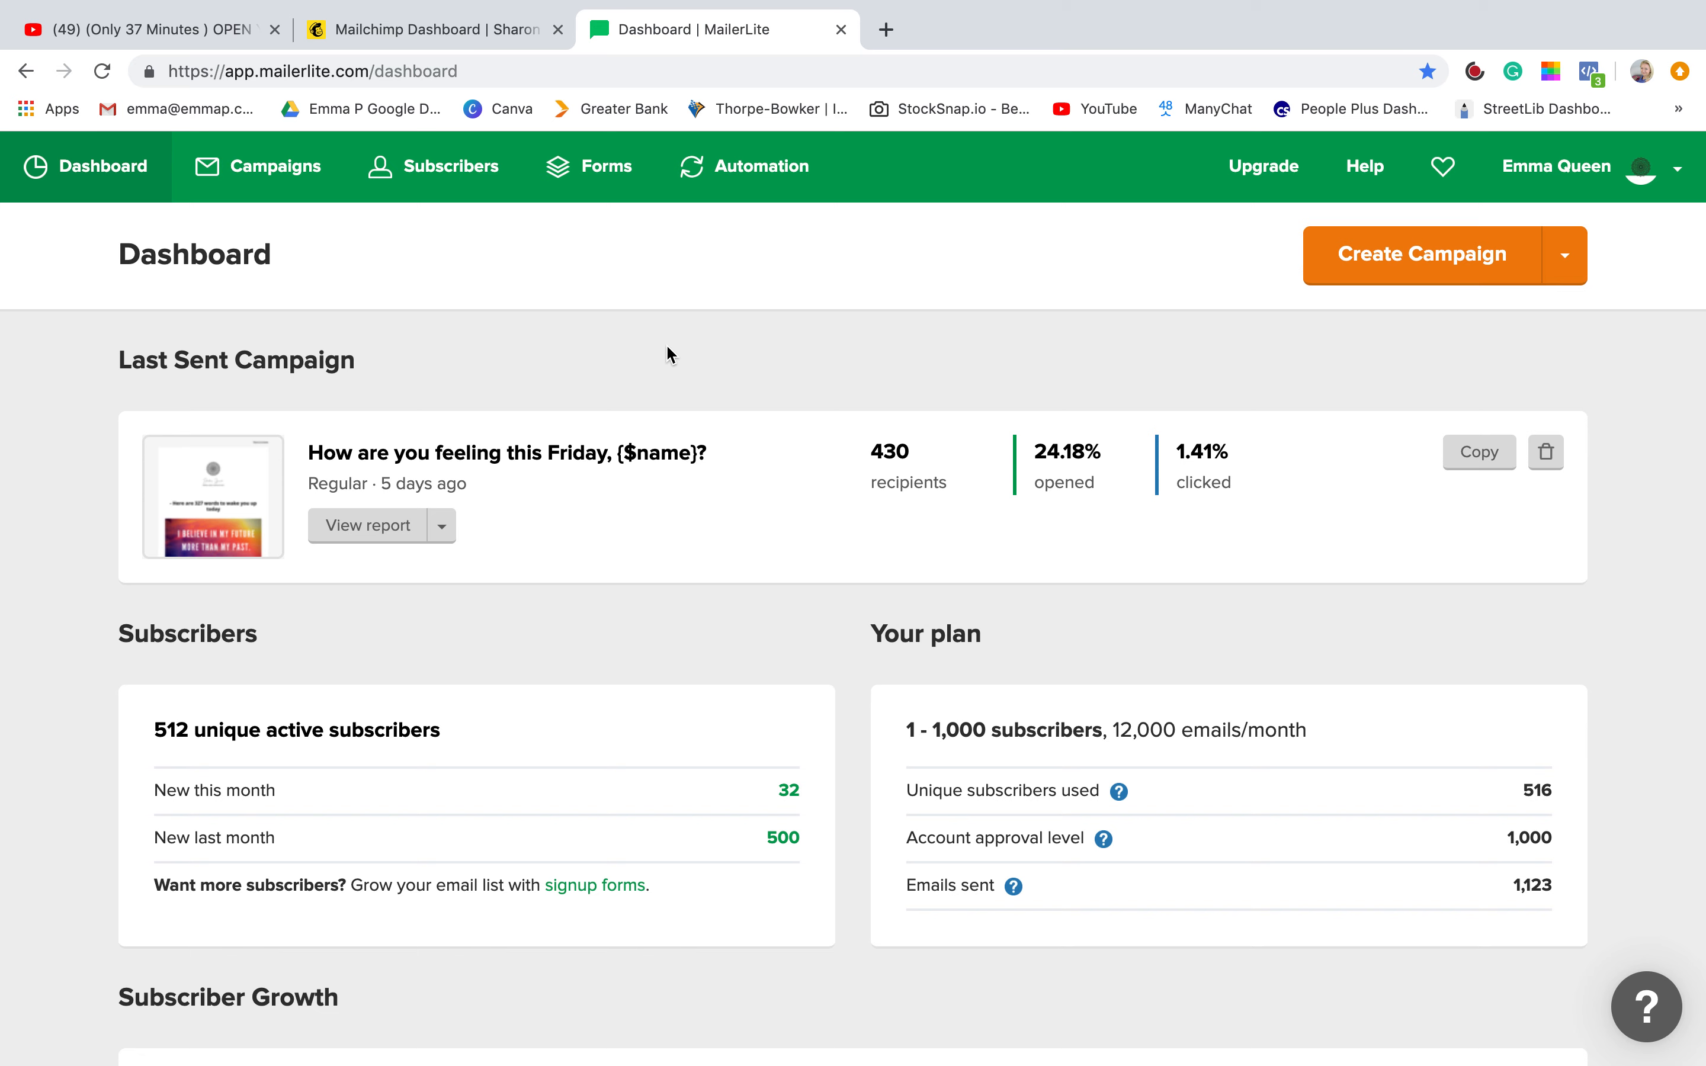
# Review the dashboard's subscriber, plan, growth, monthly campaign, automation and form statistics.
pyautogui.scroll(-5, 601, 369)
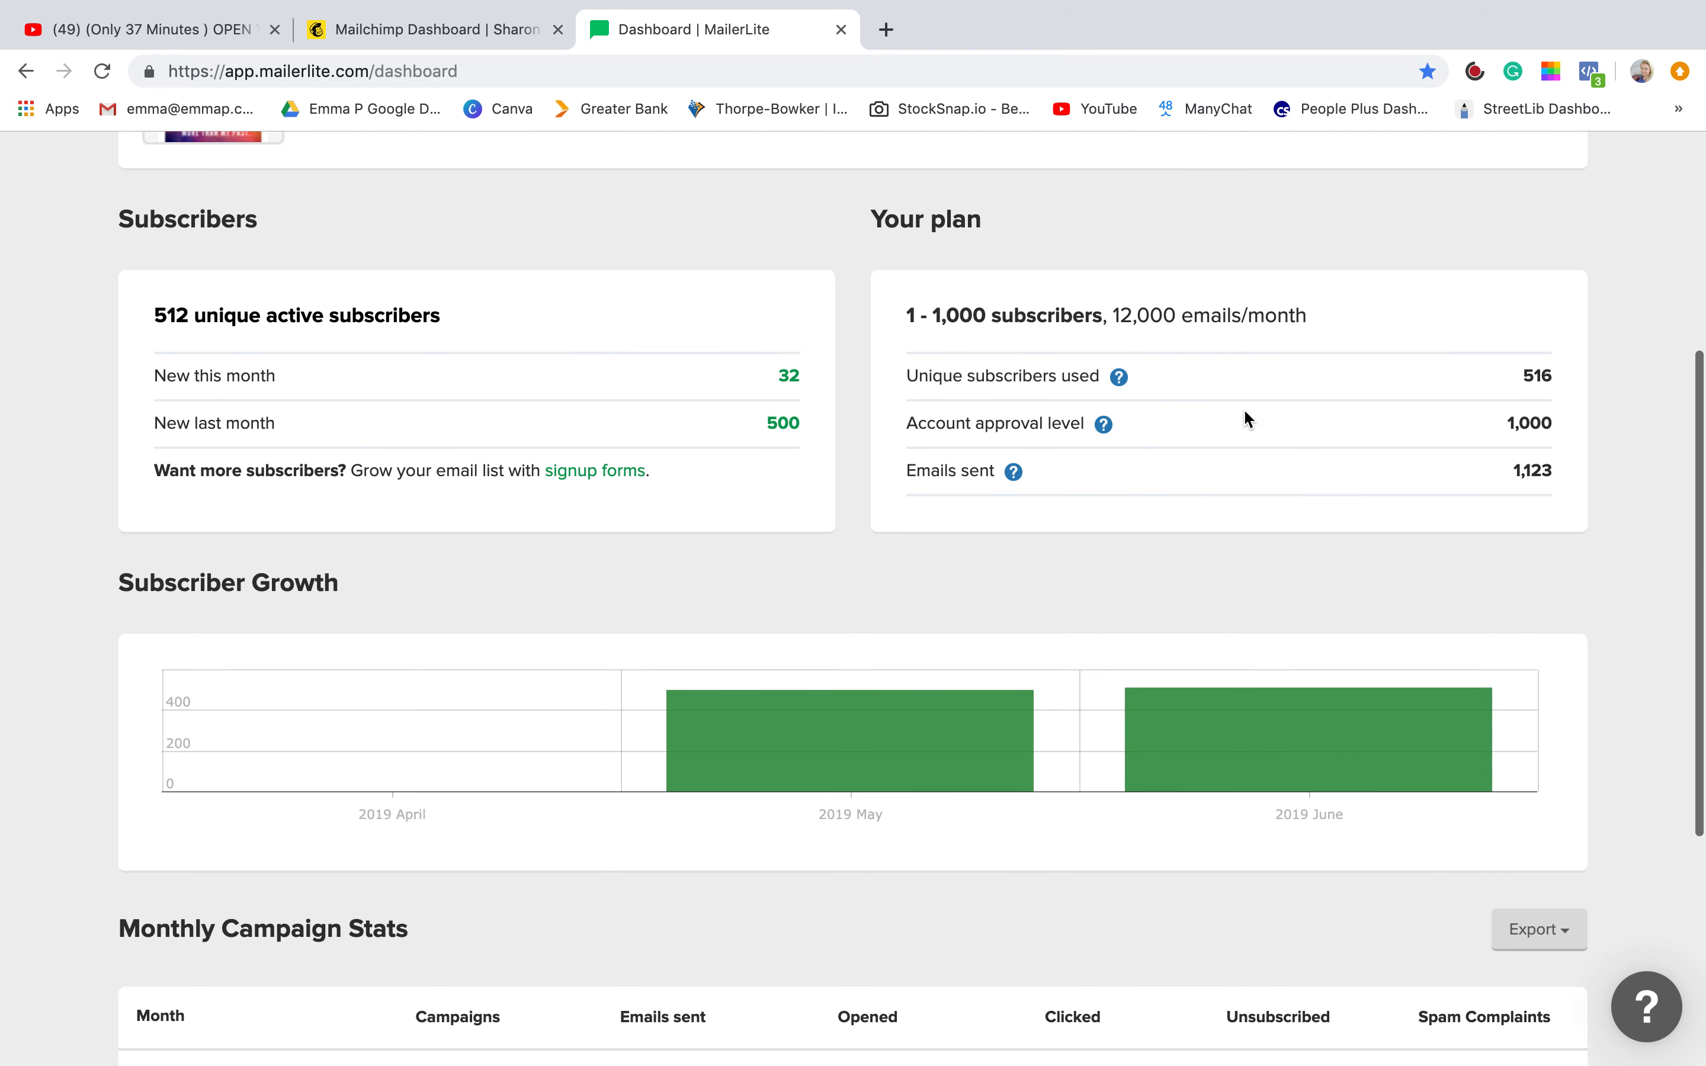
pyautogui.scroll(-5, 674, 488)
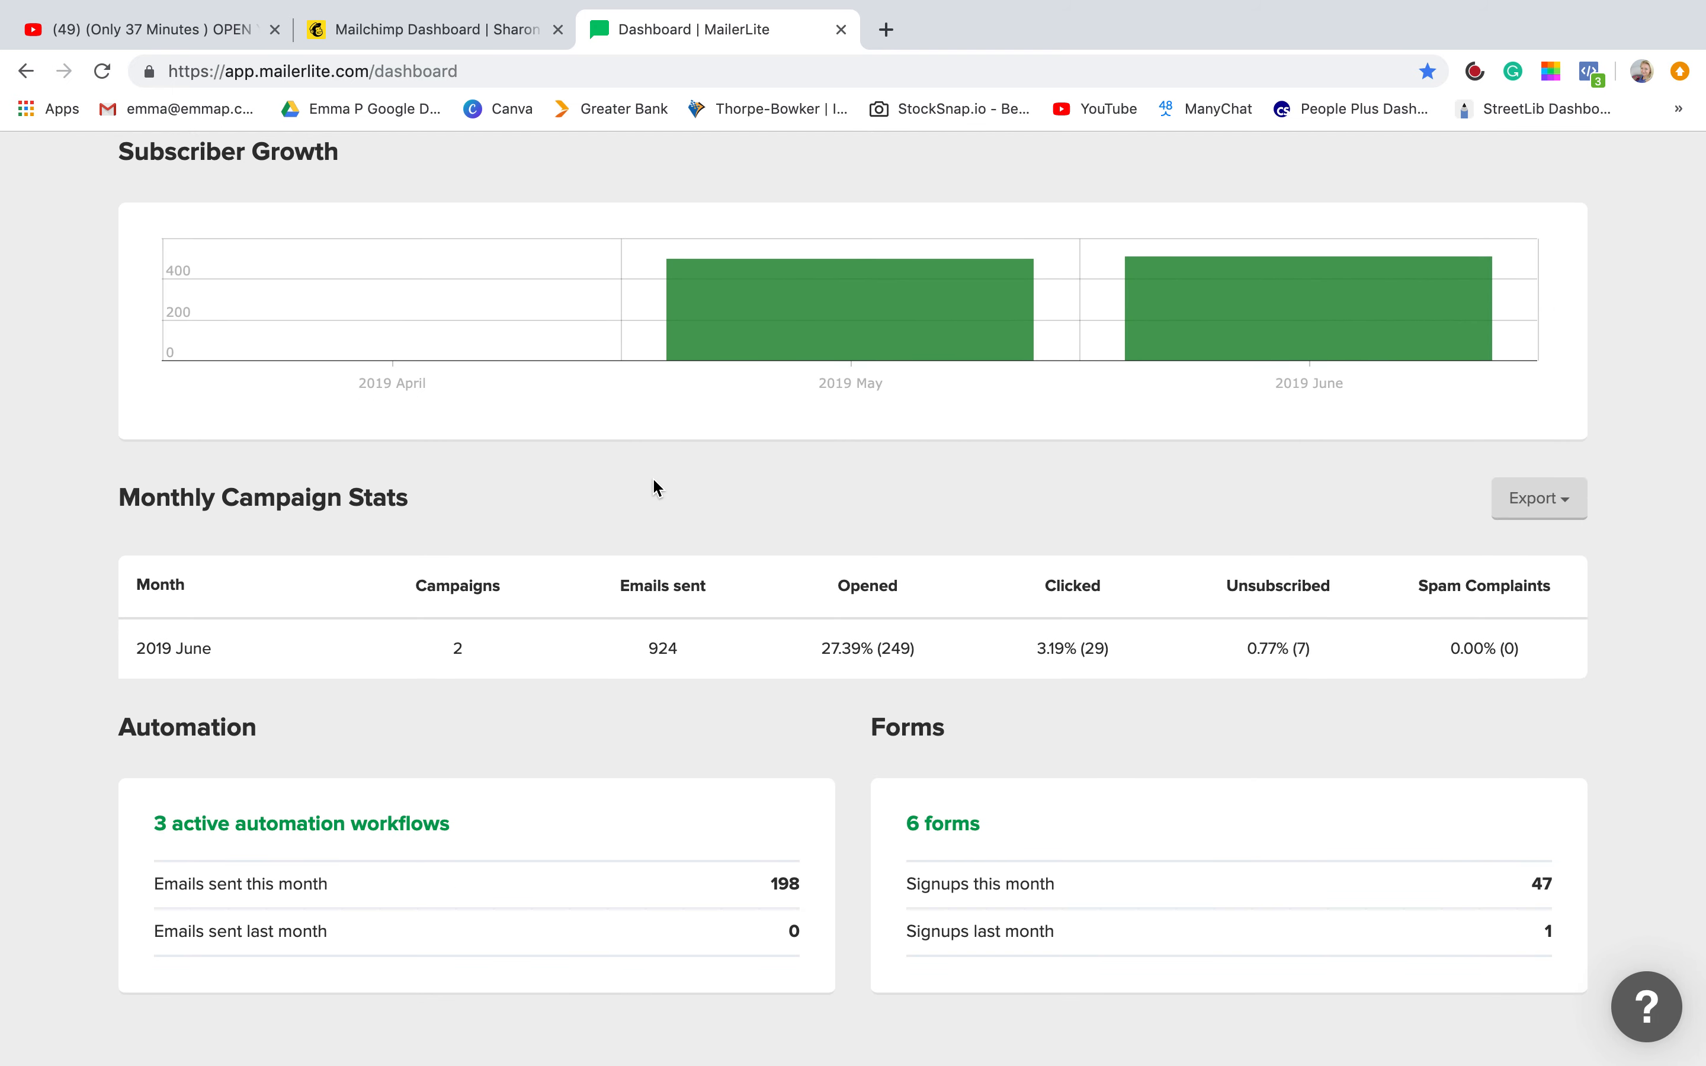
pyautogui.scroll(10, 600, 495)
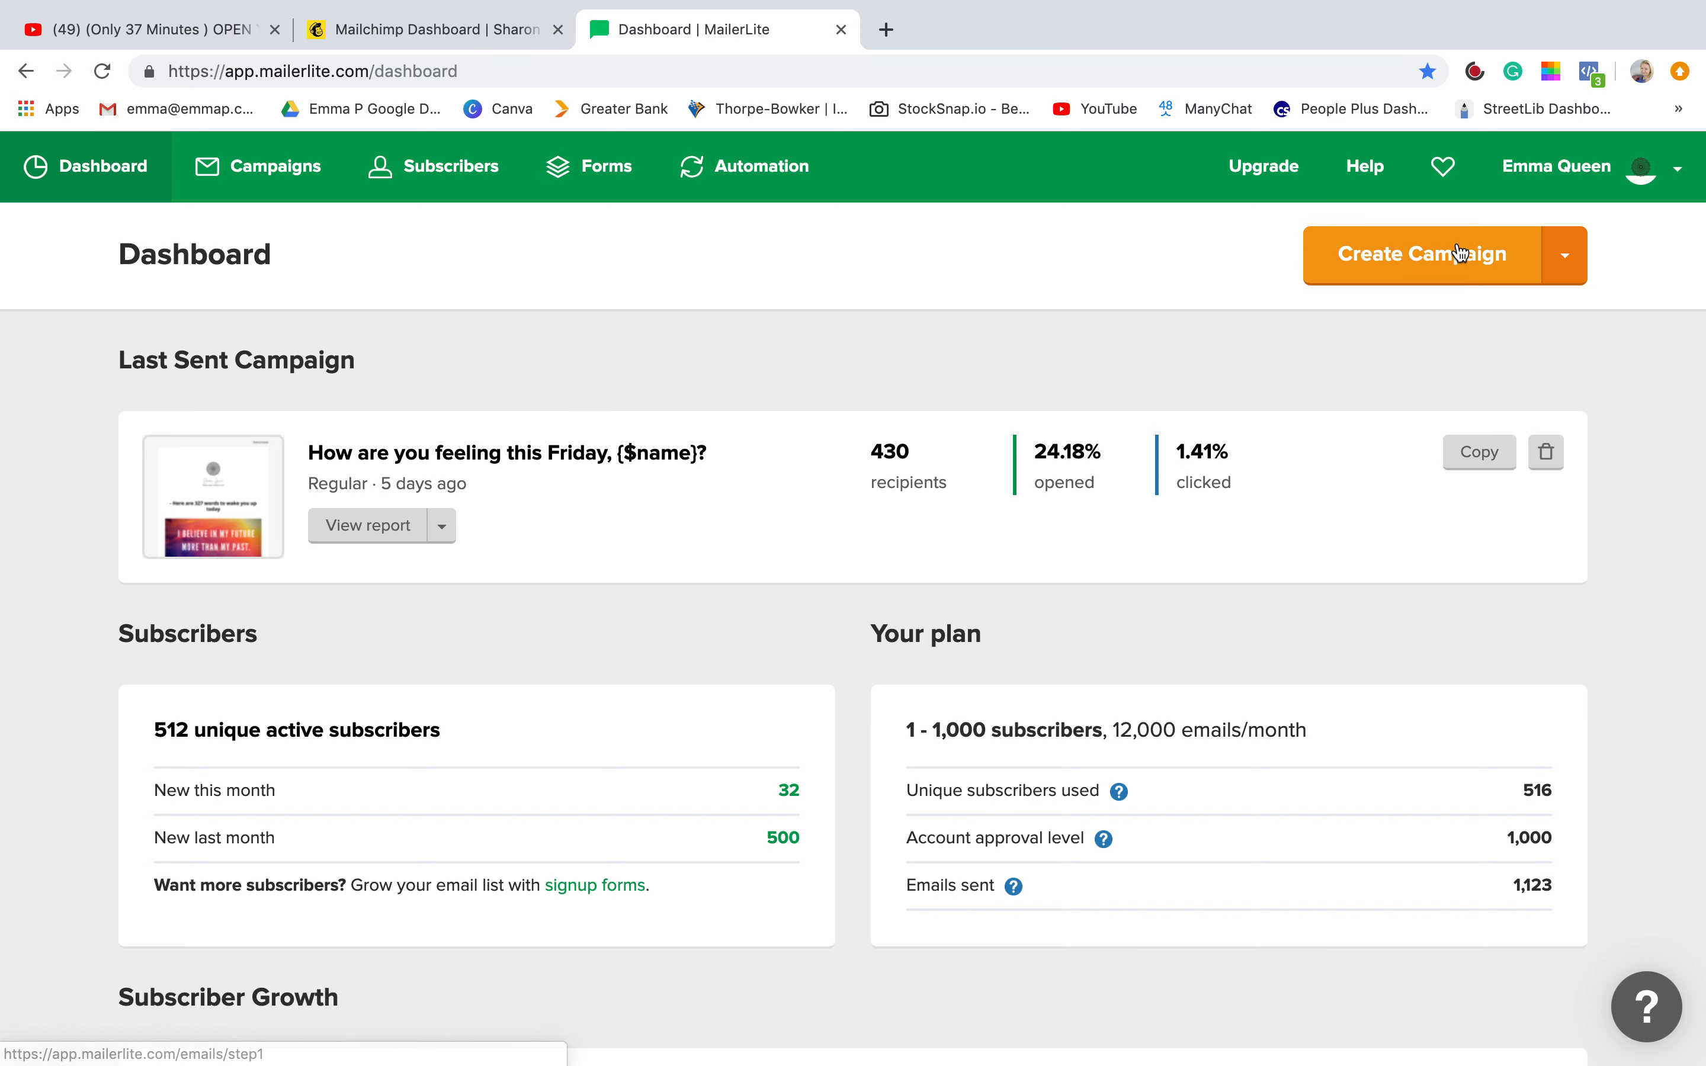
# Create a regular campaign with the subject "{$name} are you having a great day?", using the name personalization, and continue to its content.
pyautogui.click(1401, 275)
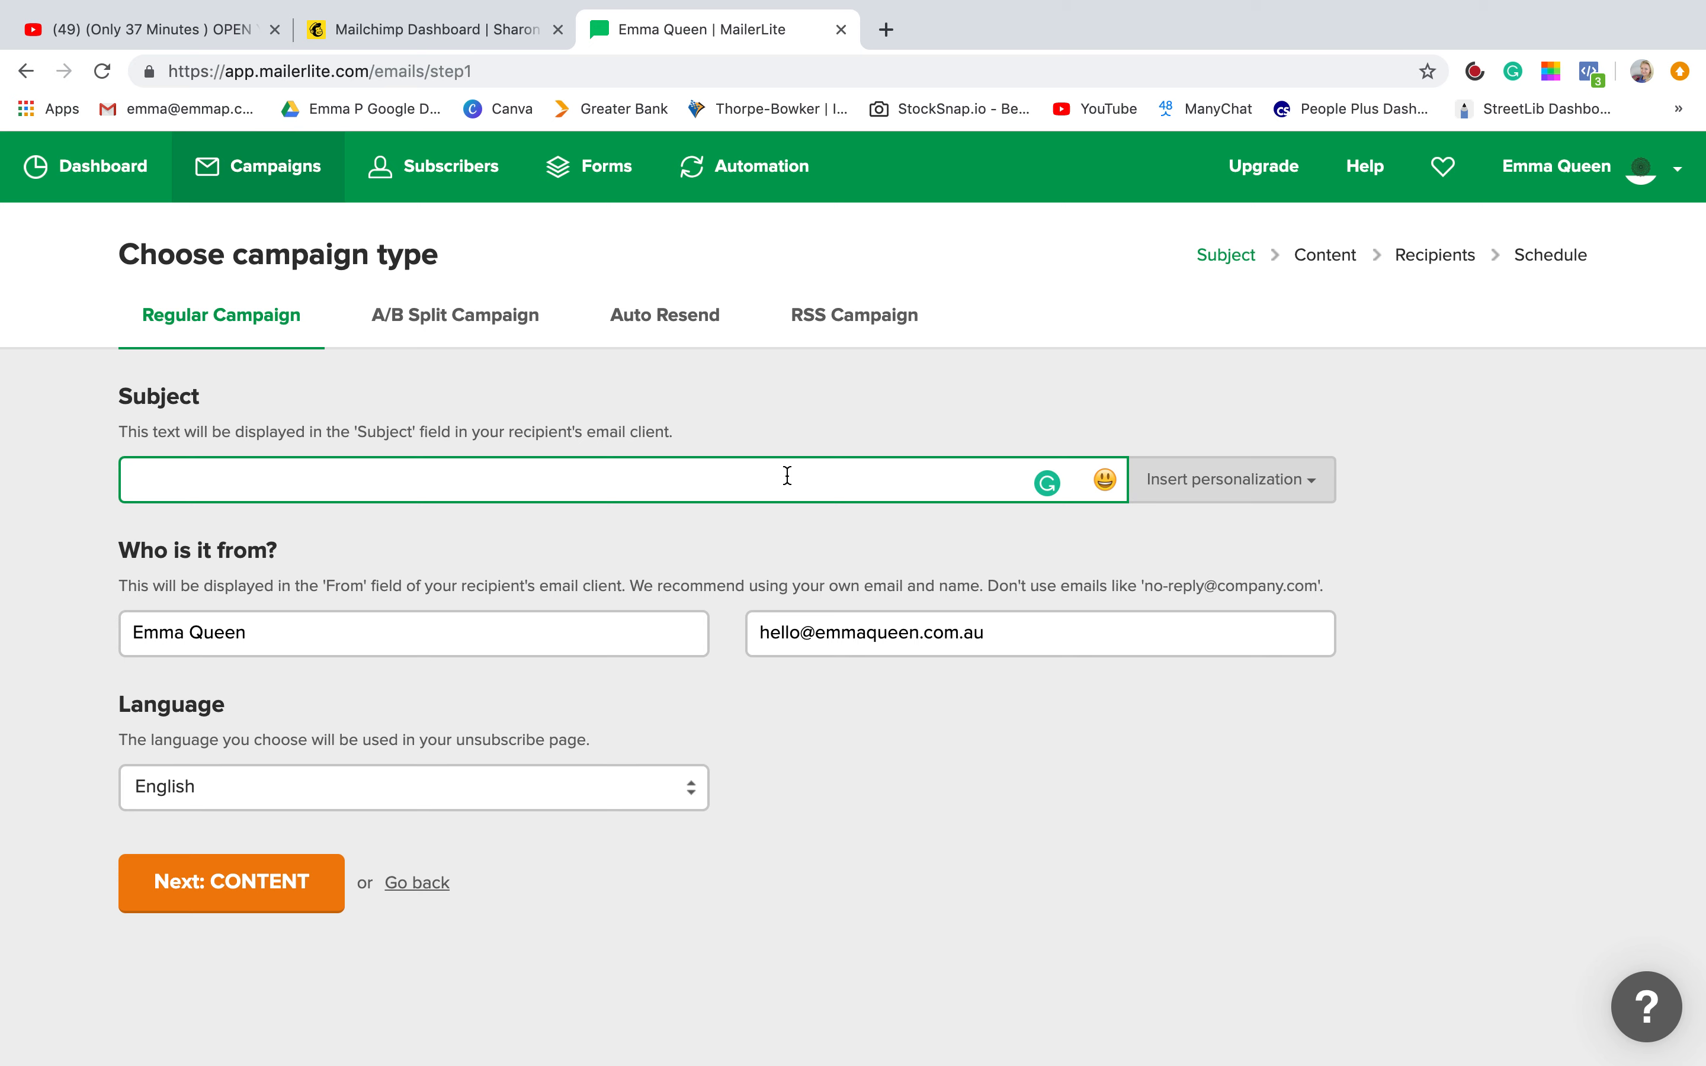
pyautogui.click(1269, 486)
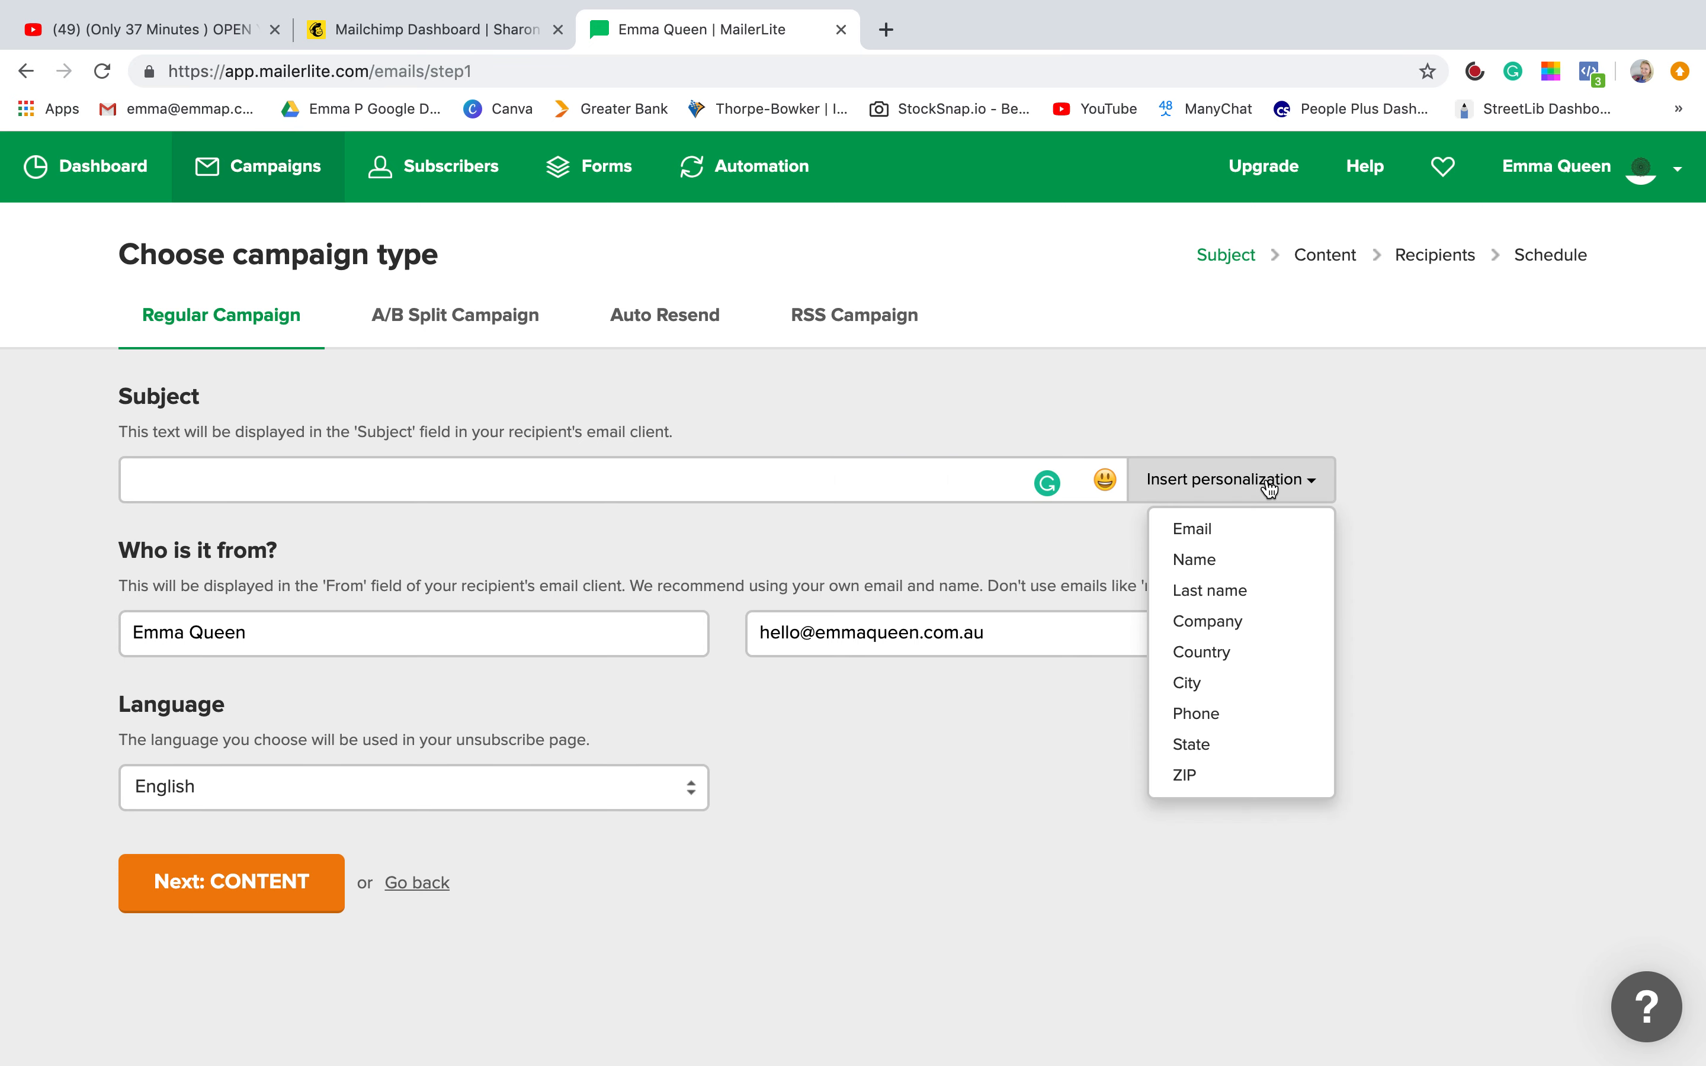
pyautogui.click(1214, 562)
pyautogui.click(331, 486)
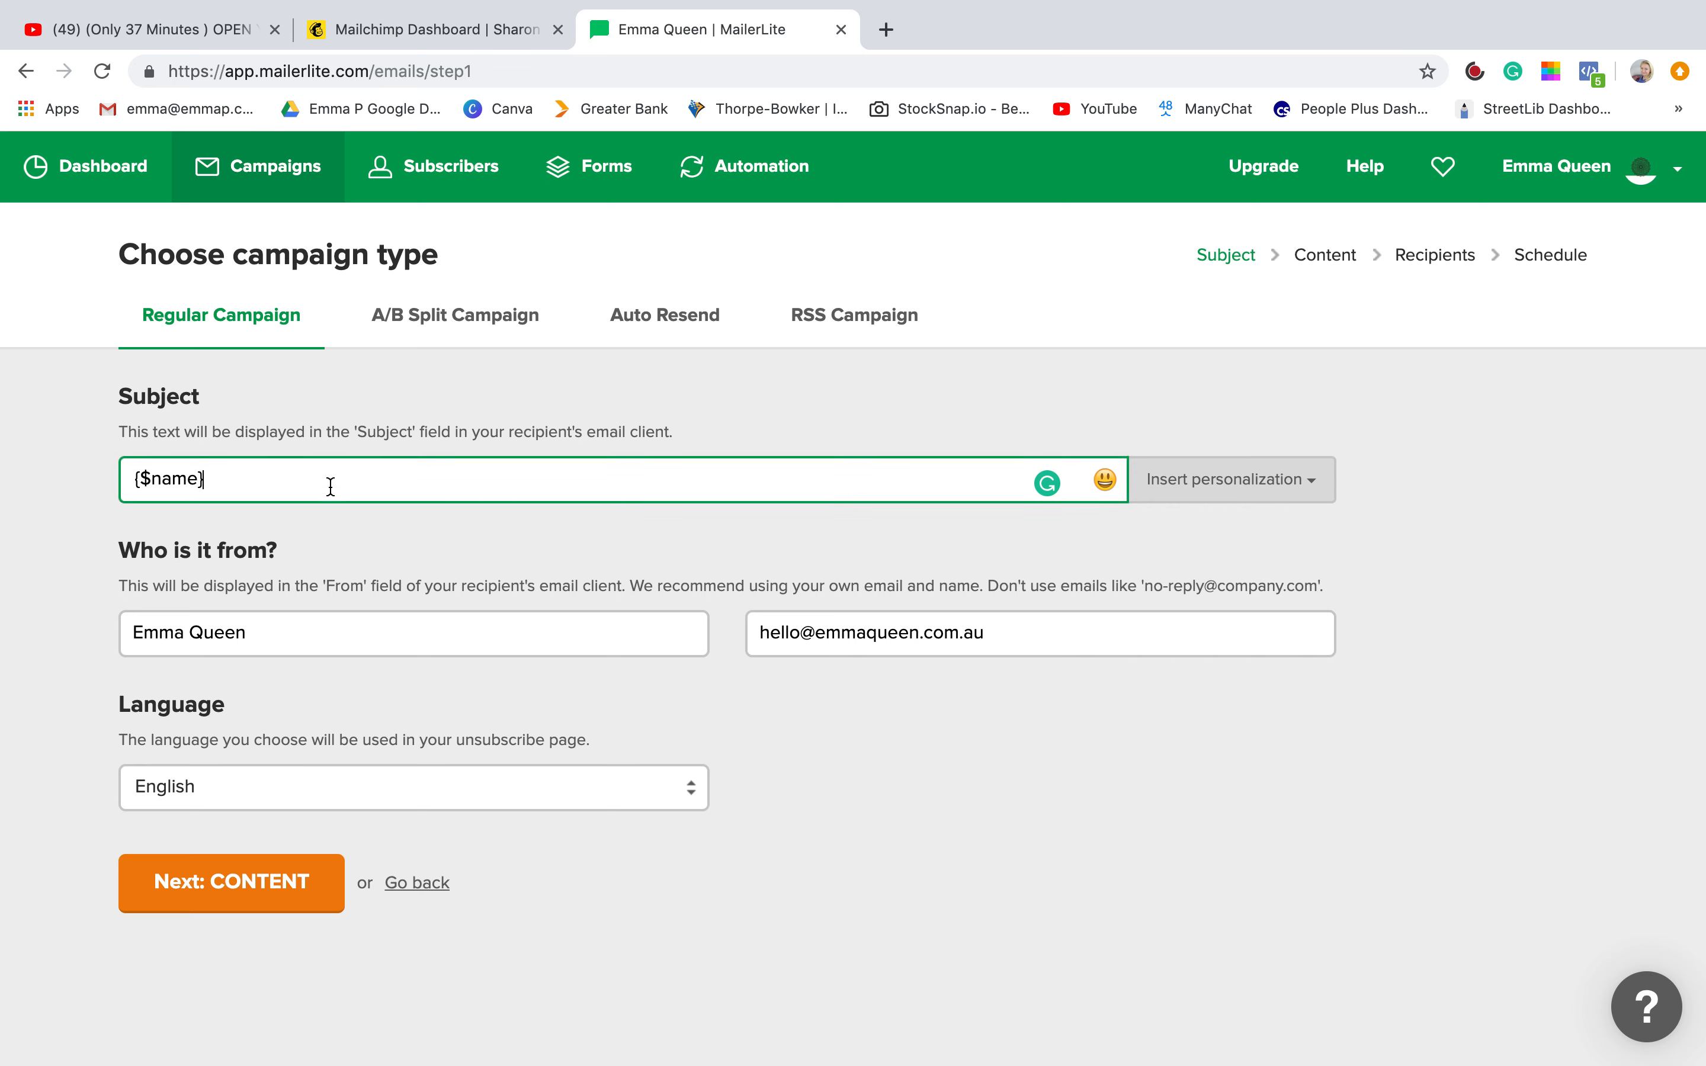
pyautogui.write('are you hap')
pyautogui.press('BackSpace')
pyautogui.write('ving a great day?')
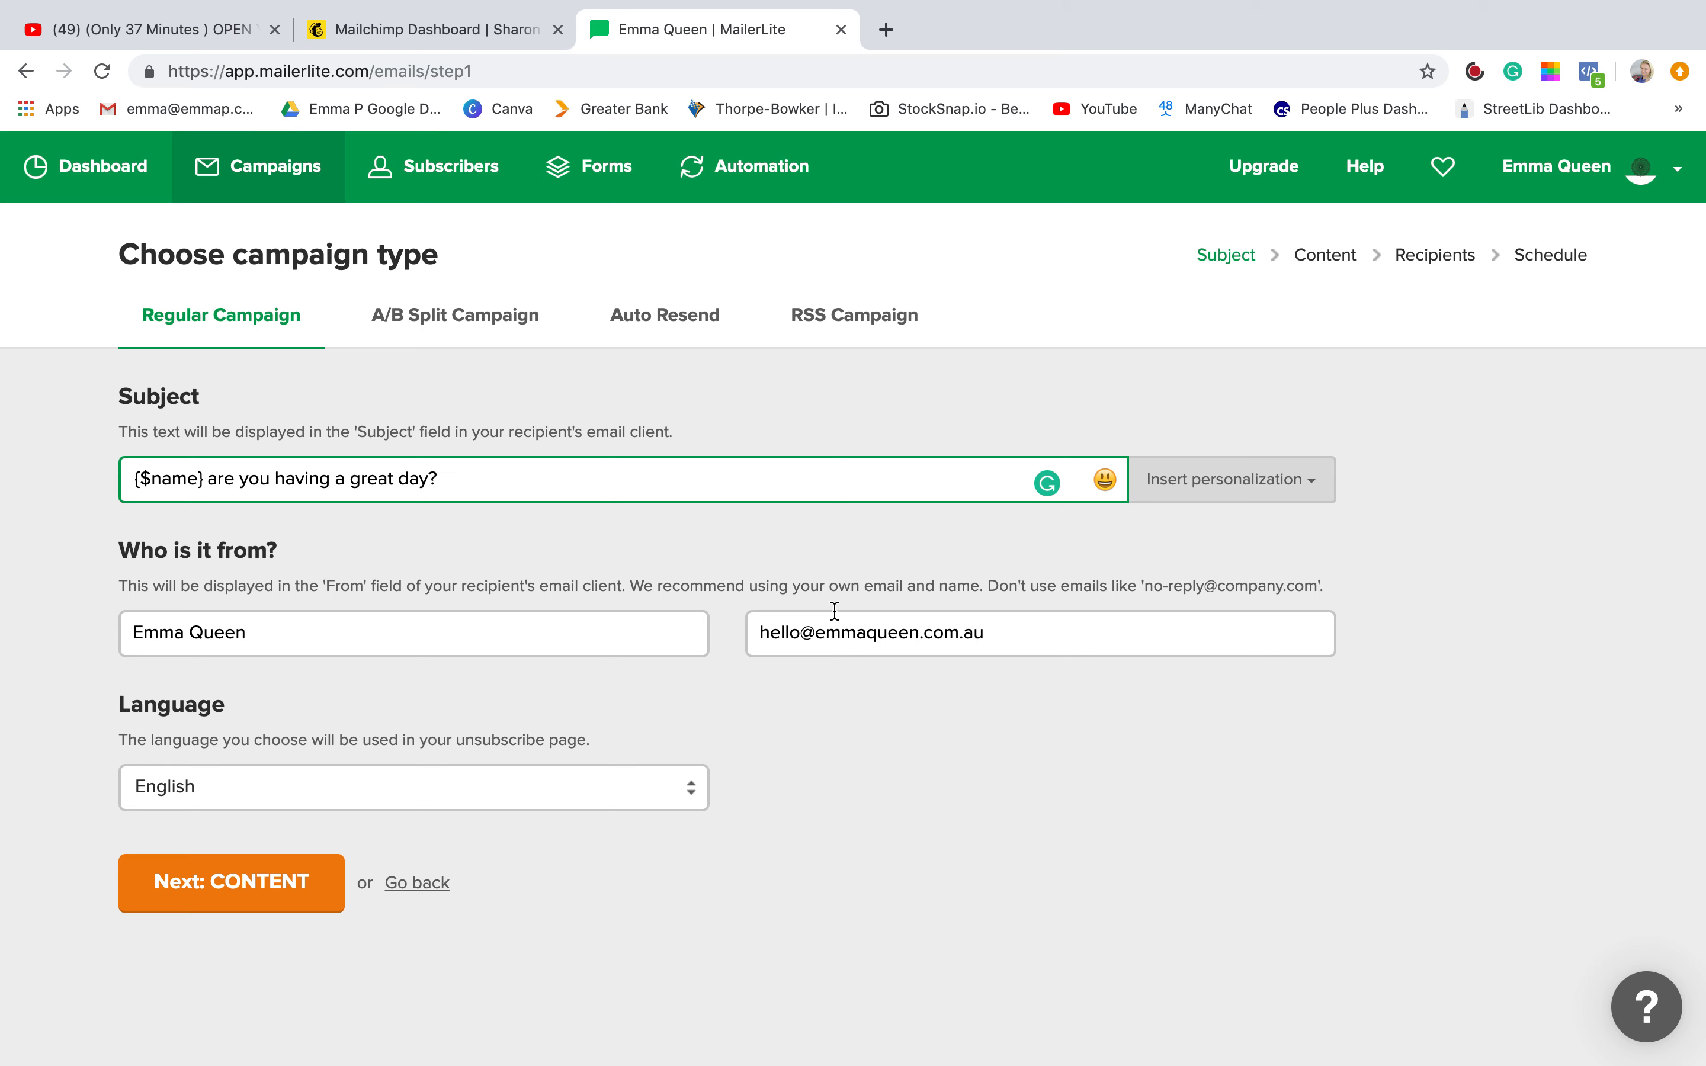
pyautogui.click(240, 895)
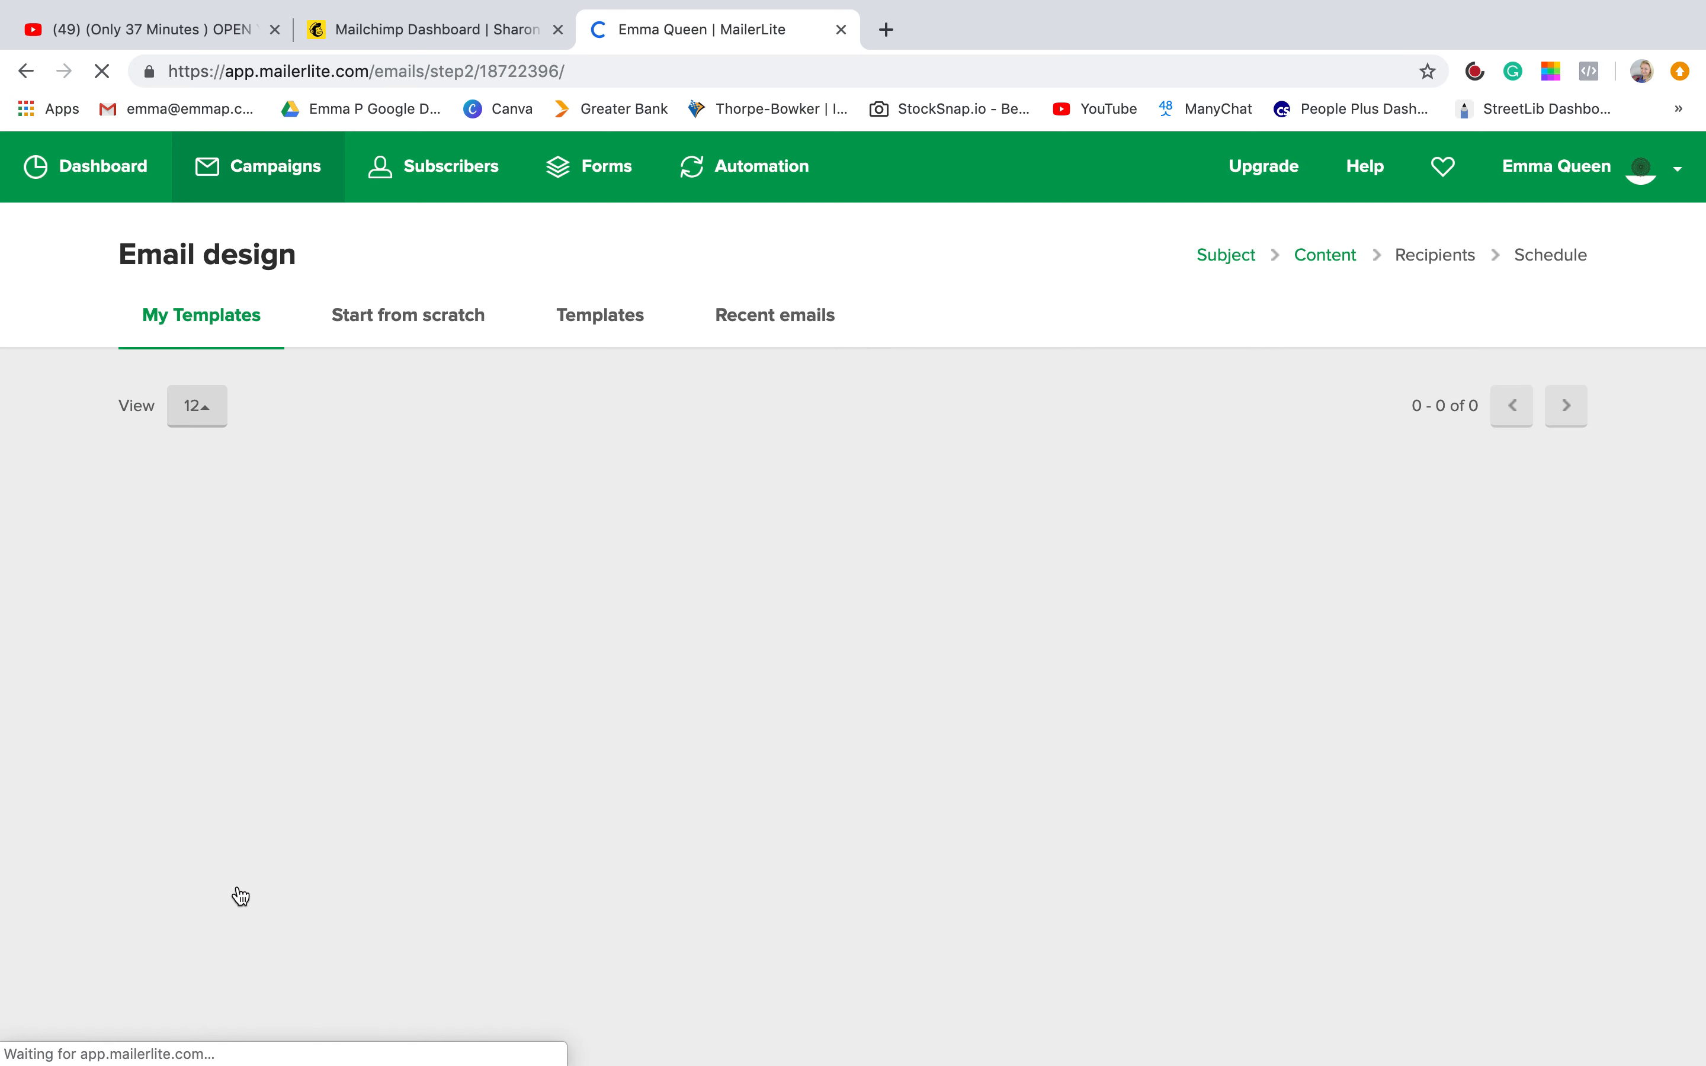
# Browse the first page of ready-made email designs in the template gallery.
pyautogui.moveTo(790, 669)
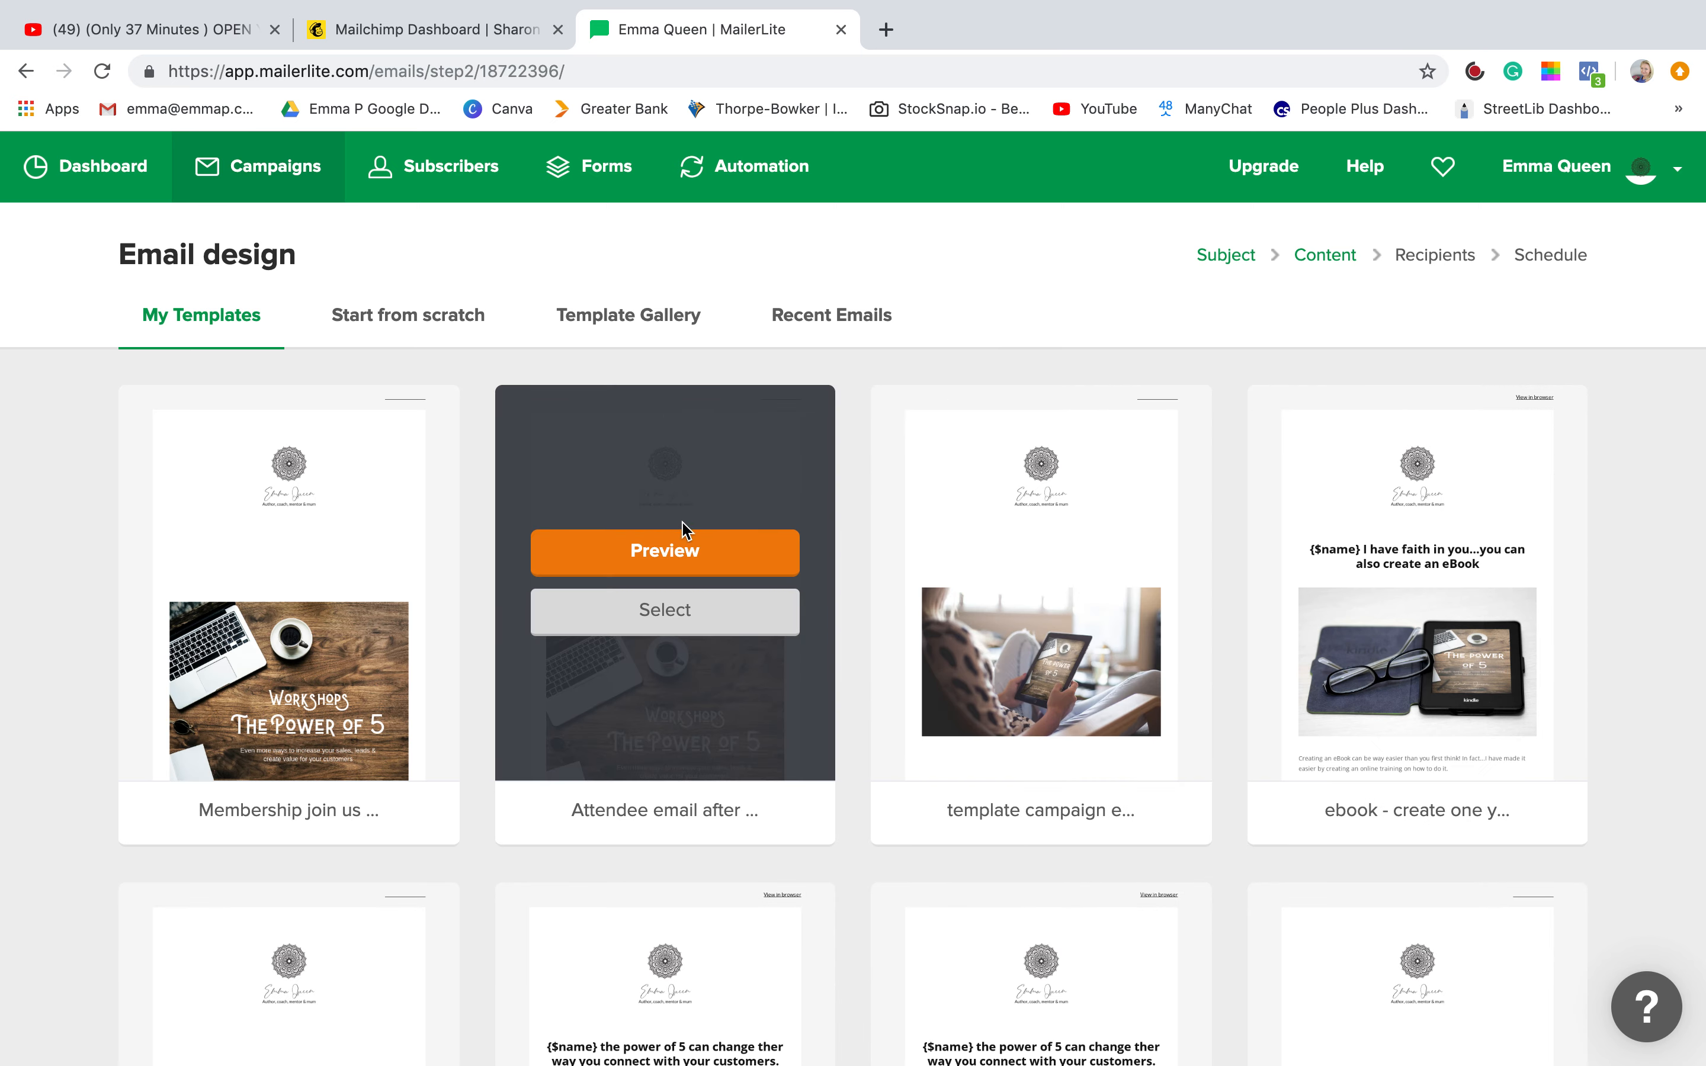
pyautogui.click(627, 324)
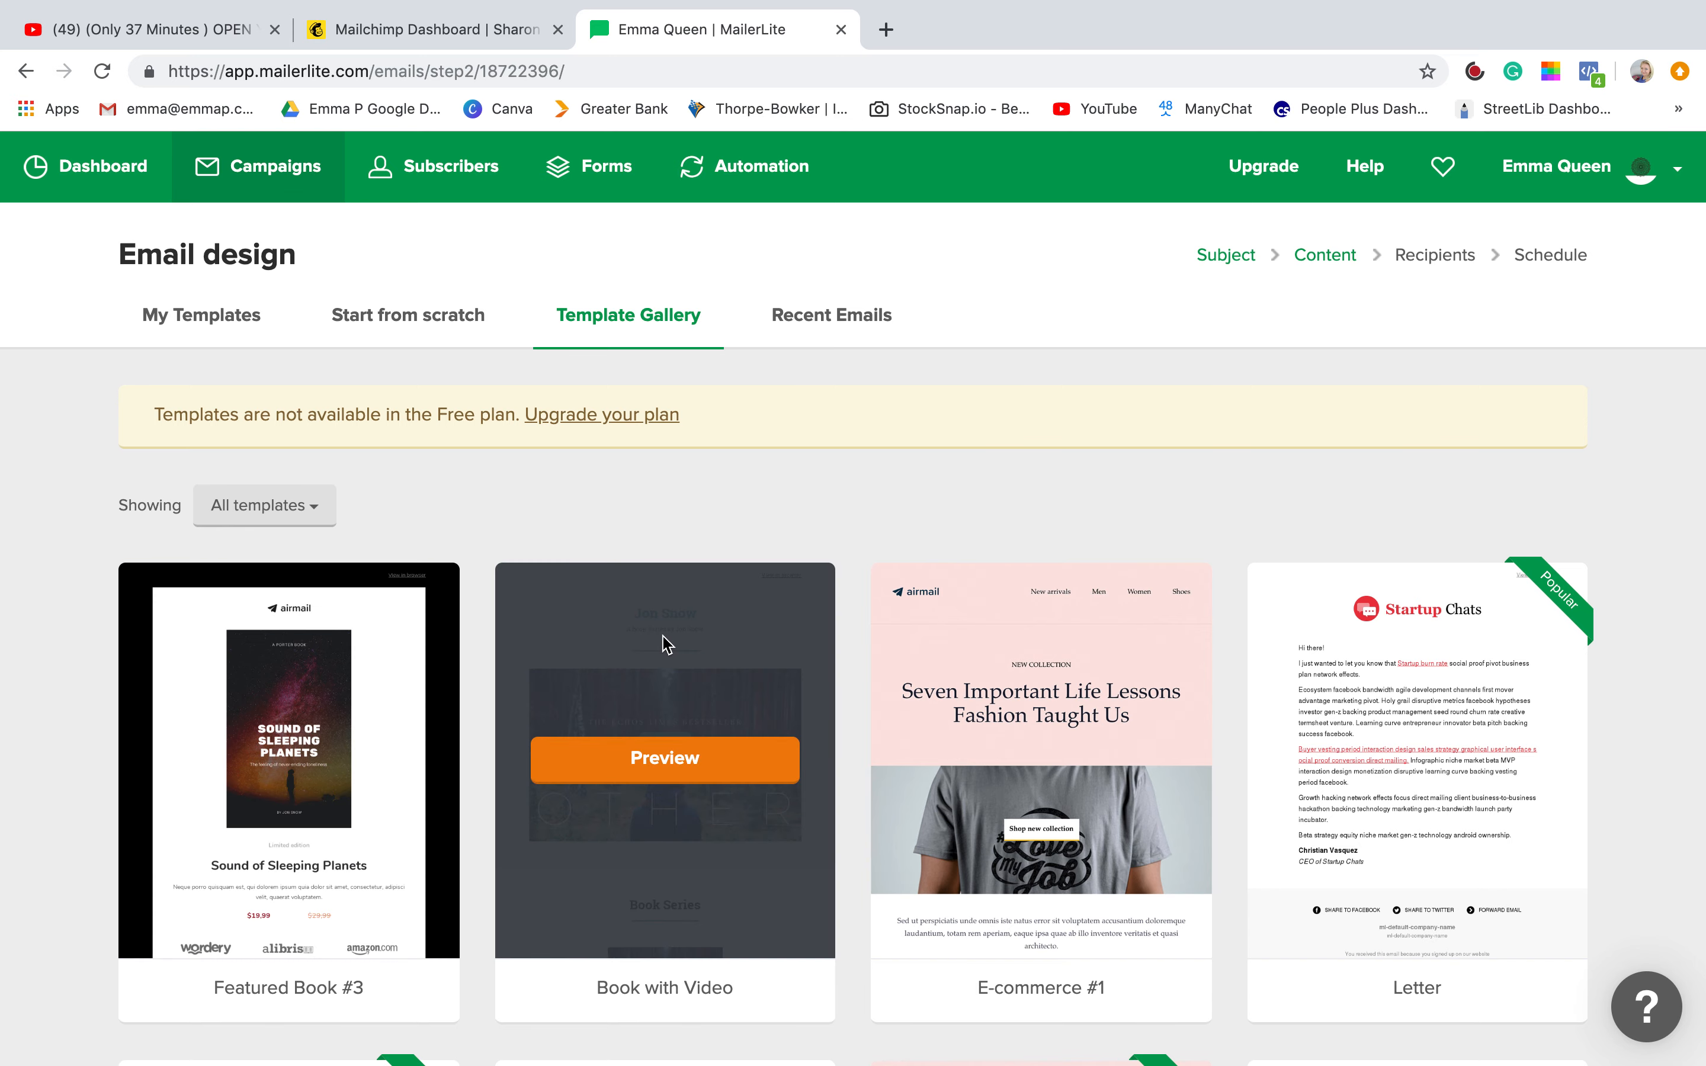
pyautogui.scroll(-5, 663, 642)
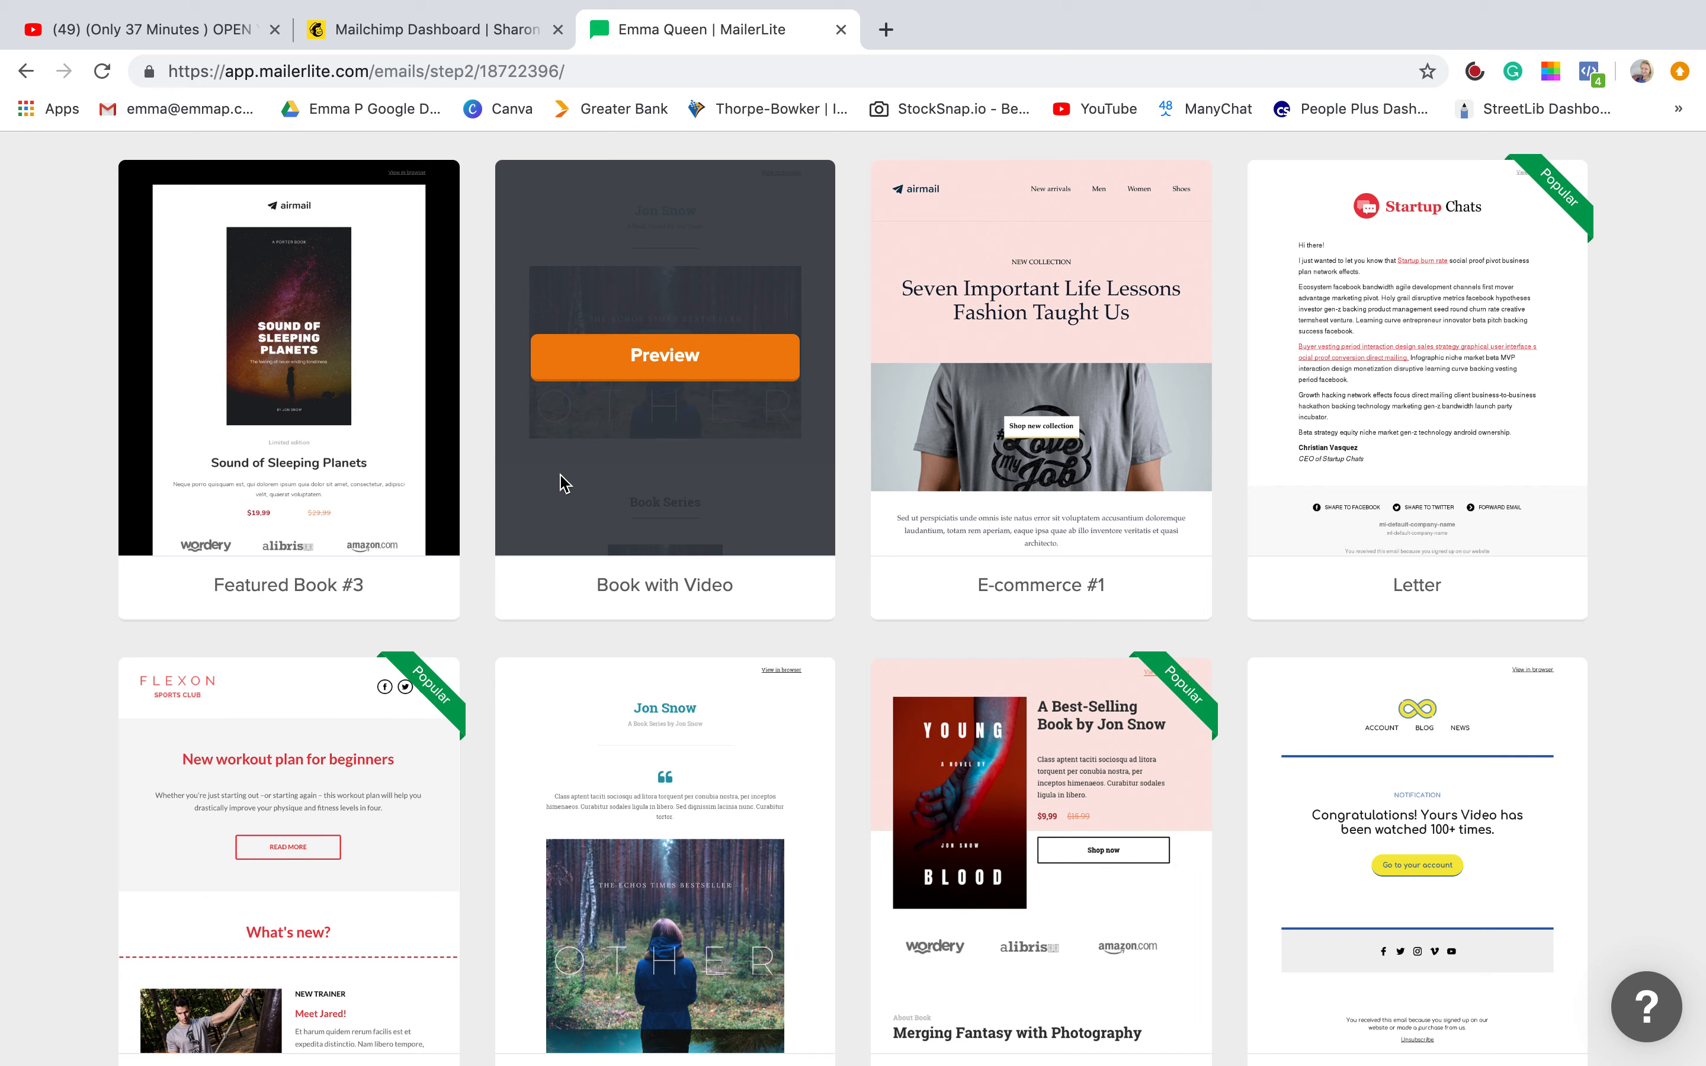
pyautogui.scroll(-5, 563, 483)
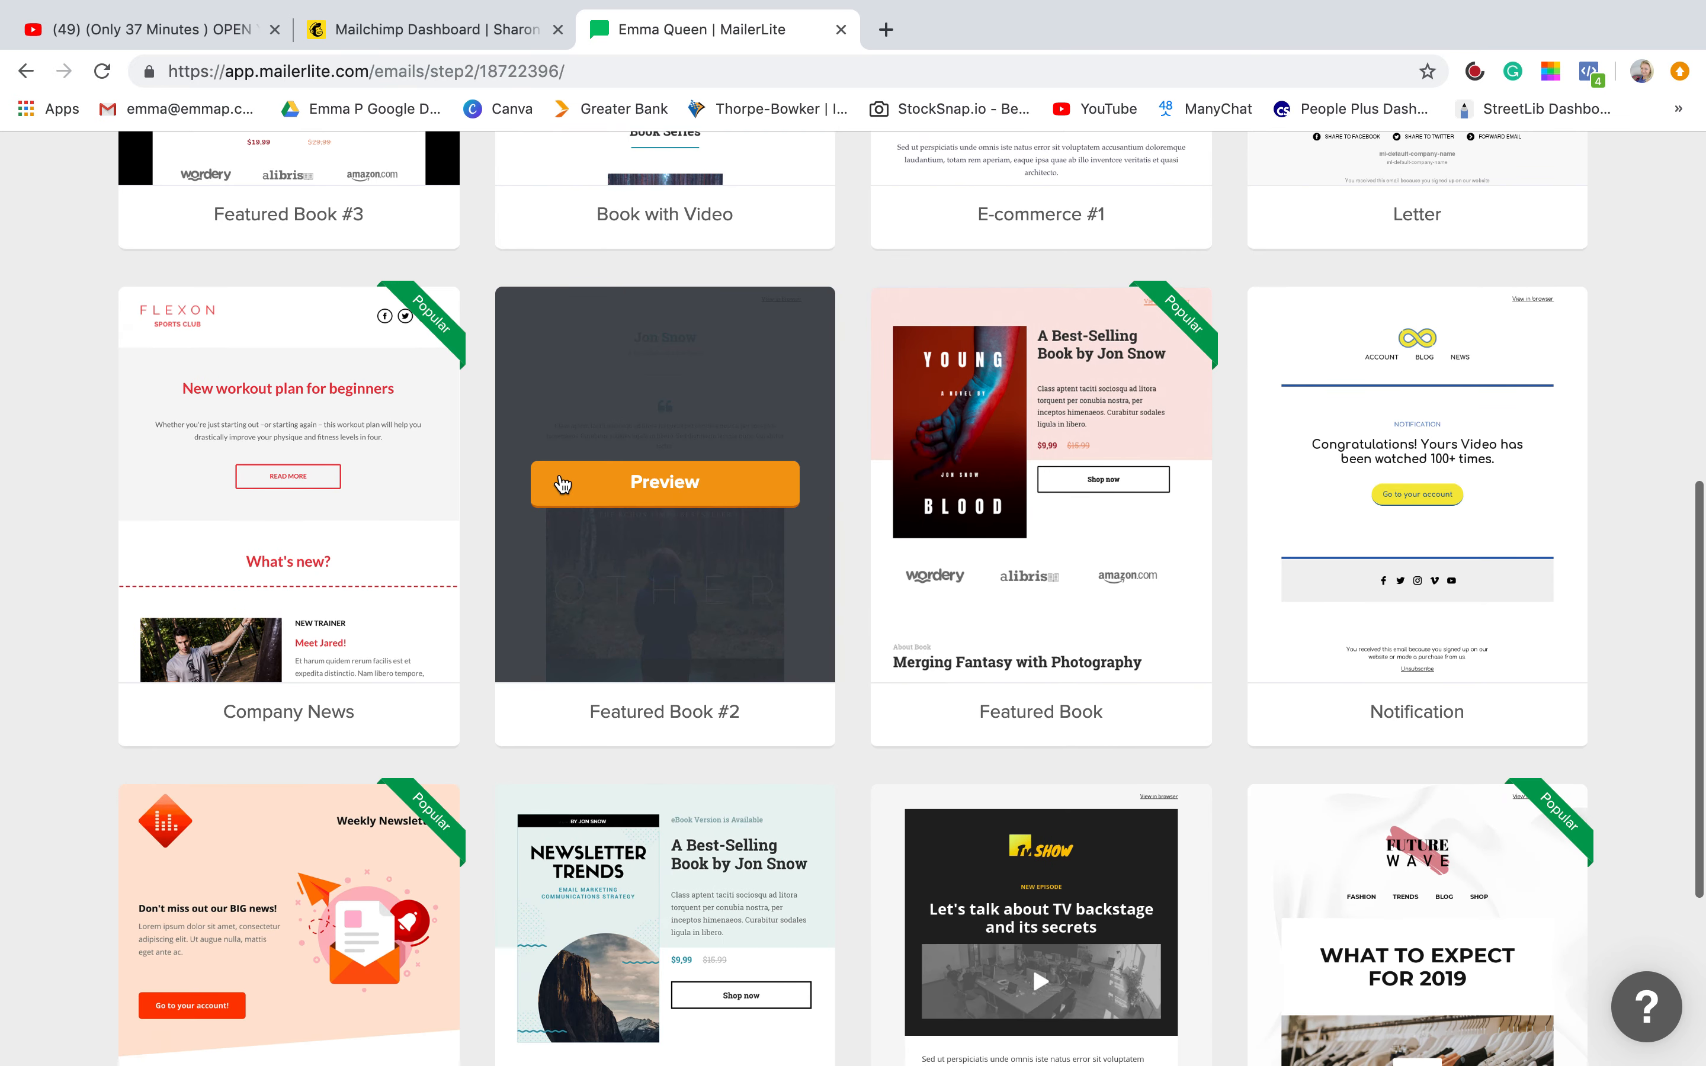
pyautogui.scroll(-4, 564, 483)
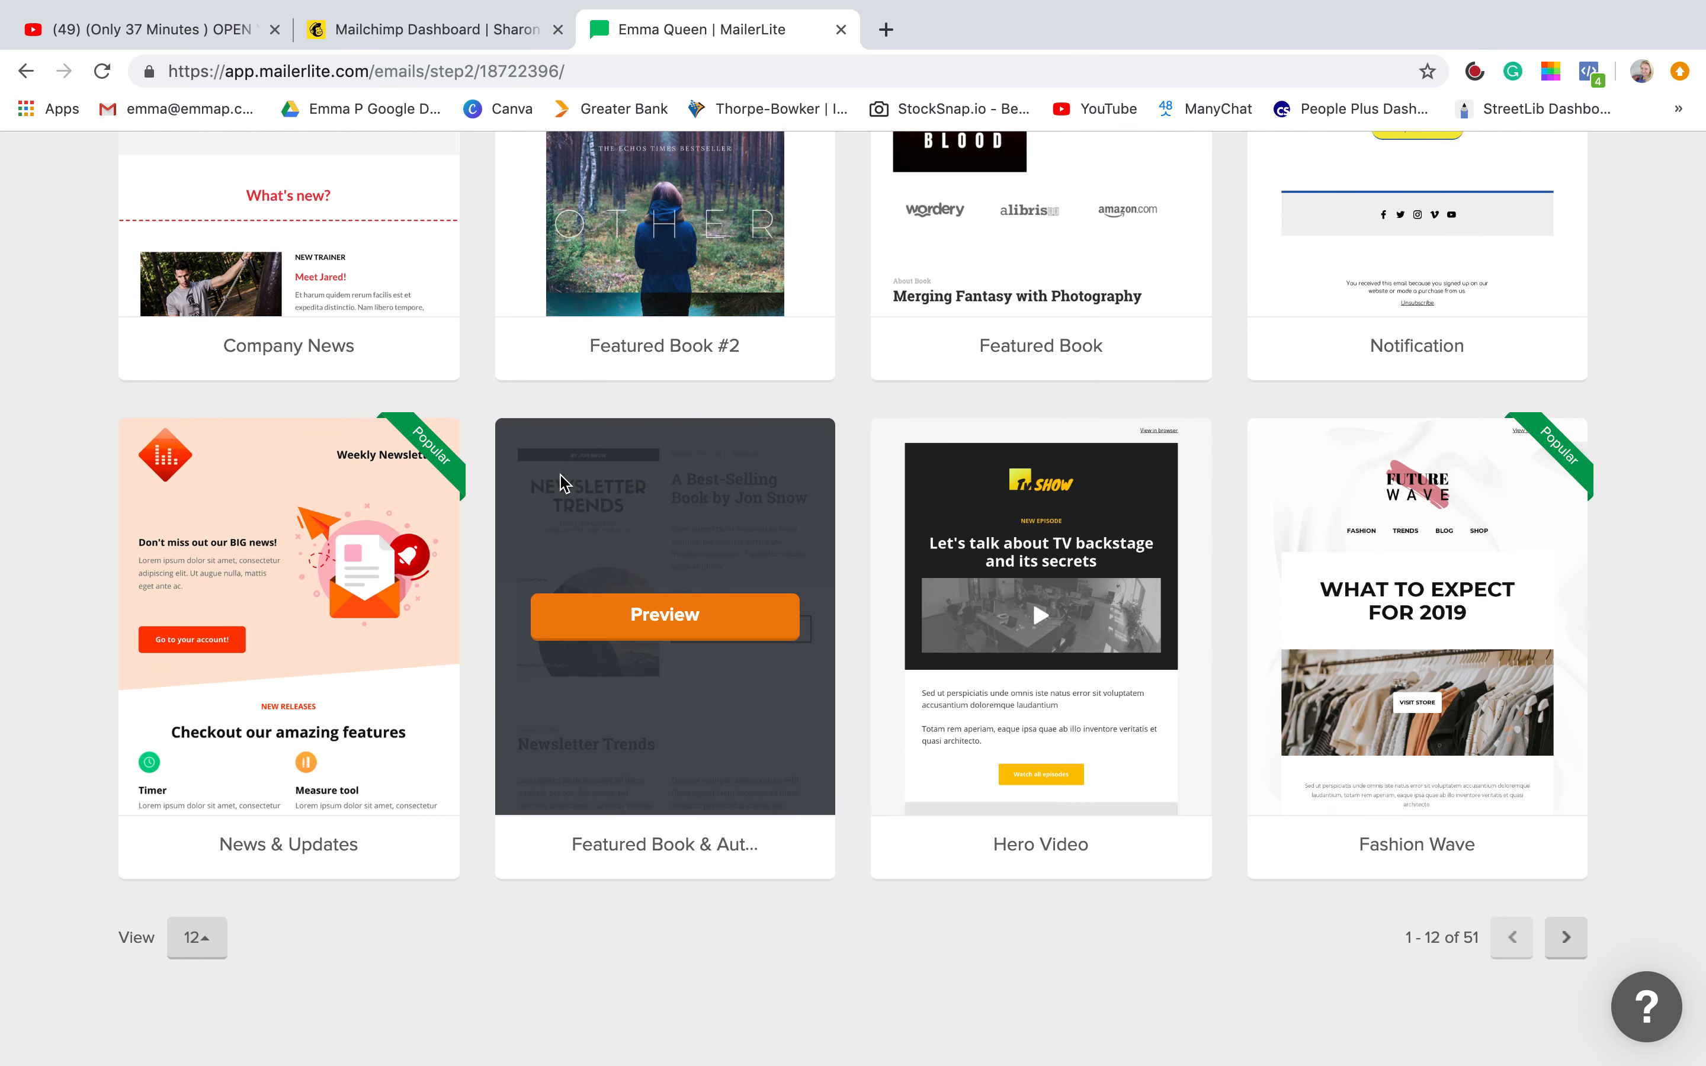
pyautogui.scroll(9, 561, 482)
pyautogui.scroll(5, 562, 483)
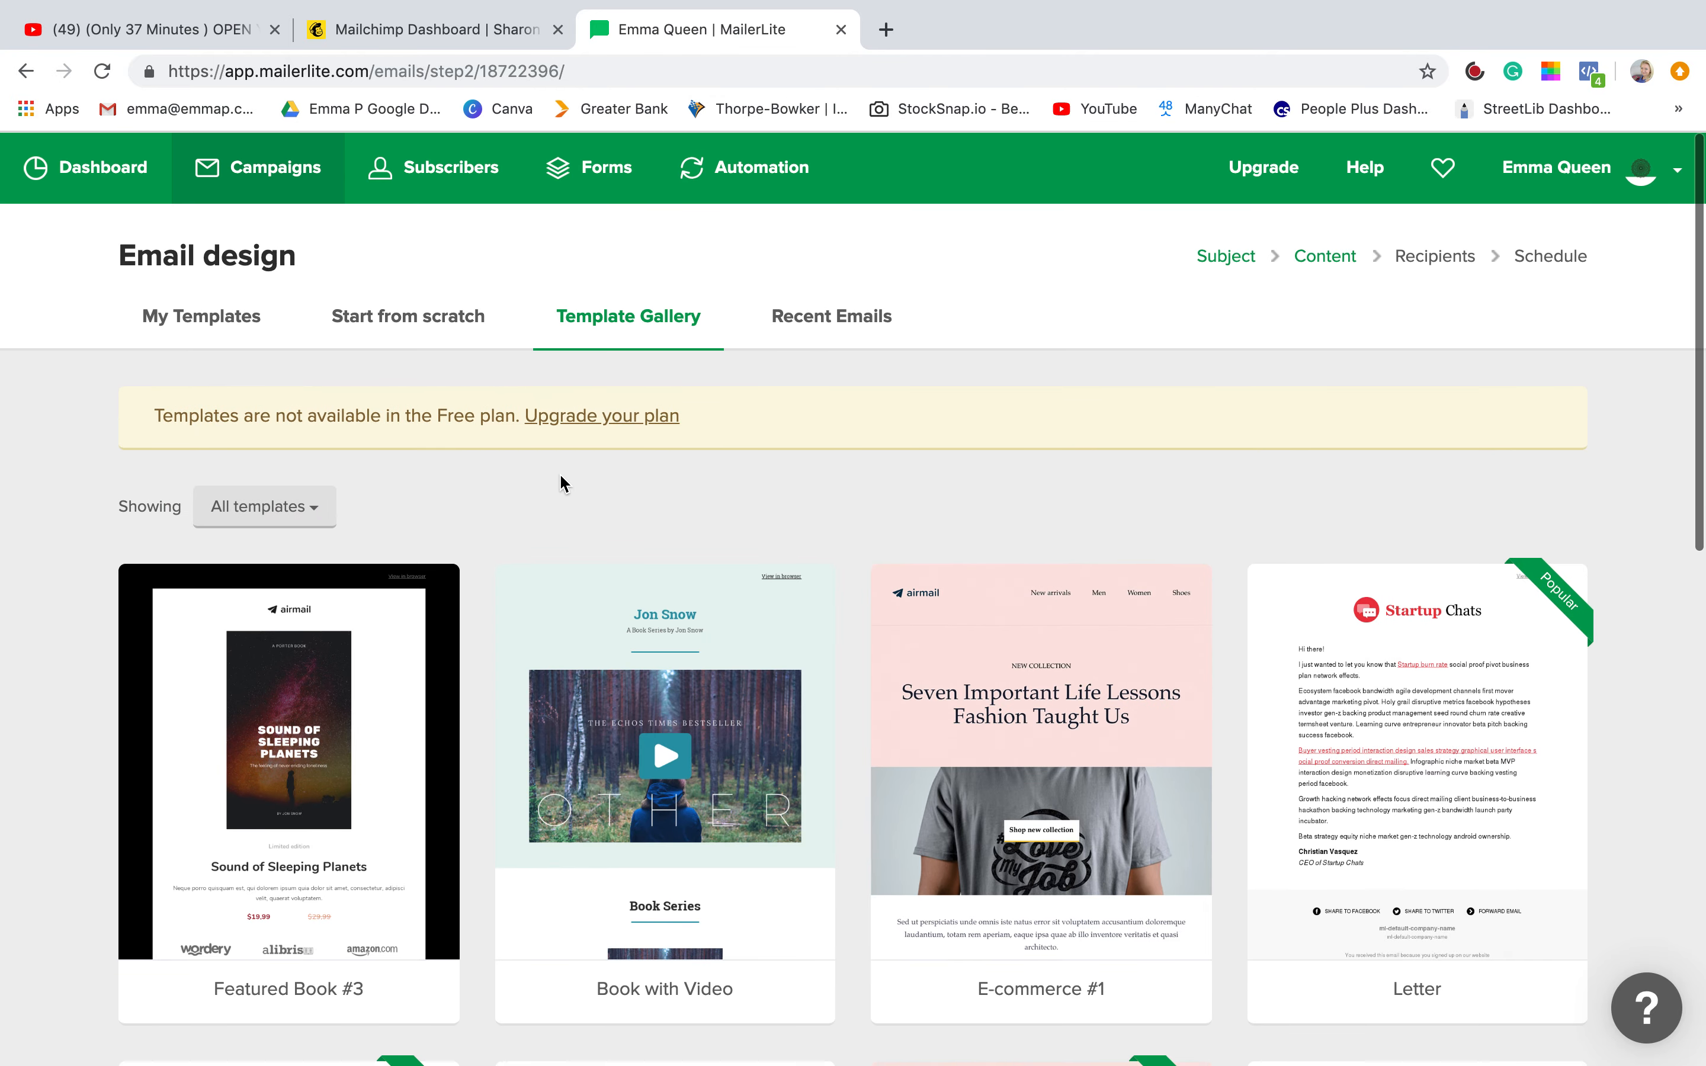
# Preview the saved "Membership join us email with link" template from header to footer and close the preview.
pyautogui.click(214, 323)
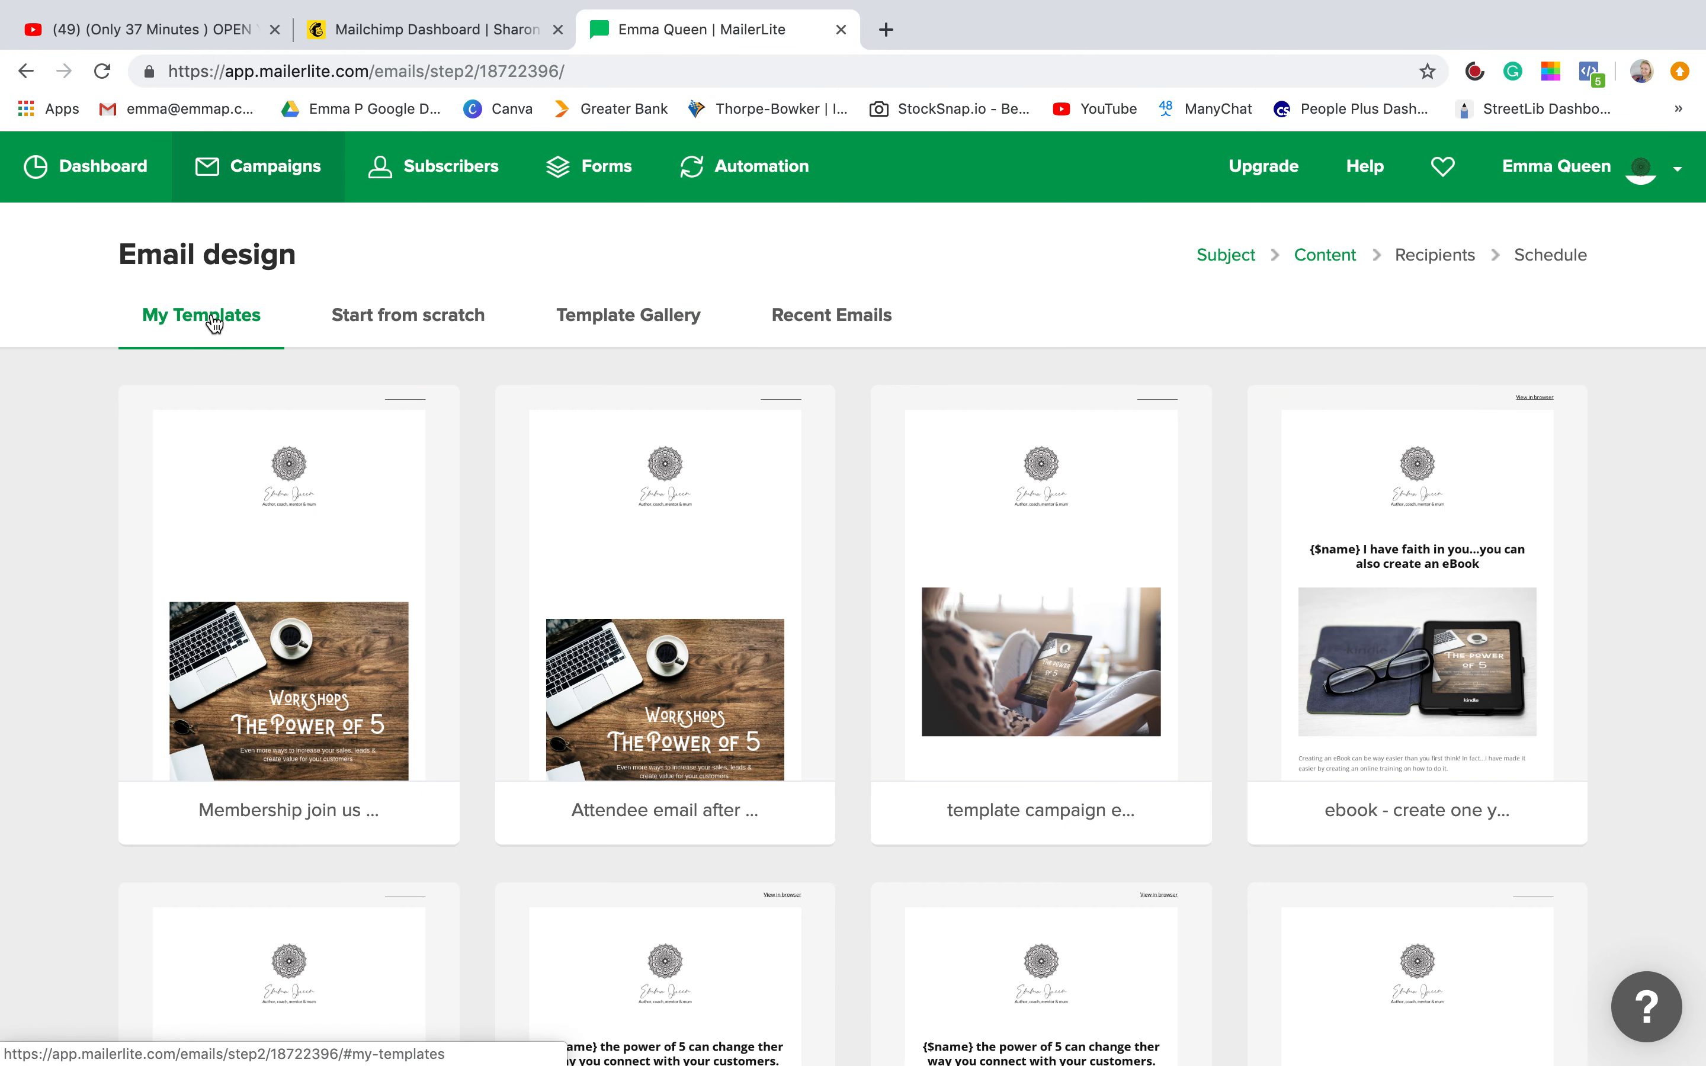
pyautogui.moveTo(209, 460)
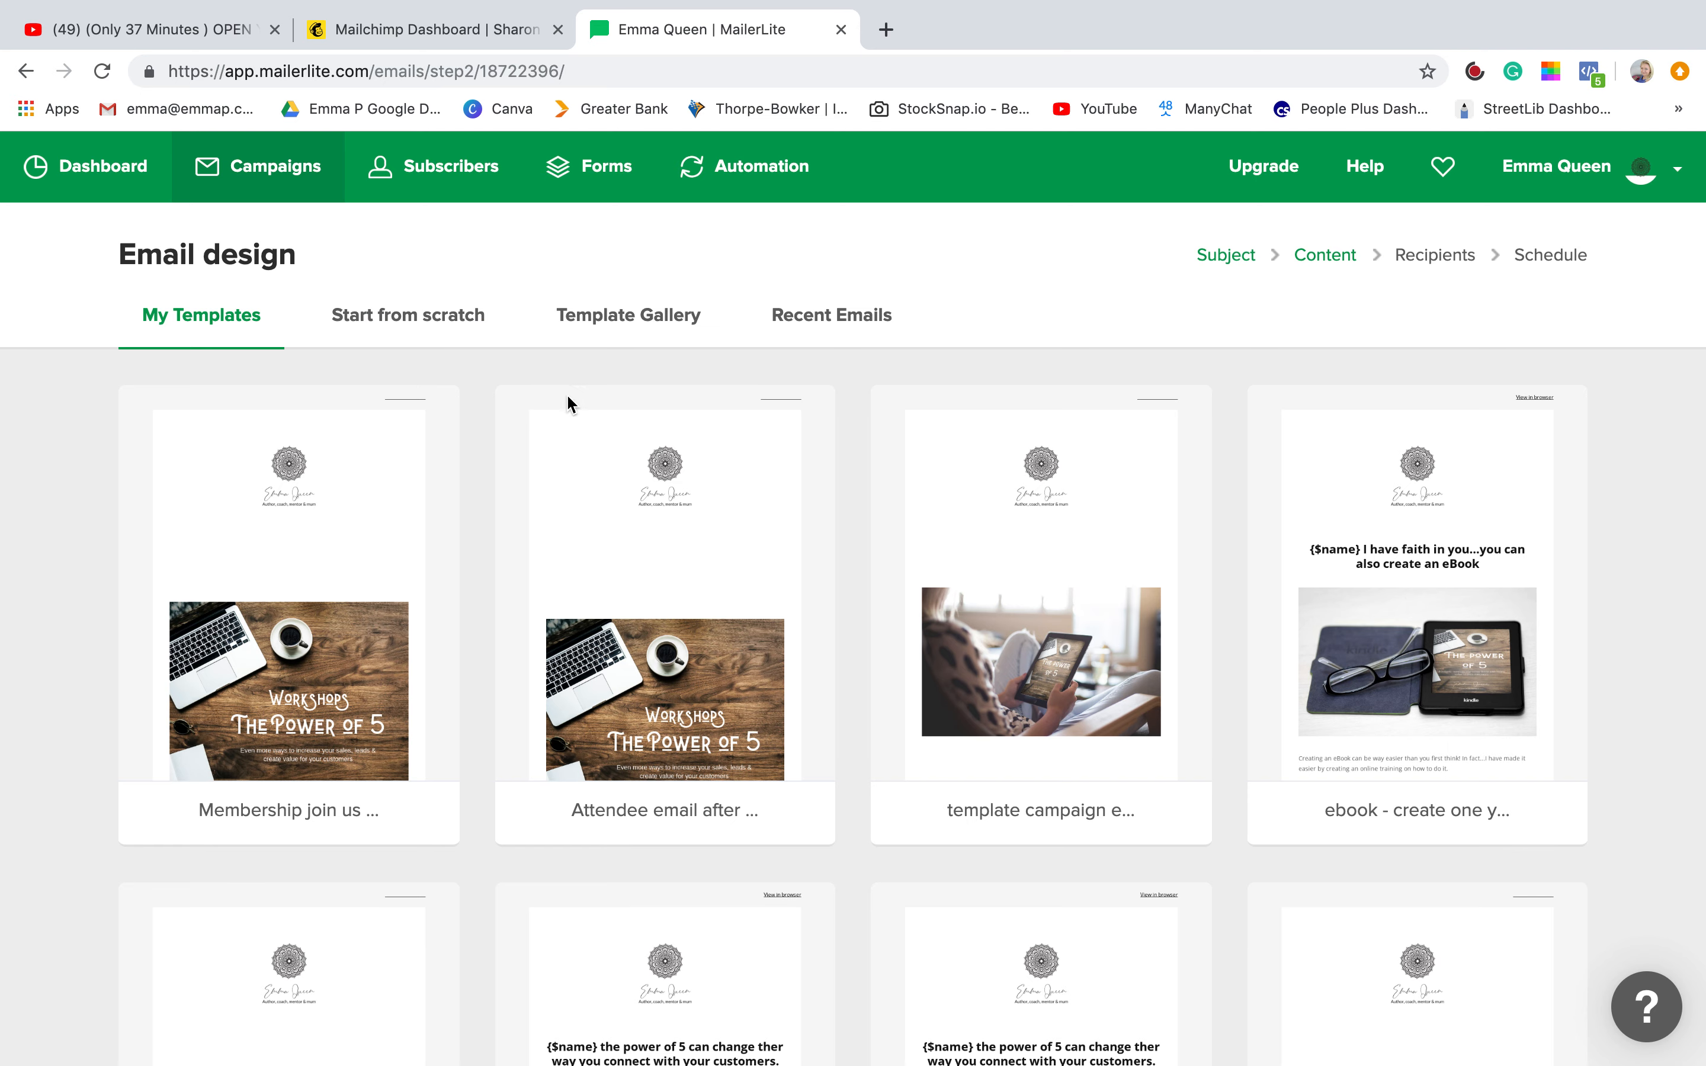
pyautogui.moveTo(282, 557)
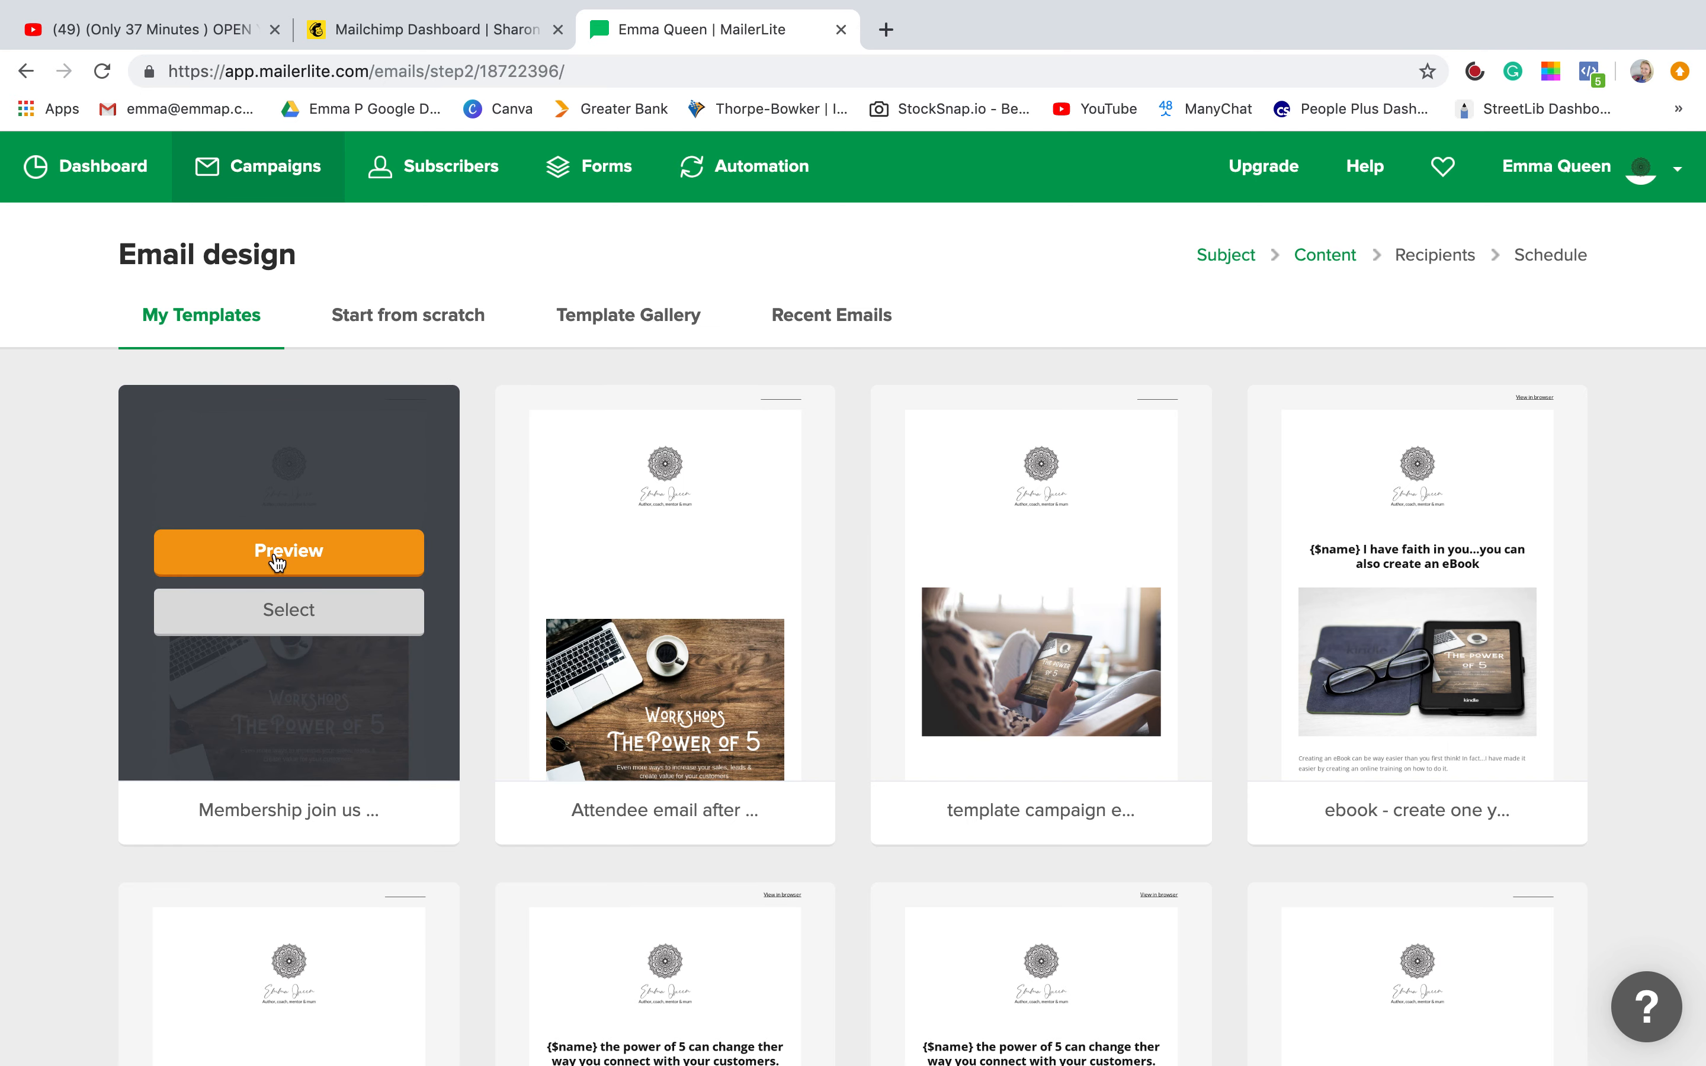
pyautogui.click(278, 562)
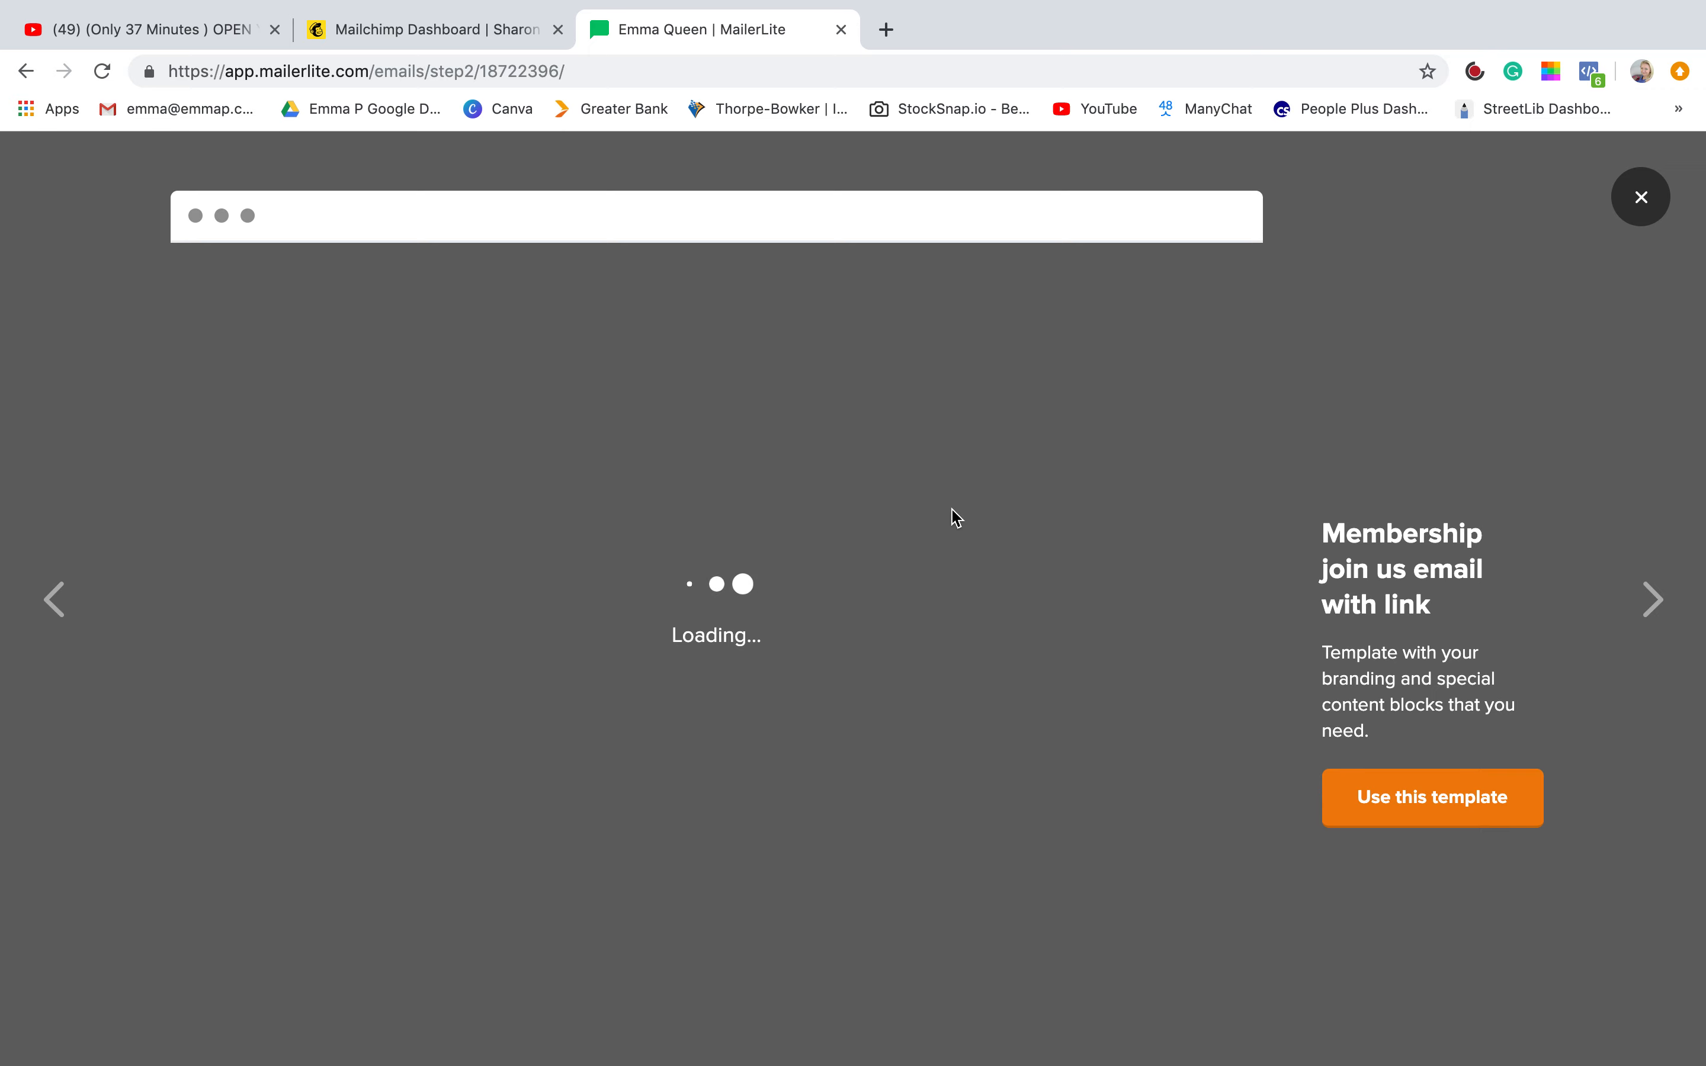
pyautogui.scroll(-6, 841, 561)
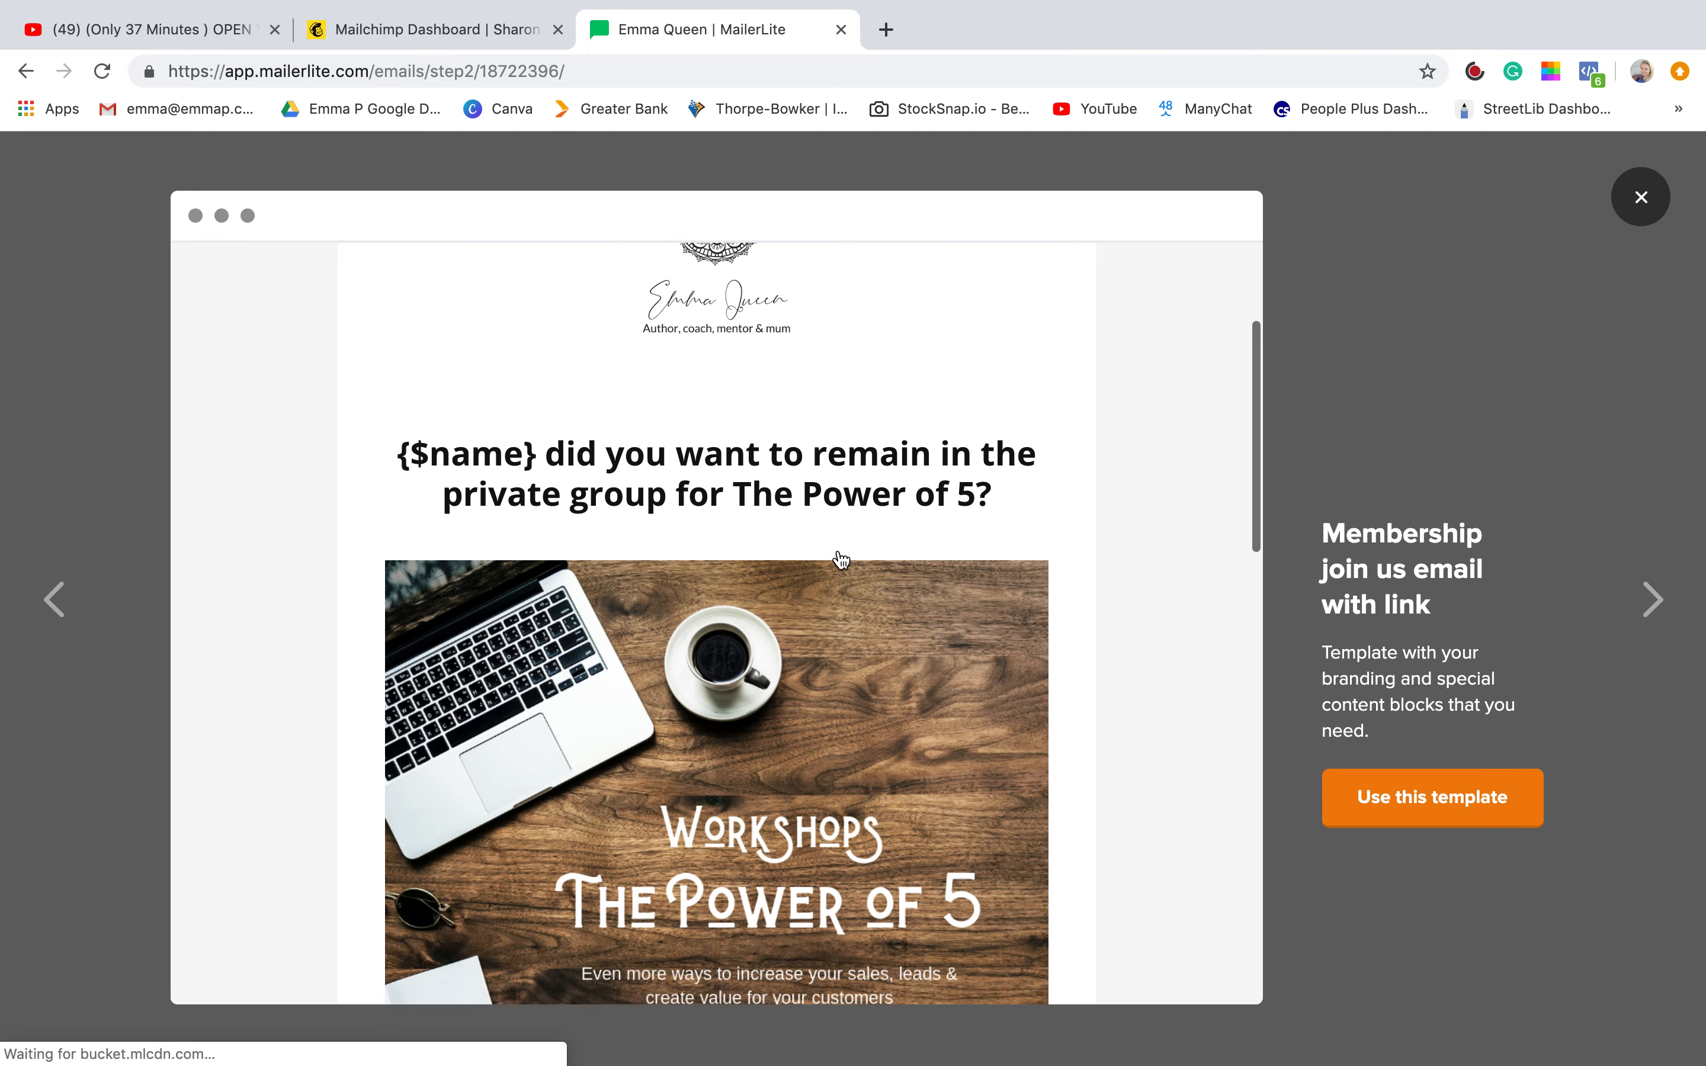
pyautogui.scroll(-10, 841, 560)
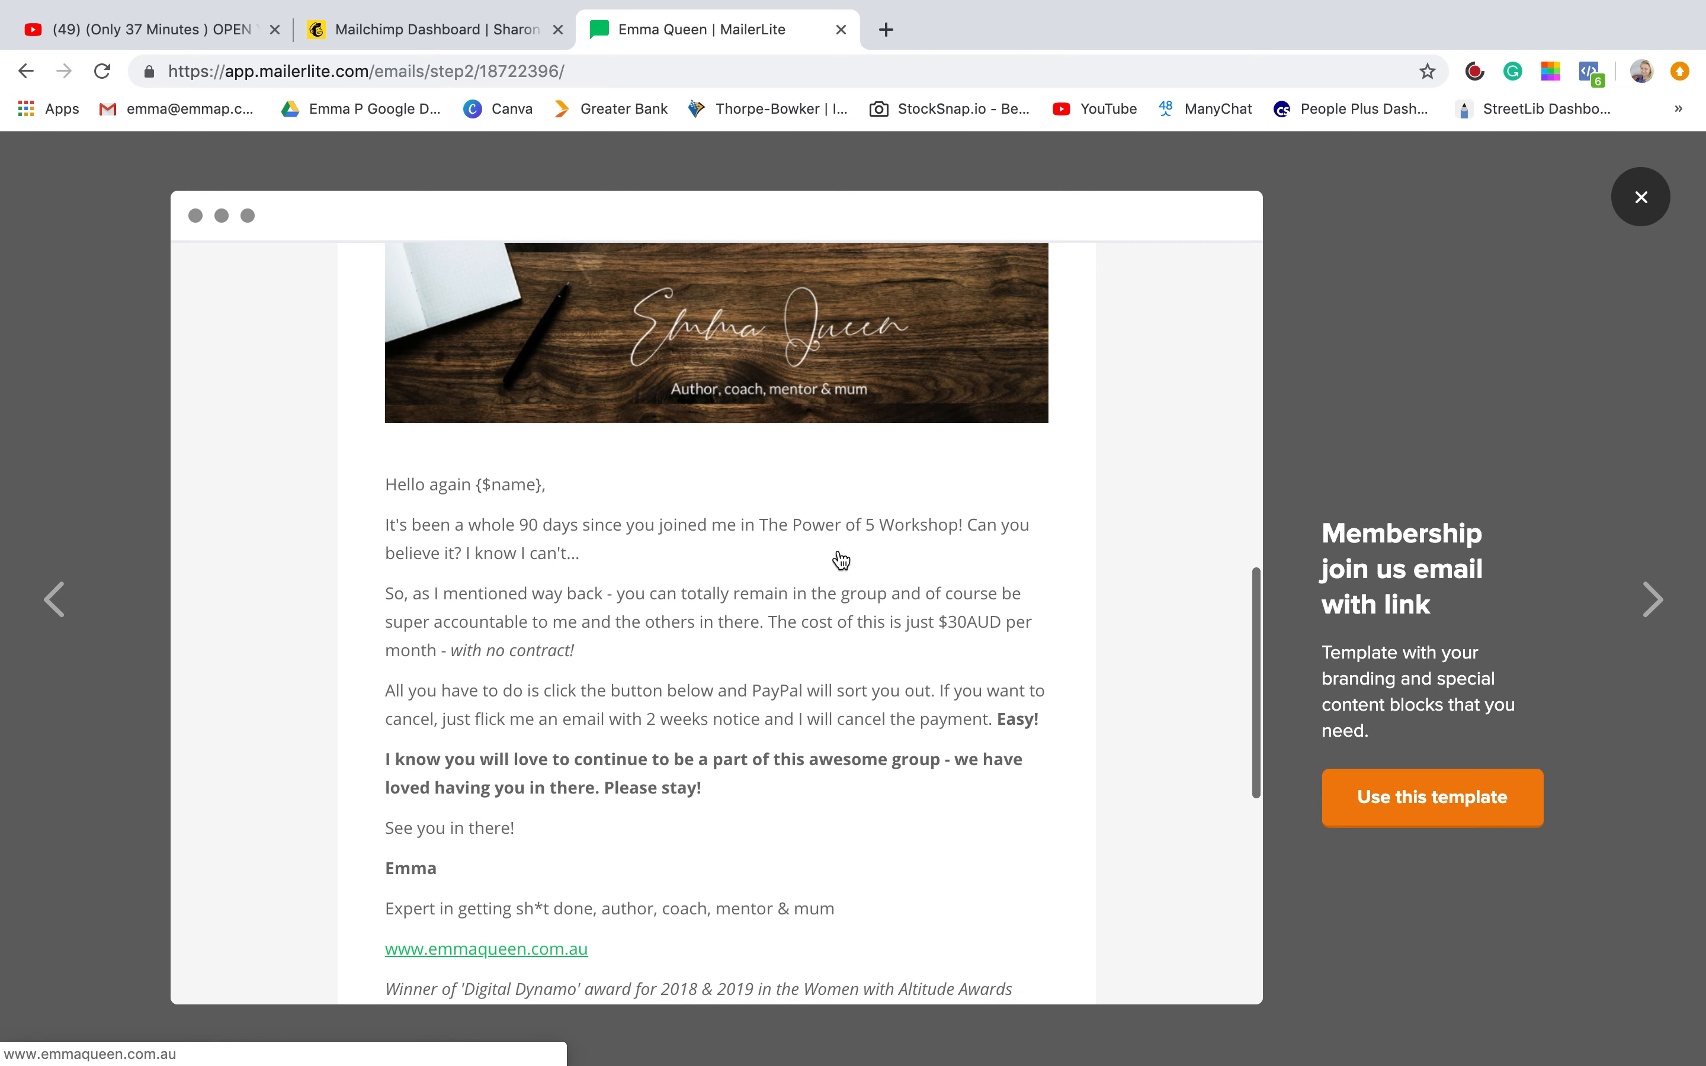
pyautogui.scroll(-7, 842, 559)
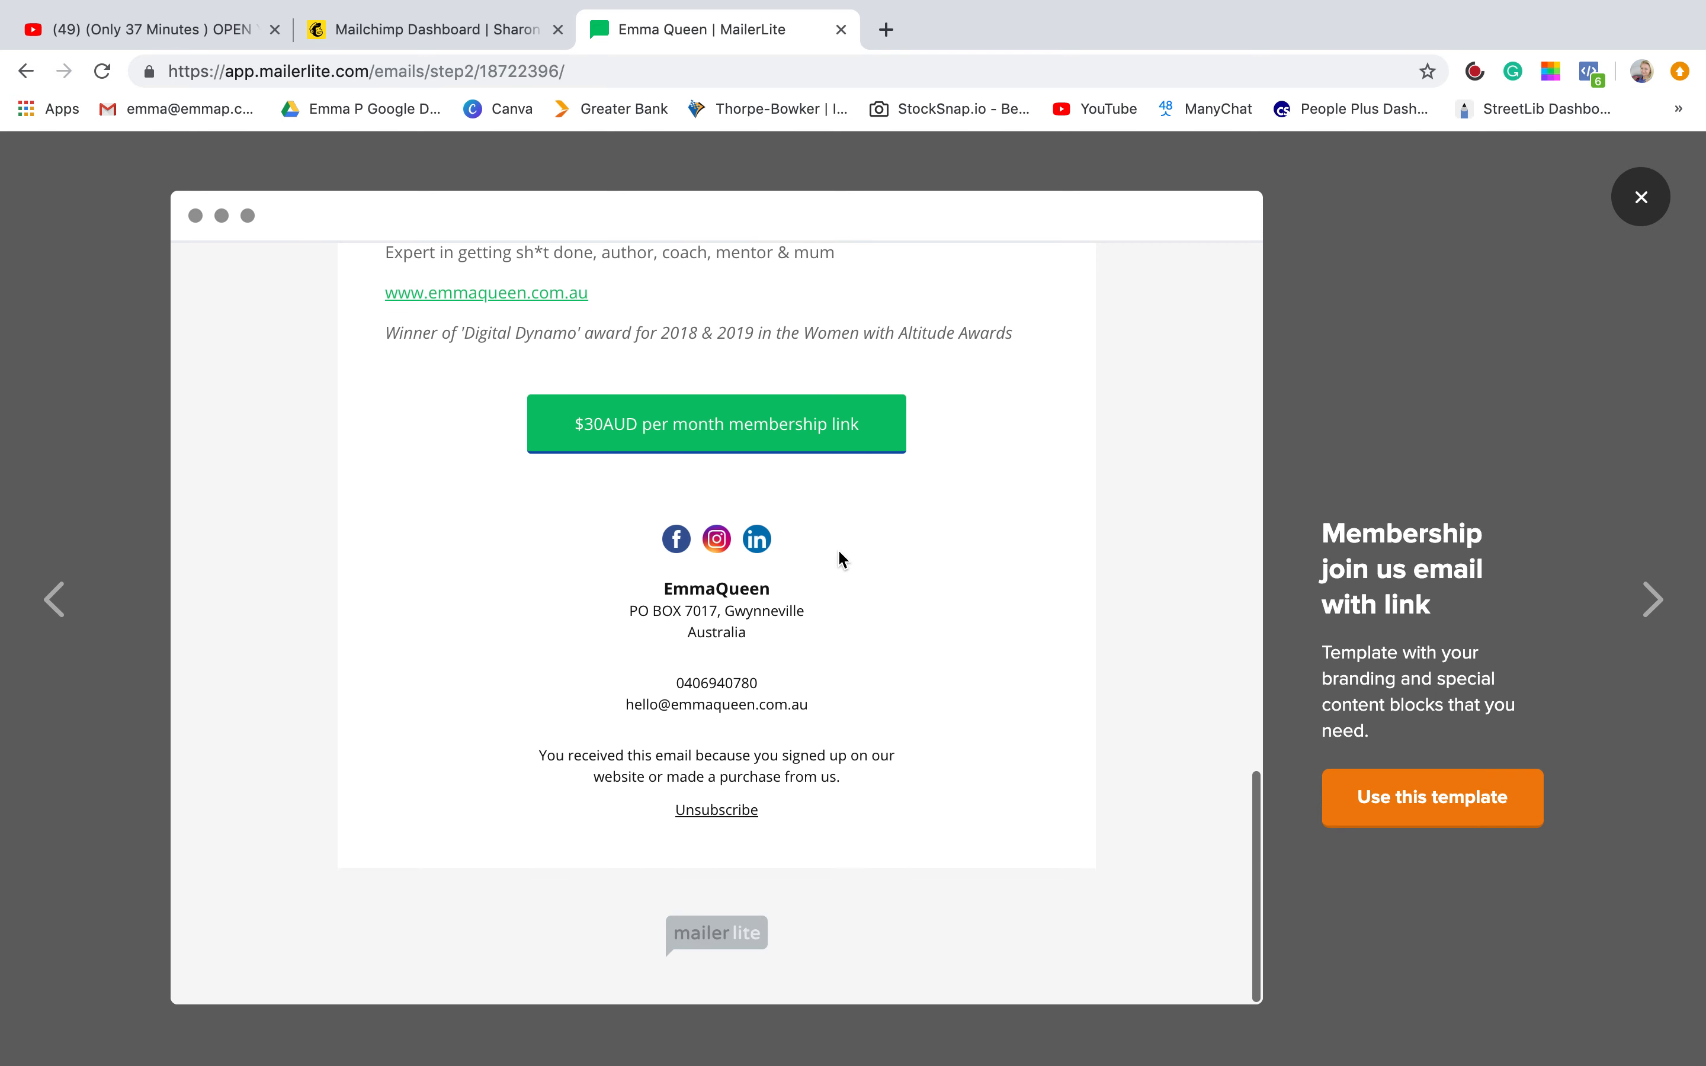
pyautogui.scroll(20, 842, 547)
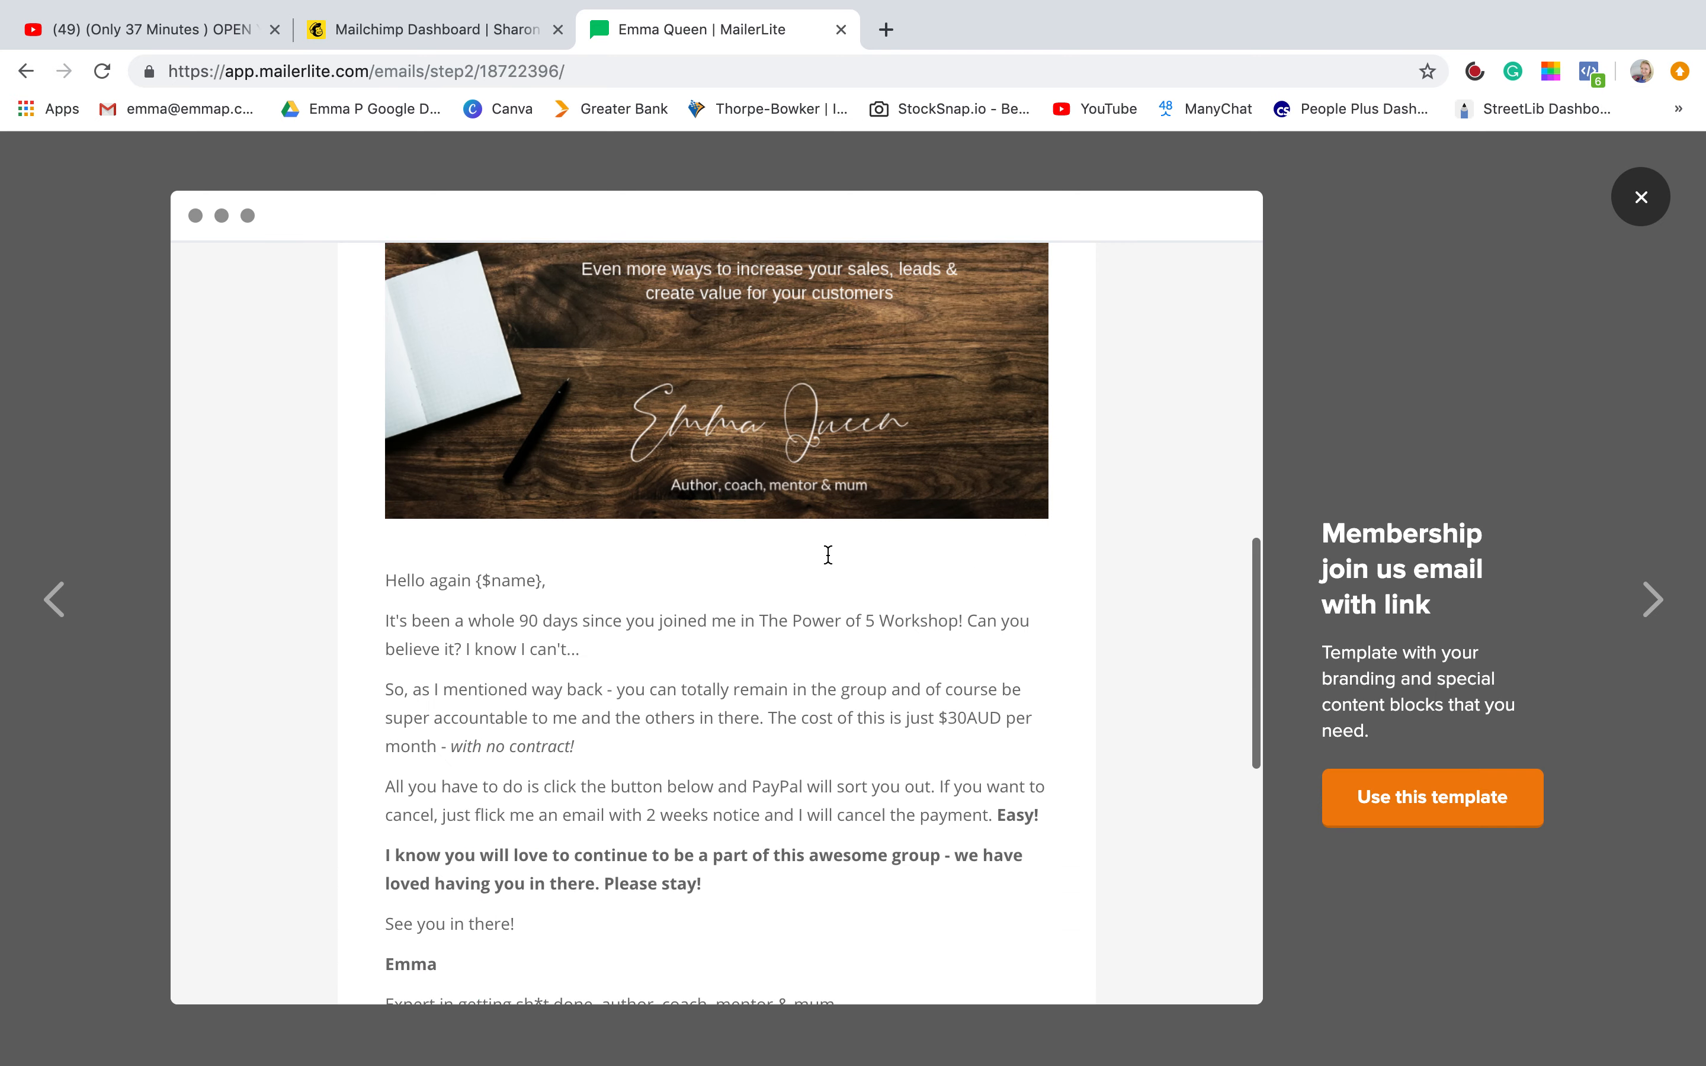
pyautogui.scroll(5, 828, 555)
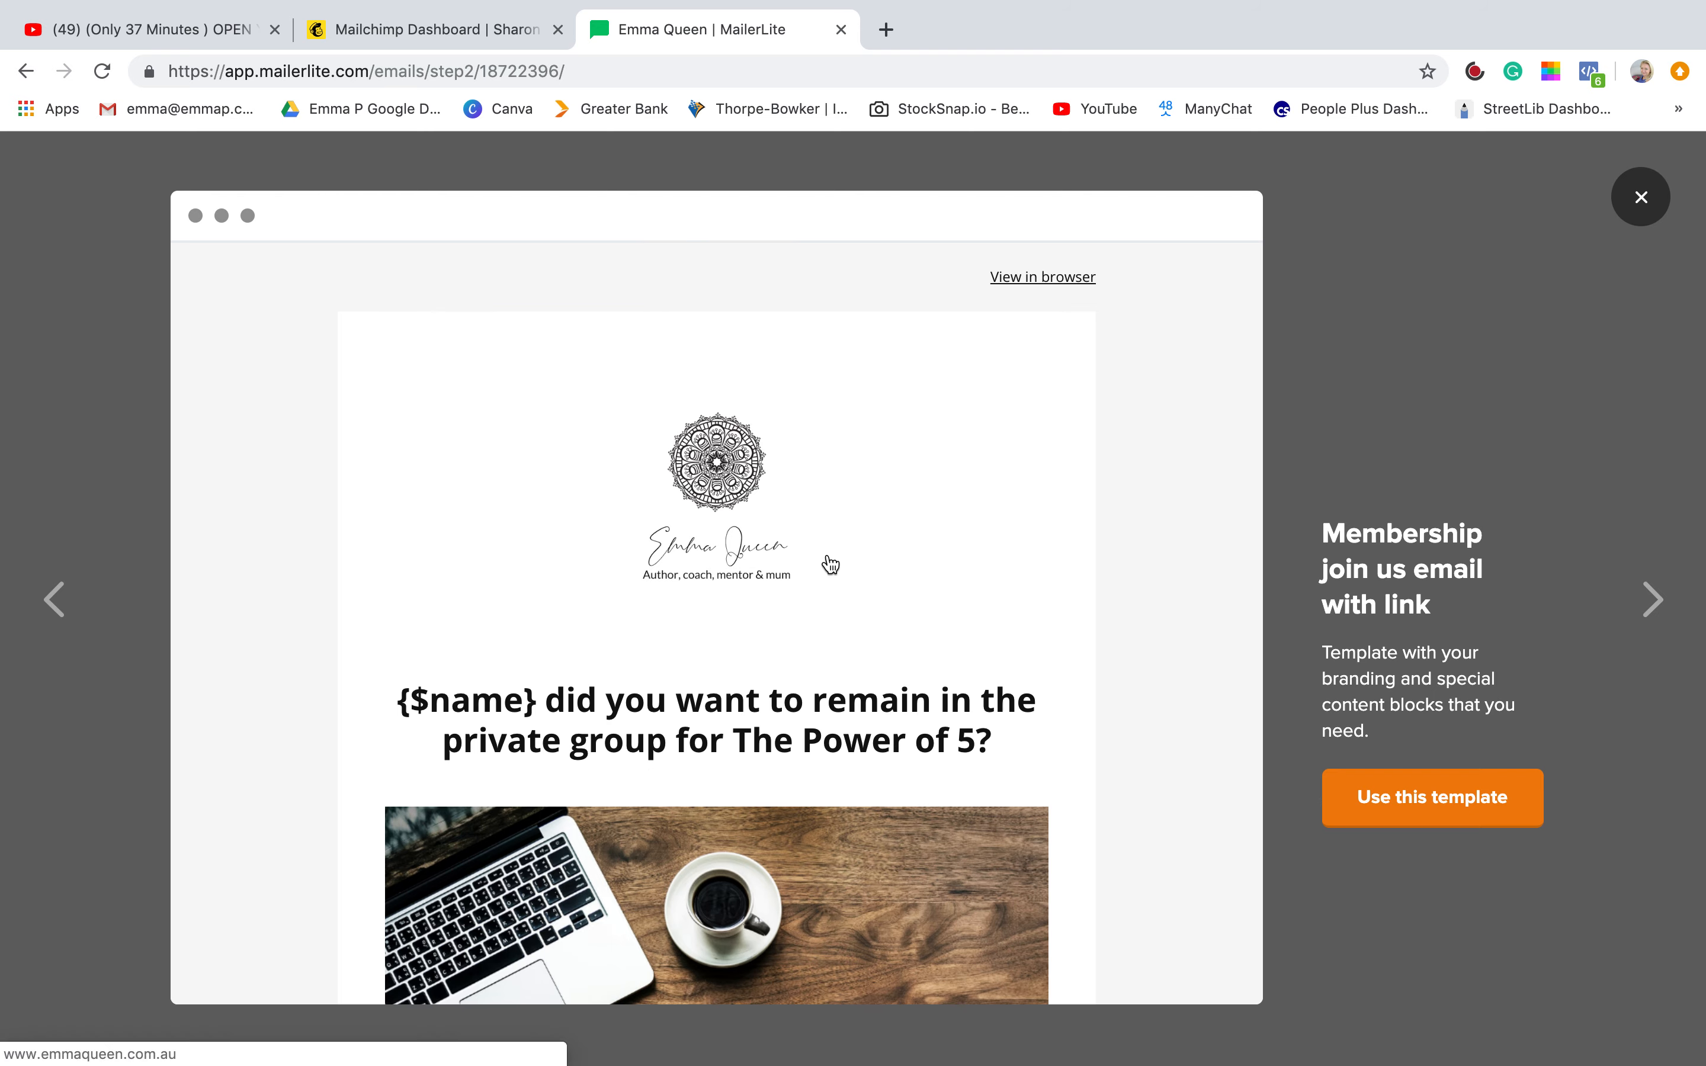
pyautogui.click(1639, 200)
# Start the email design from scratch with the New Drag & Drop Editor instead of a saved template.
pyautogui.scroll(-10, 775, 553)
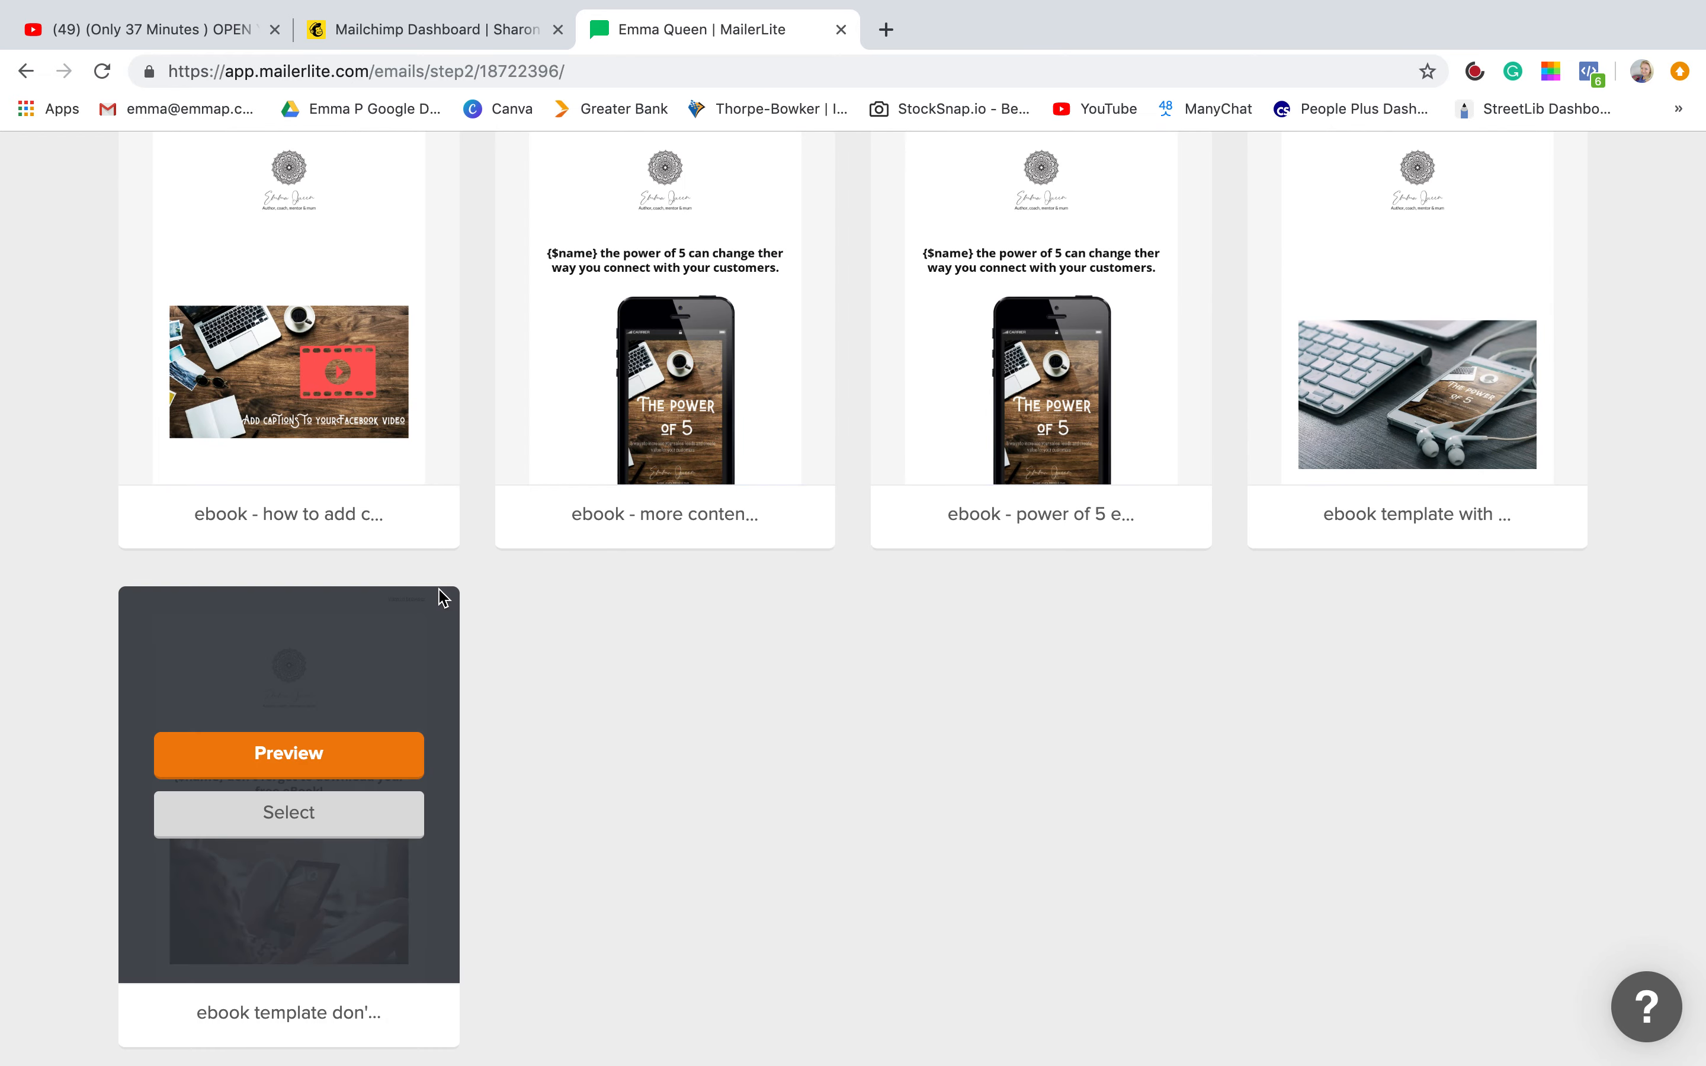
pyautogui.scroll(10, 442, 598)
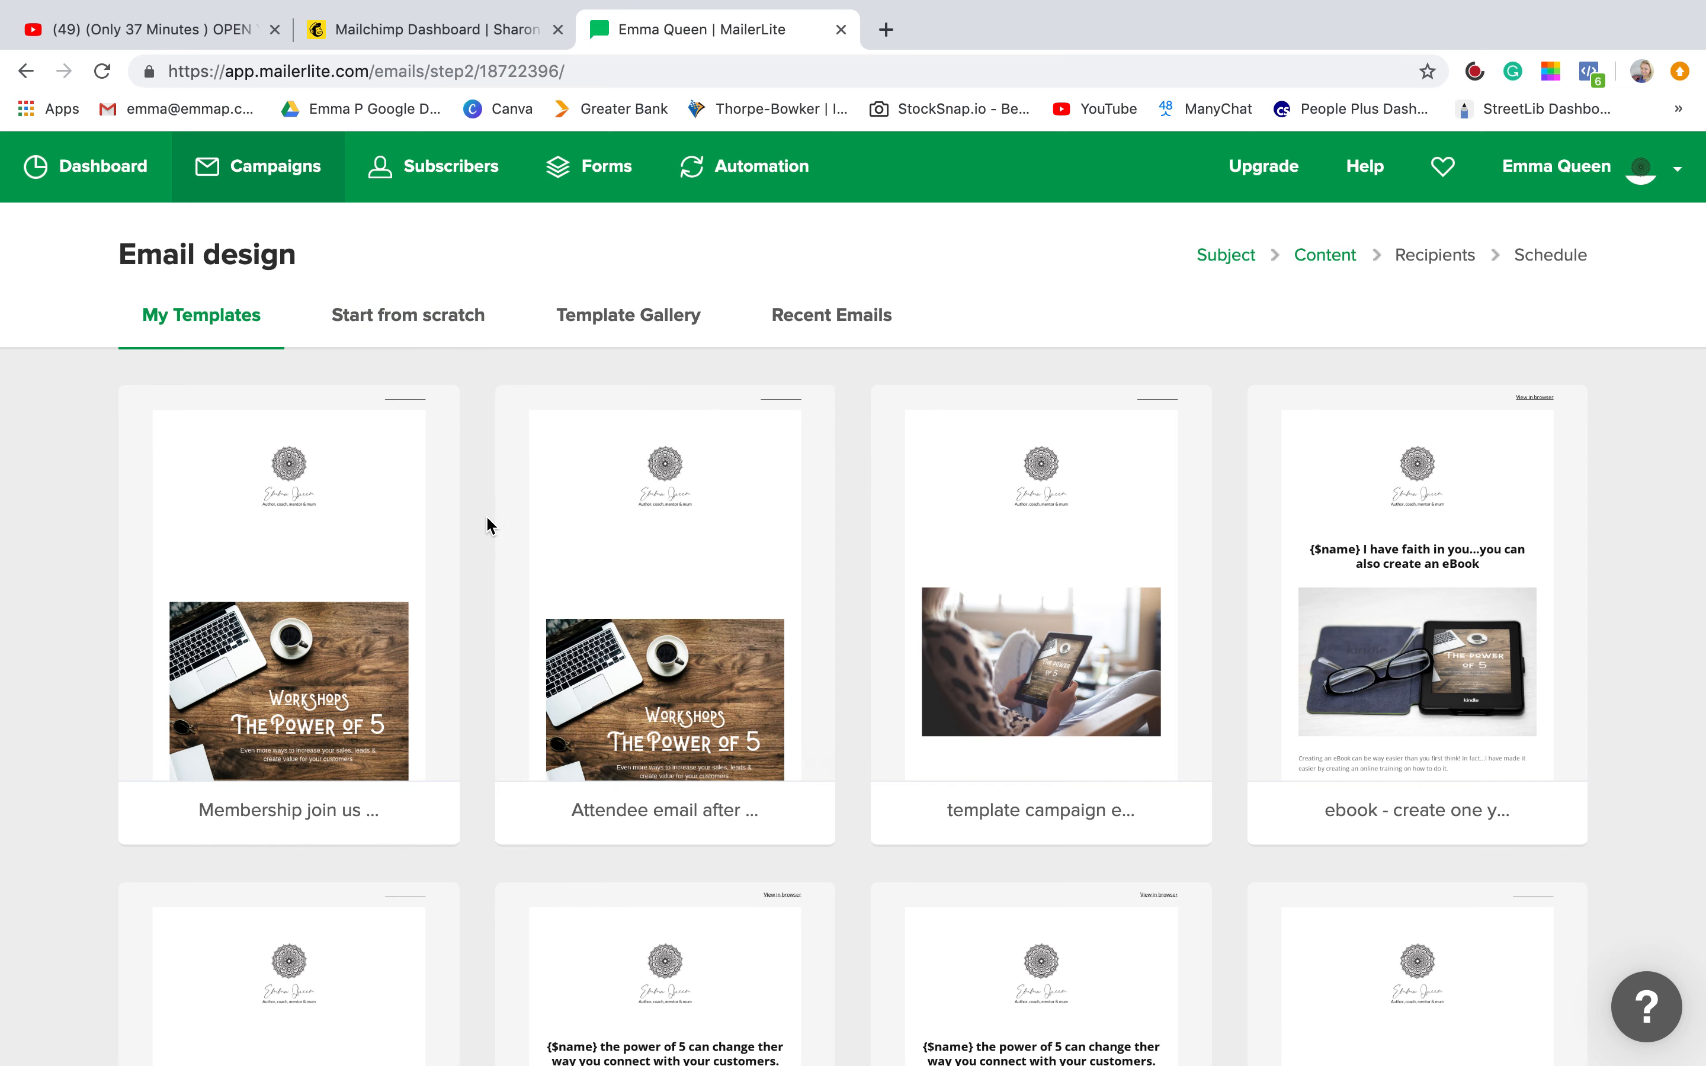
pyautogui.click(442, 330)
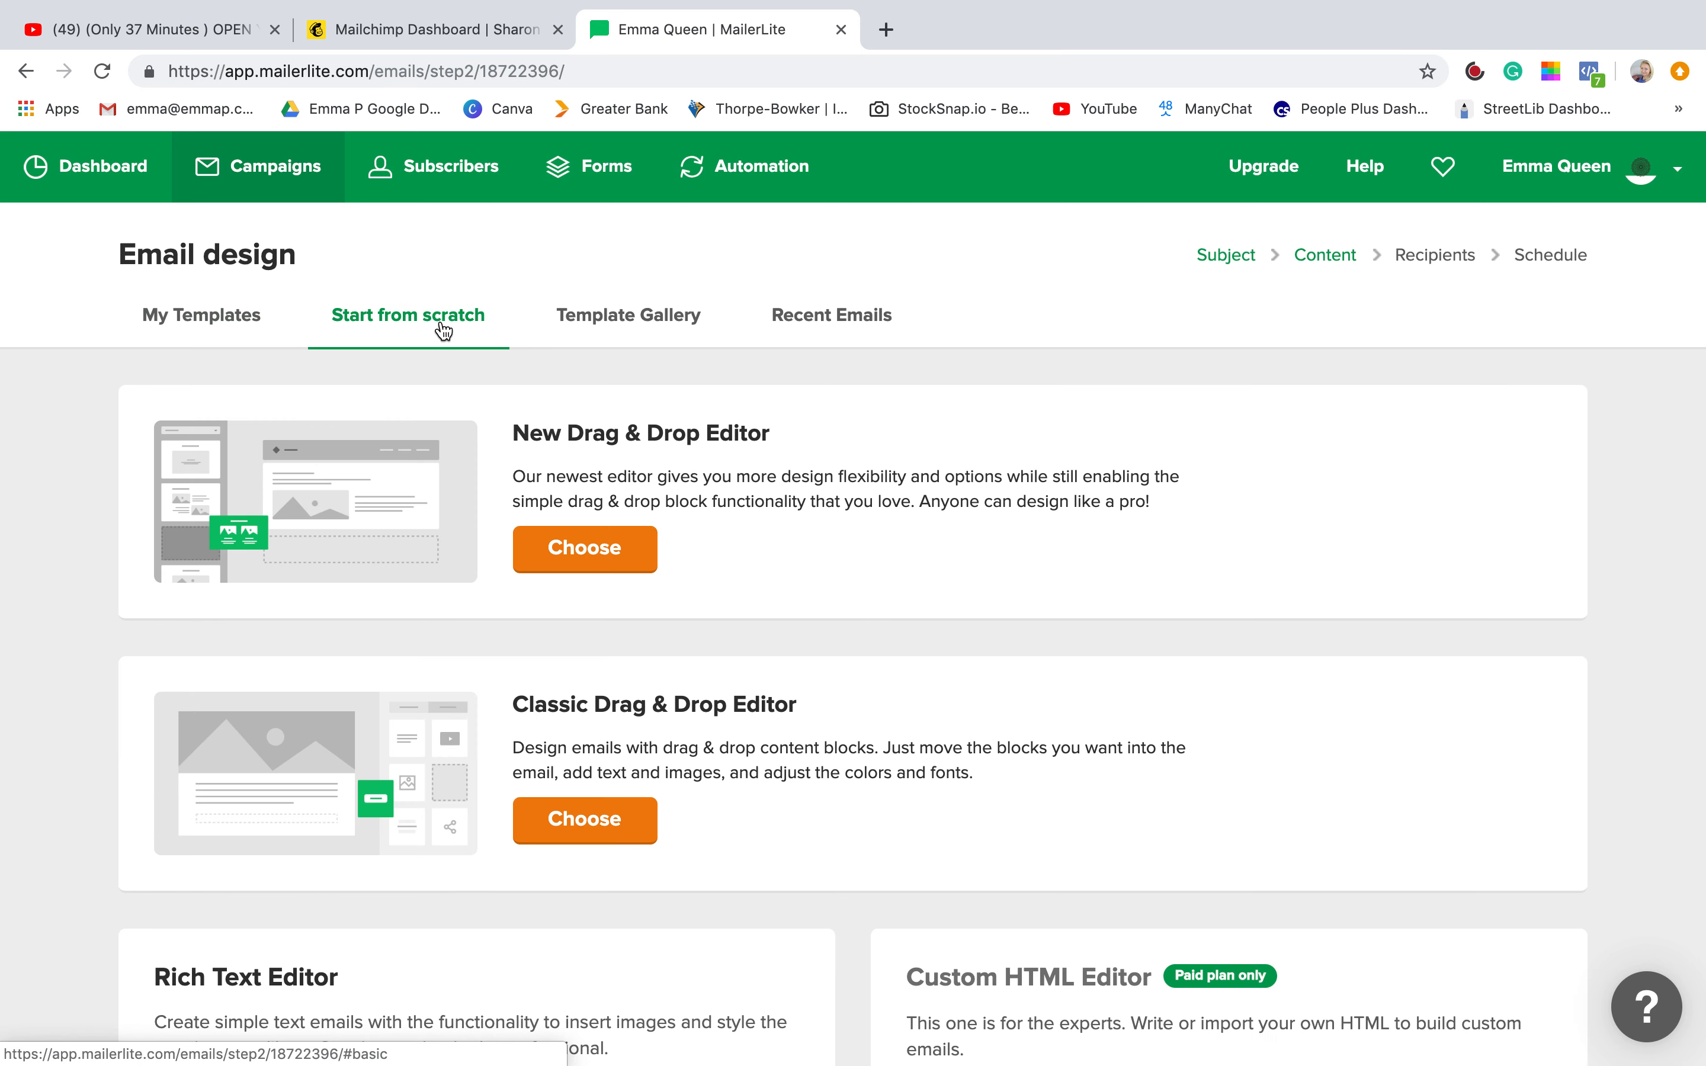
pyautogui.click(586, 562)
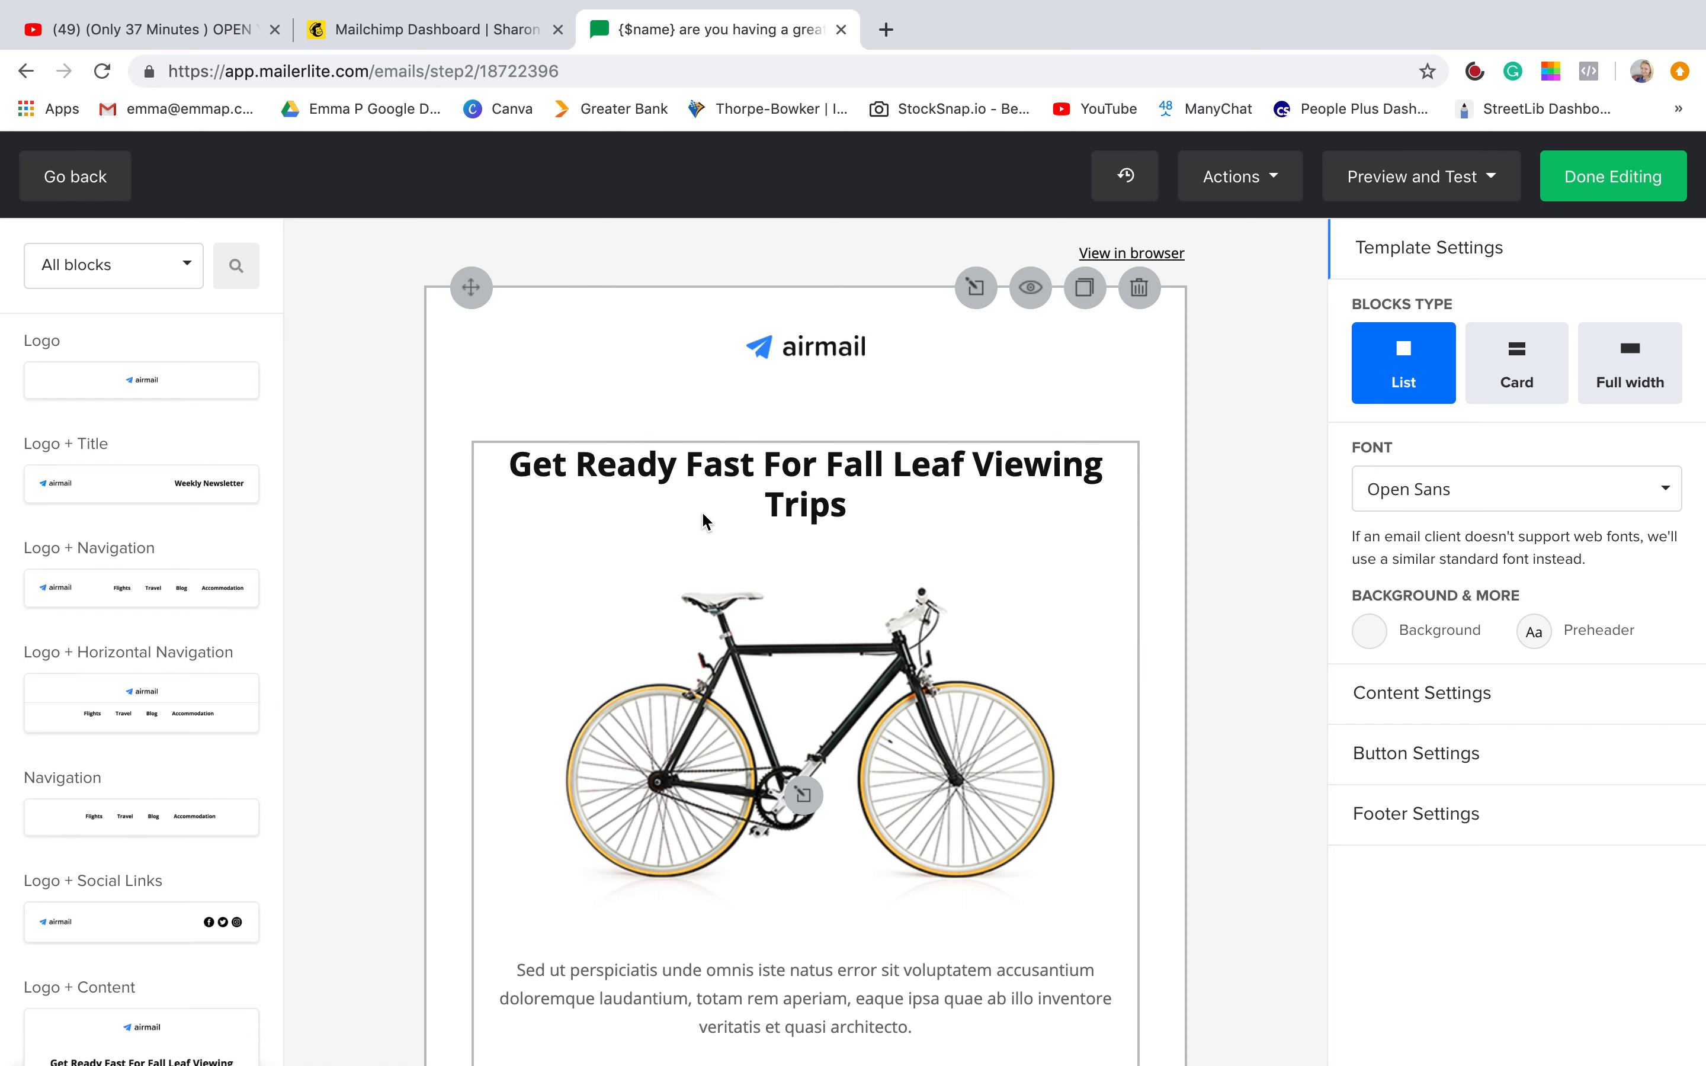
# Replace the placeholder airmail logo in the email header with the mandala logo image from the file manager.
pyautogui.click(925, 347)
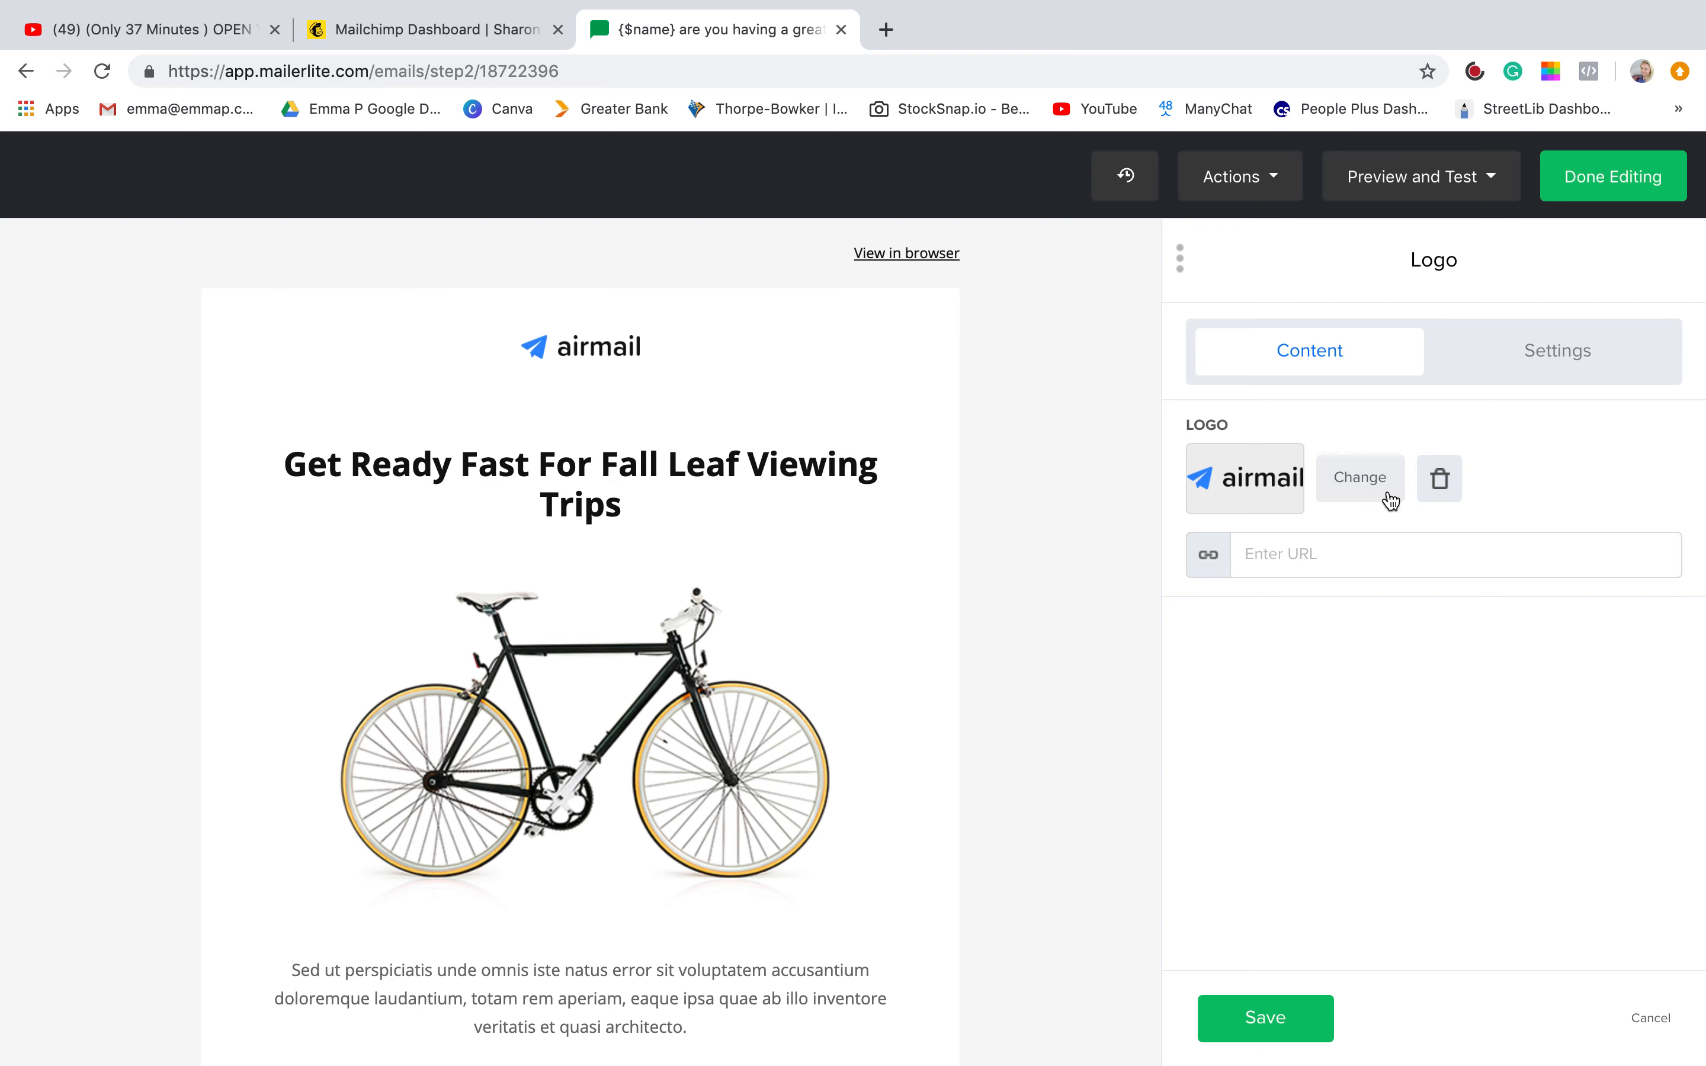
pyautogui.click(1361, 478)
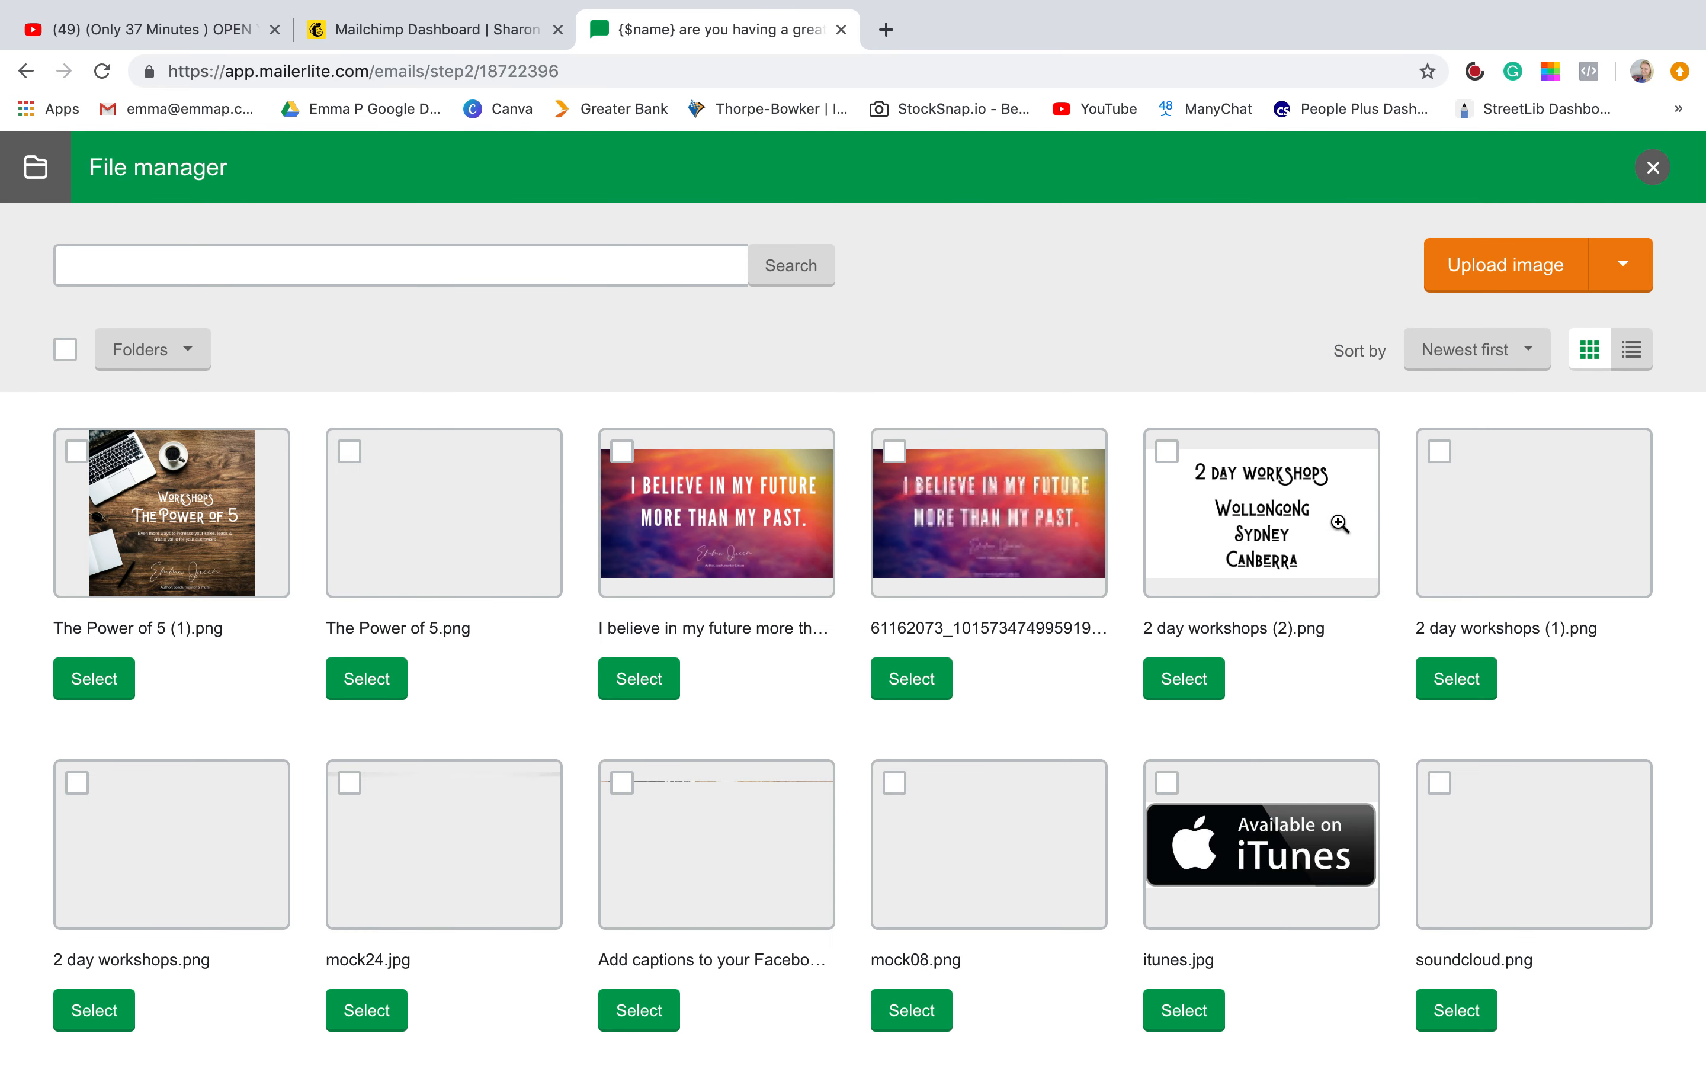
pyautogui.scroll(-5, 1065, 719)
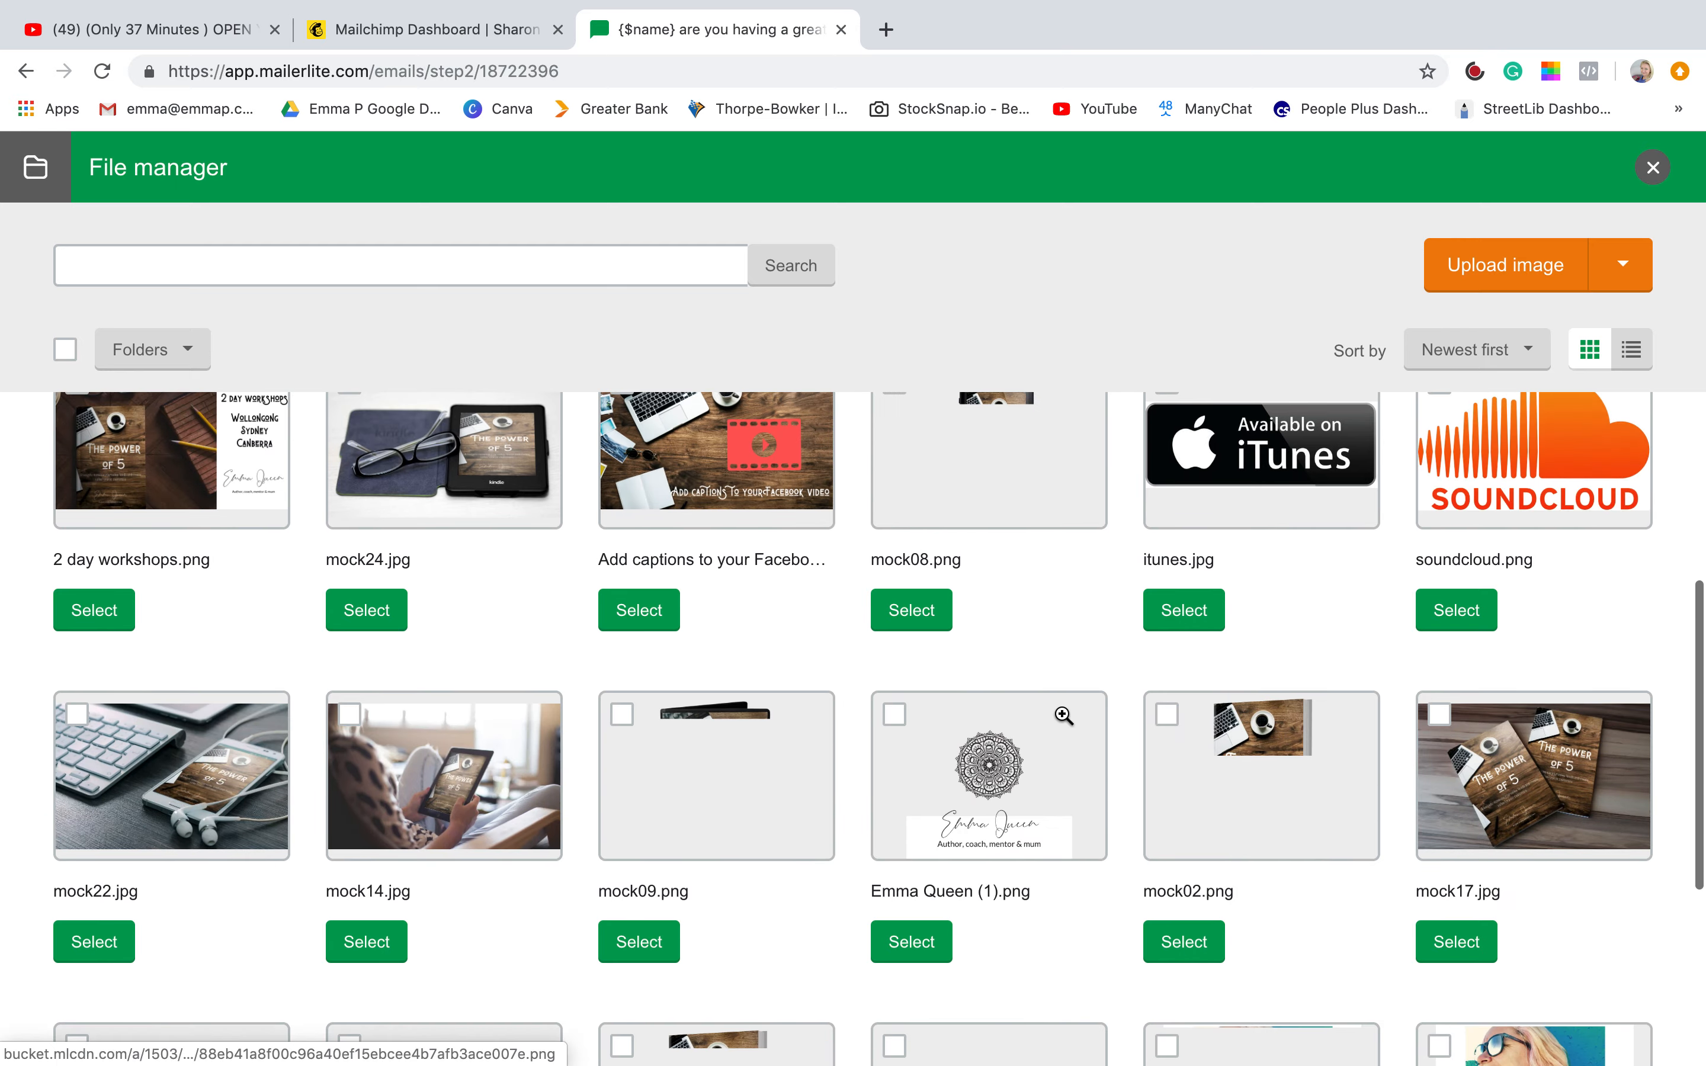
pyautogui.click(1031, 747)
pyautogui.click(1254, 924)
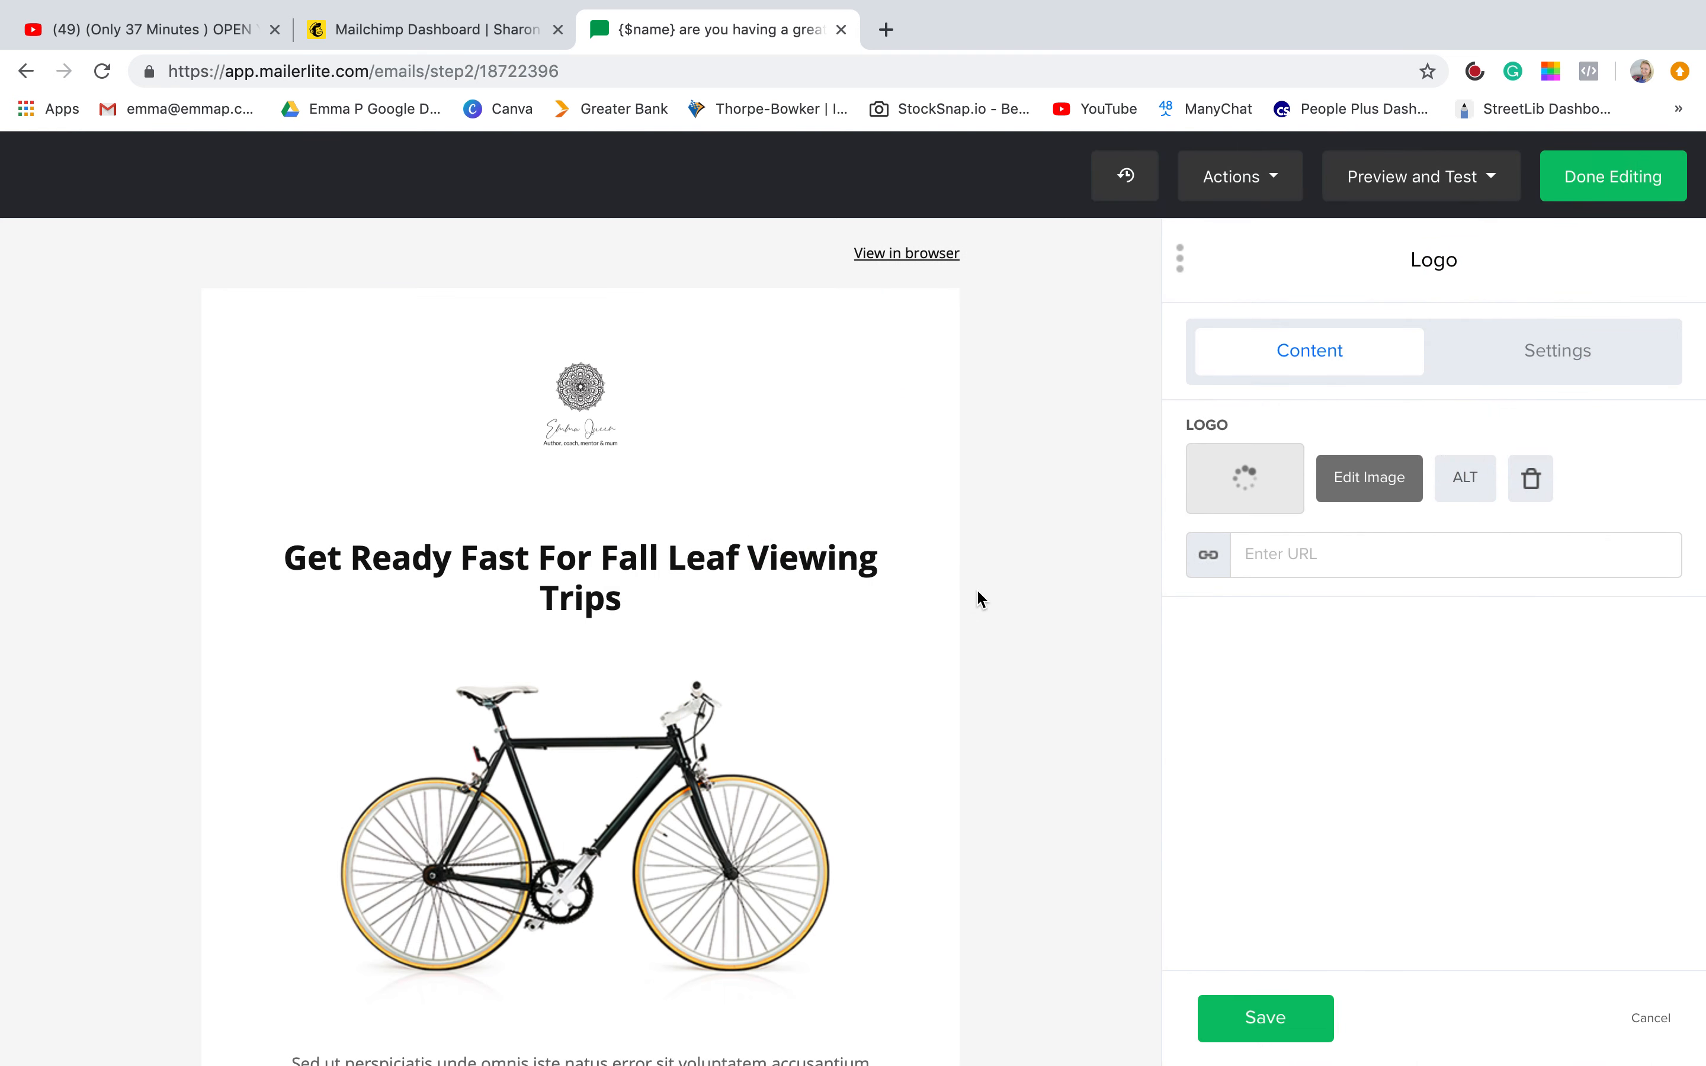
# Set the header logo's width to 190, keeping it centered.
pyautogui.click(1554, 345)
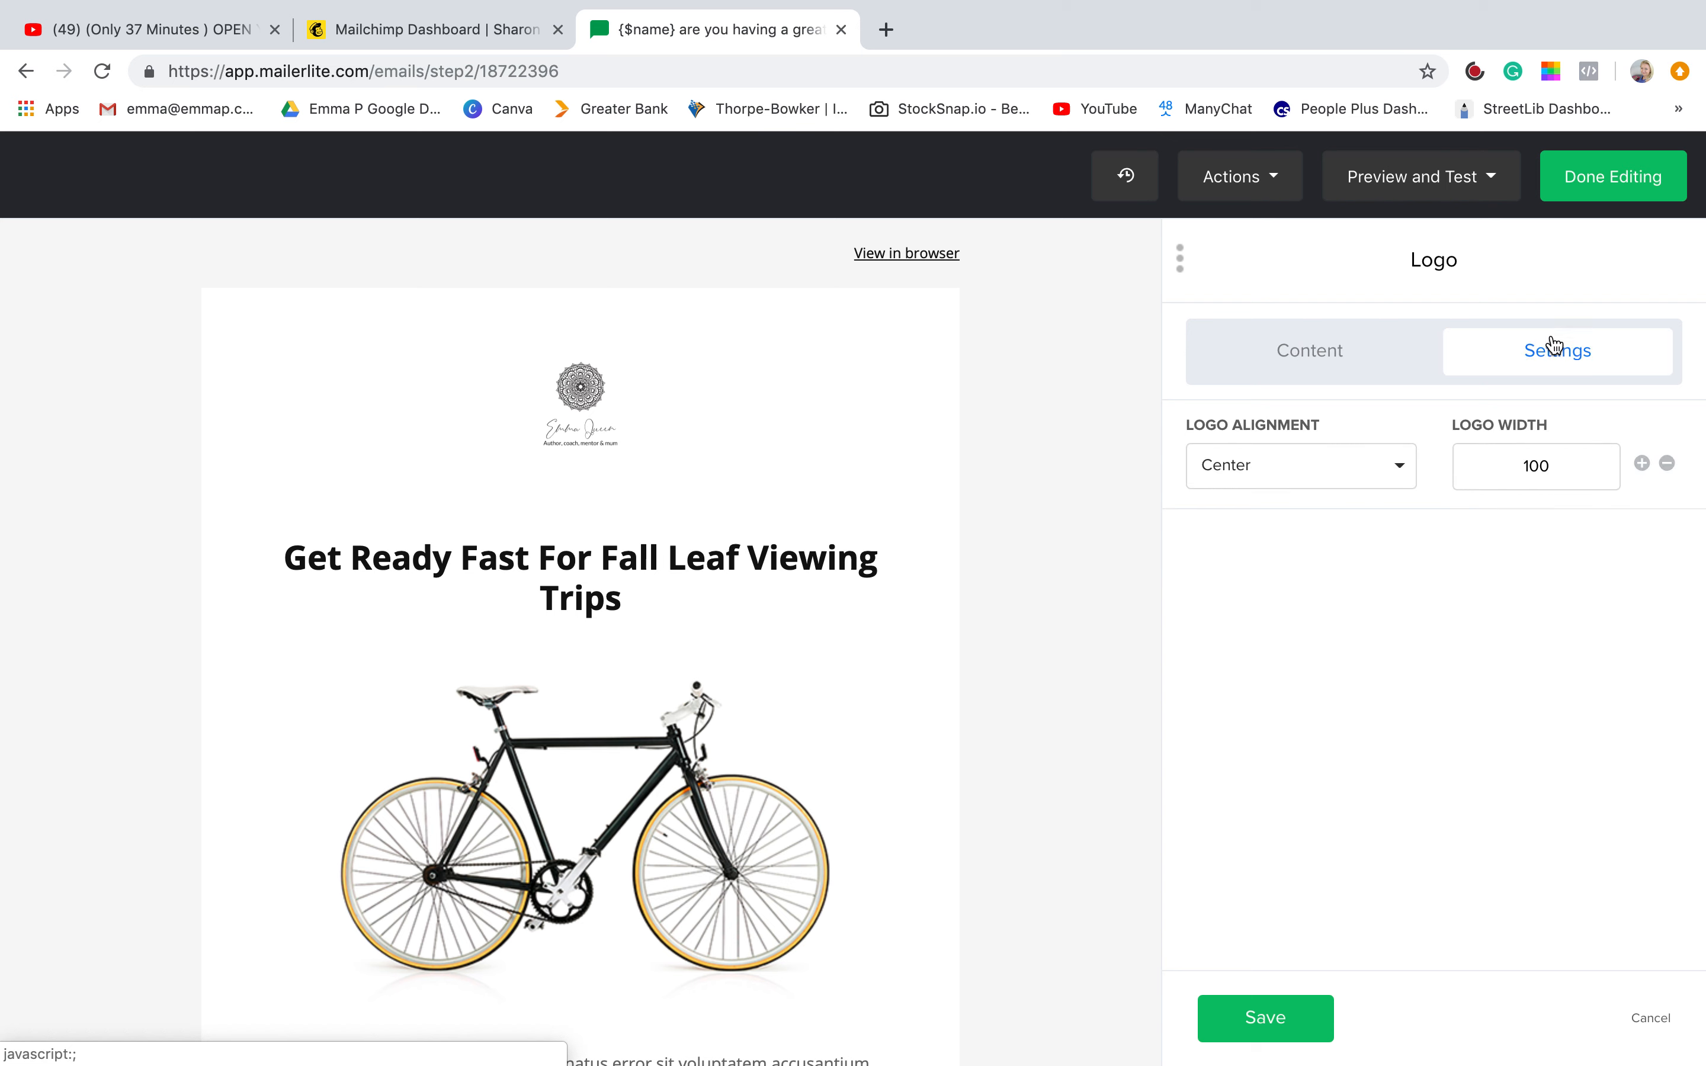
pyautogui.click(1642, 465)
pyautogui.click(1643, 465)
pyautogui.click(1642, 466)
pyautogui.click(1642, 465)
pyautogui.click(1643, 465)
pyautogui.click(1643, 465)
pyautogui.click(1642, 465)
pyautogui.click(1643, 466)
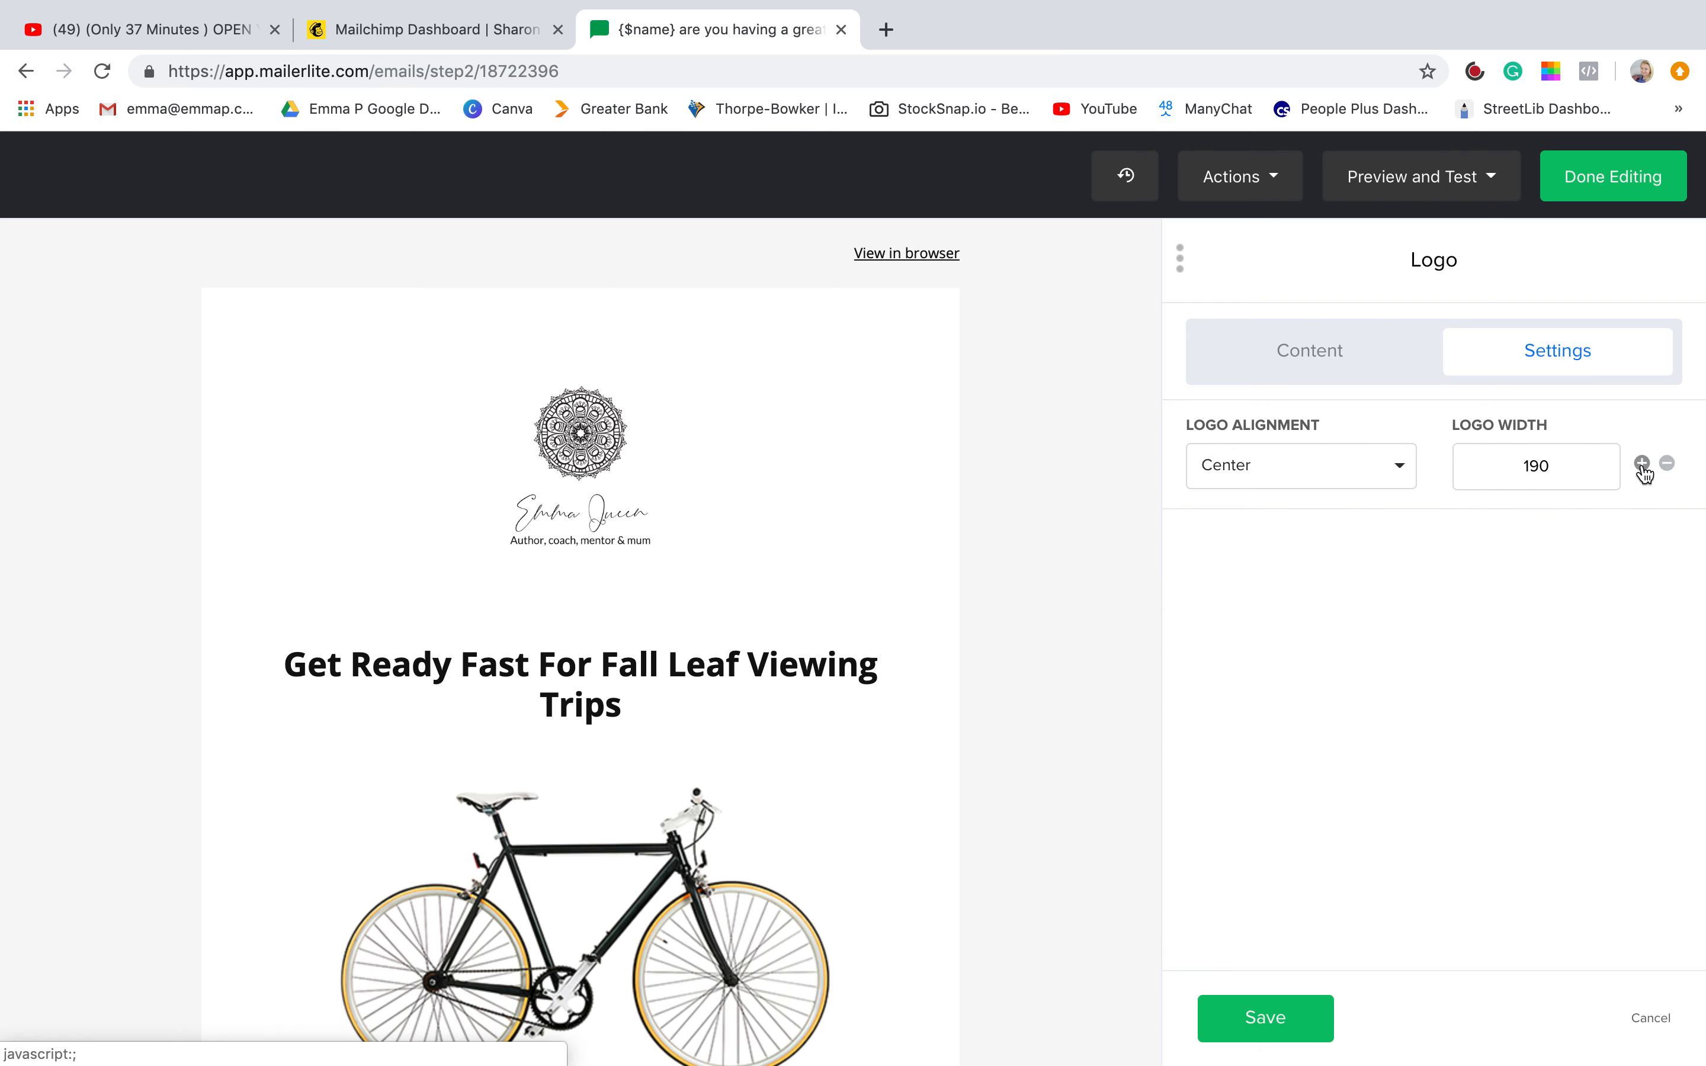
# Link the header logo to the sender's own website URL and save the logo settings.
pyautogui.click(1316, 374)
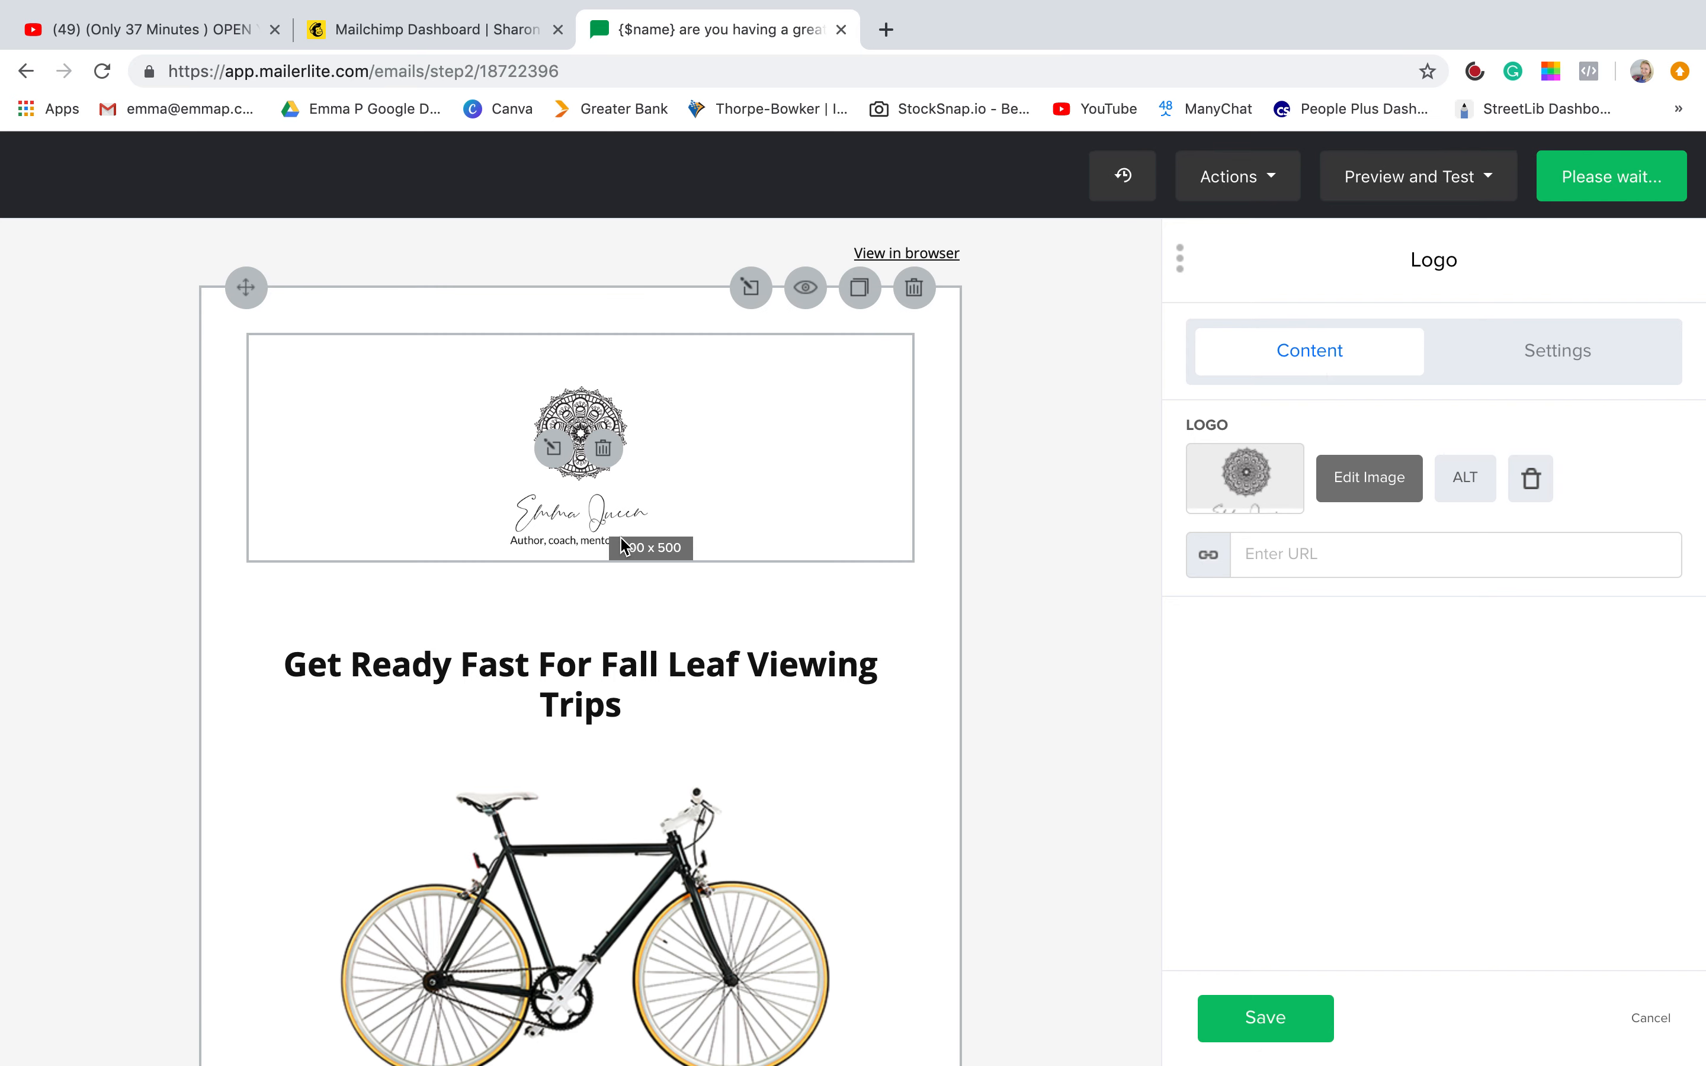
pyautogui.click(1304, 560)
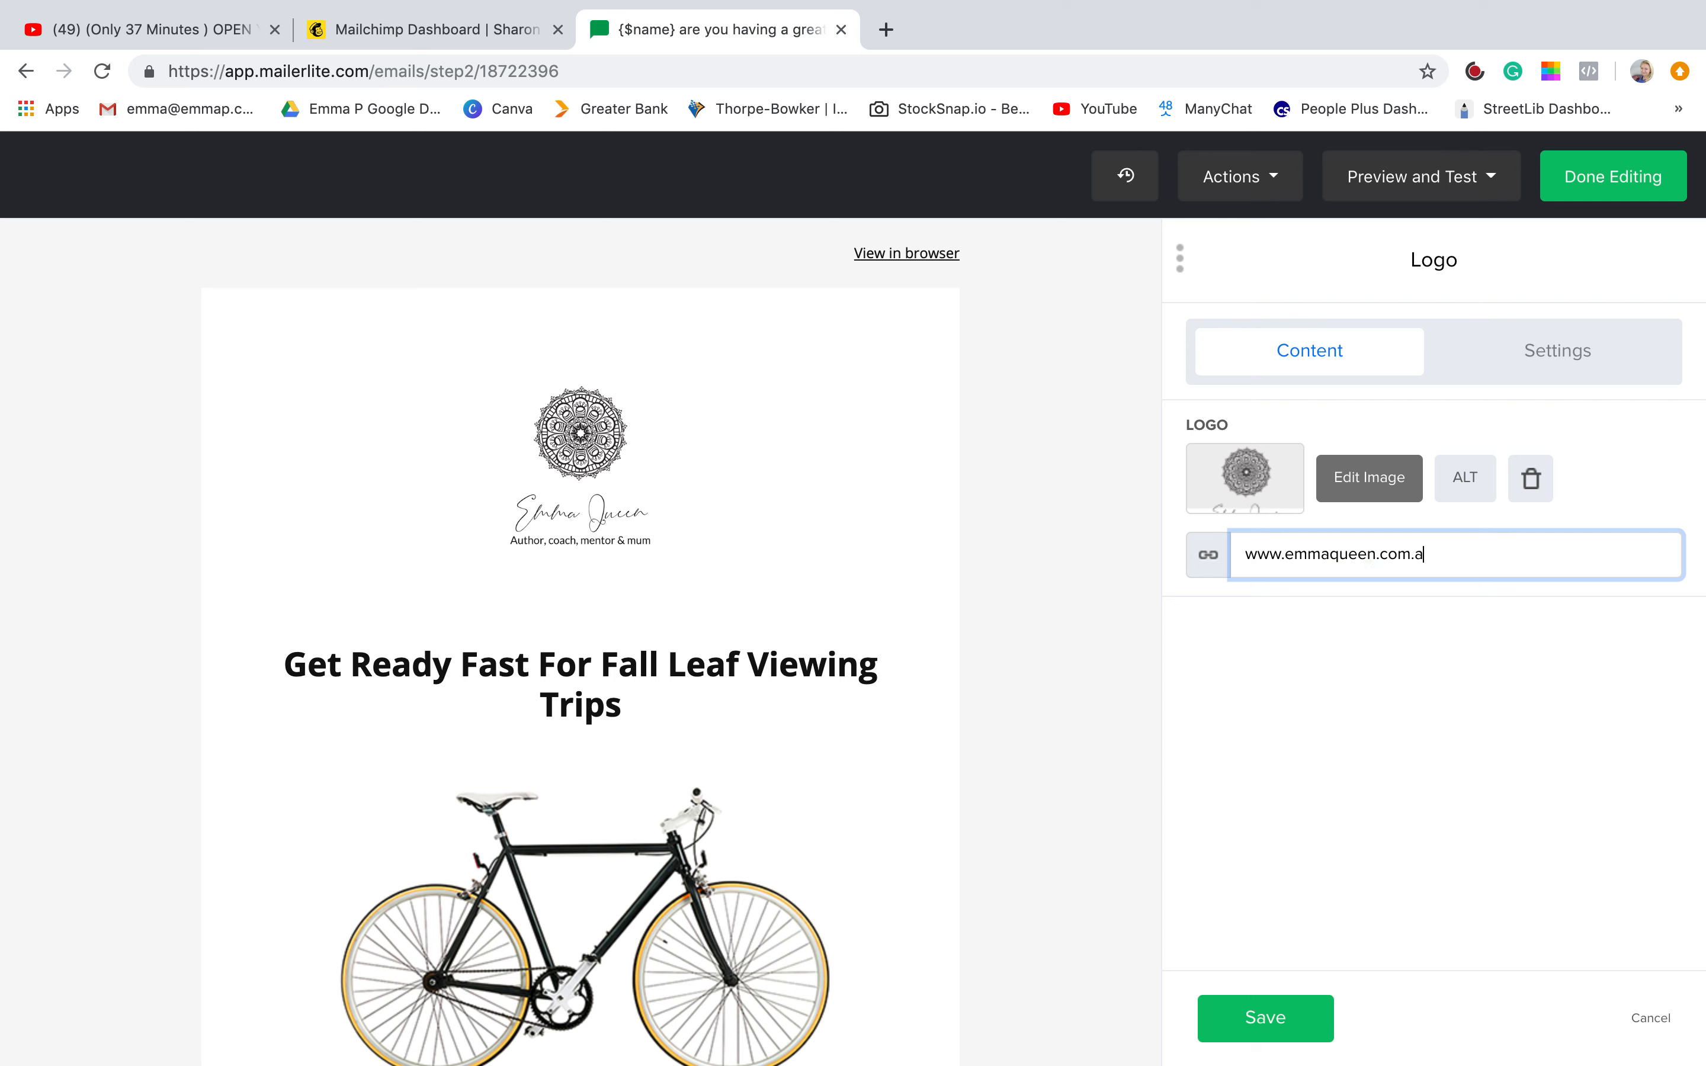
pyautogui.click(1269, 1036)
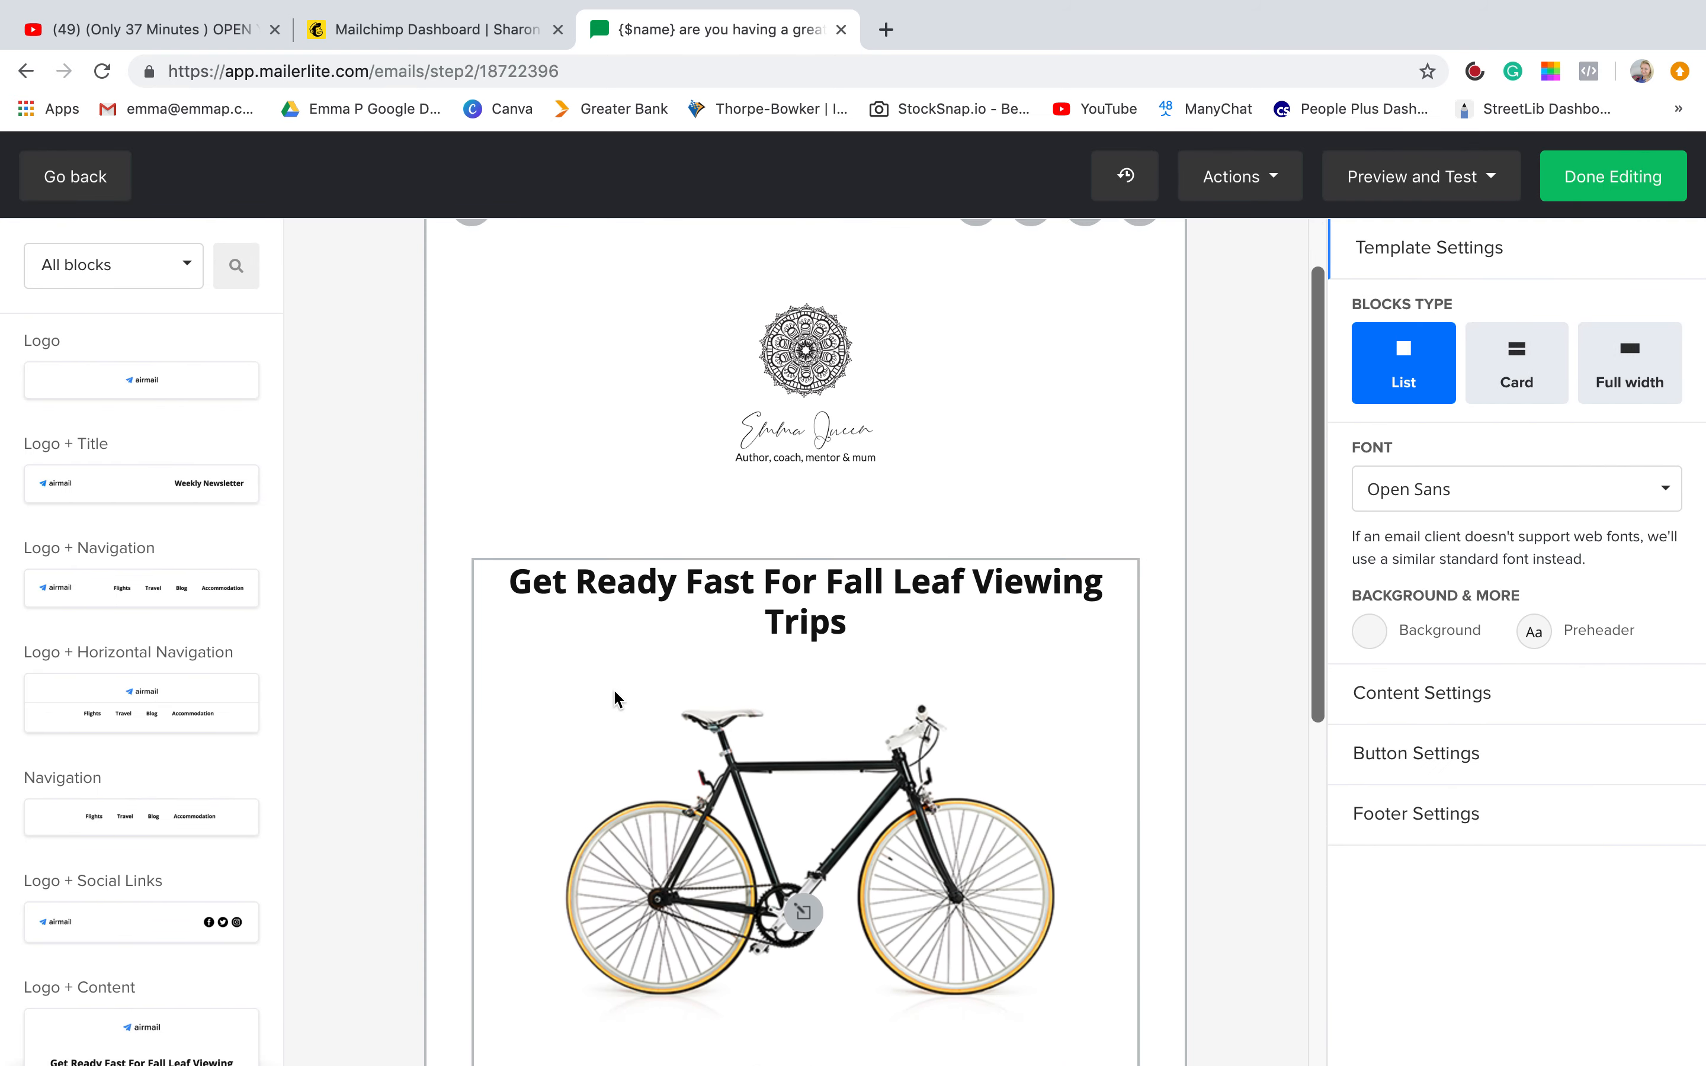
# Insert an Image block between the "Take a closer look" button and the email footer.
pyautogui.scroll(-5, 614, 698)
pyautogui.scroll(-2, 615, 691)
pyautogui.scroll(8, 615, 691)
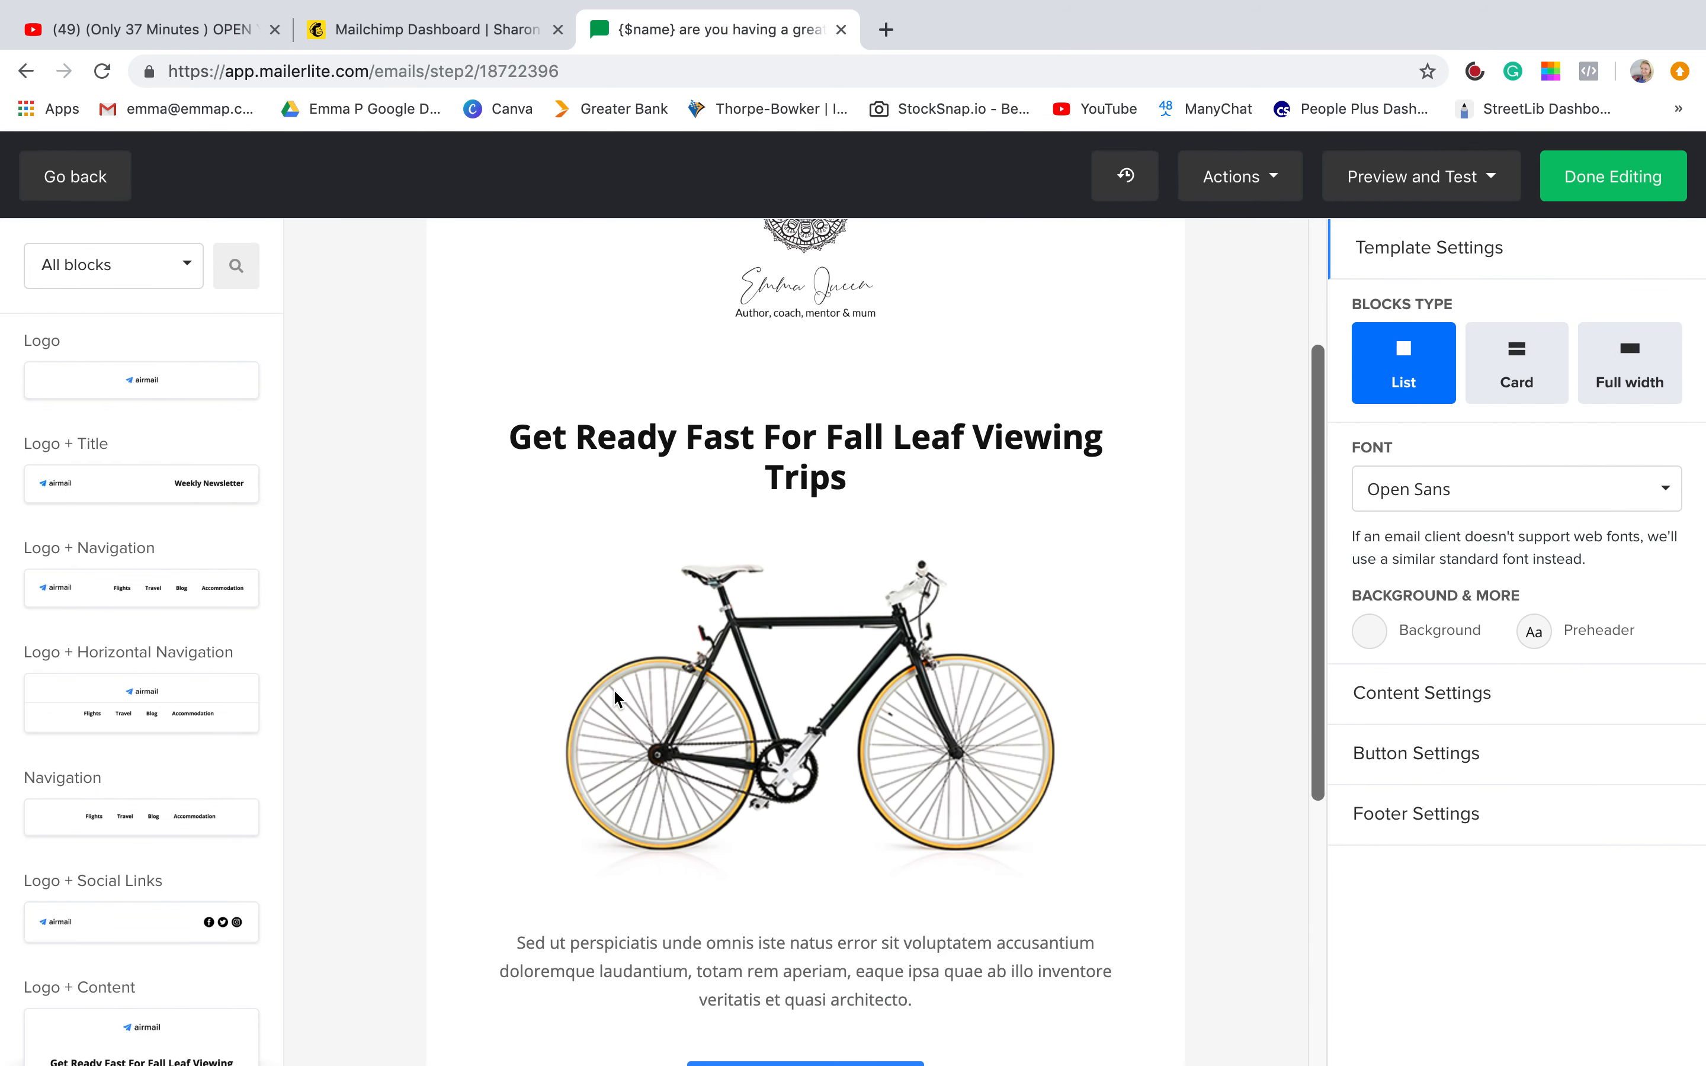
pyautogui.scroll(1, 614, 692)
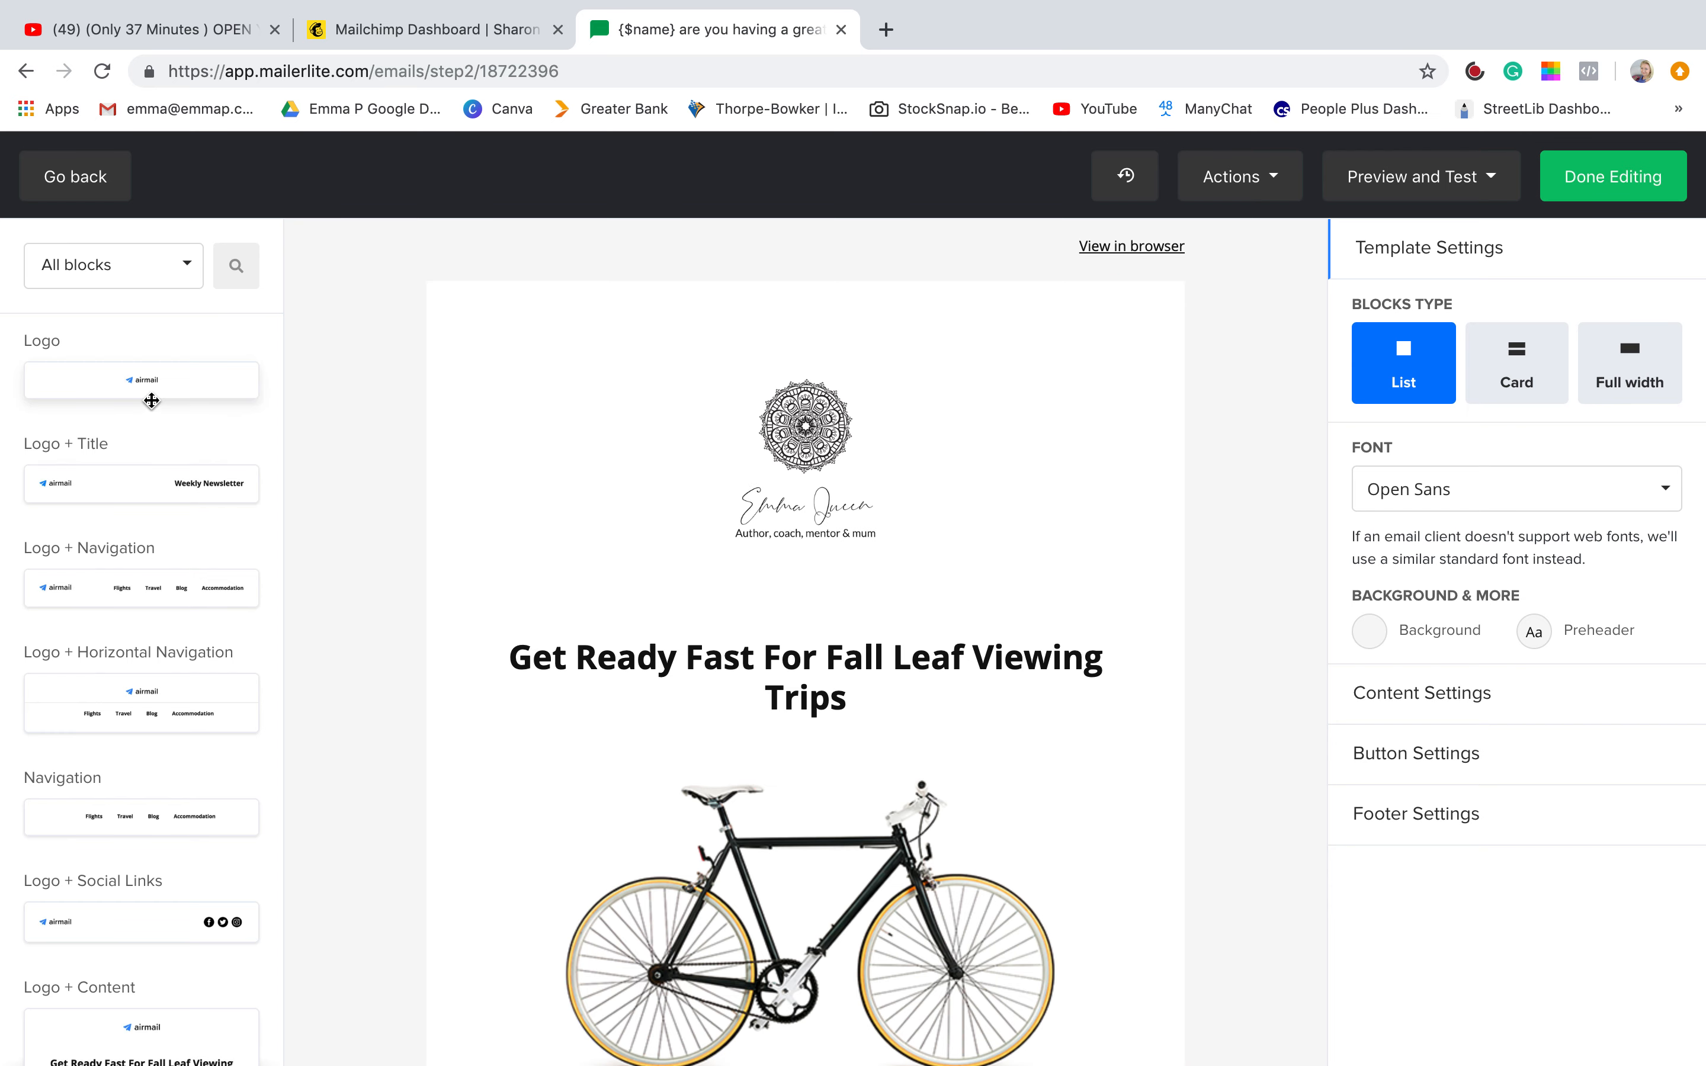
pyautogui.scroll(-5, 151, 400)
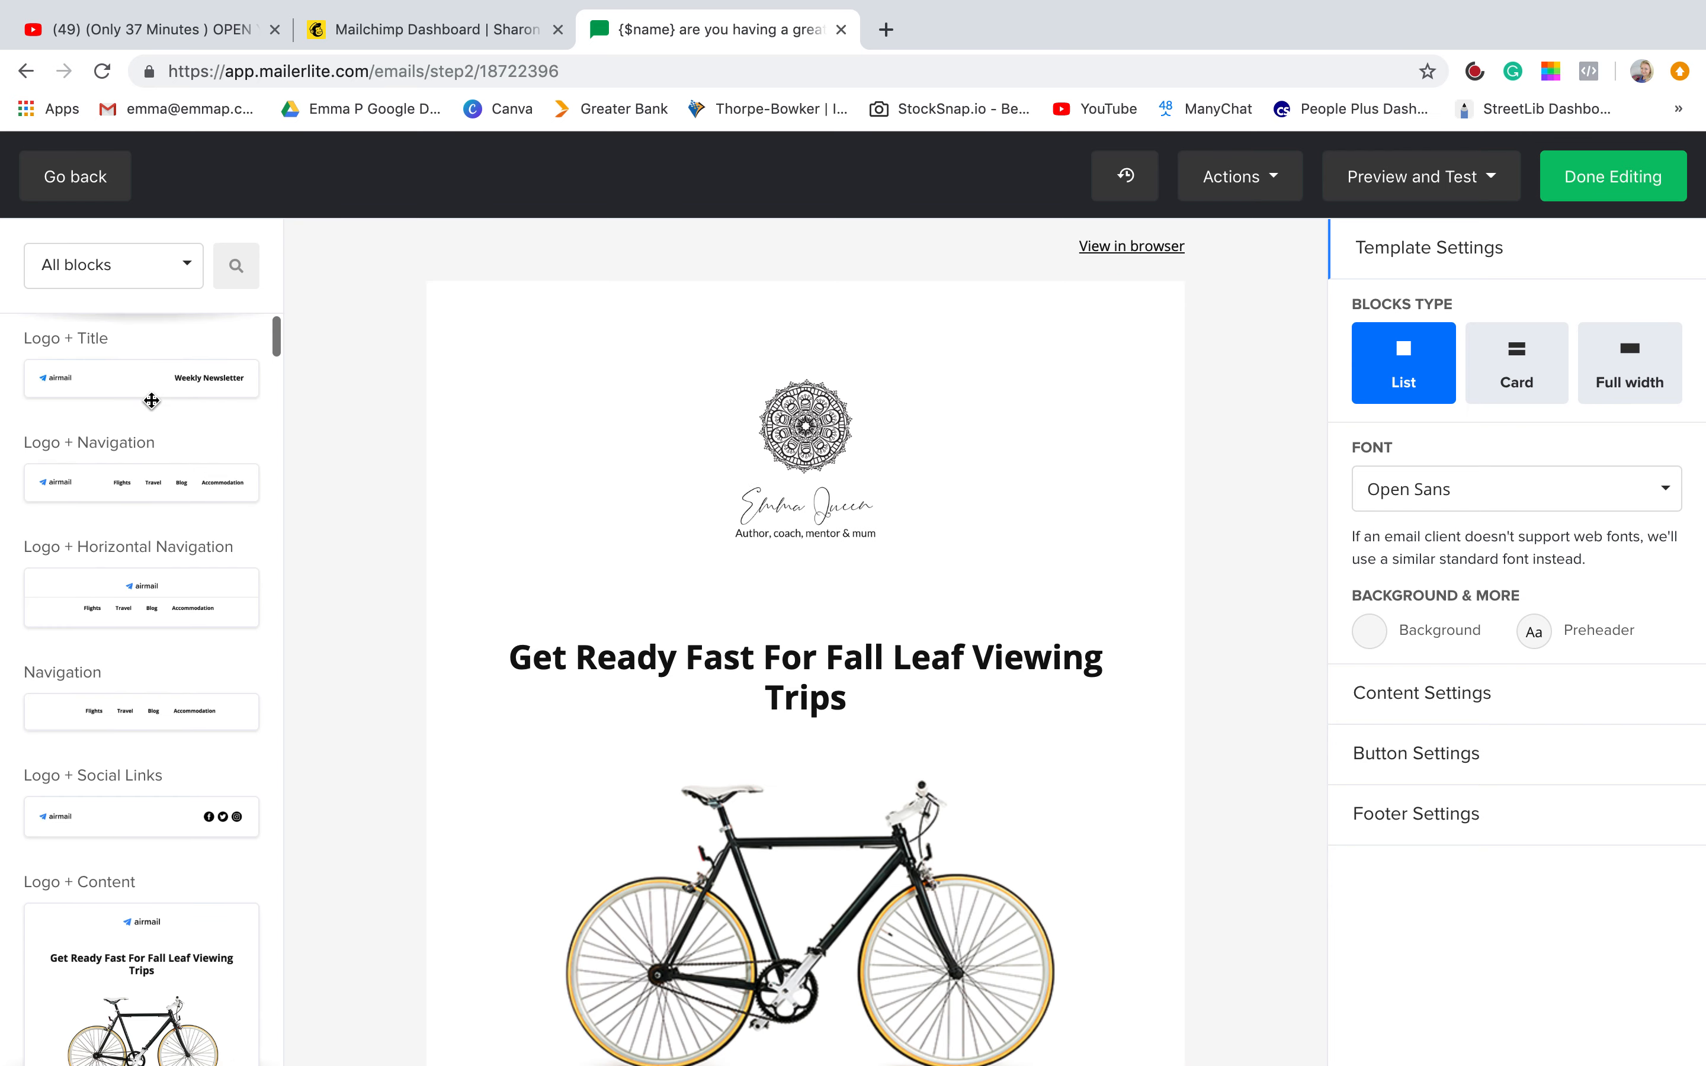
pyautogui.scroll(-3, 151, 401)
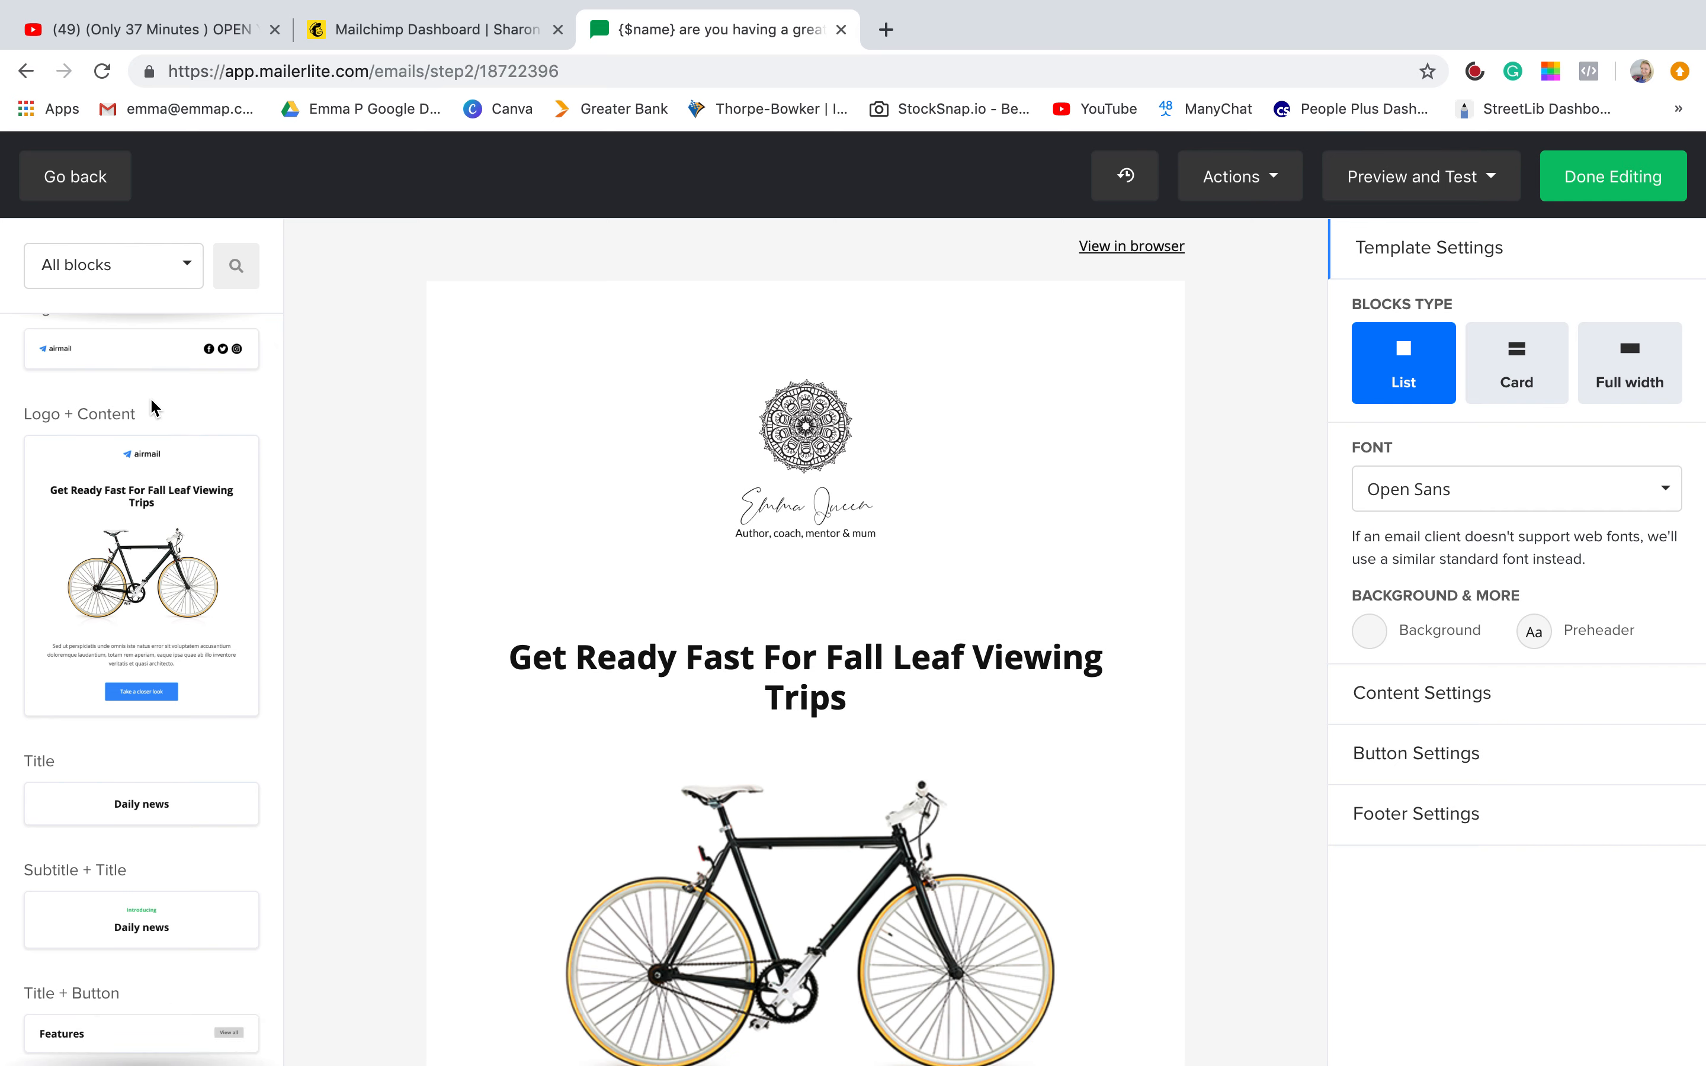
pyautogui.scroll(-7, 152, 406)
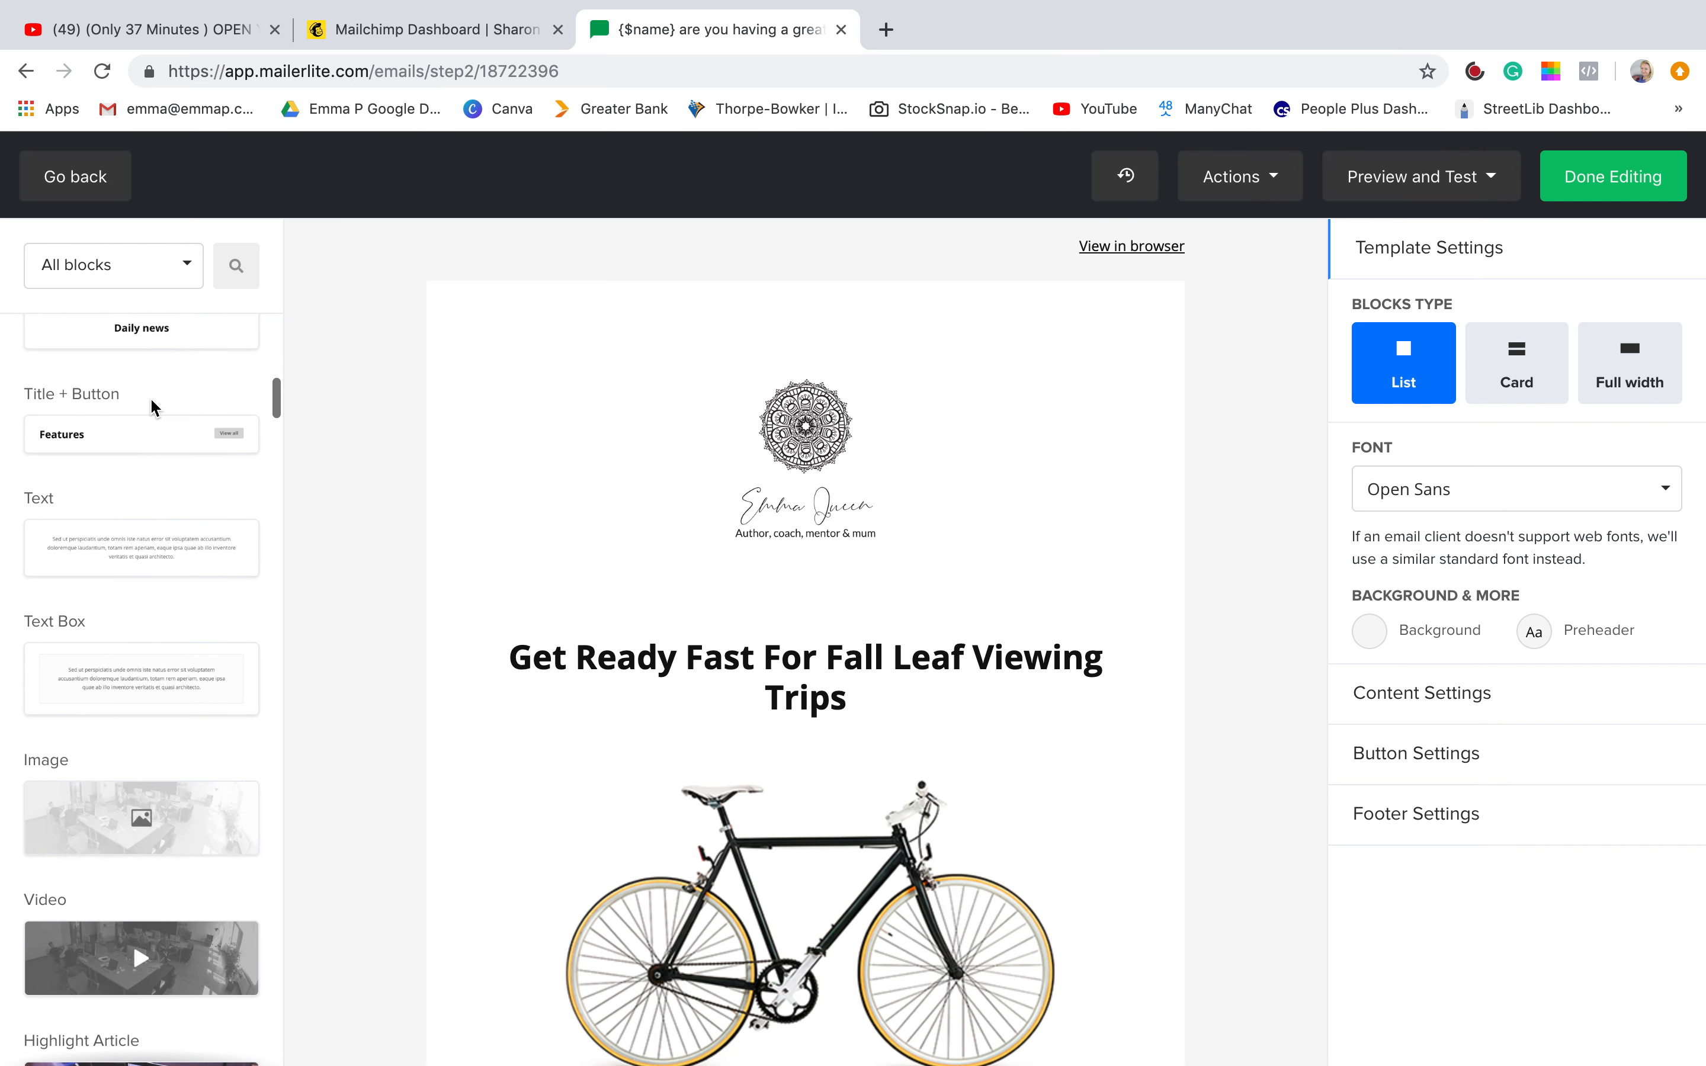
pyautogui.scroll(-5, 152, 406)
pyautogui.moveTo(156, 511); pyautogui.dragTo(799, 622)
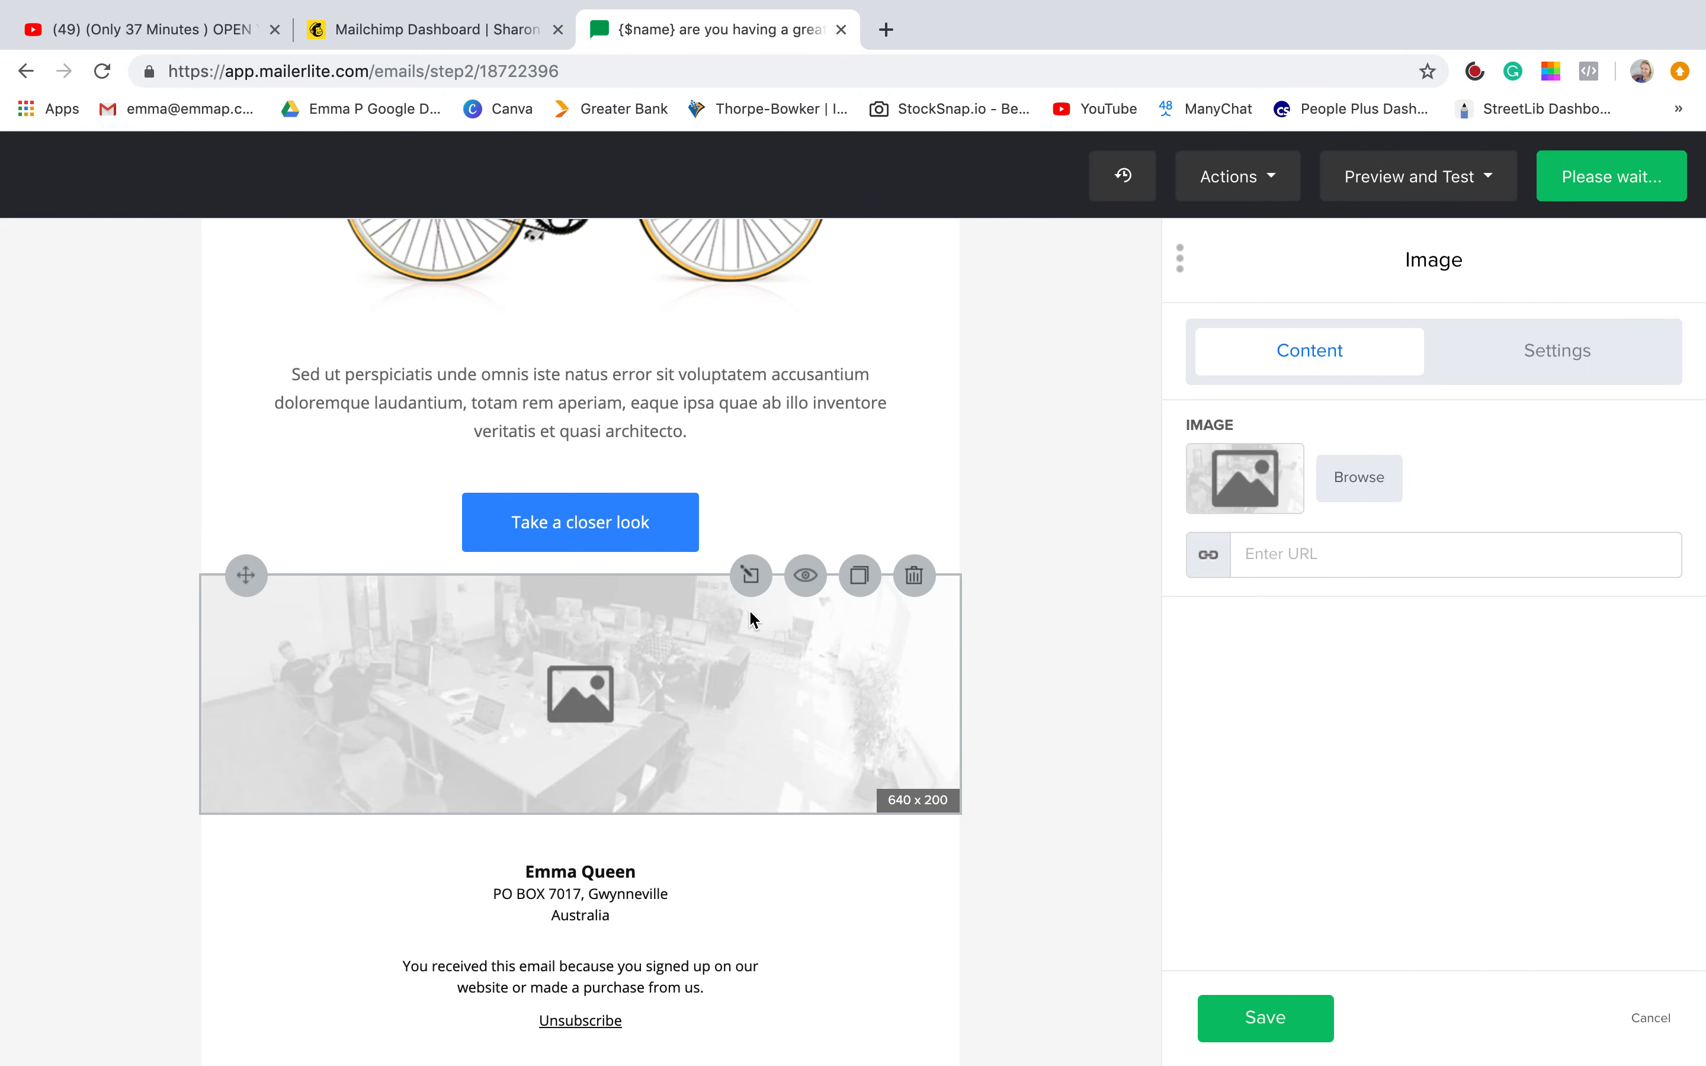
# Fill the Image block with the "I believe in my future more than my past" picture from the file manager and save it without a link.
pyautogui.click(1380, 482)
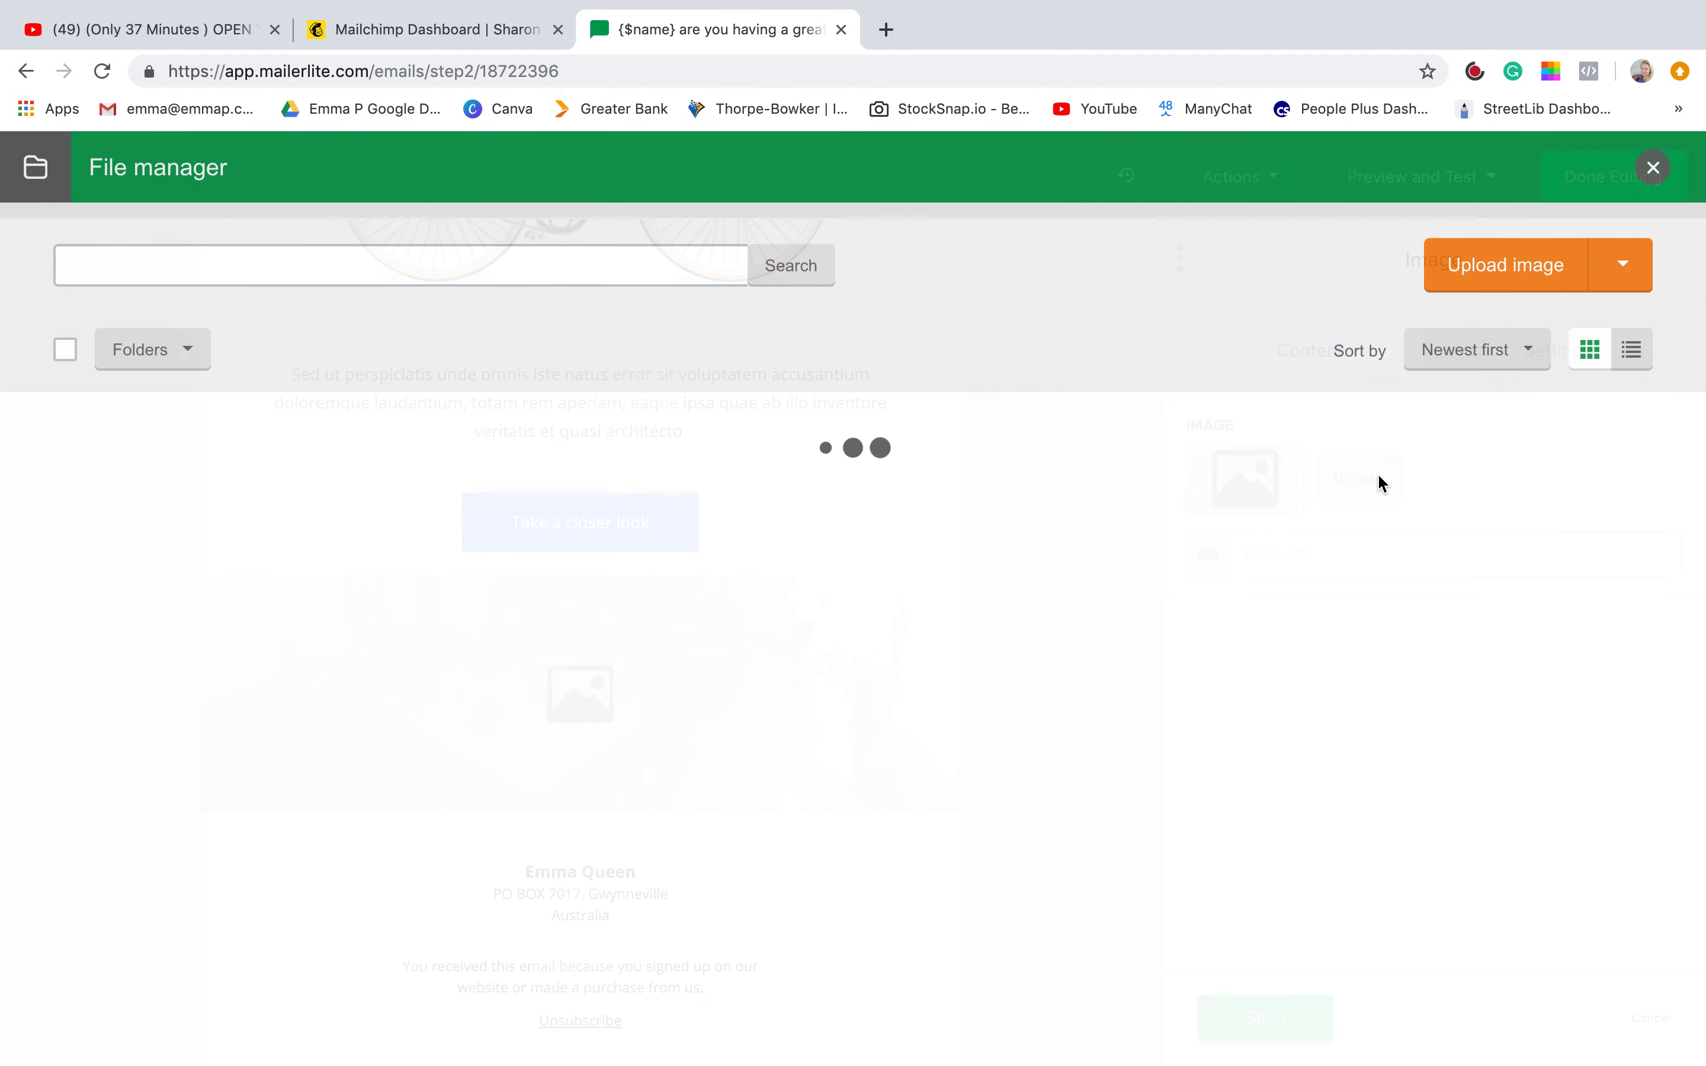
pyautogui.click(1085, 511)
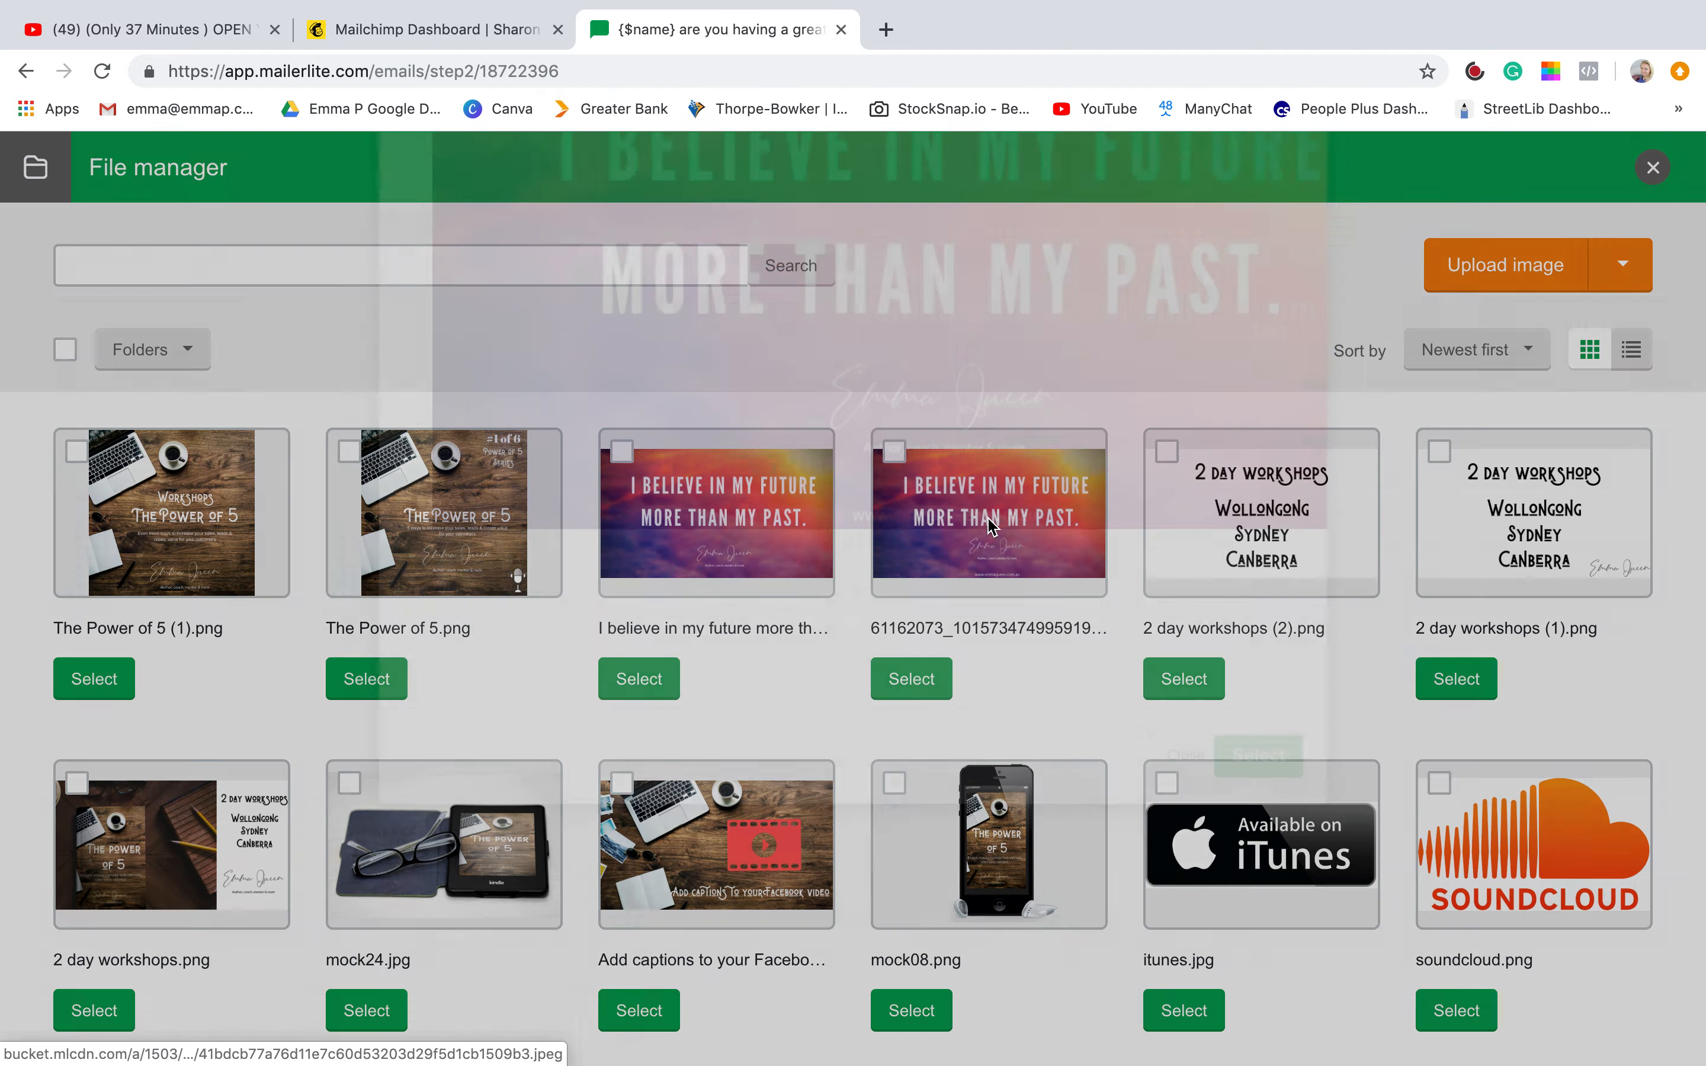
pyautogui.click(1261, 924)
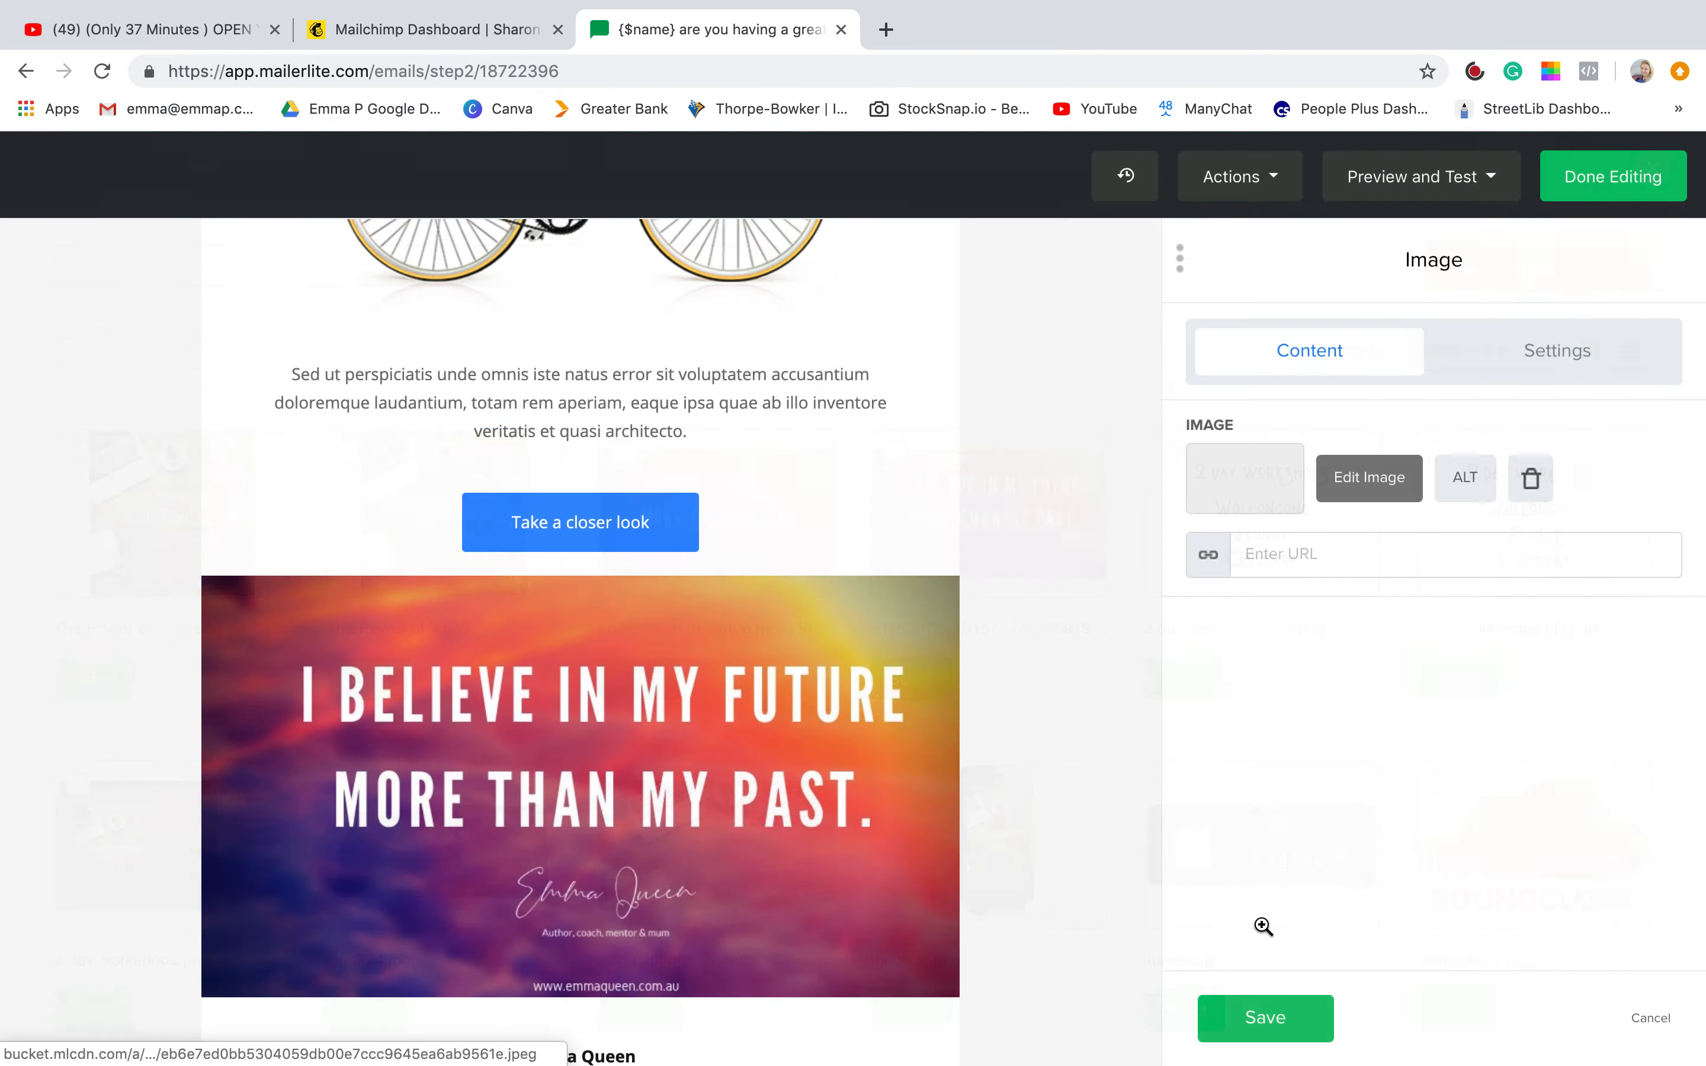
pyautogui.scroll(-5, 674, 767)
pyautogui.scroll(4, 675, 767)
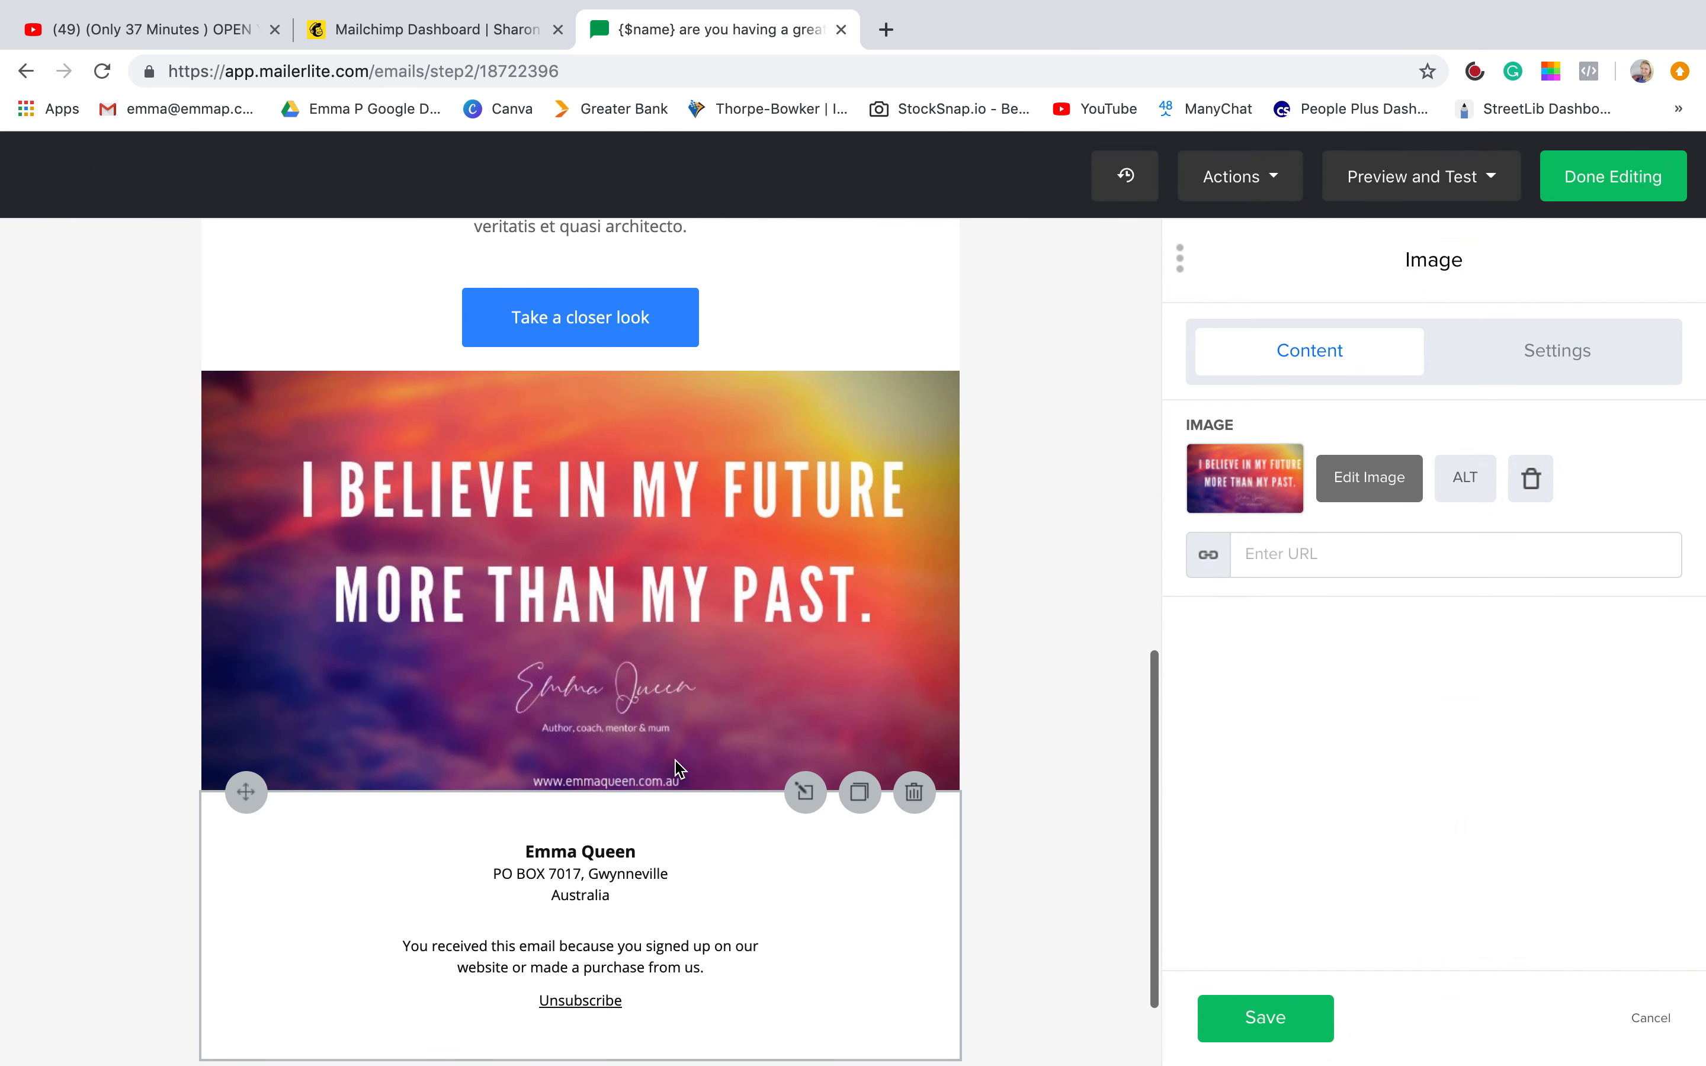
pyautogui.click(1323, 556)
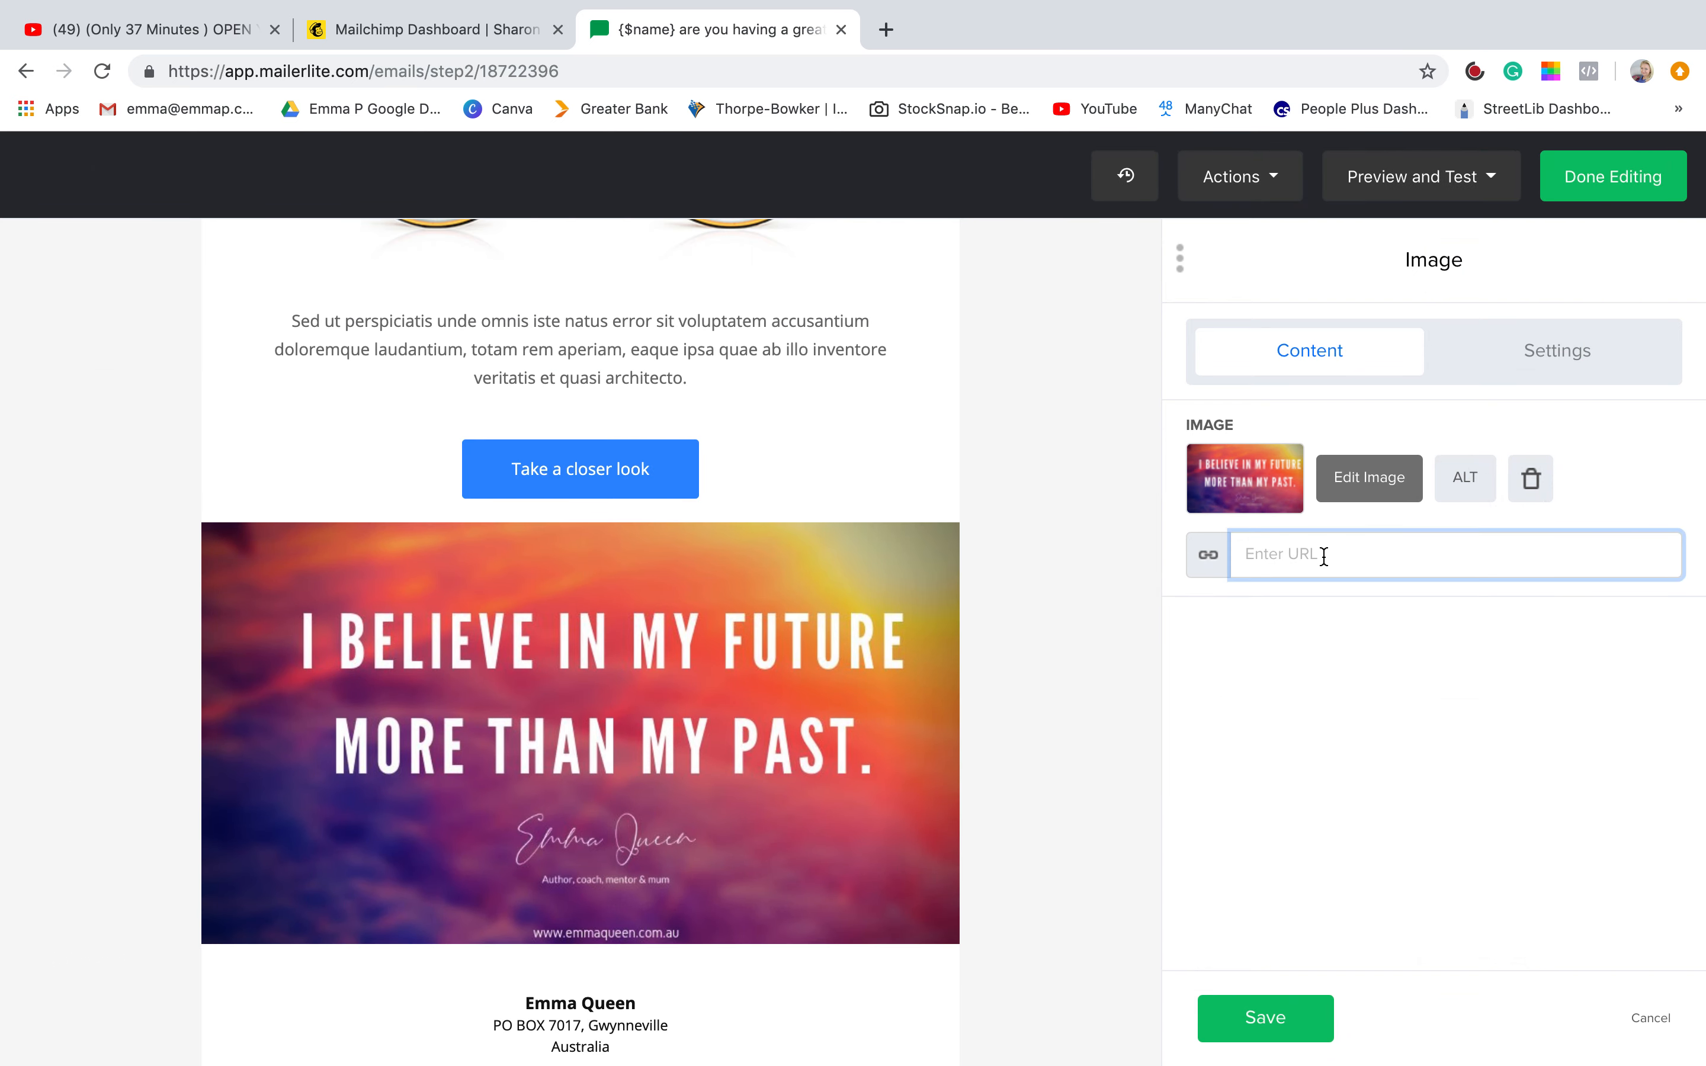
pyautogui.click(1261, 1019)
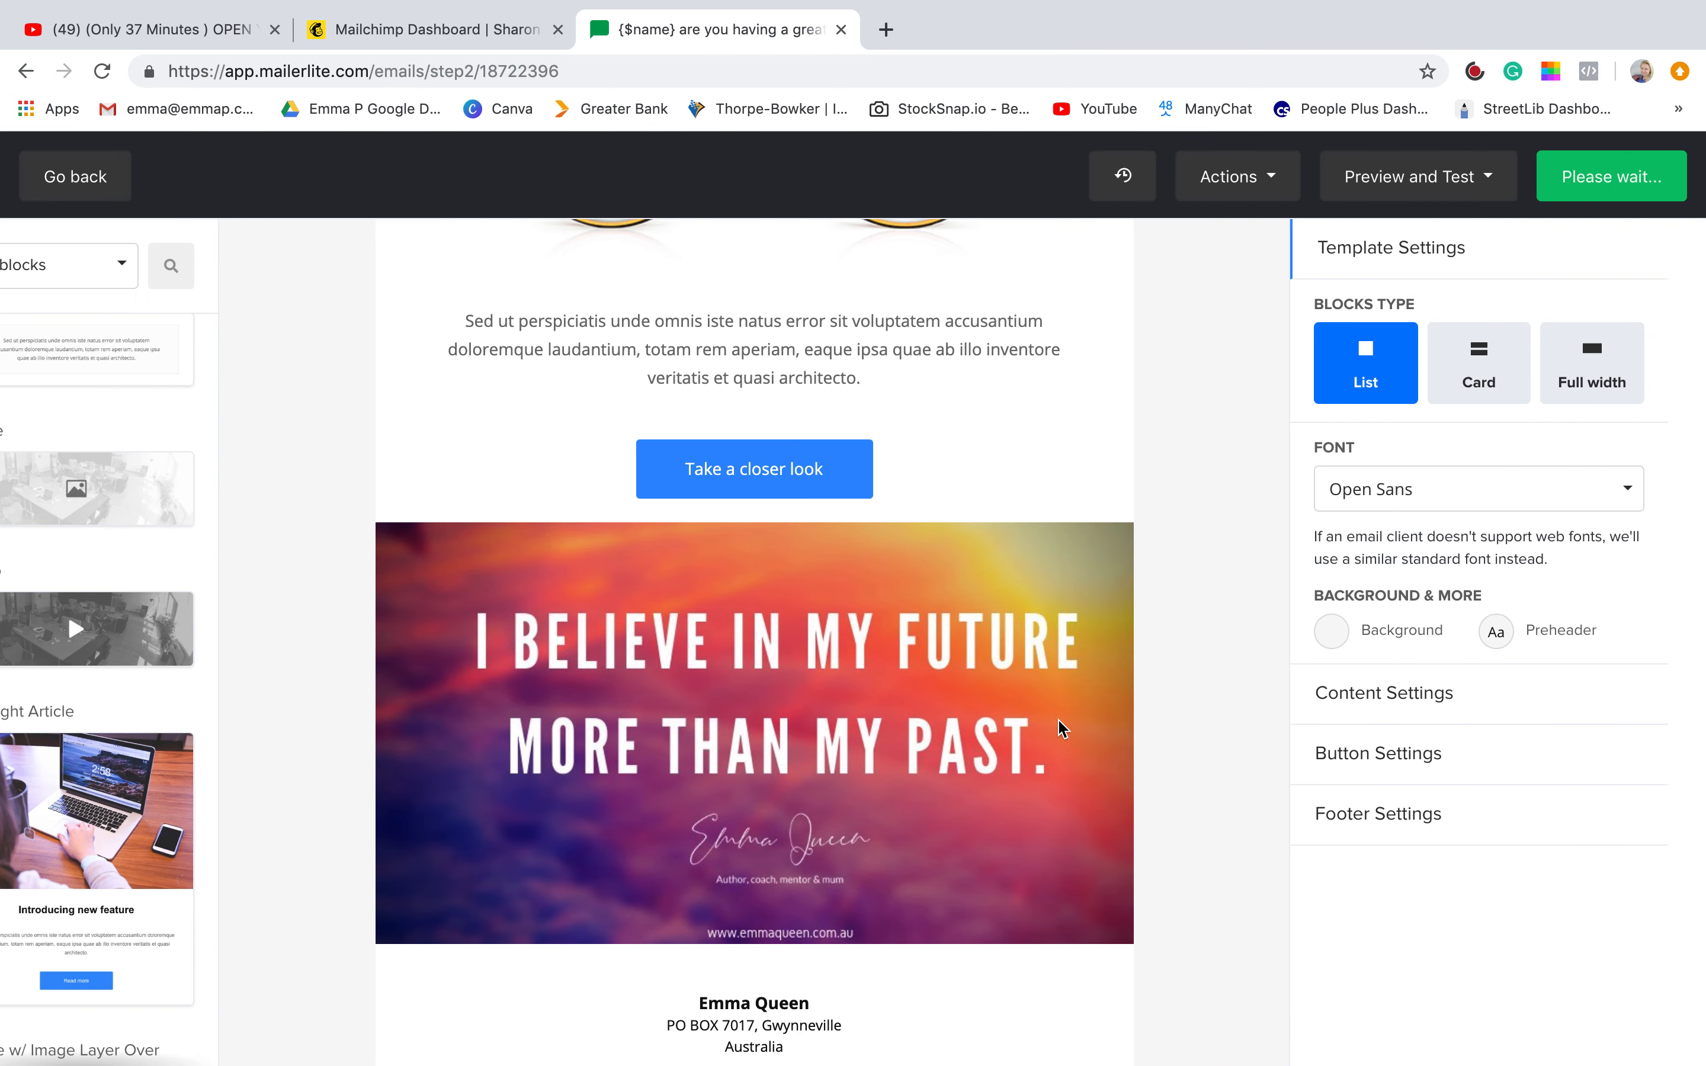
# Insert a Video block between the "Take a closer look" button and the quote image and open its content settings.
pyautogui.scroll(-2, 124, 615)
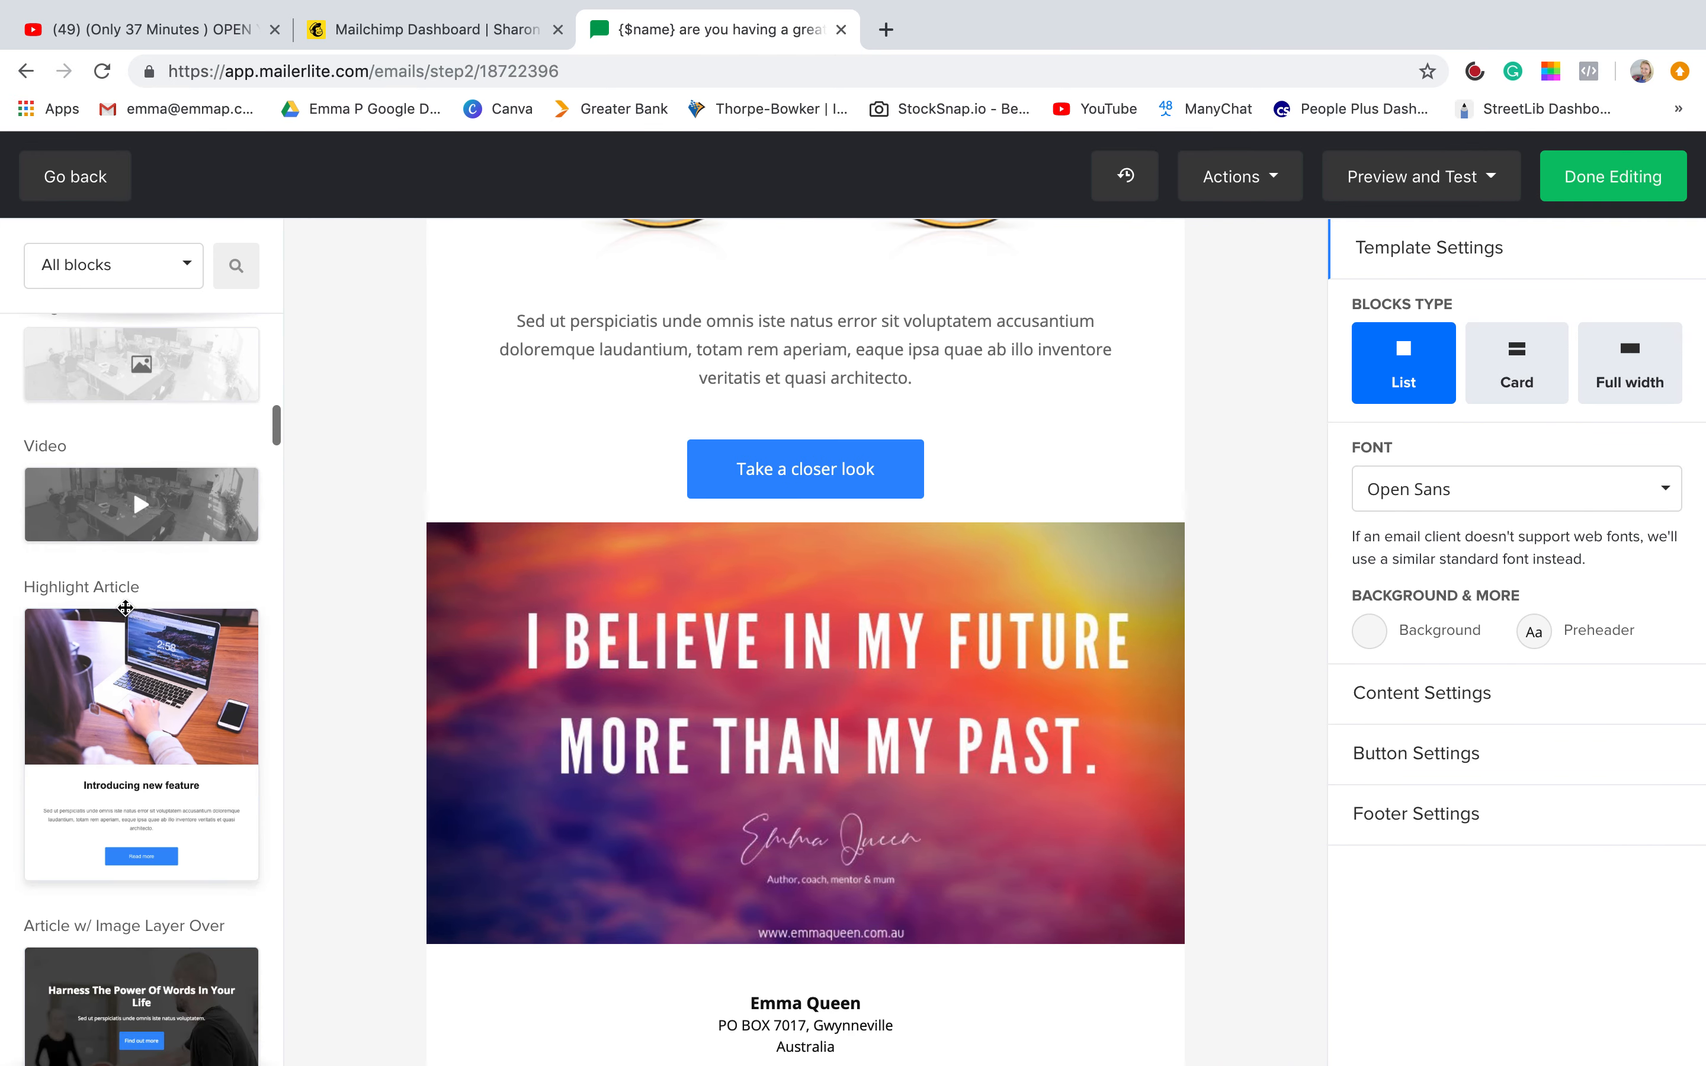
pyautogui.moveTo(125, 507); pyautogui.dragTo(733, 575)
pyautogui.click(908, 600)
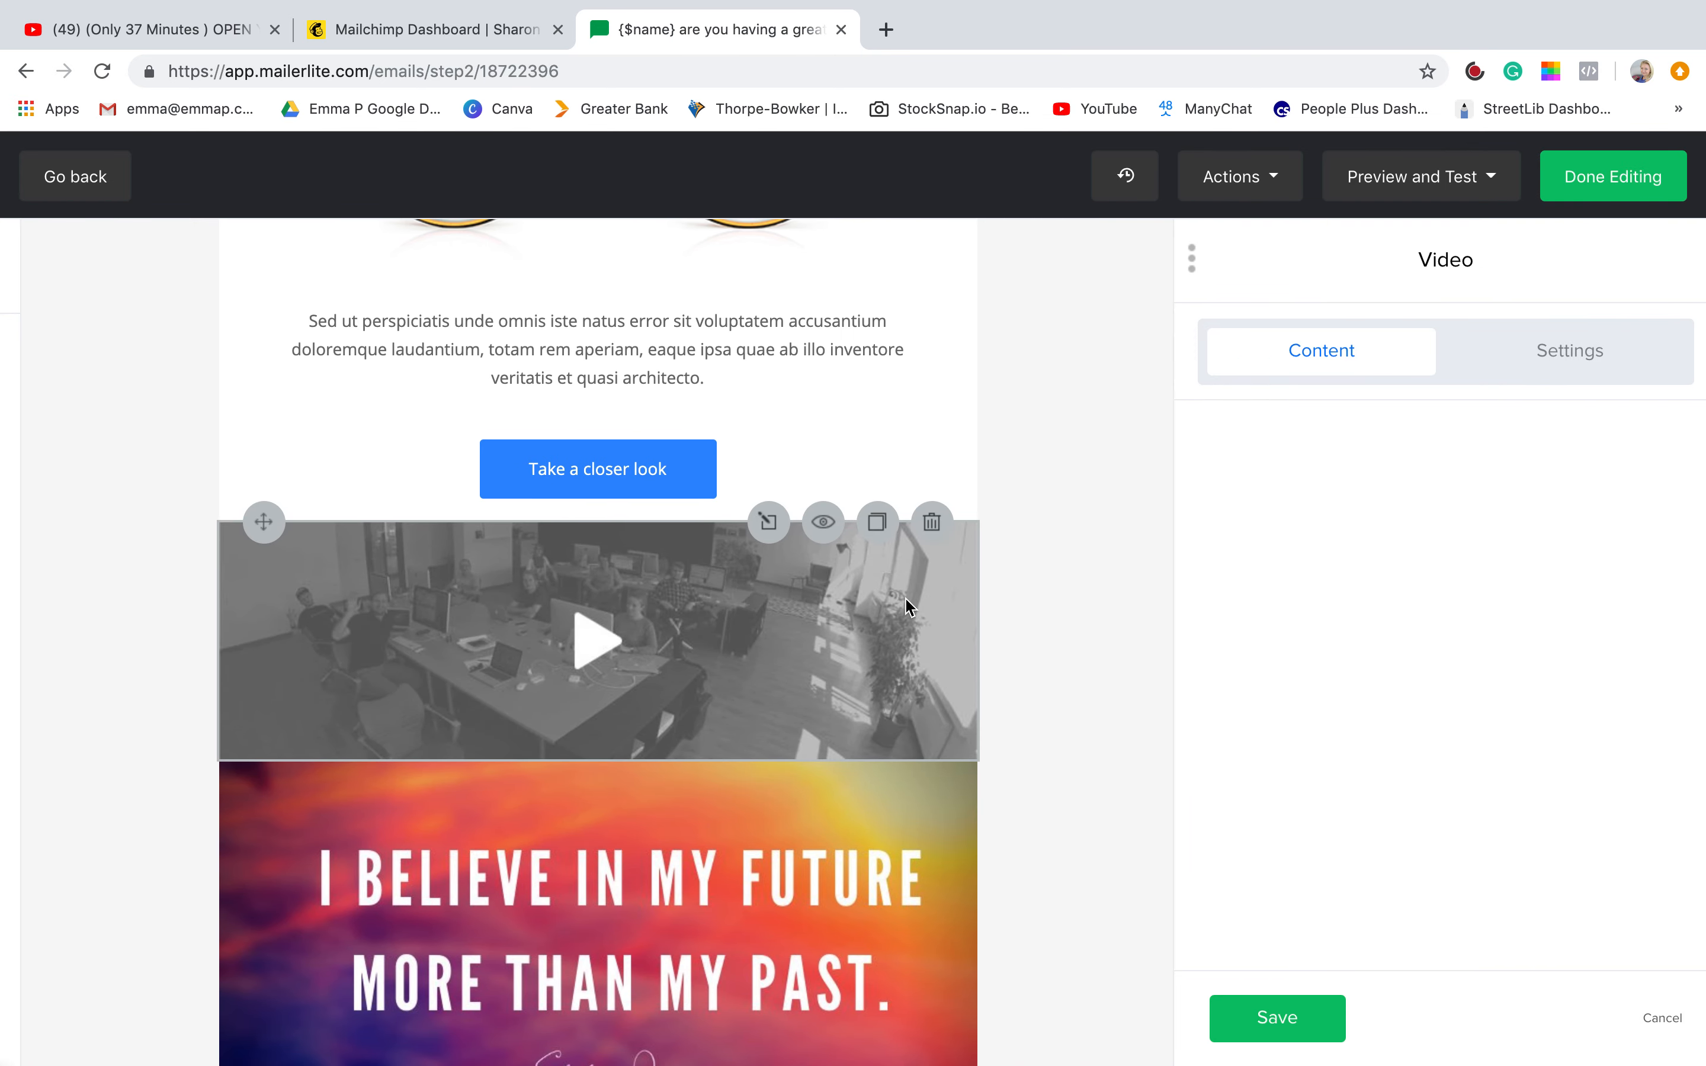
# Switch to YouTube and copy the full page address of the "OPEN YOUR HEART MEDITATION" video.
pyautogui.click(1256, 472)
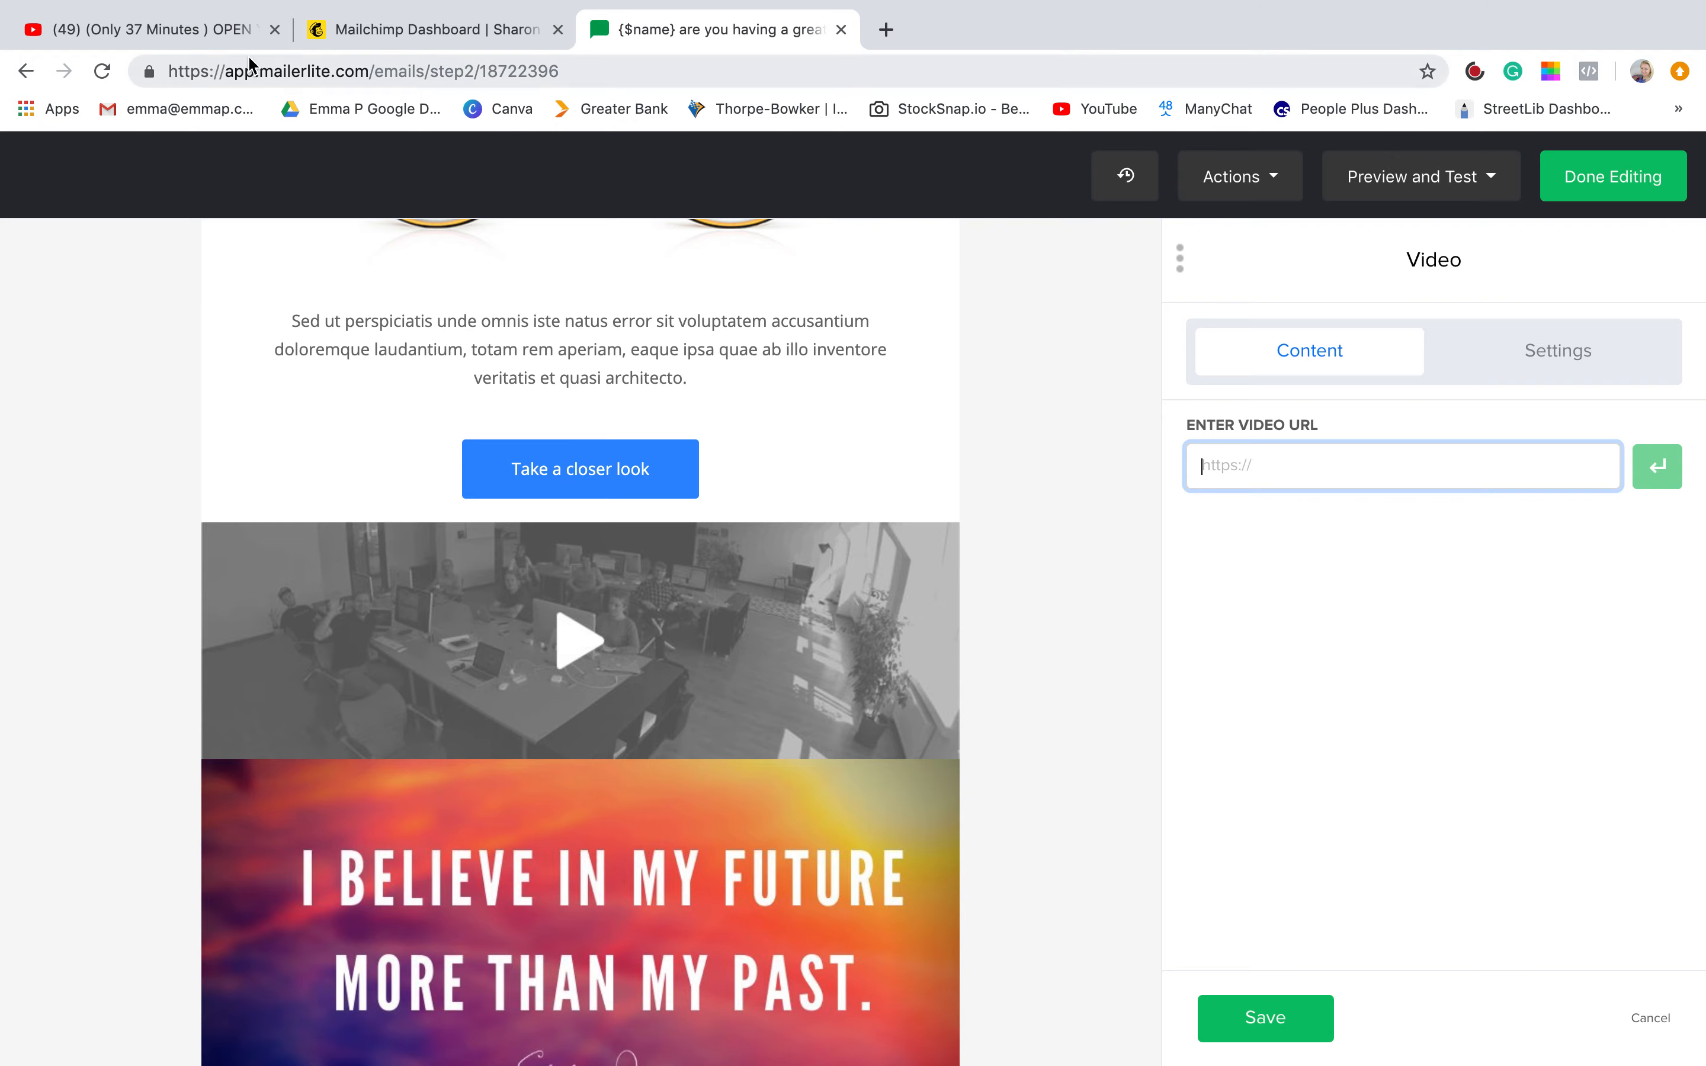
pyautogui.click(147, 32)
pyautogui.click(307, 71)
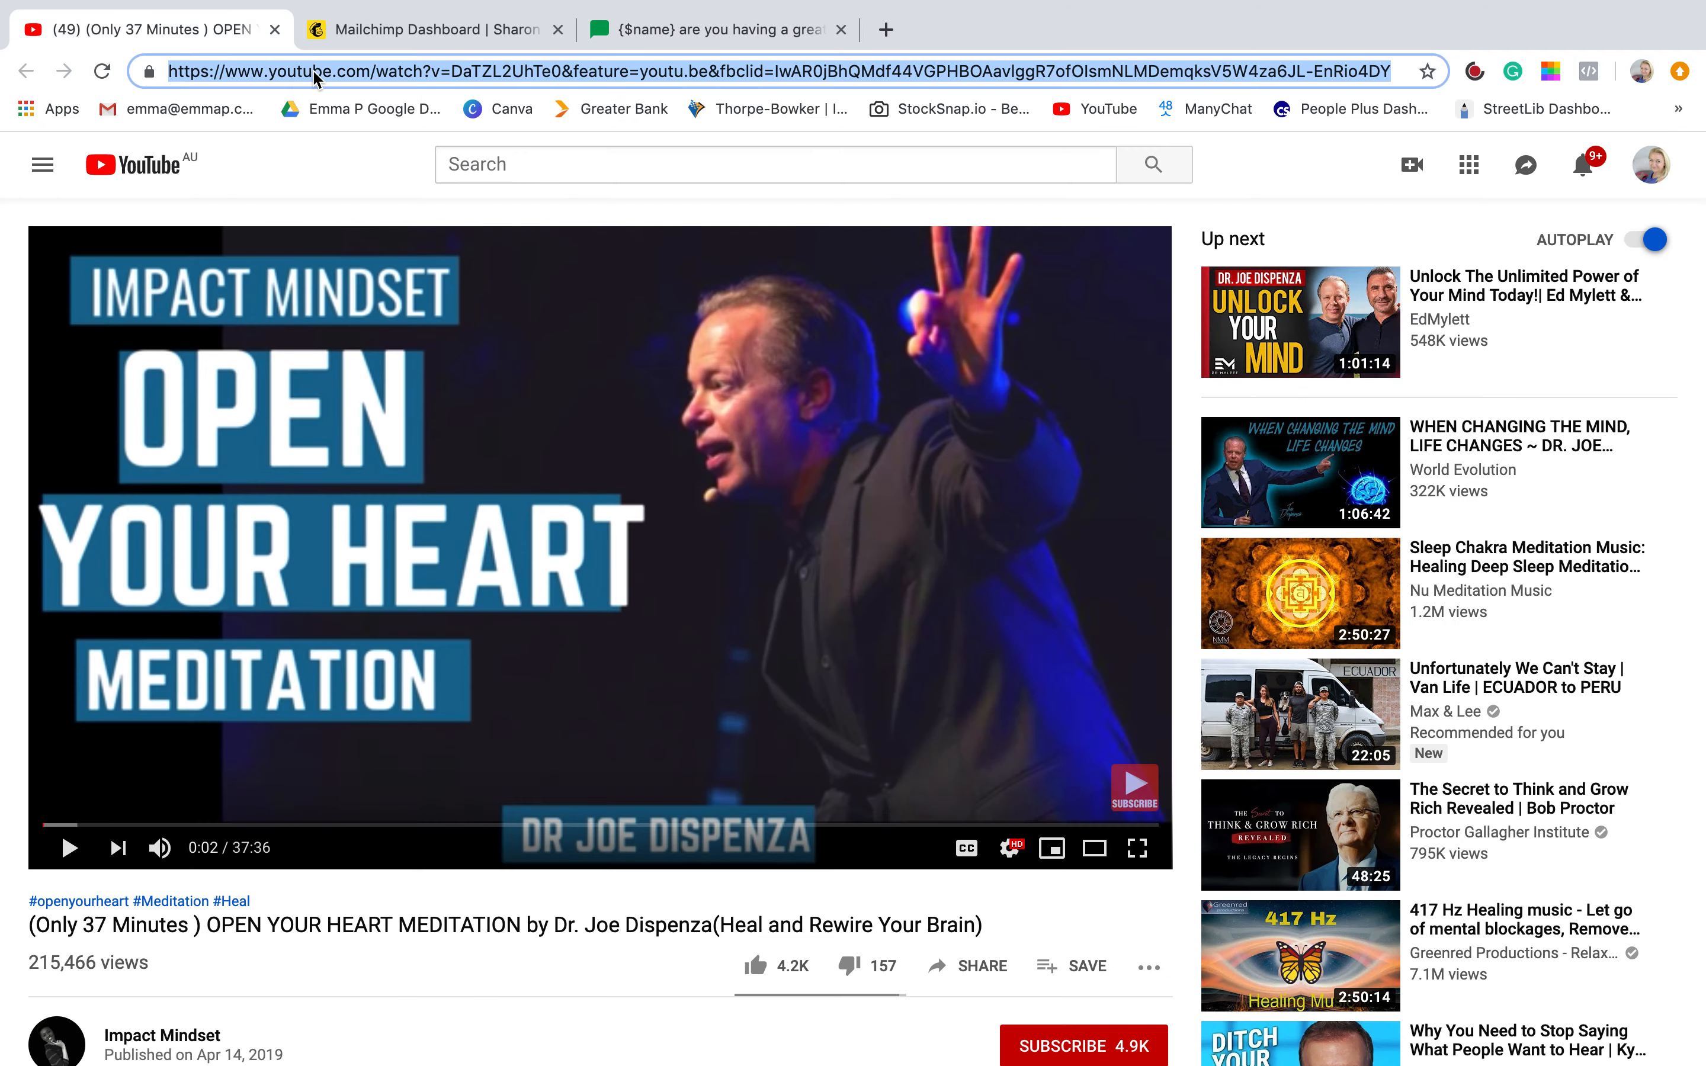
pyautogui.rightClick(307, 67)
pyautogui.click(339, 213)
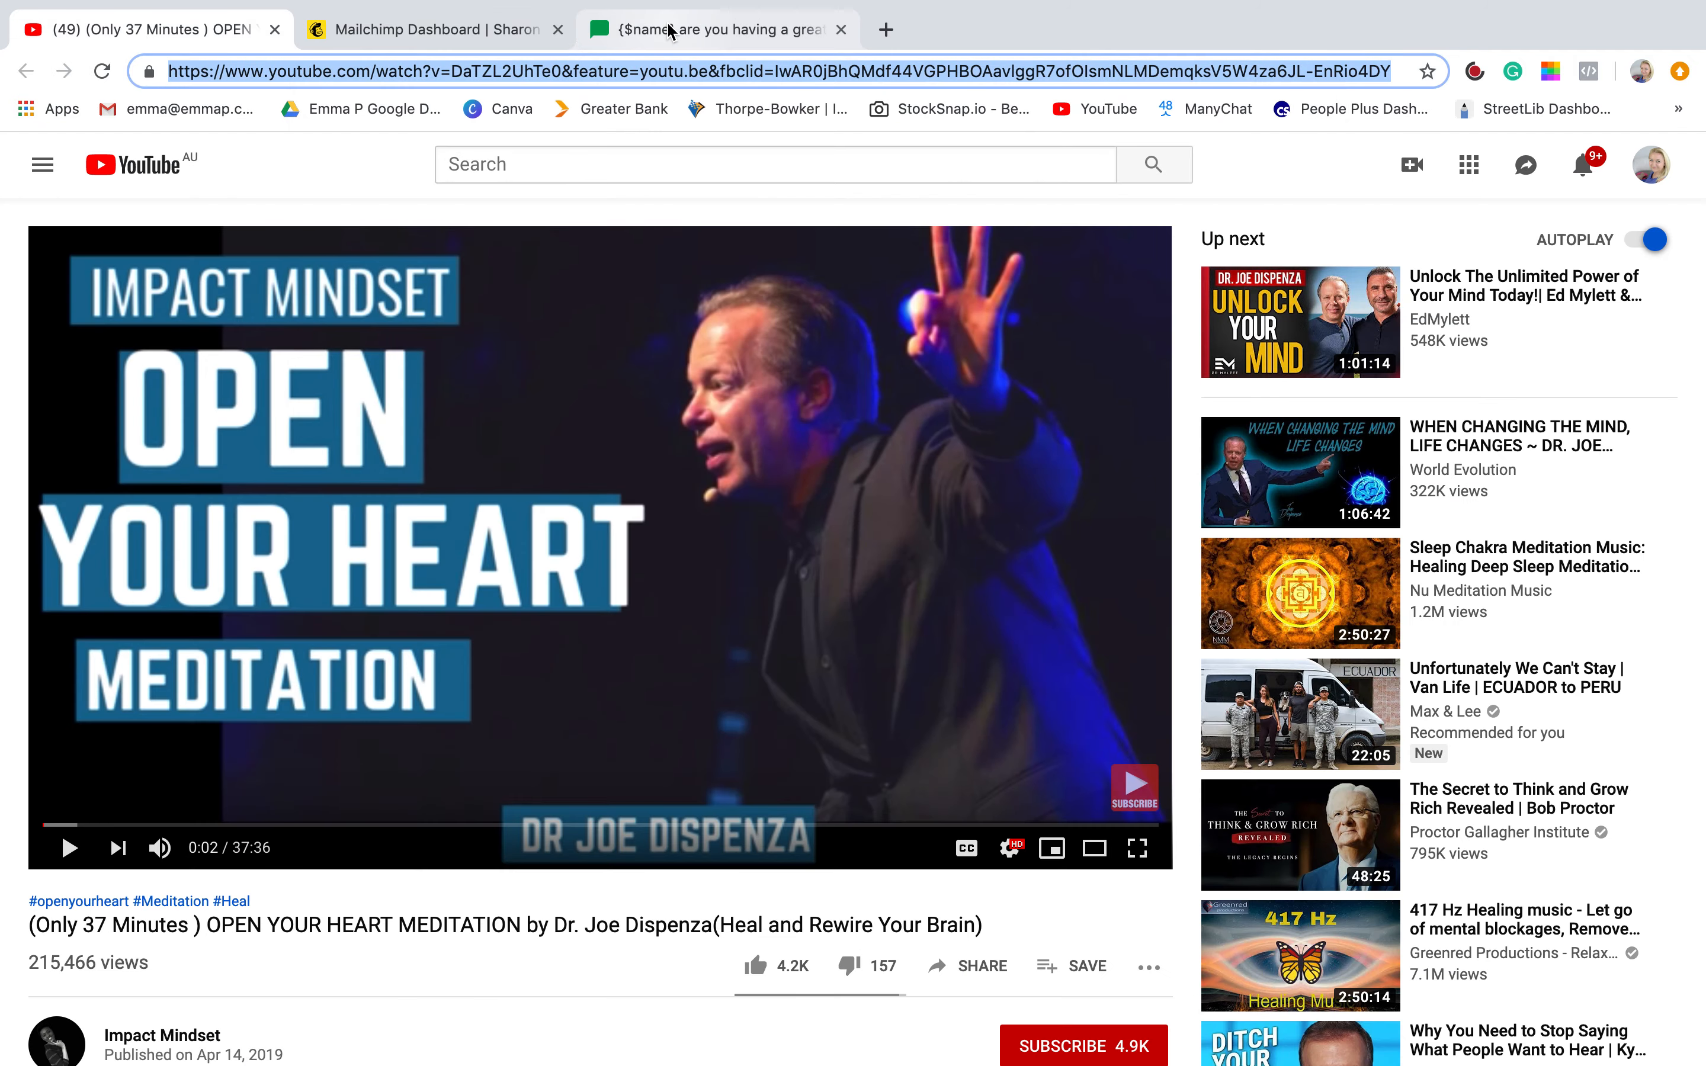
# Return to MailerLite, paste the copied YouTube address as the Video block's URL, apply it and save the block.
pyautogui.click(705, 29)
pyautogui.rightClick(1217, 465)
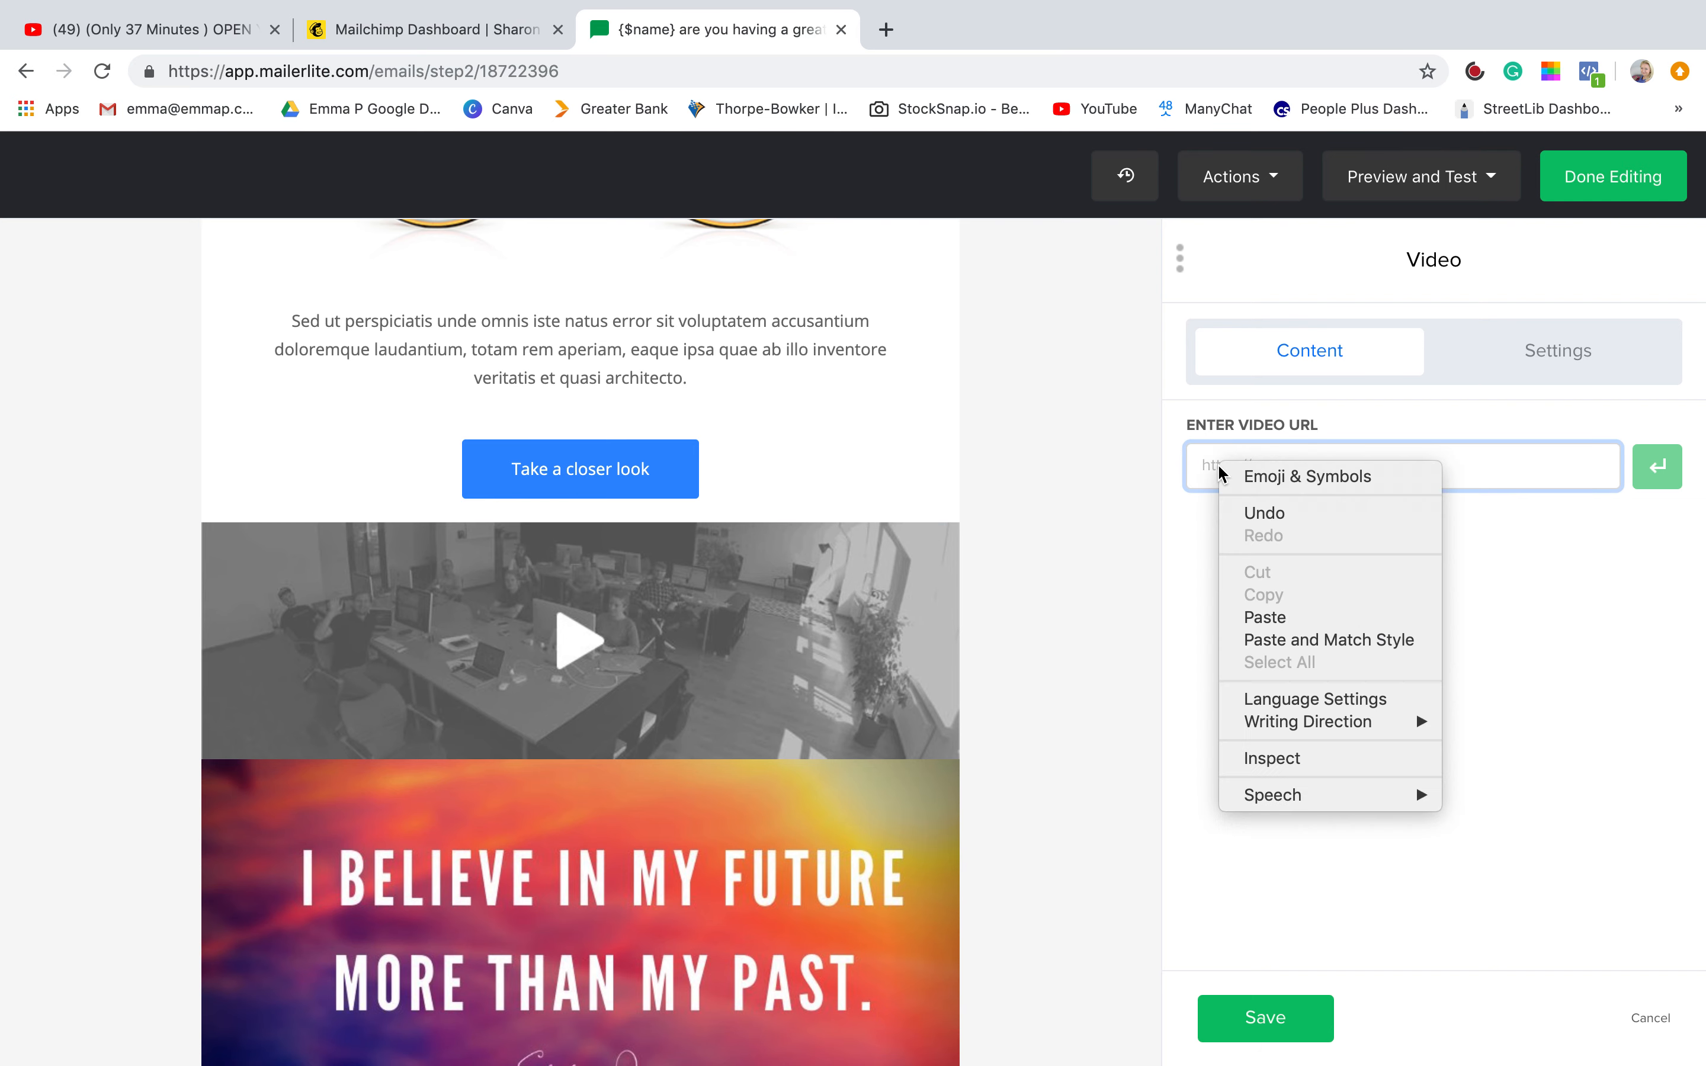
pyautogui.click(1273, 612)
pyautogui.click(1657, 467)
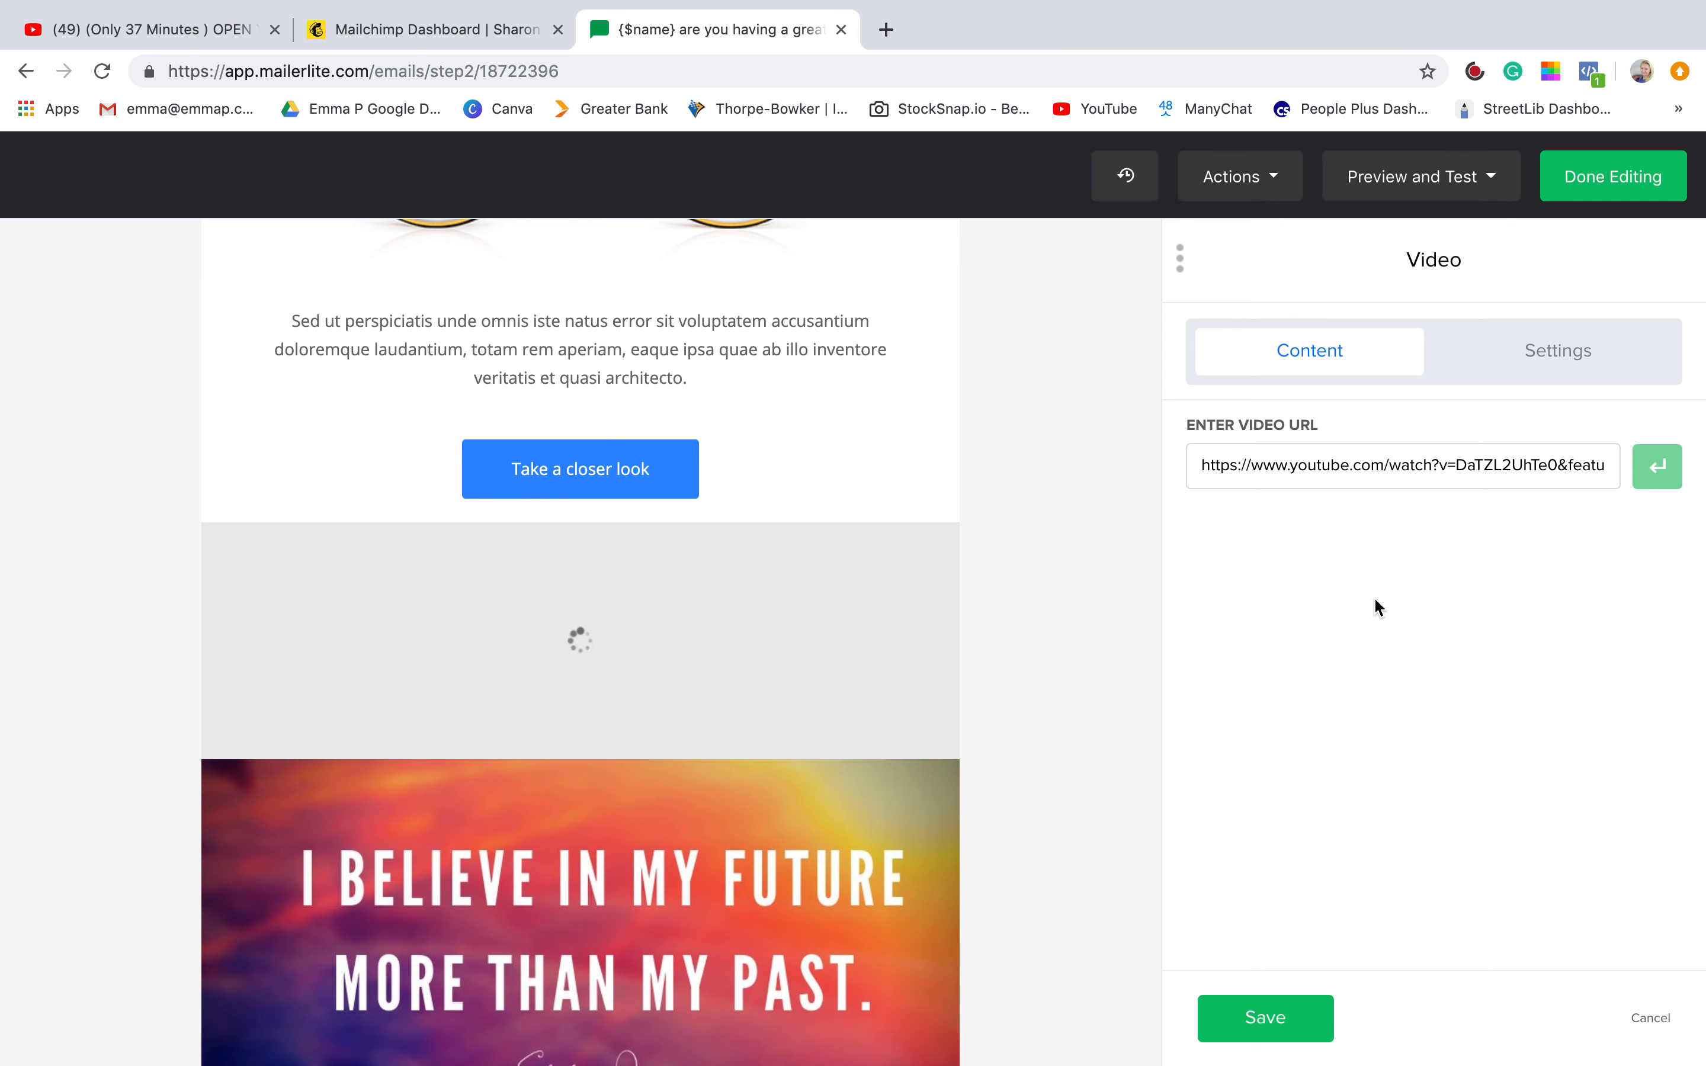
pyautogui.moveTo(797, 565)
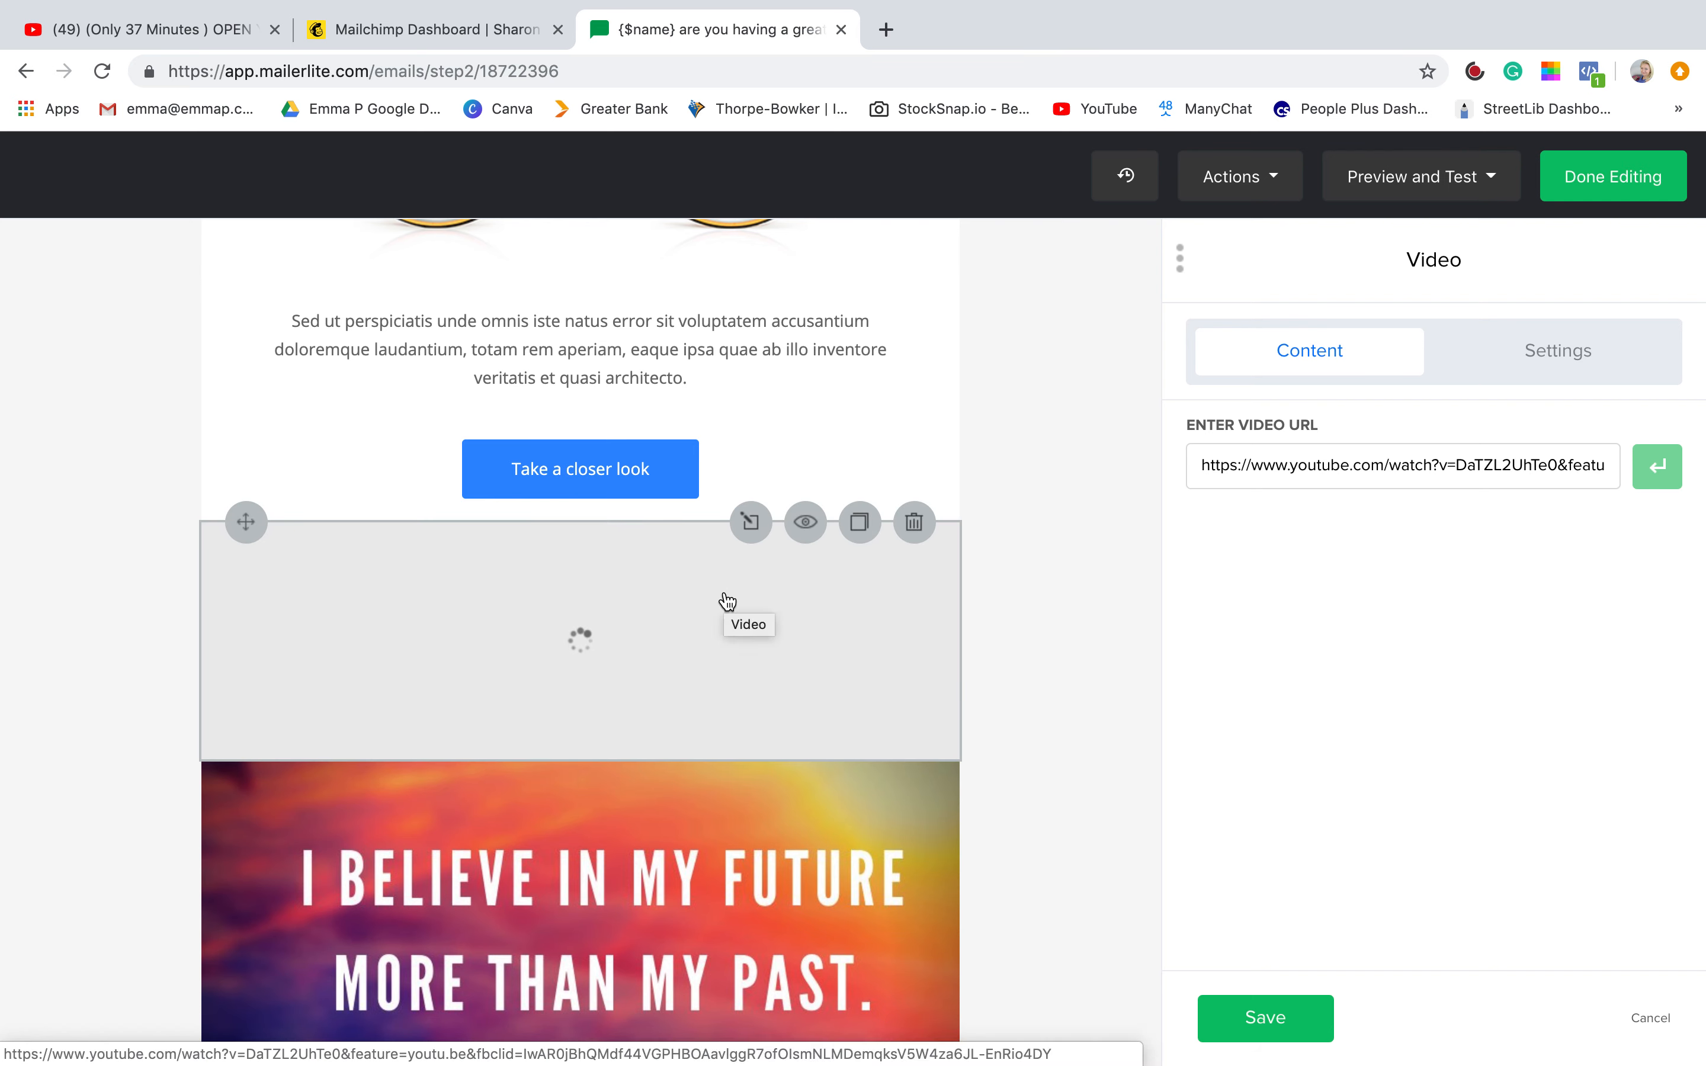
pyautogui.click(1265, 1023)
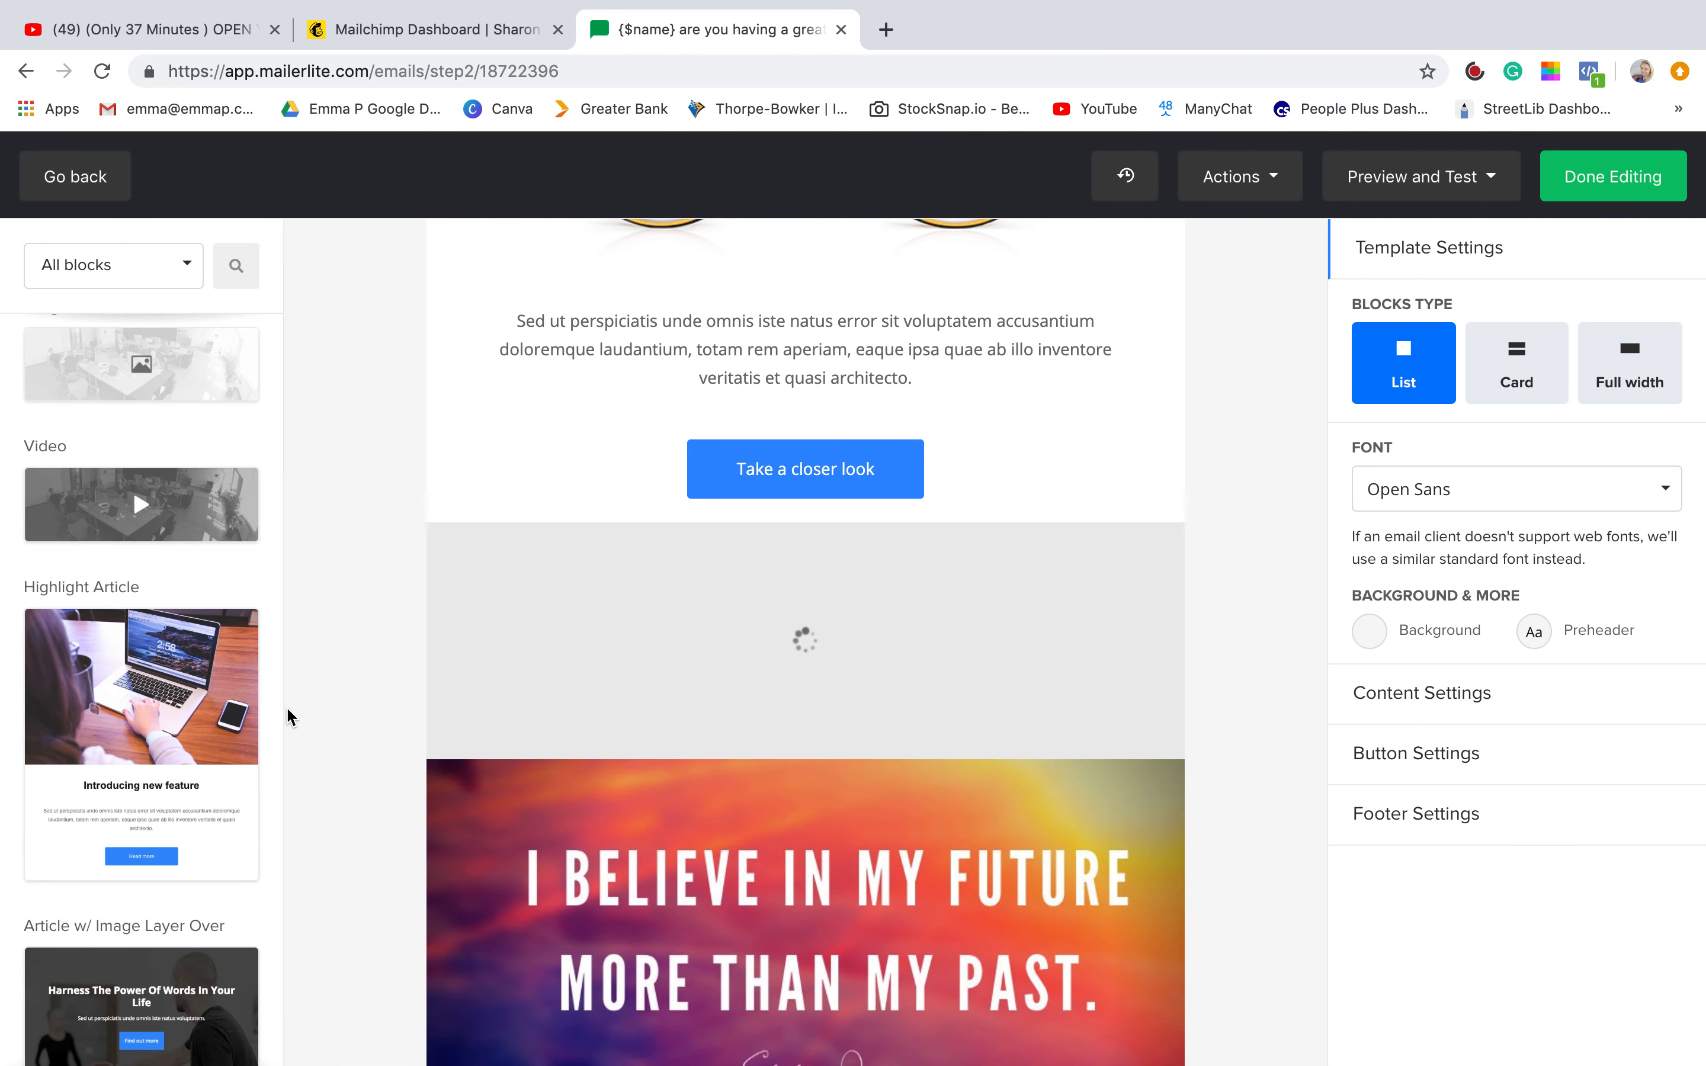
# Look through the block library from the article and video layouts down to the gallery layouts.
pyautogui.scroll(-5, 141, 678)
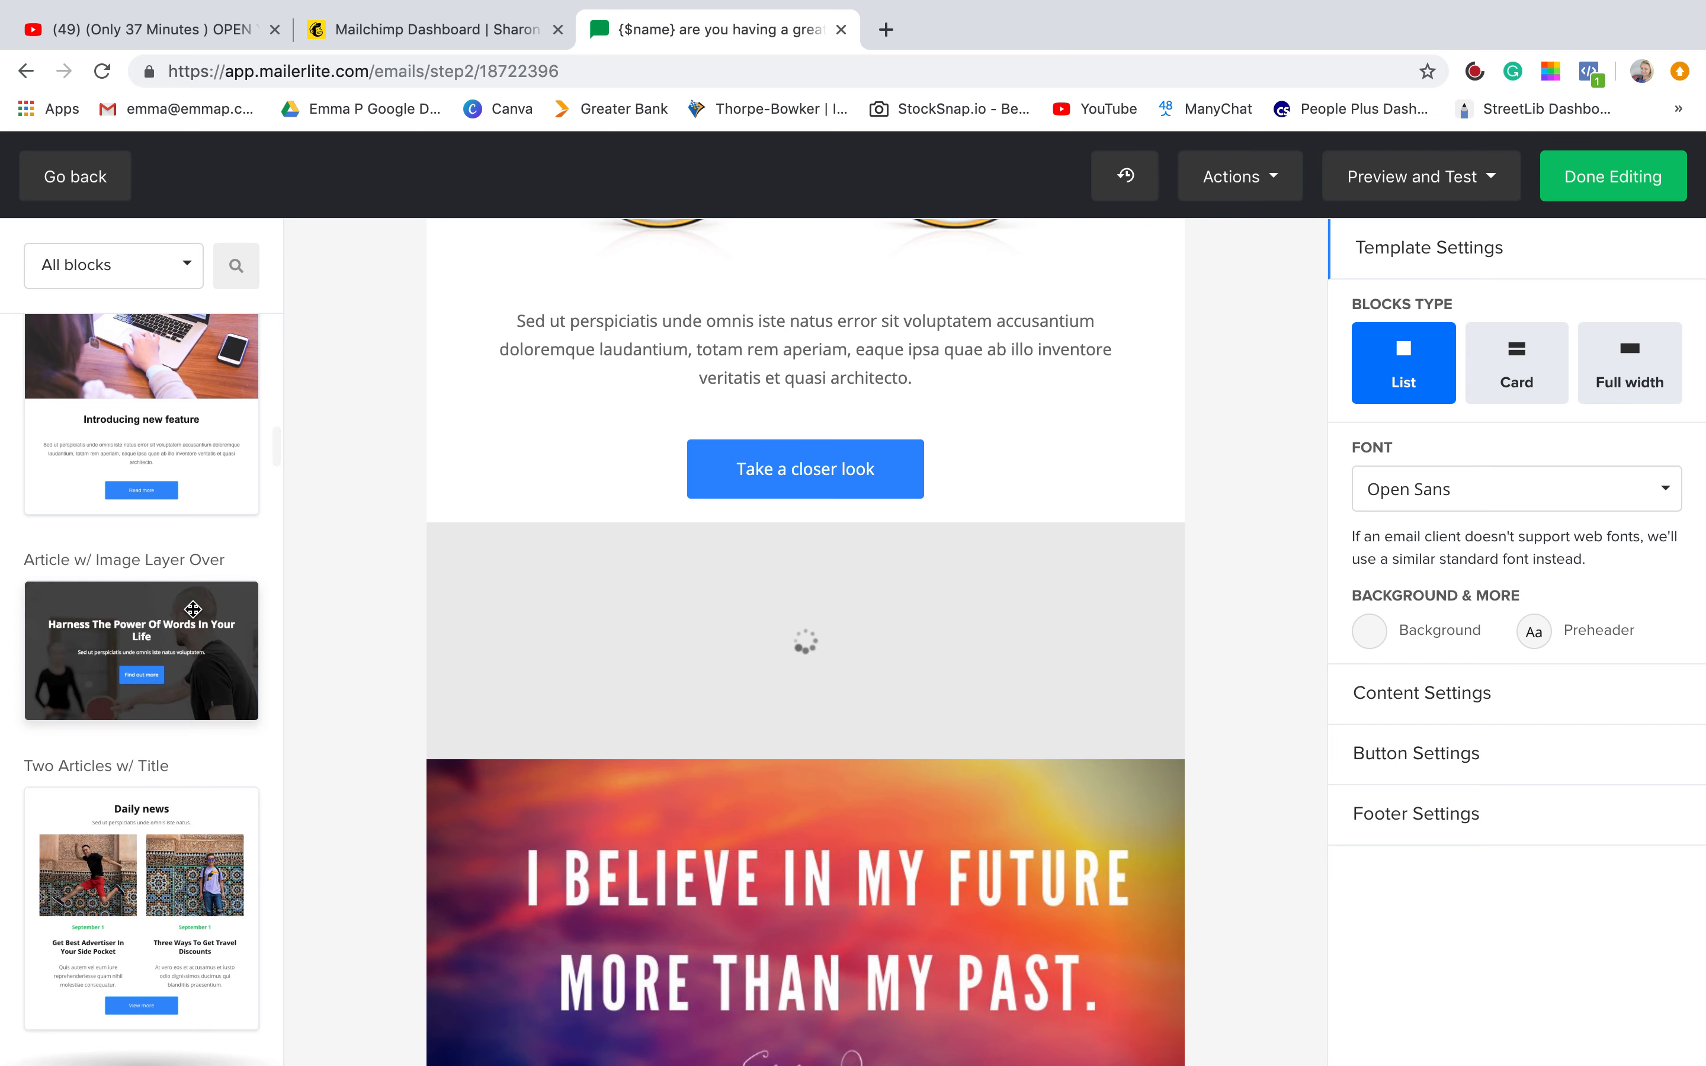
pyautogui.scroll(-5, 190, 606)
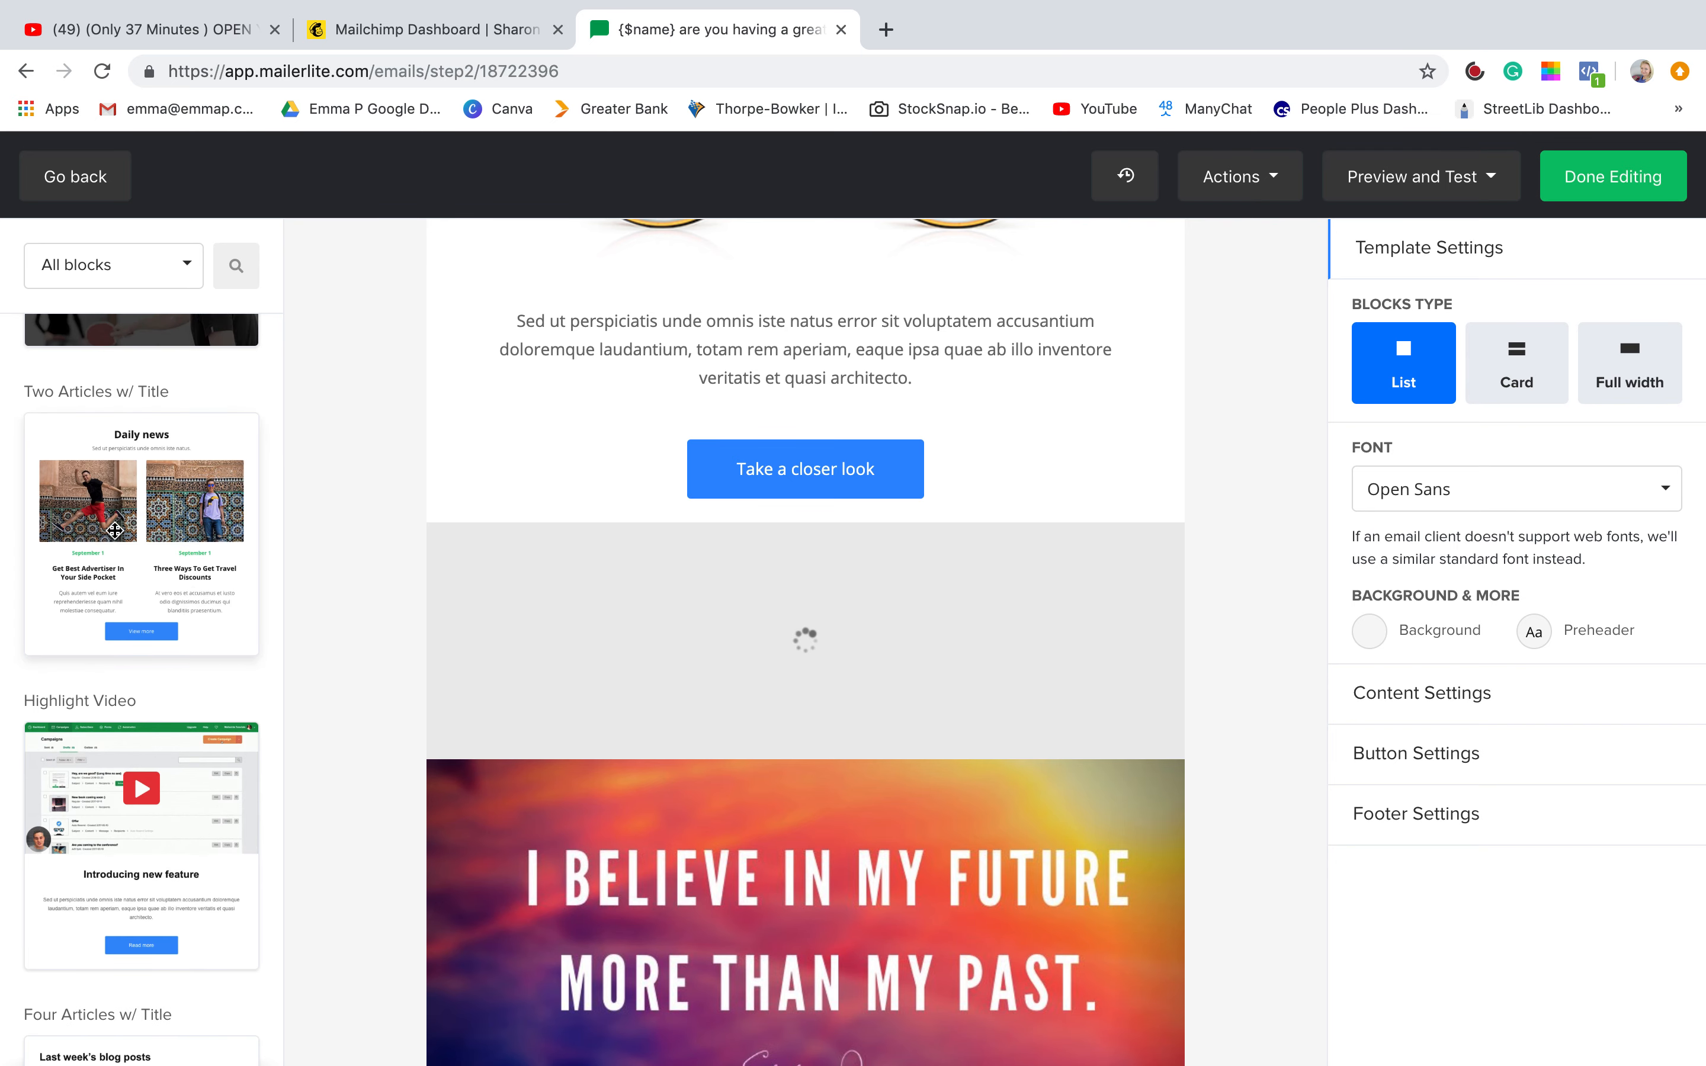
pyautogui.scroll(-3, 156, 656)
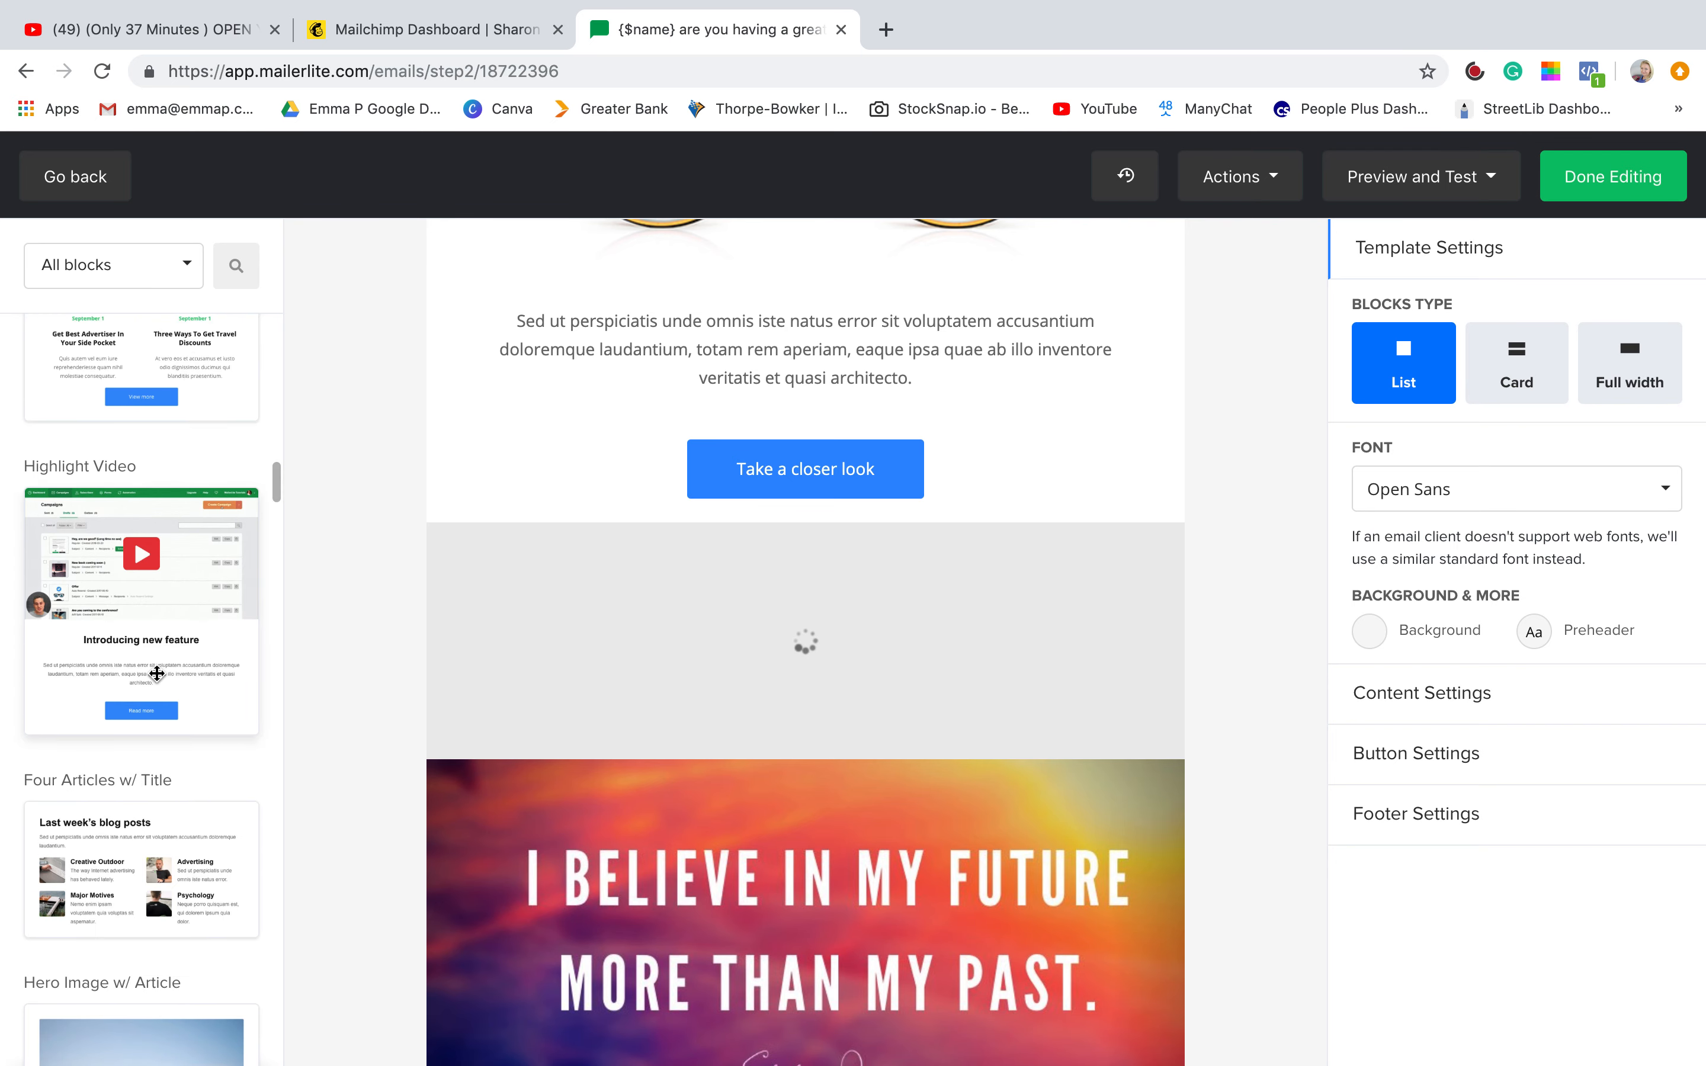
pyautogui.scroll(-12, 156, 673)
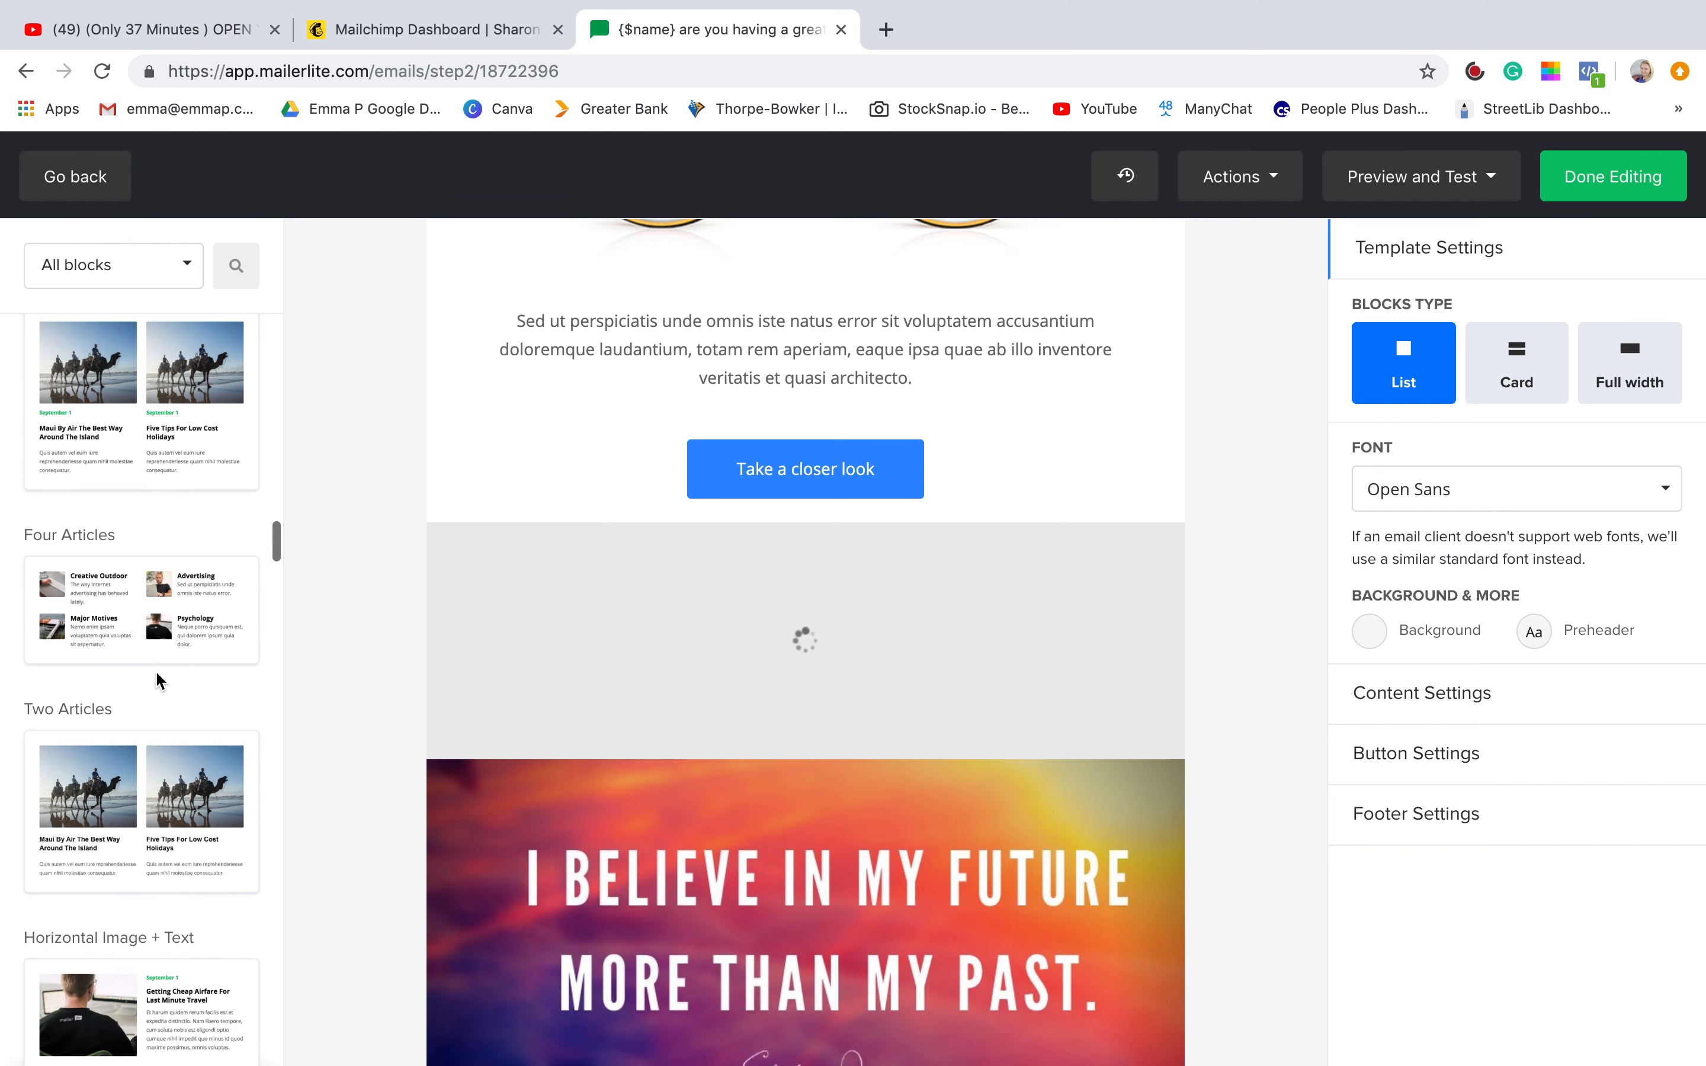
pyautogui.scroll(-18, 156, 675)
pyautogui.scroll(-14, 157, 673)
pyautogui.scroll(-8, 156, 673)
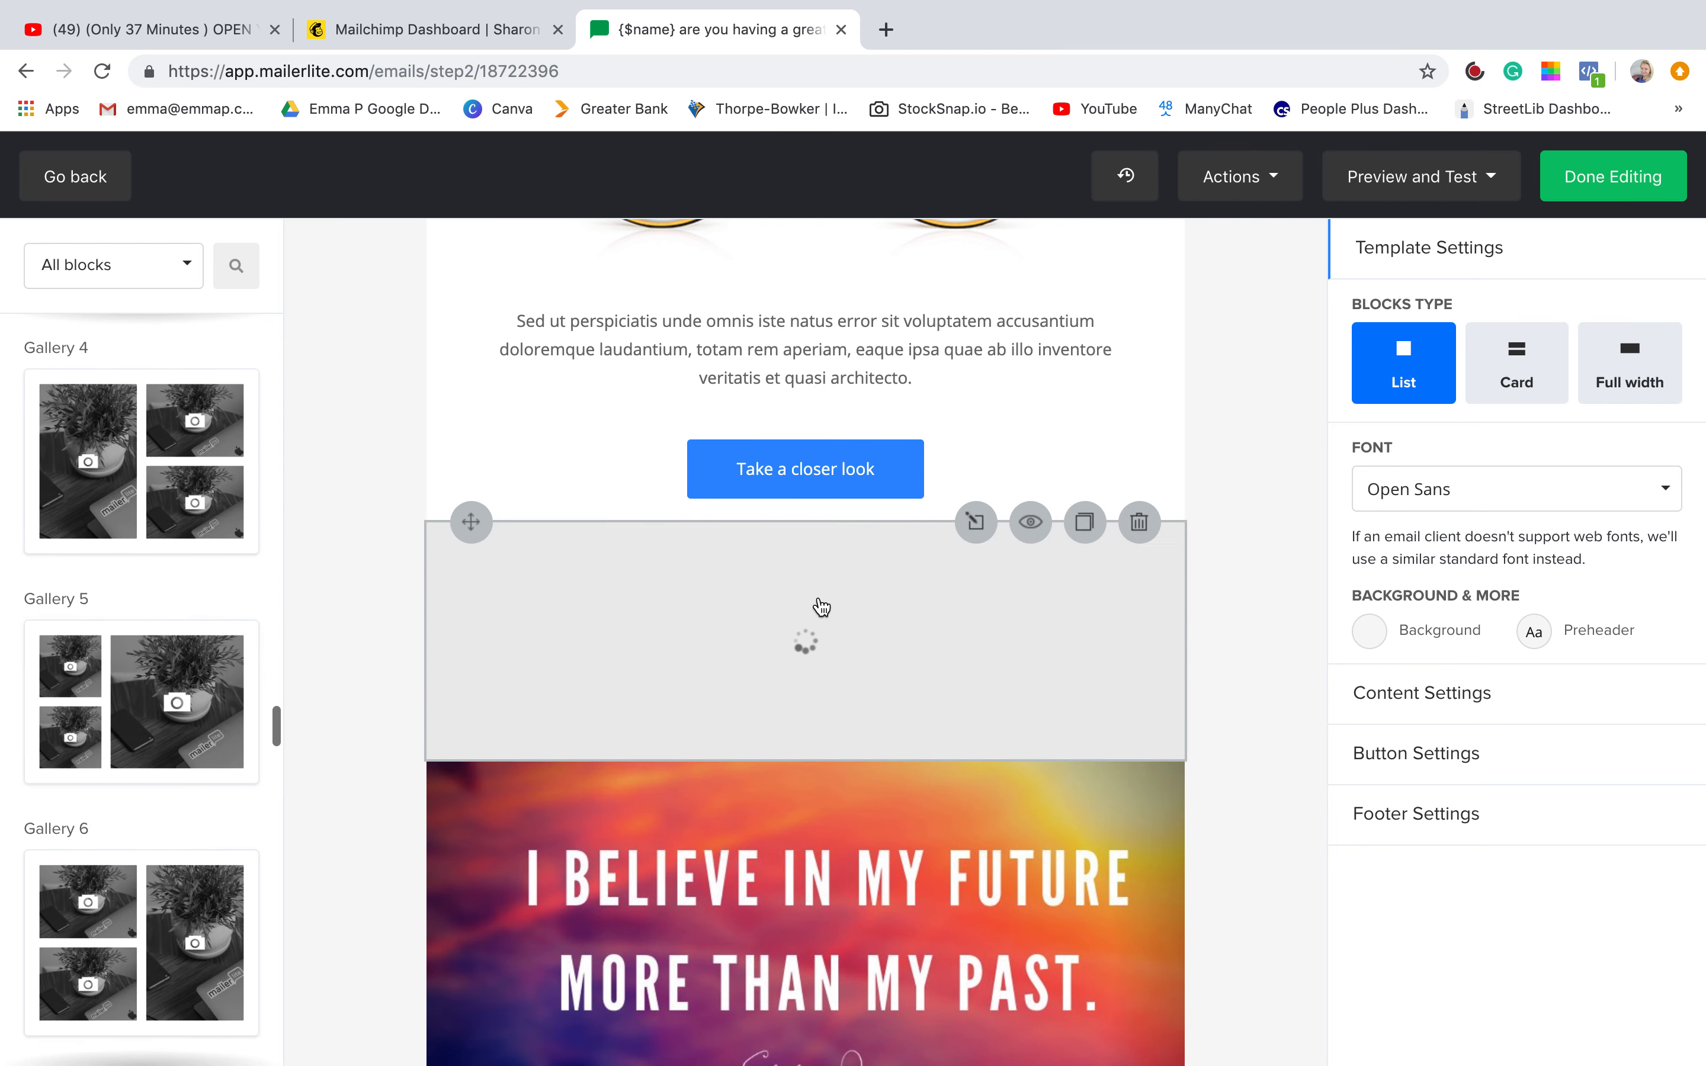
# Reopen the Video block's content settings and clear its video URL.
pyautogui.click(802, 640)
pyautogui.click(1483, 465)
pyautogui.hscroll(4, 1503, 467)
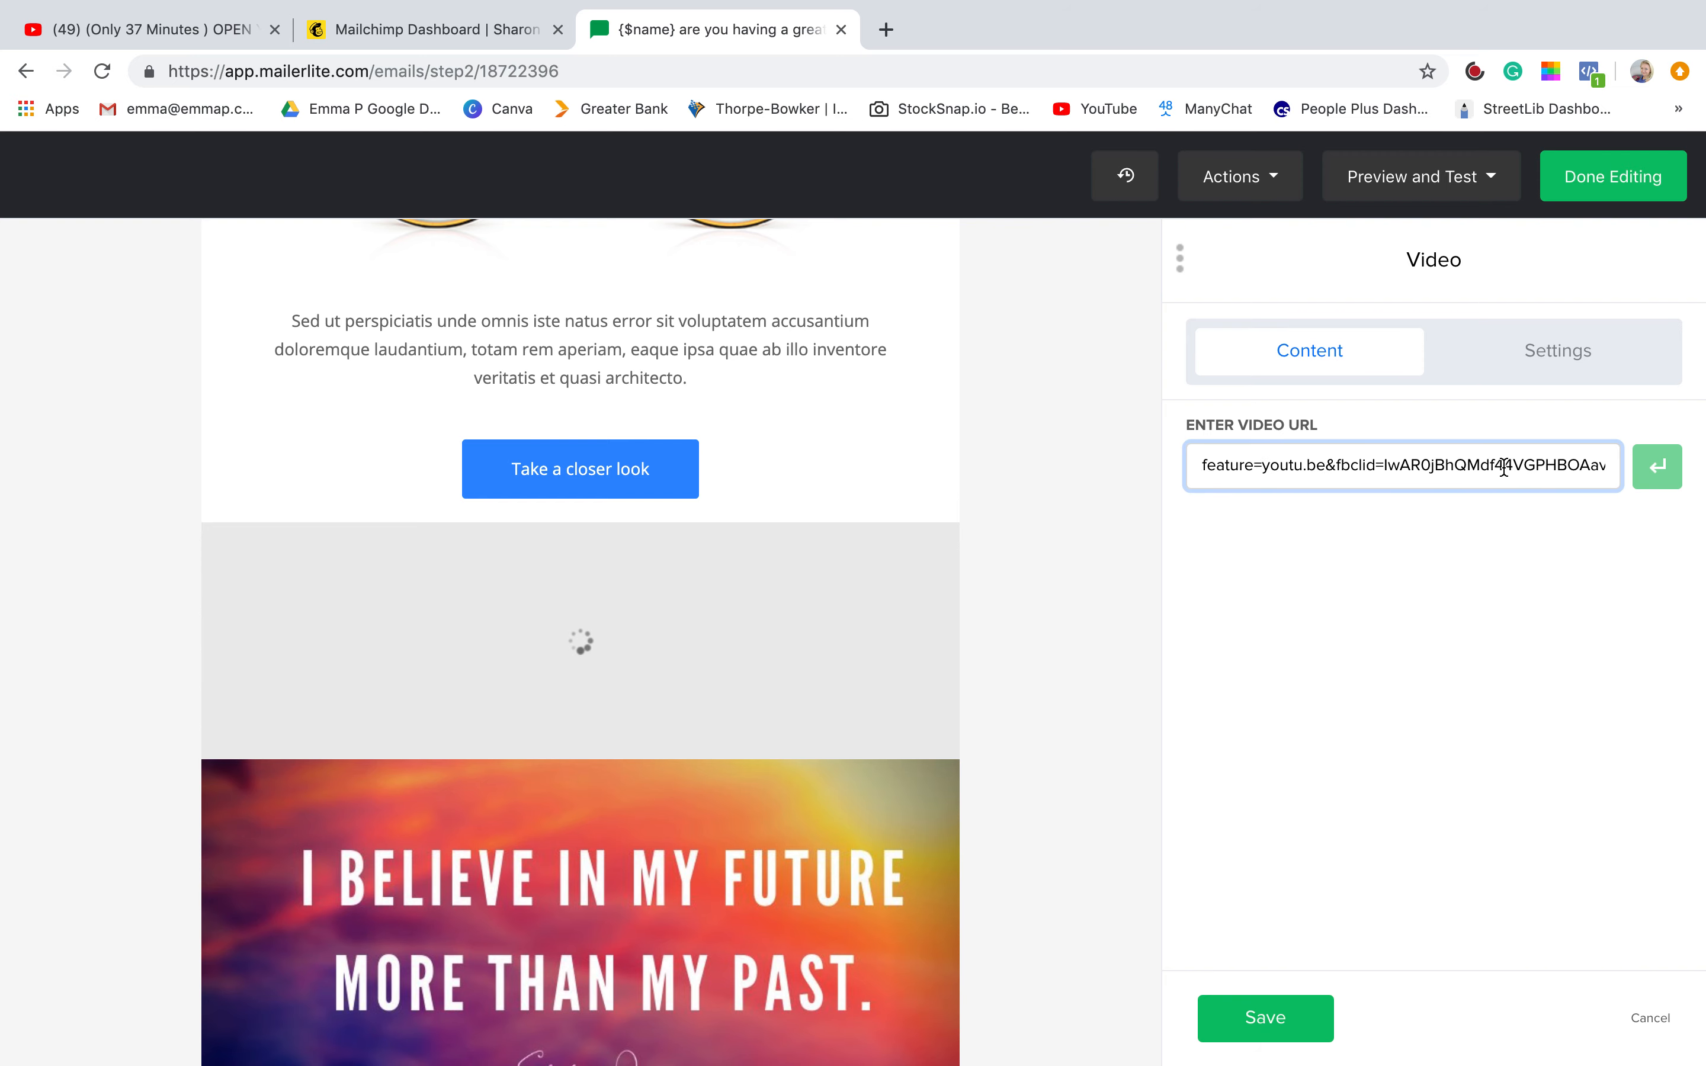
pyautogui.press('super+a')
pyautogui.press('BackSpace')
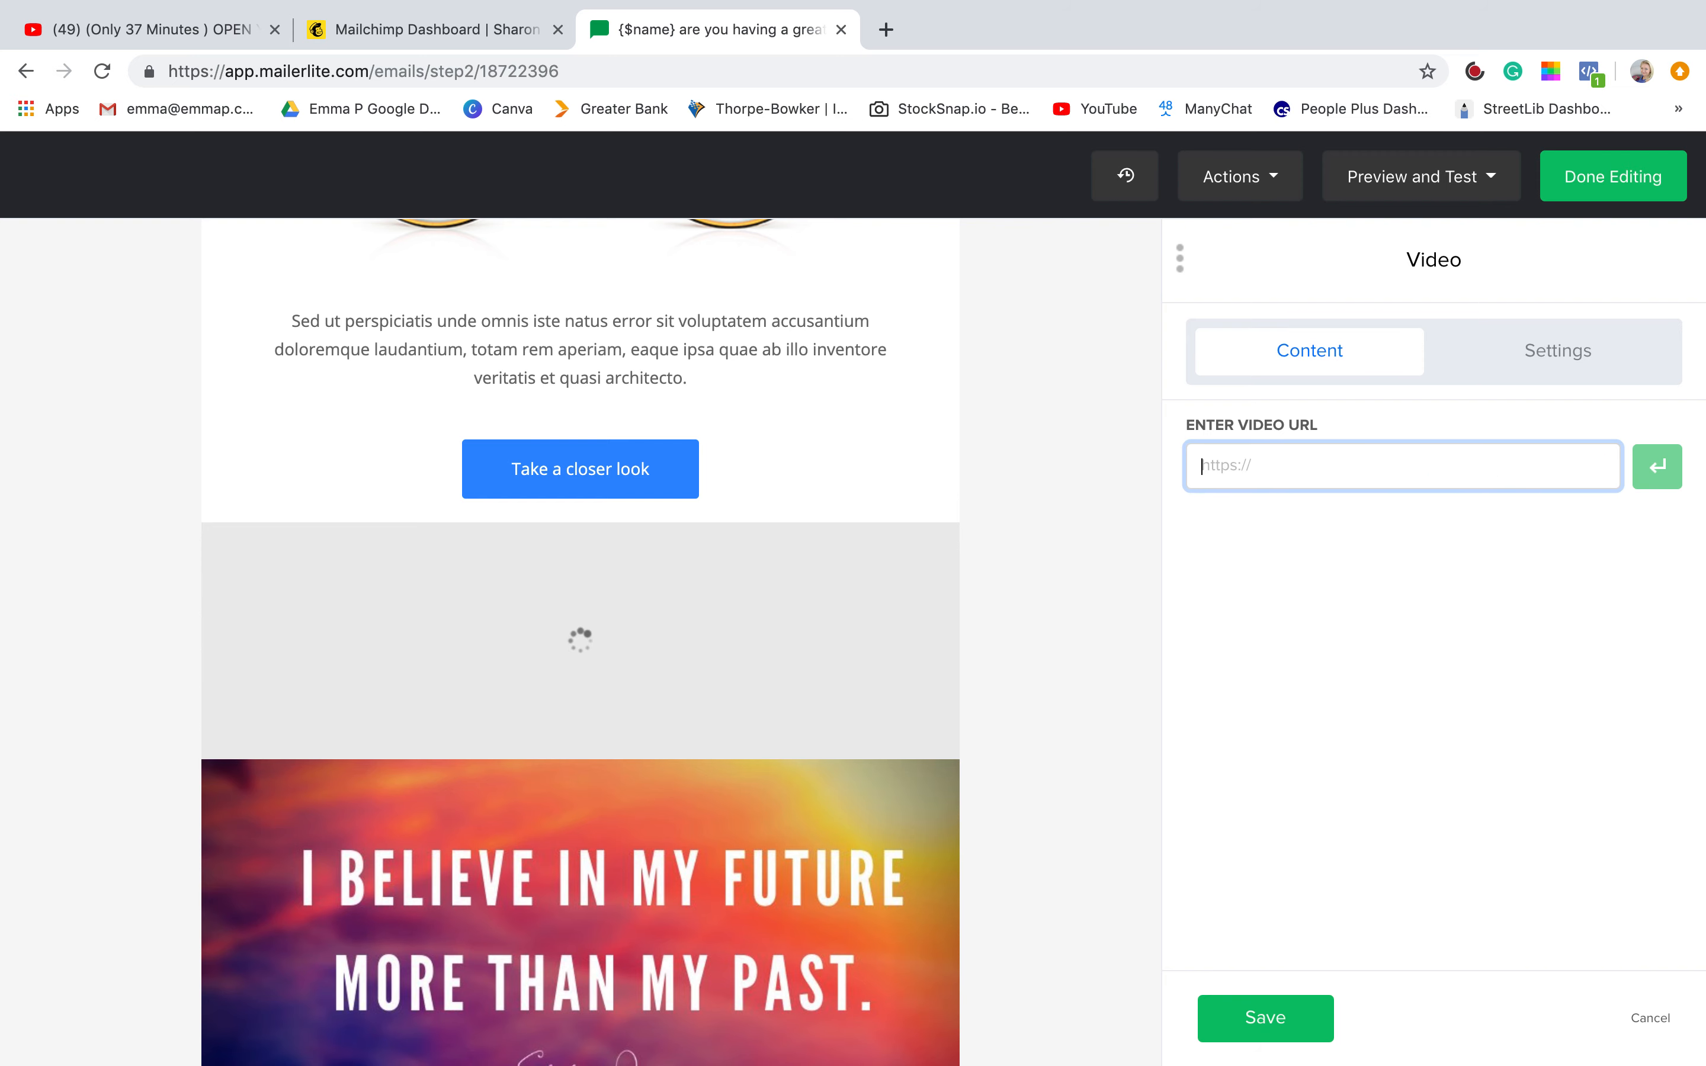
# Try to get the share link of the "OPEN YOUR HEART MEDITATION" video on YouTube, then return to the MailerLite editor.
pyautogui.click(36, 20)
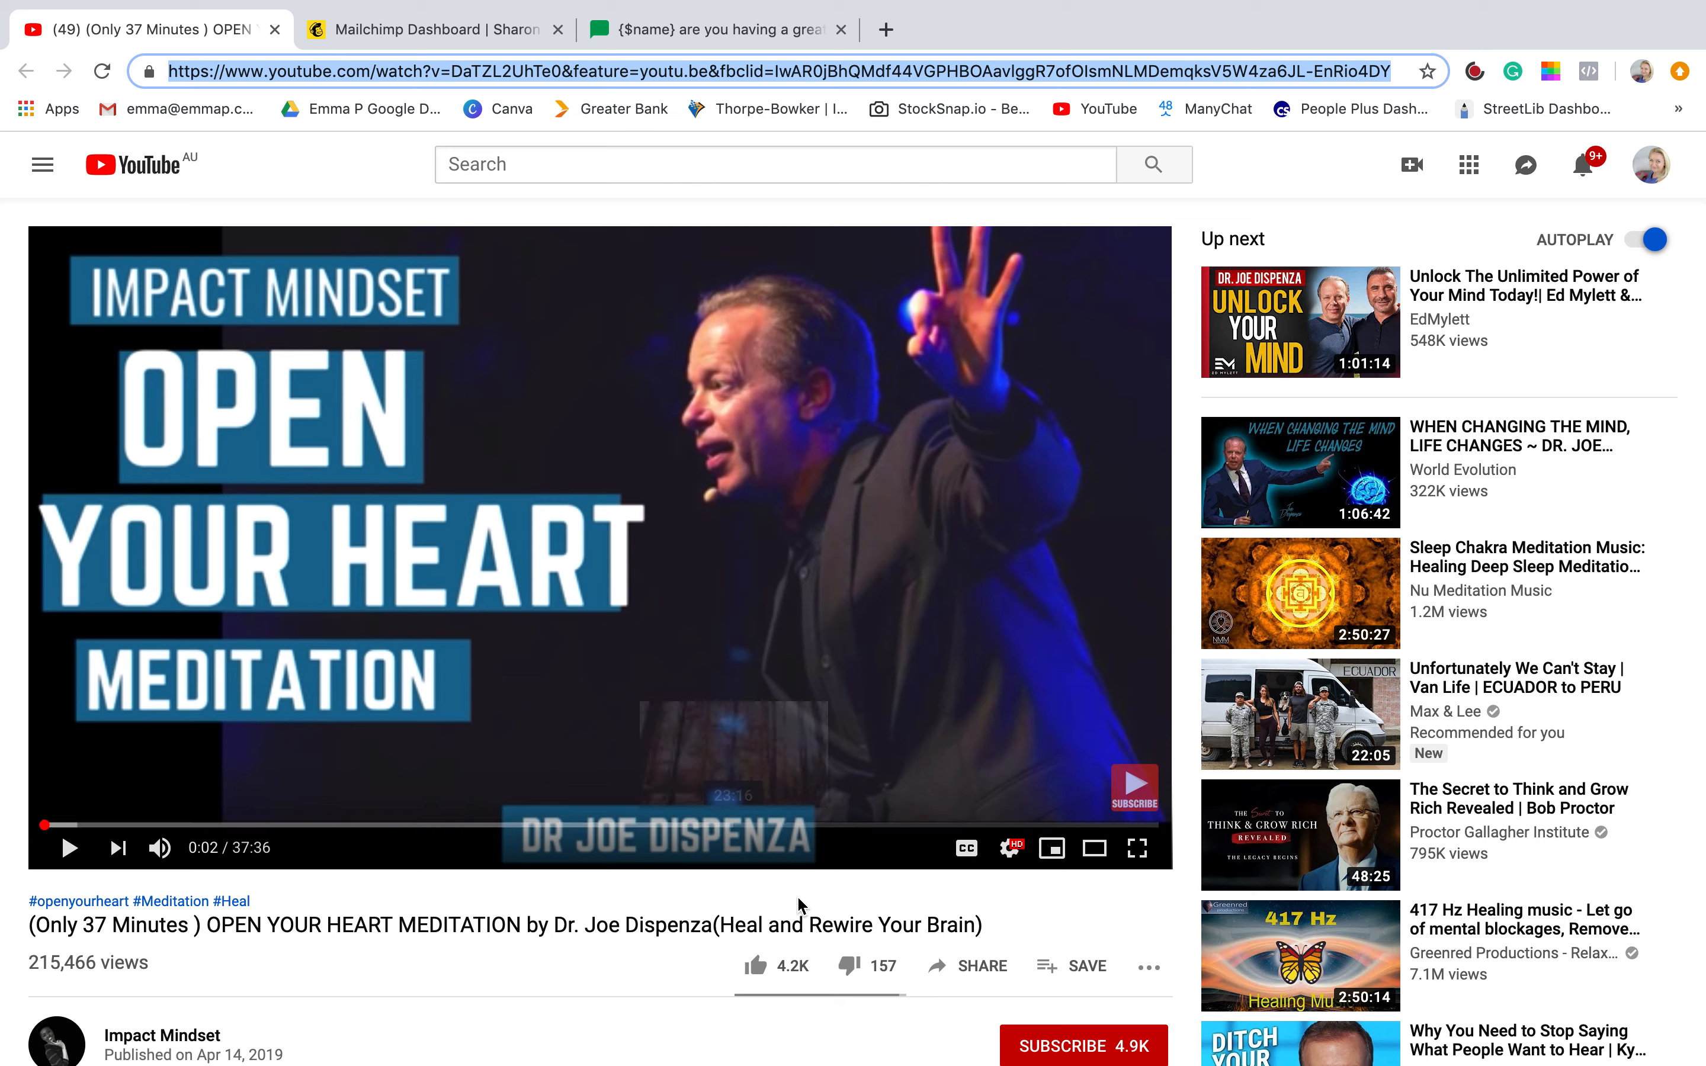
pyautogui.click(980, 977)
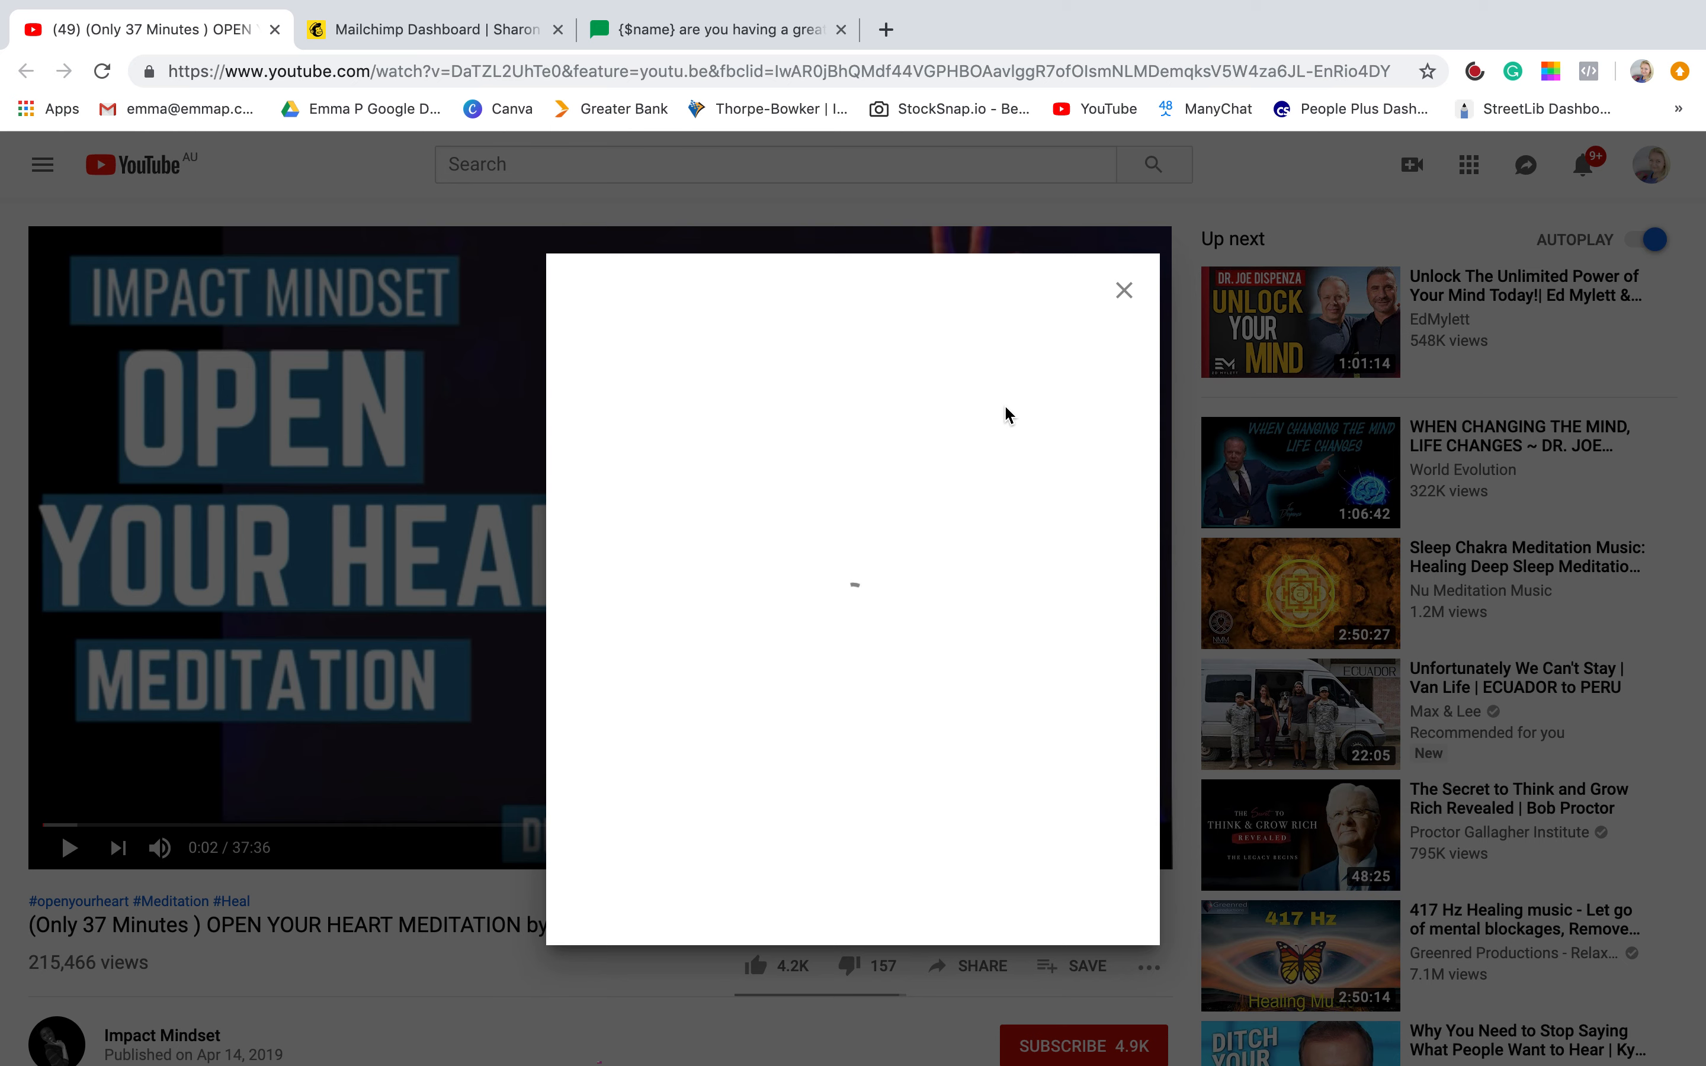
pyautogui.click(703, 28)
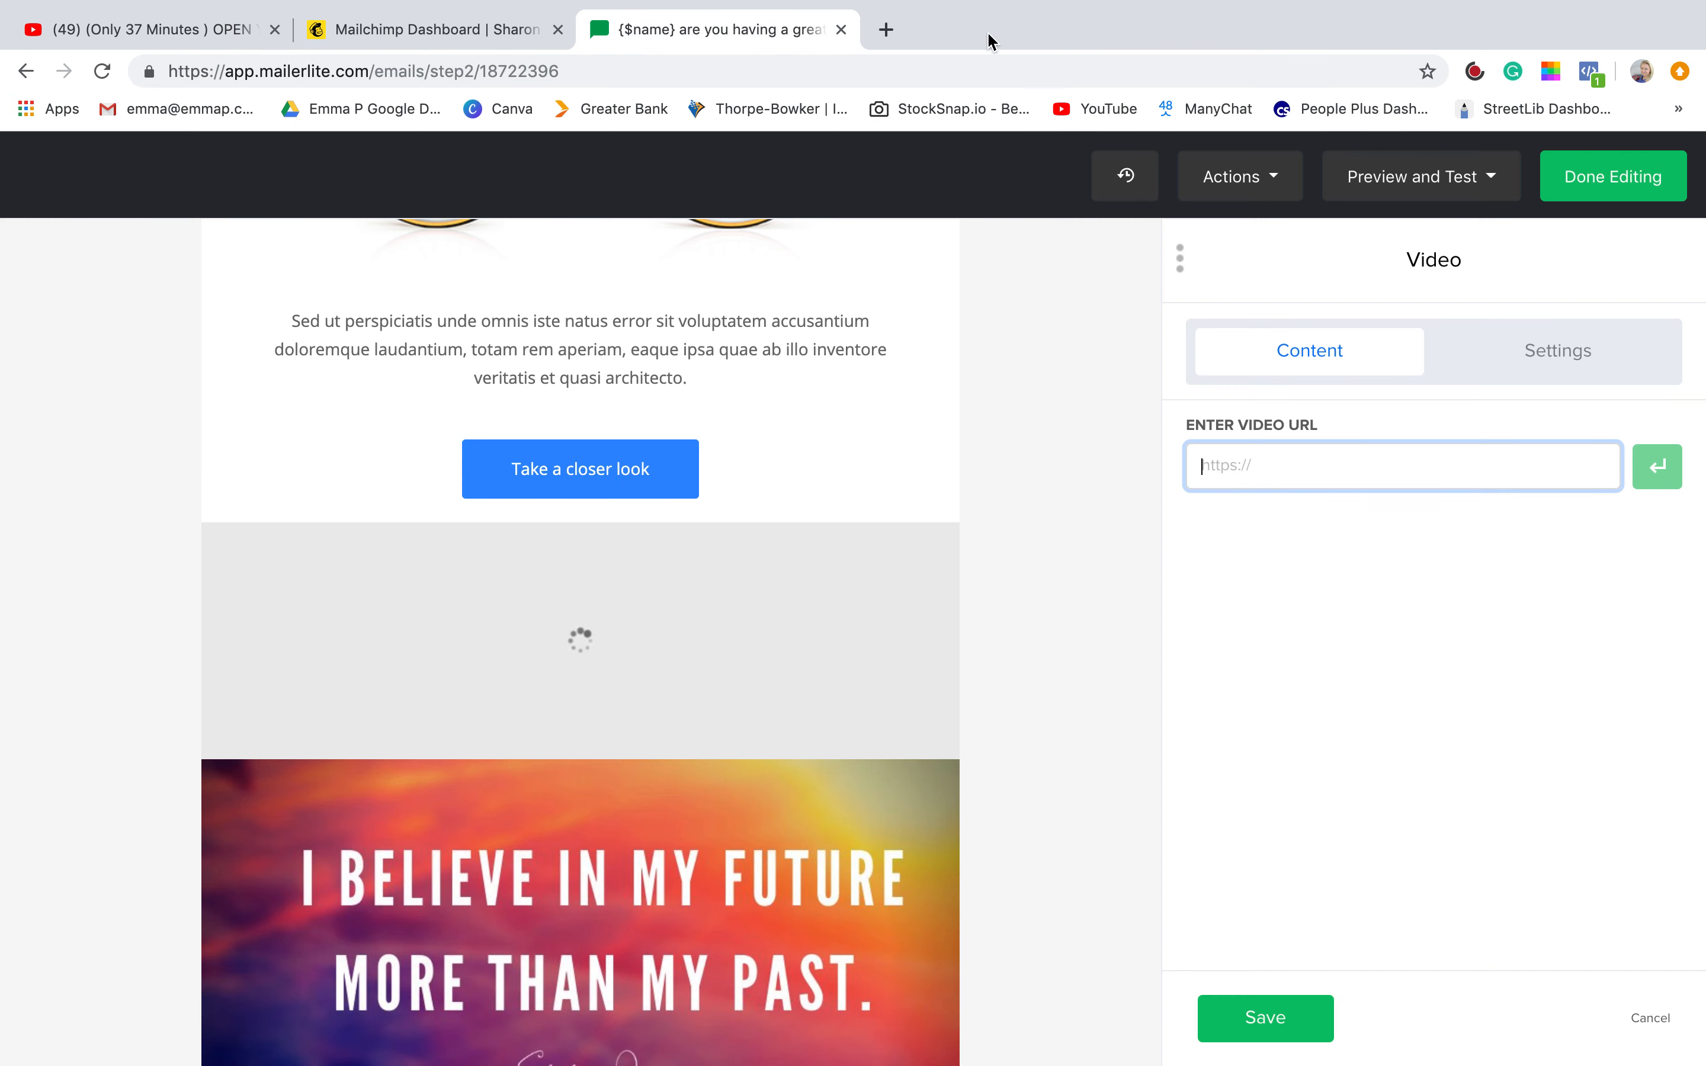
# Open YouTube in a new tab, pause the "5 Things I HATE About My Custom Camper Van Build" video and copy its share link.
pyautogui.click(893, 39)
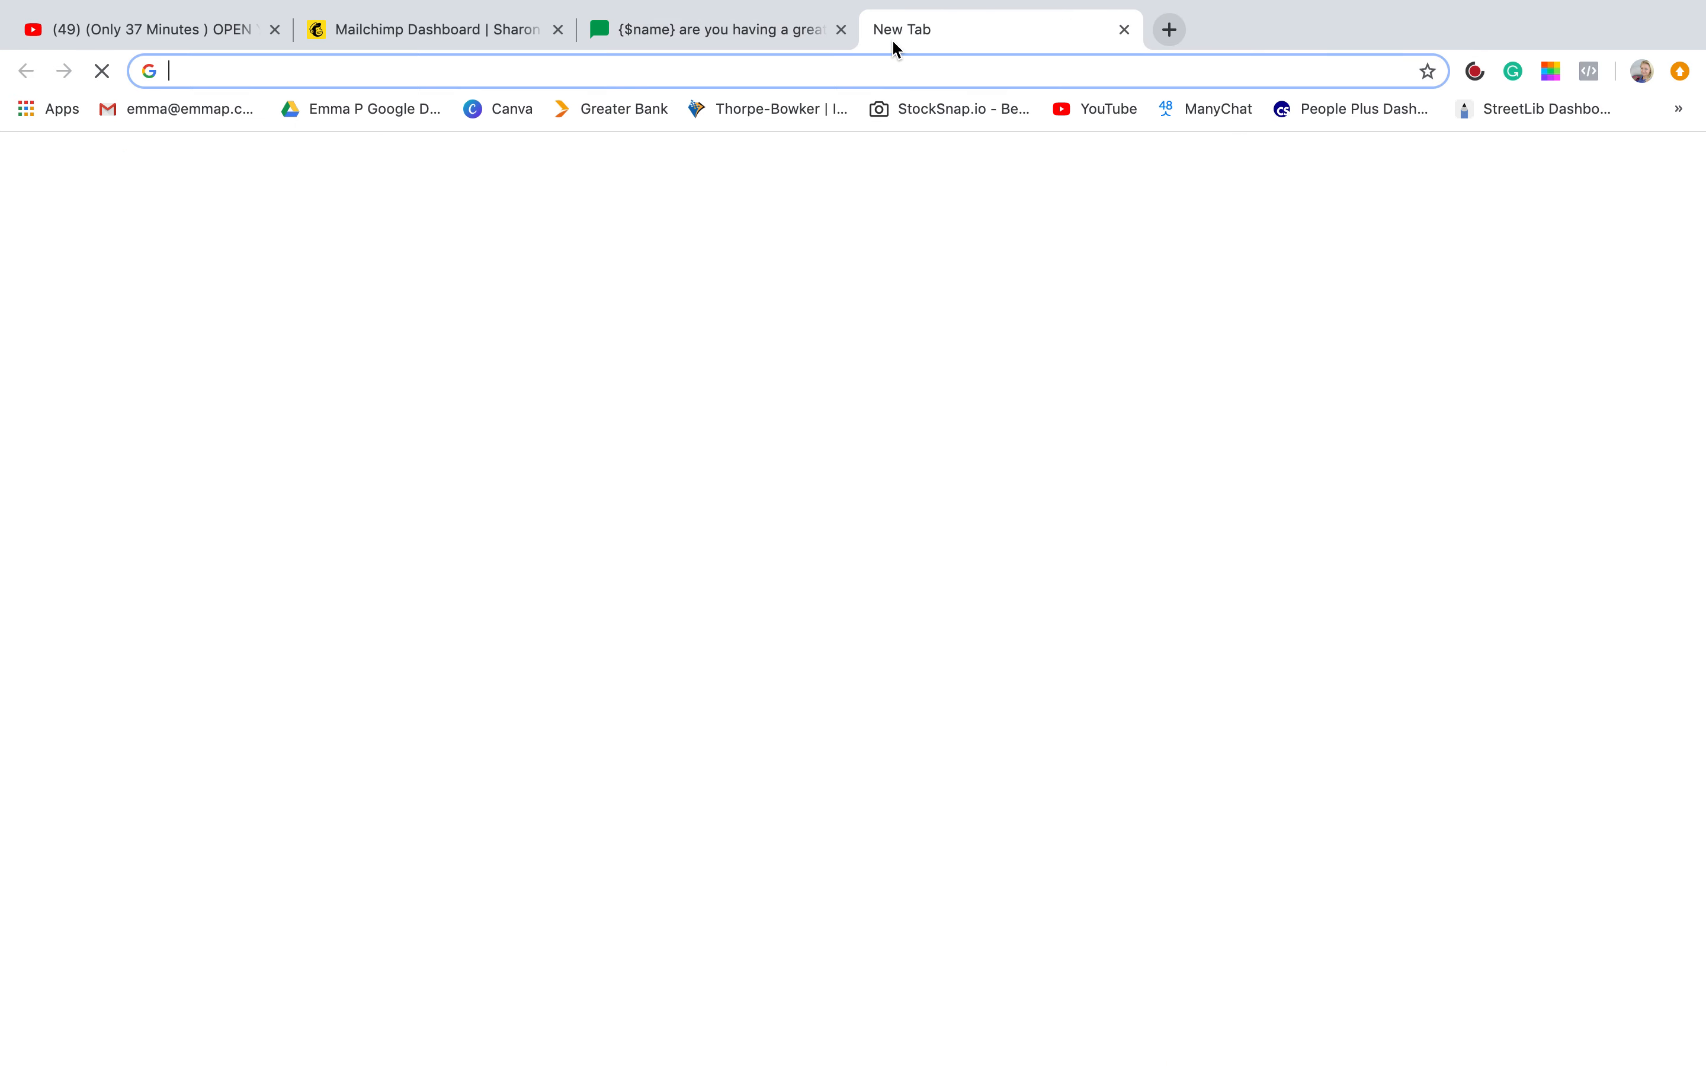
pyautogui.click(1127, 113)
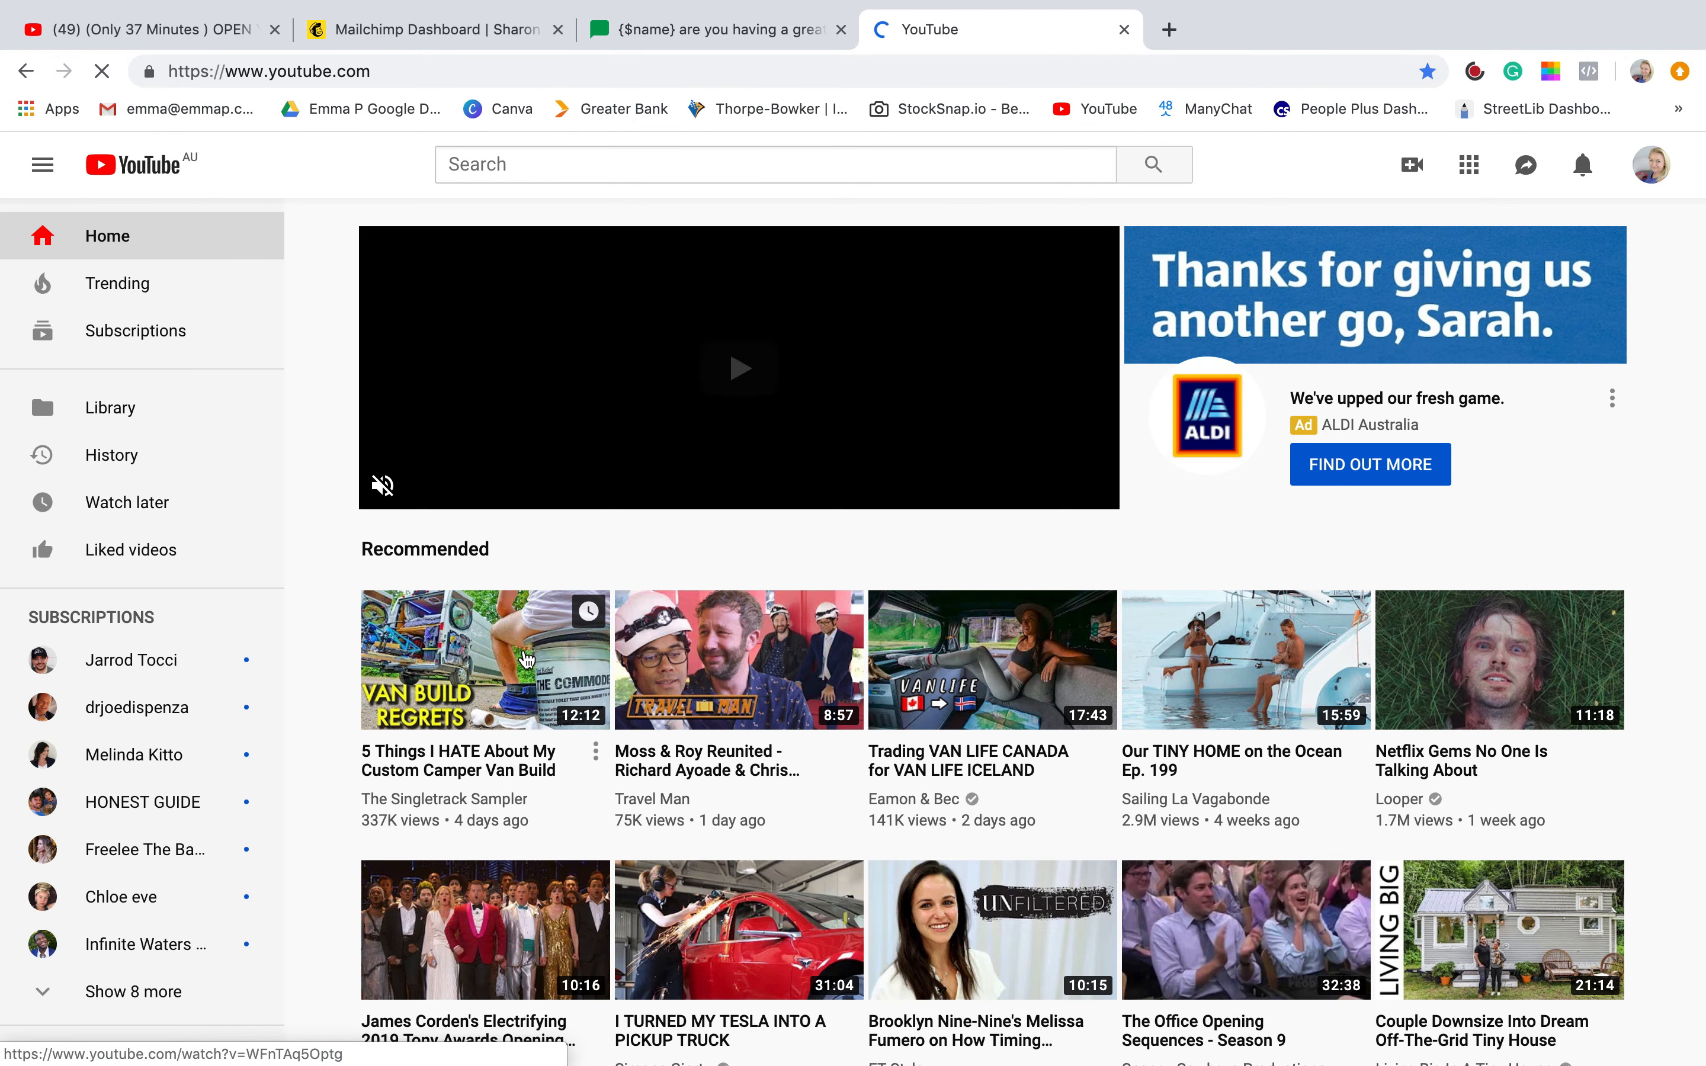
pyautogui.click(527, 659)
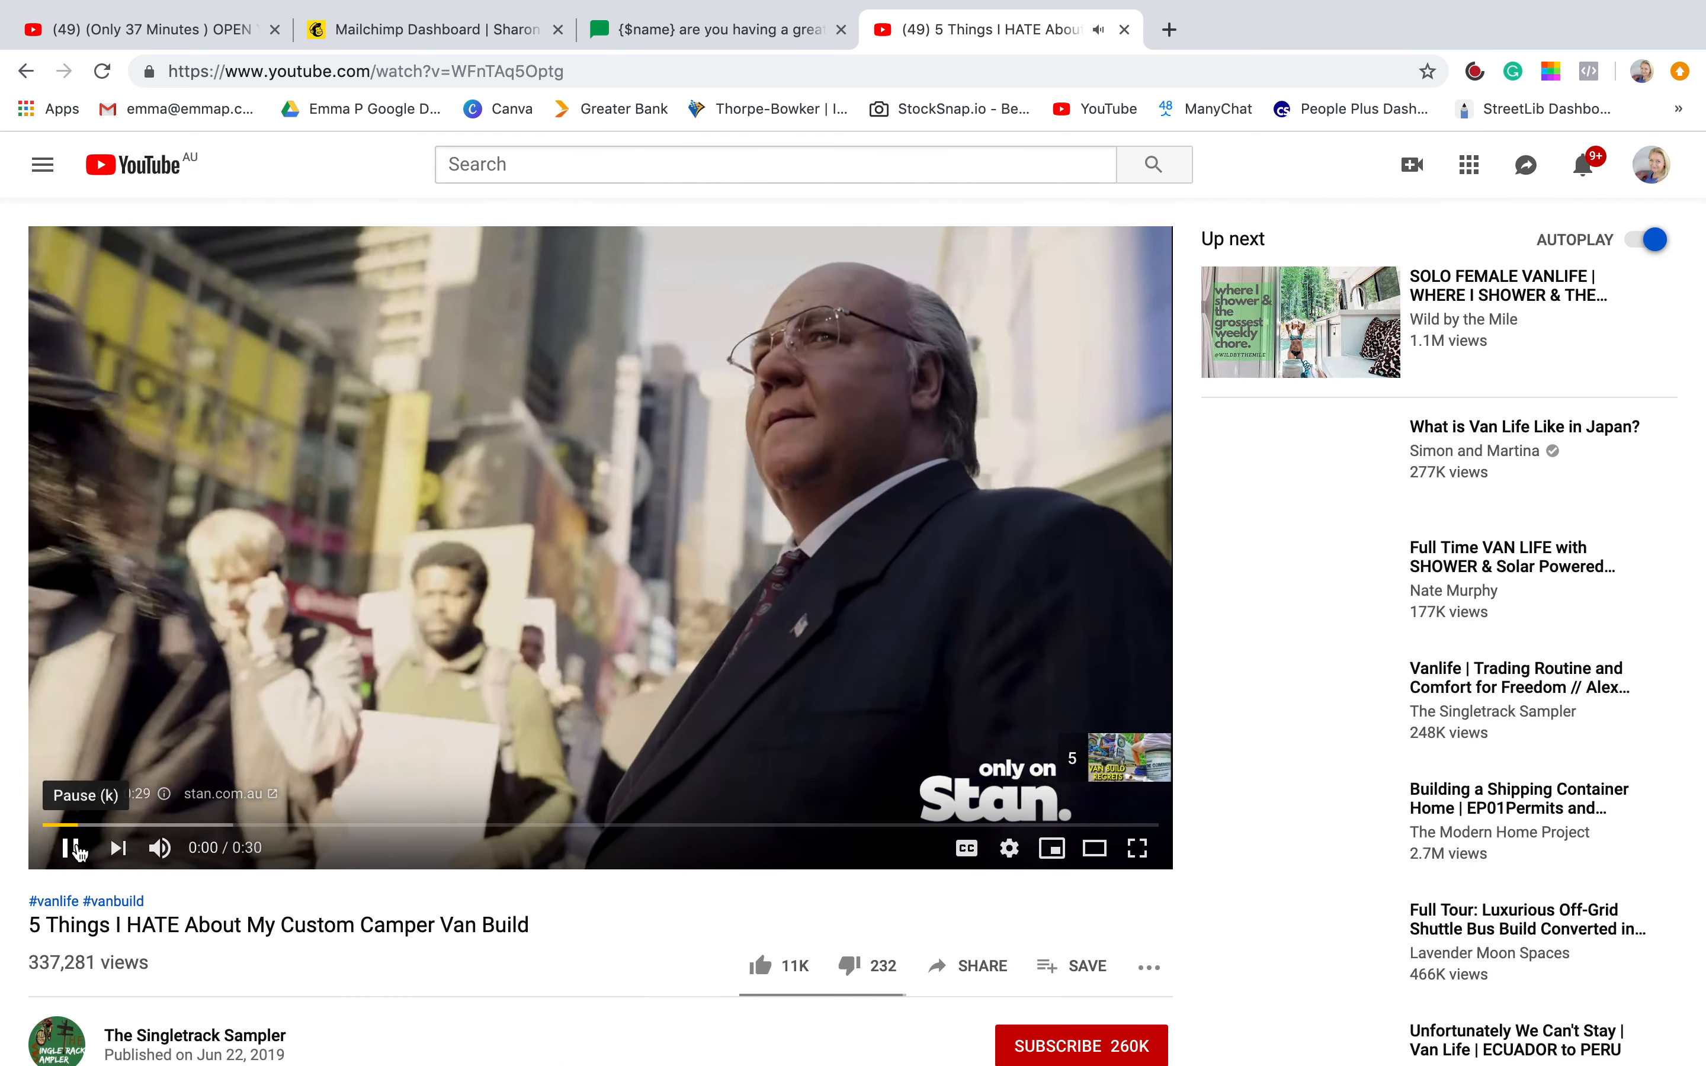
pyautogui.click(74, 848)
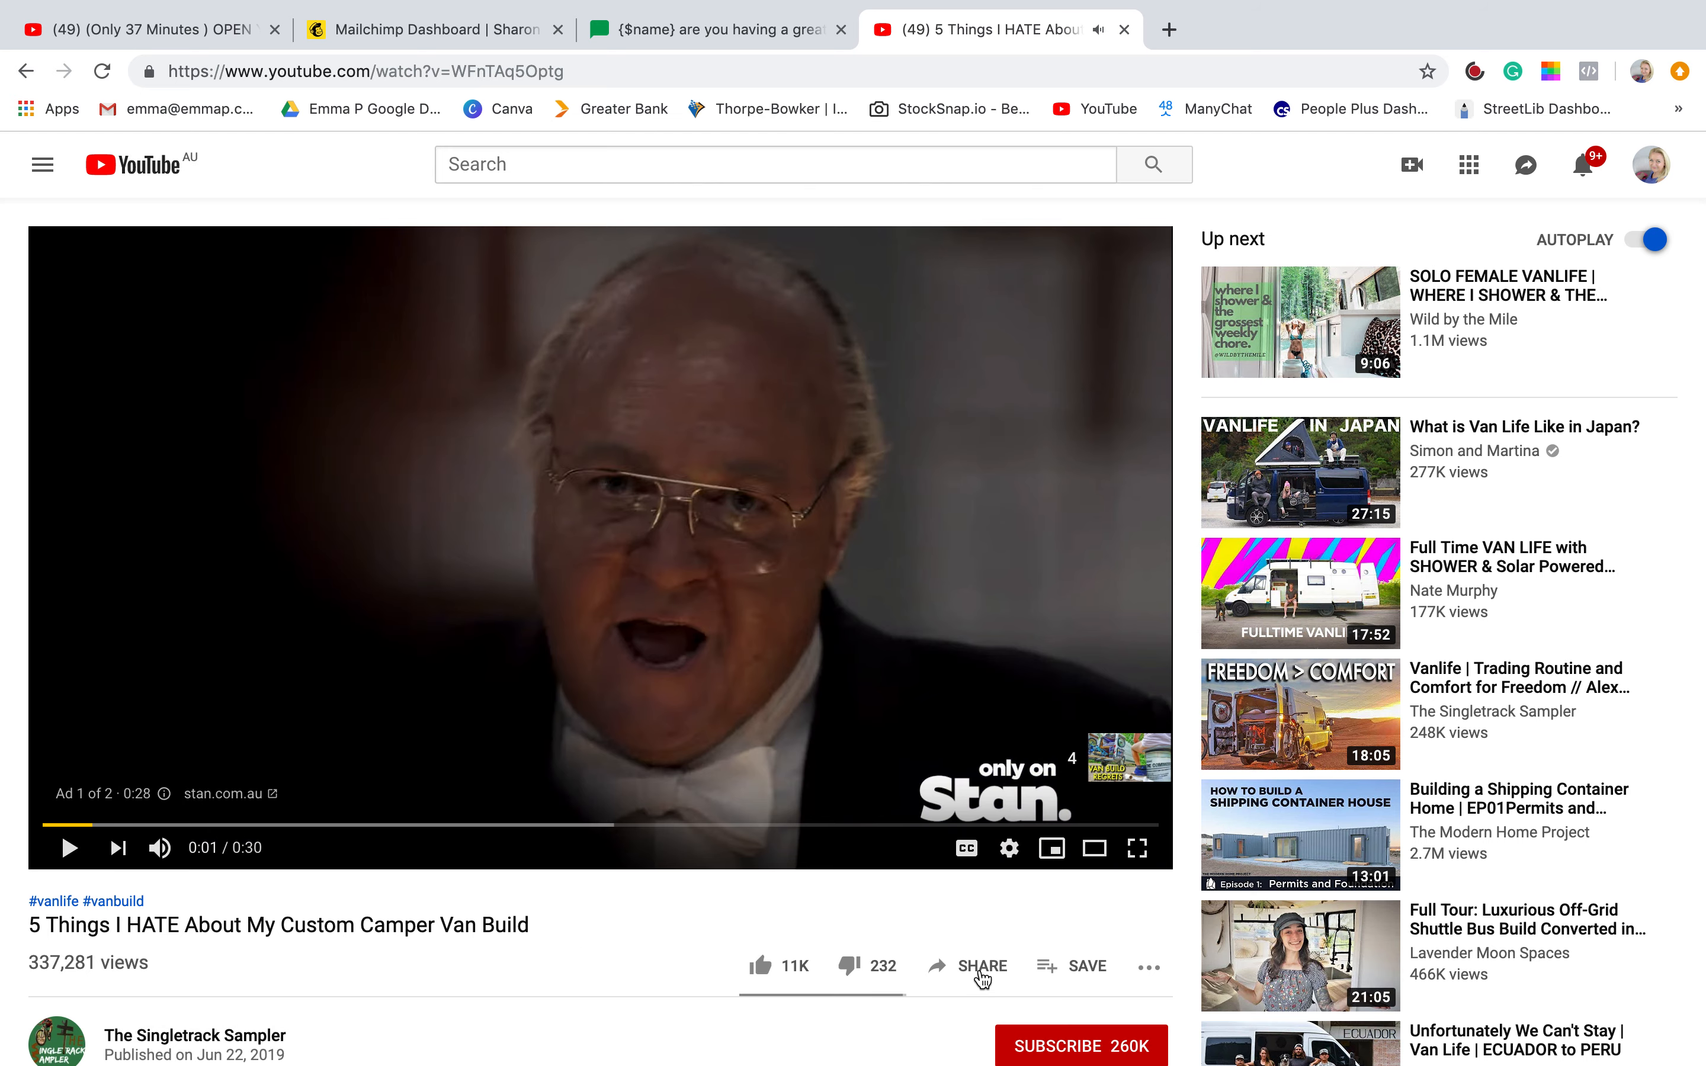
pyautogui.click(982, 967)
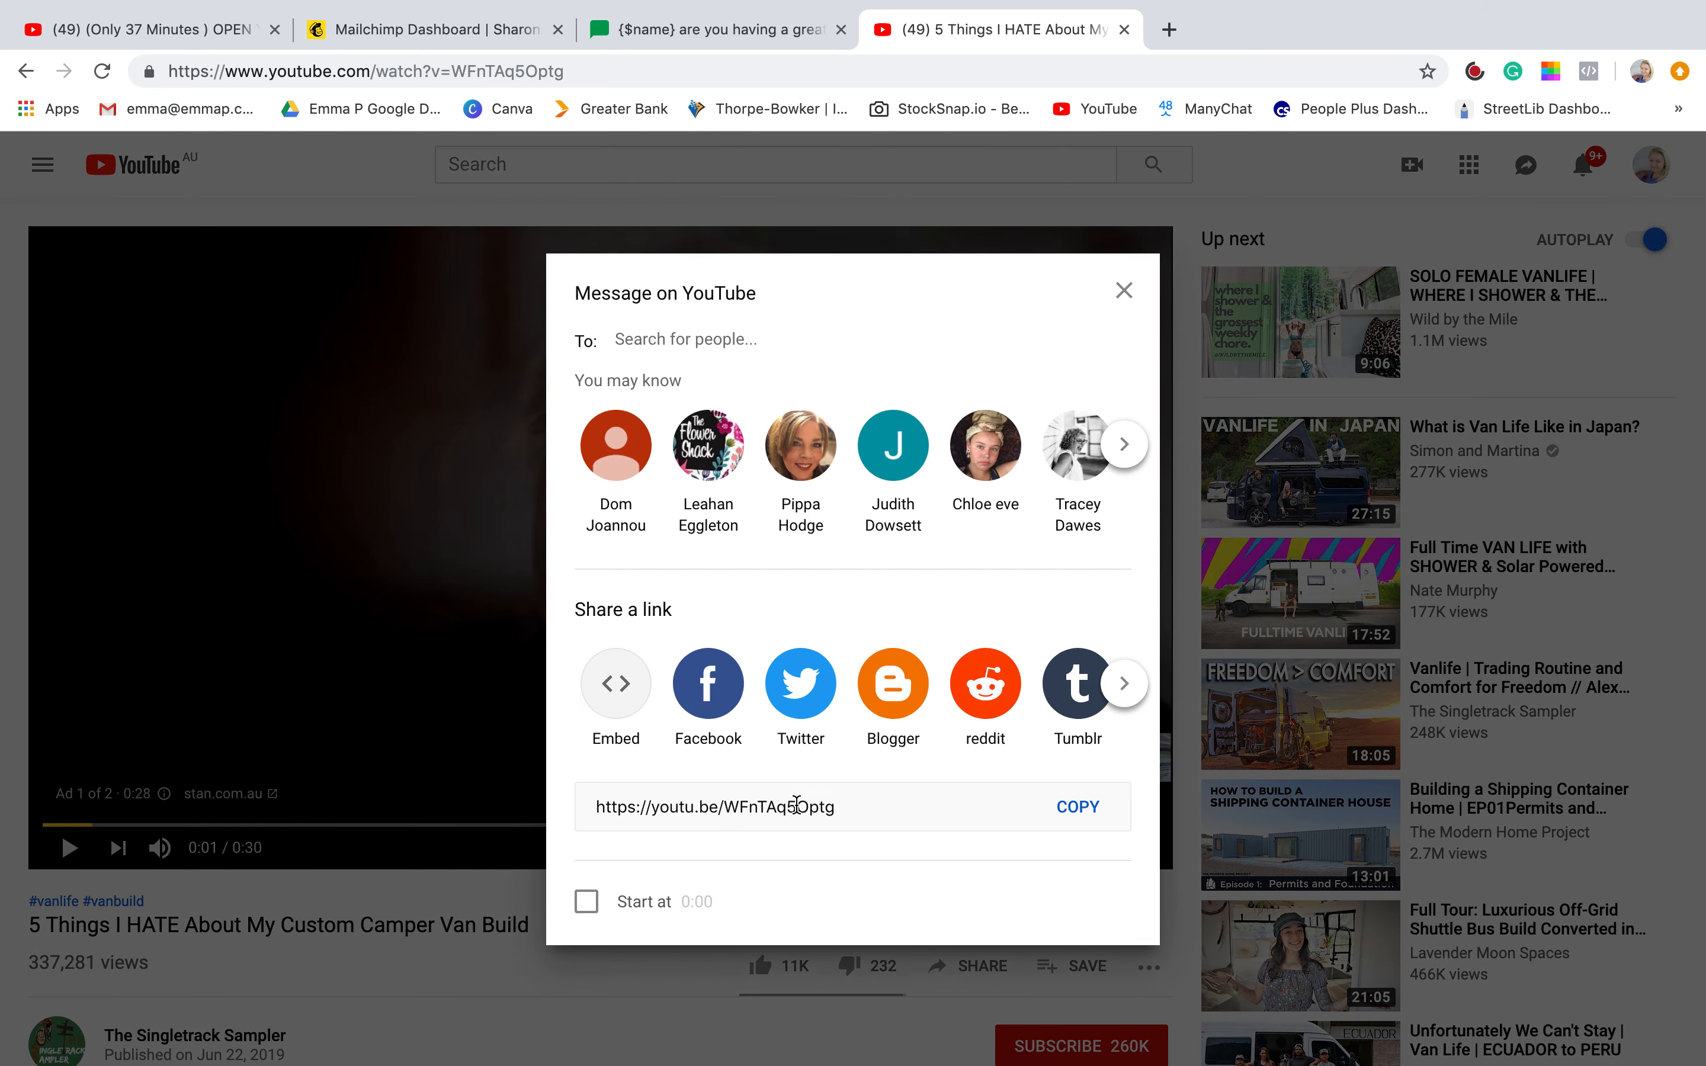
pyautogui.click(797, 804)
pyautogui.rightClick(796, 804)
pyautogui.click(851, 852)
pyautogui.click(712, 29)
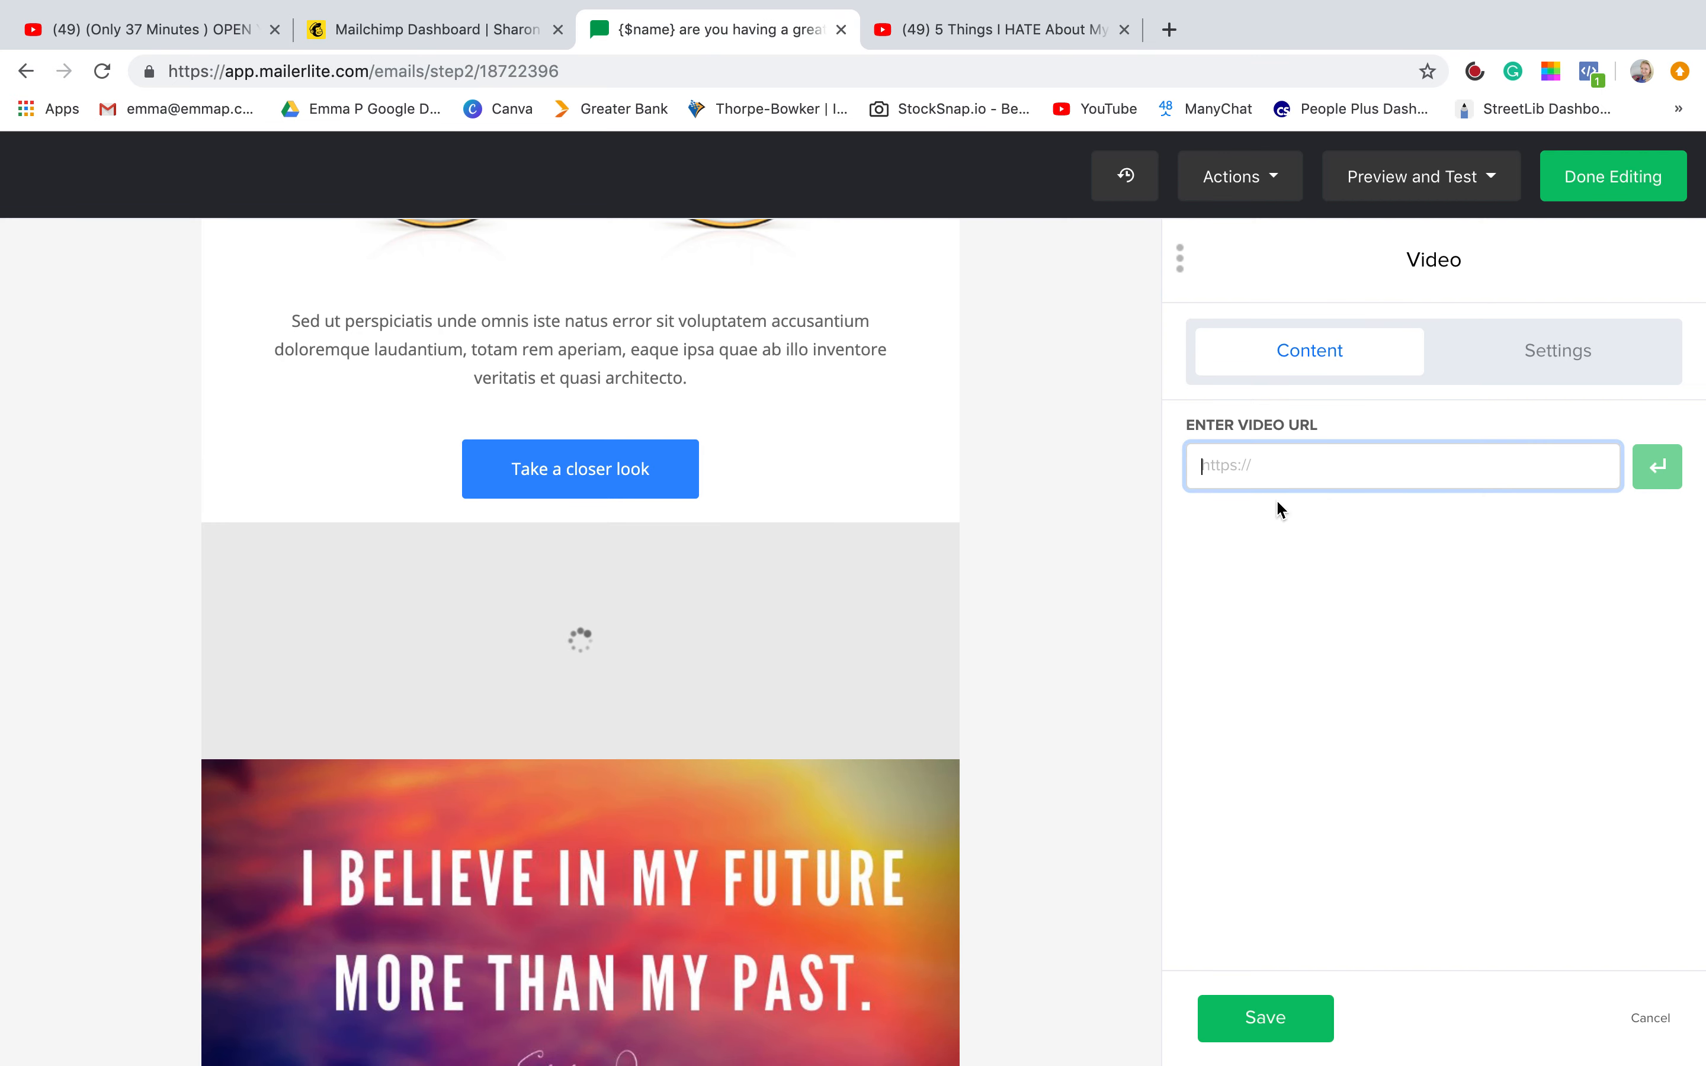
pyautogui.rightClick(1239, 467)
pyautogui.click(1290, 625)
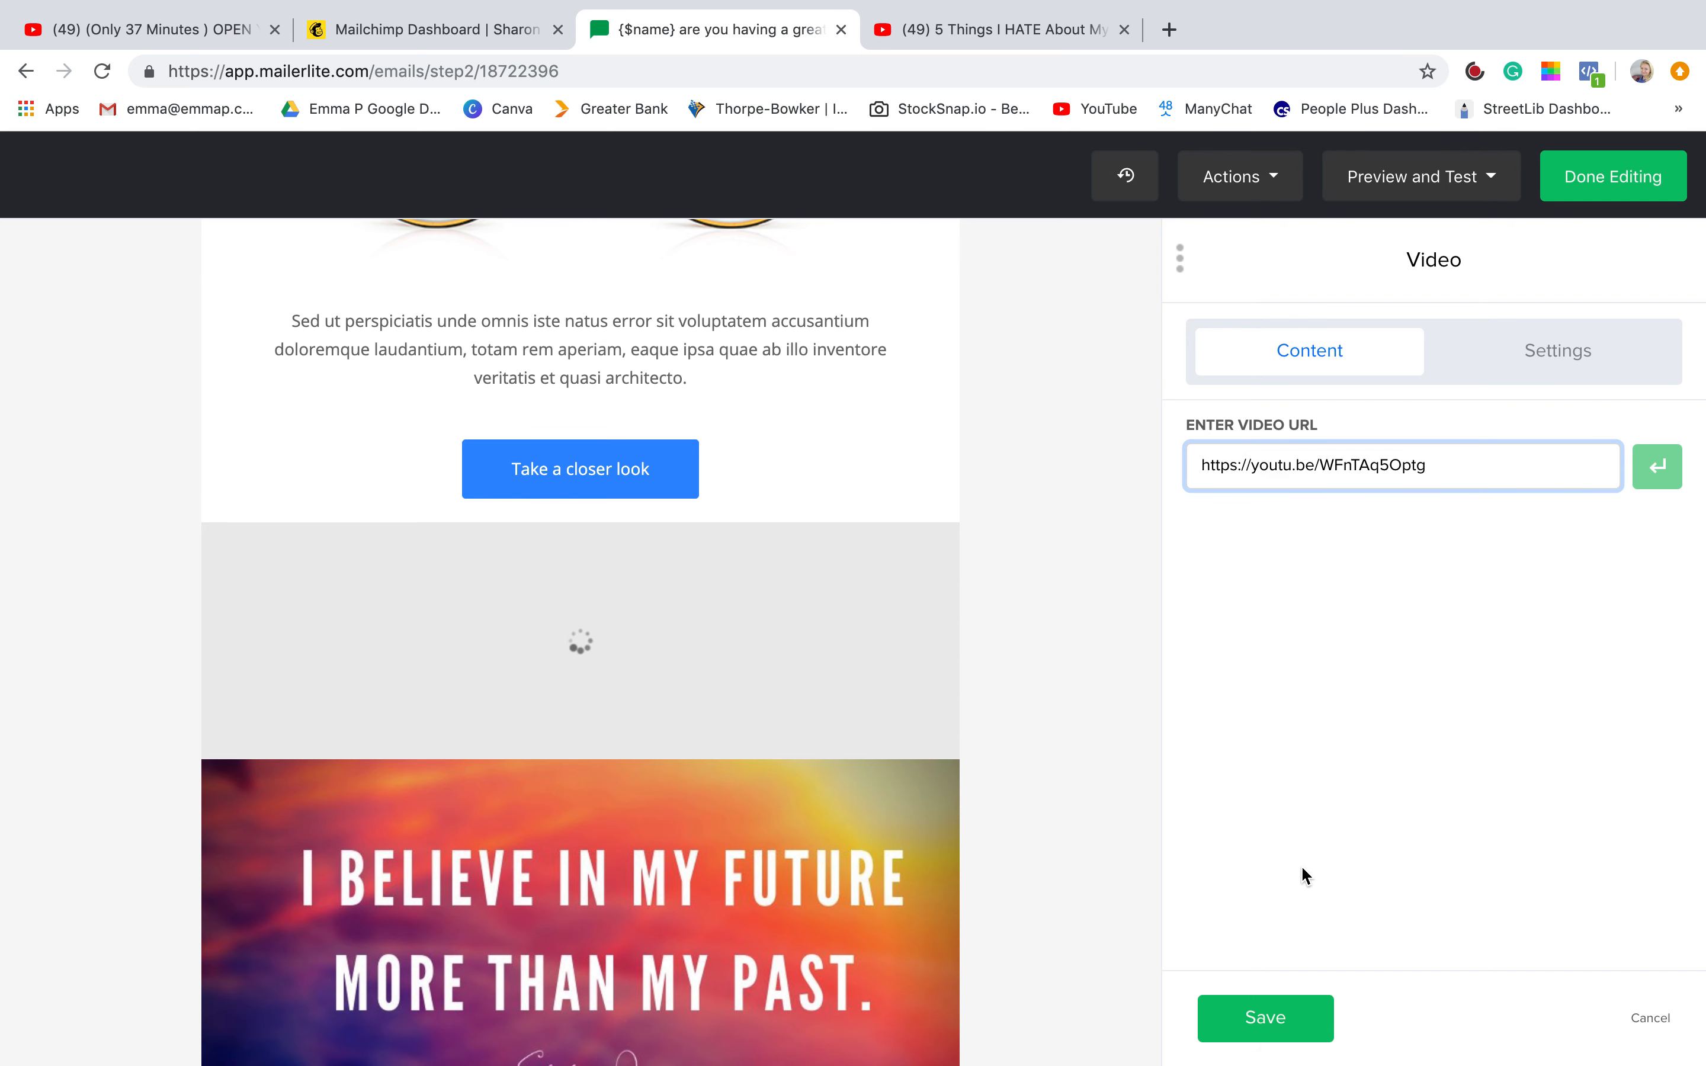
pyautogui.click(1264, 1017)
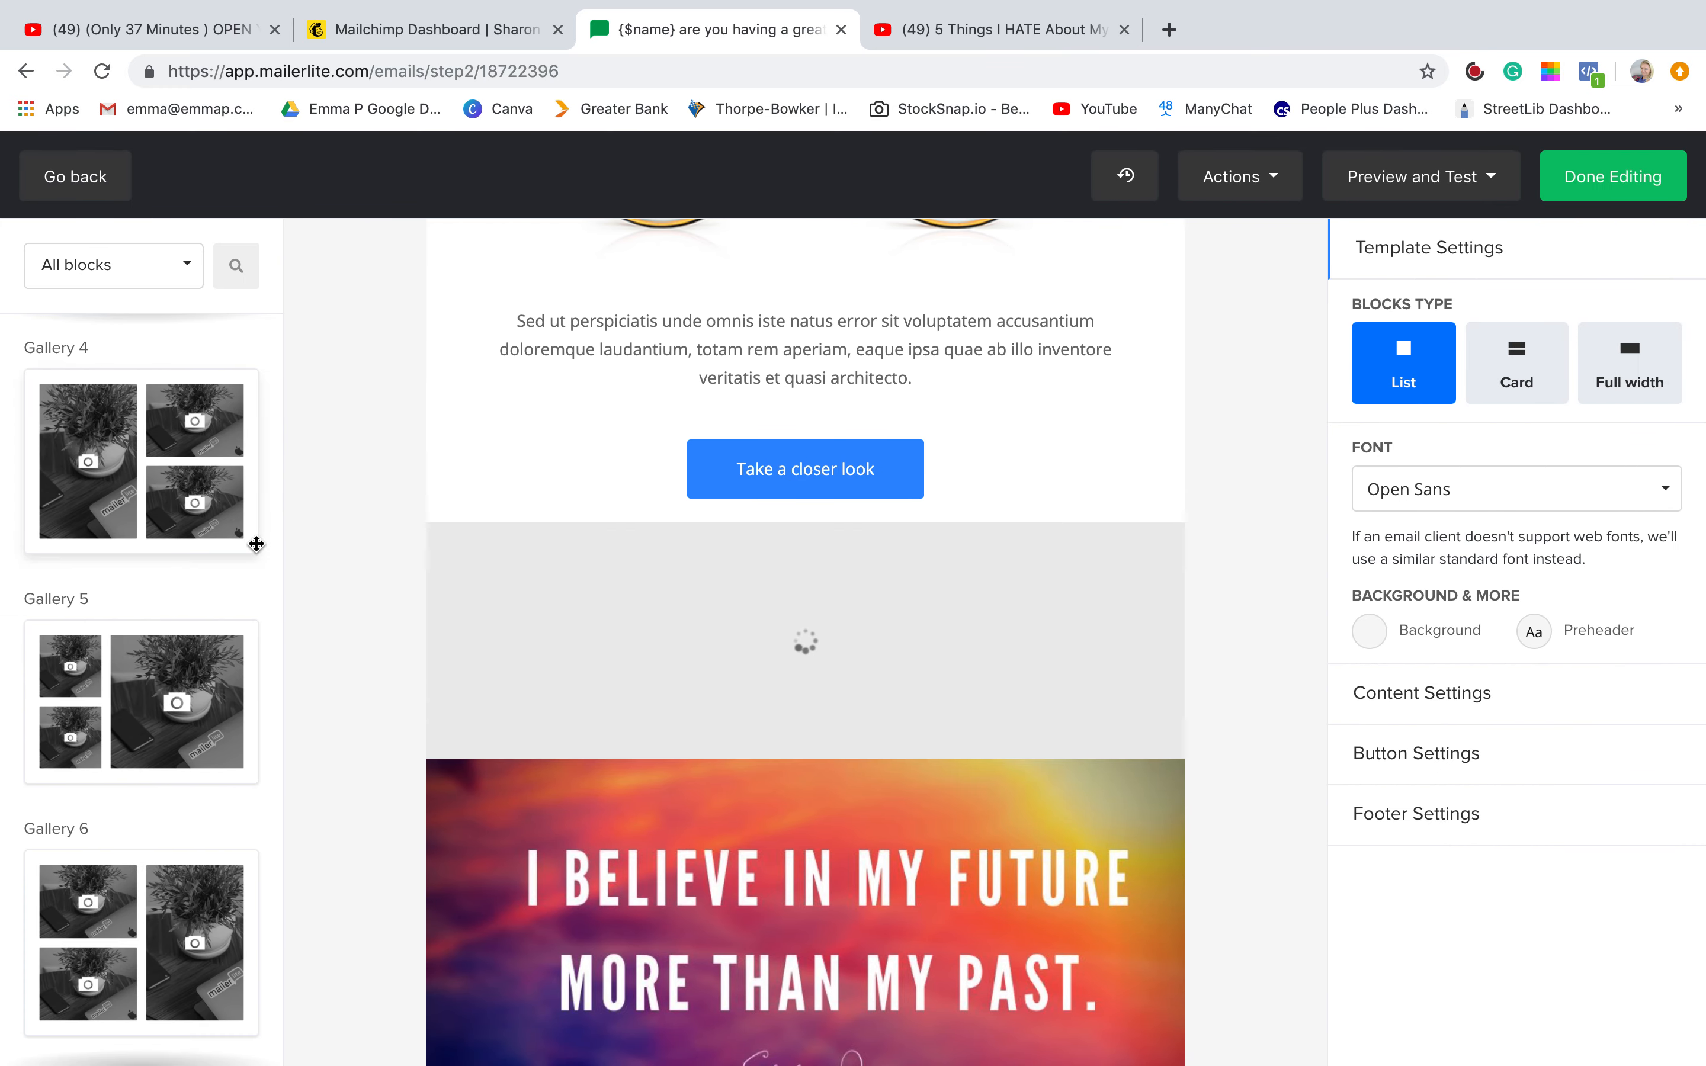
# Delete the Video block between the "Take a closer look" section and the quote image.
pyautogui.scroll(-15, 220, 555)
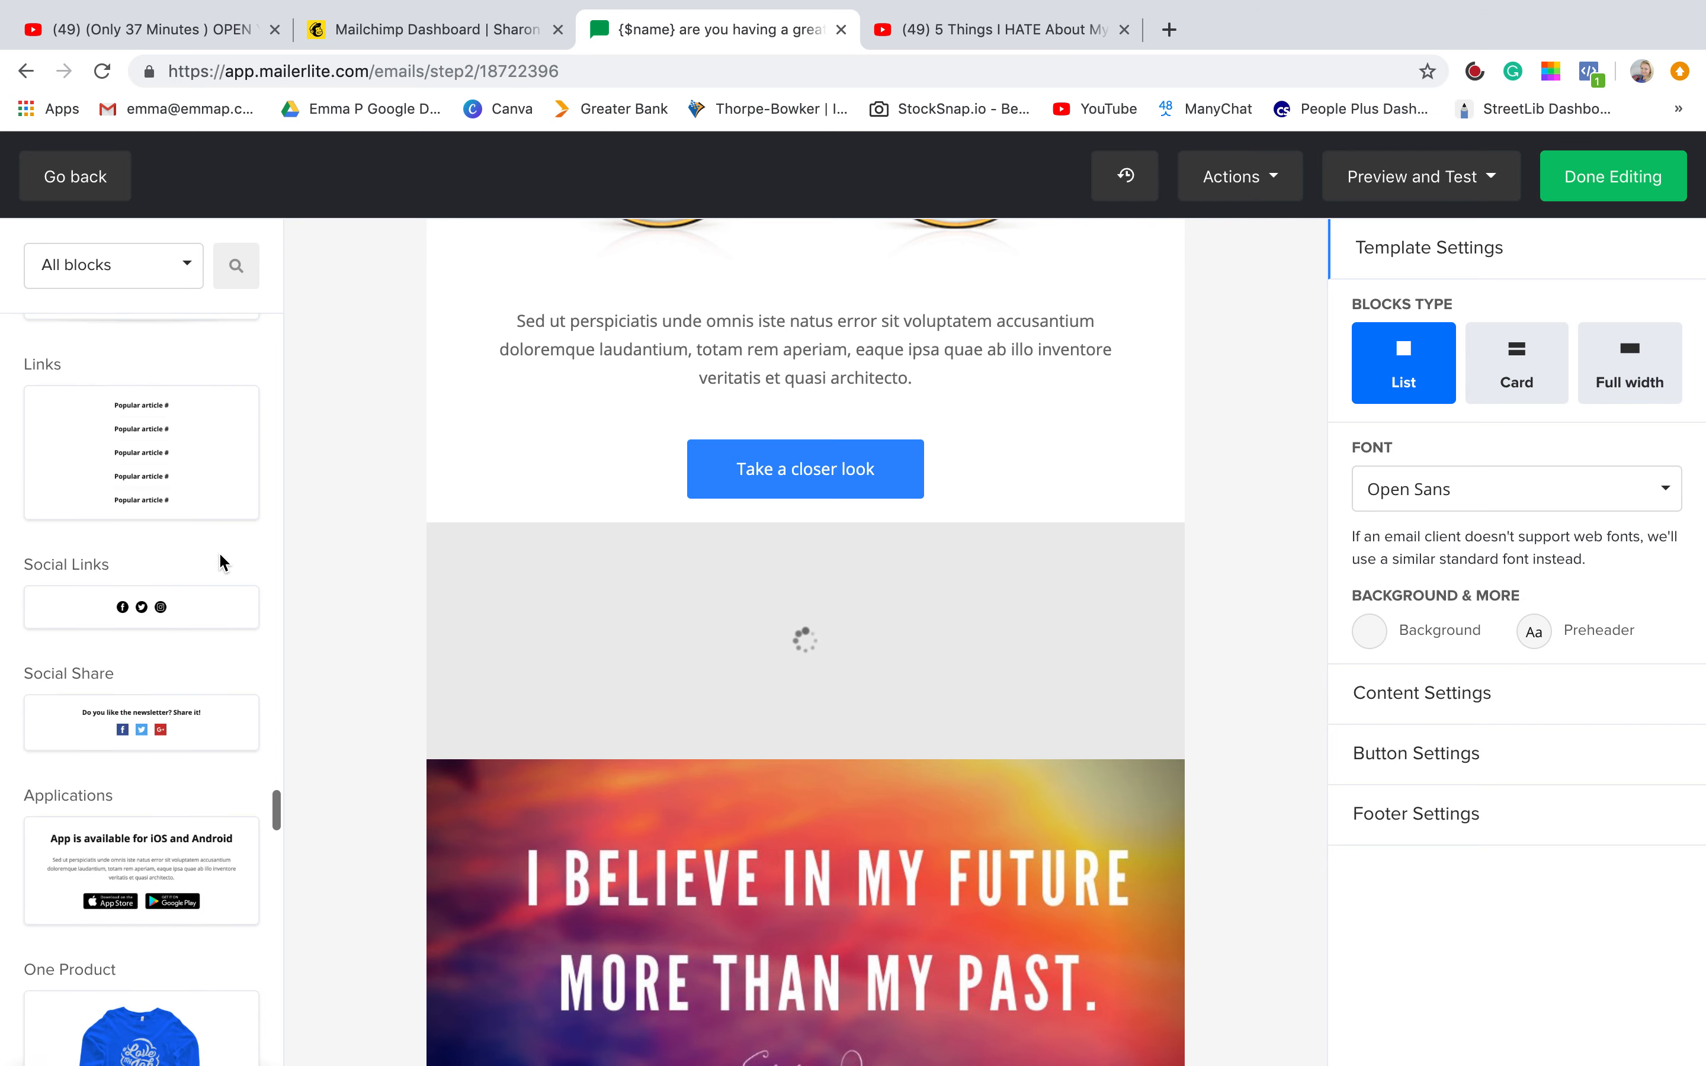
pyautogui.scroll(-3, 218, 552)
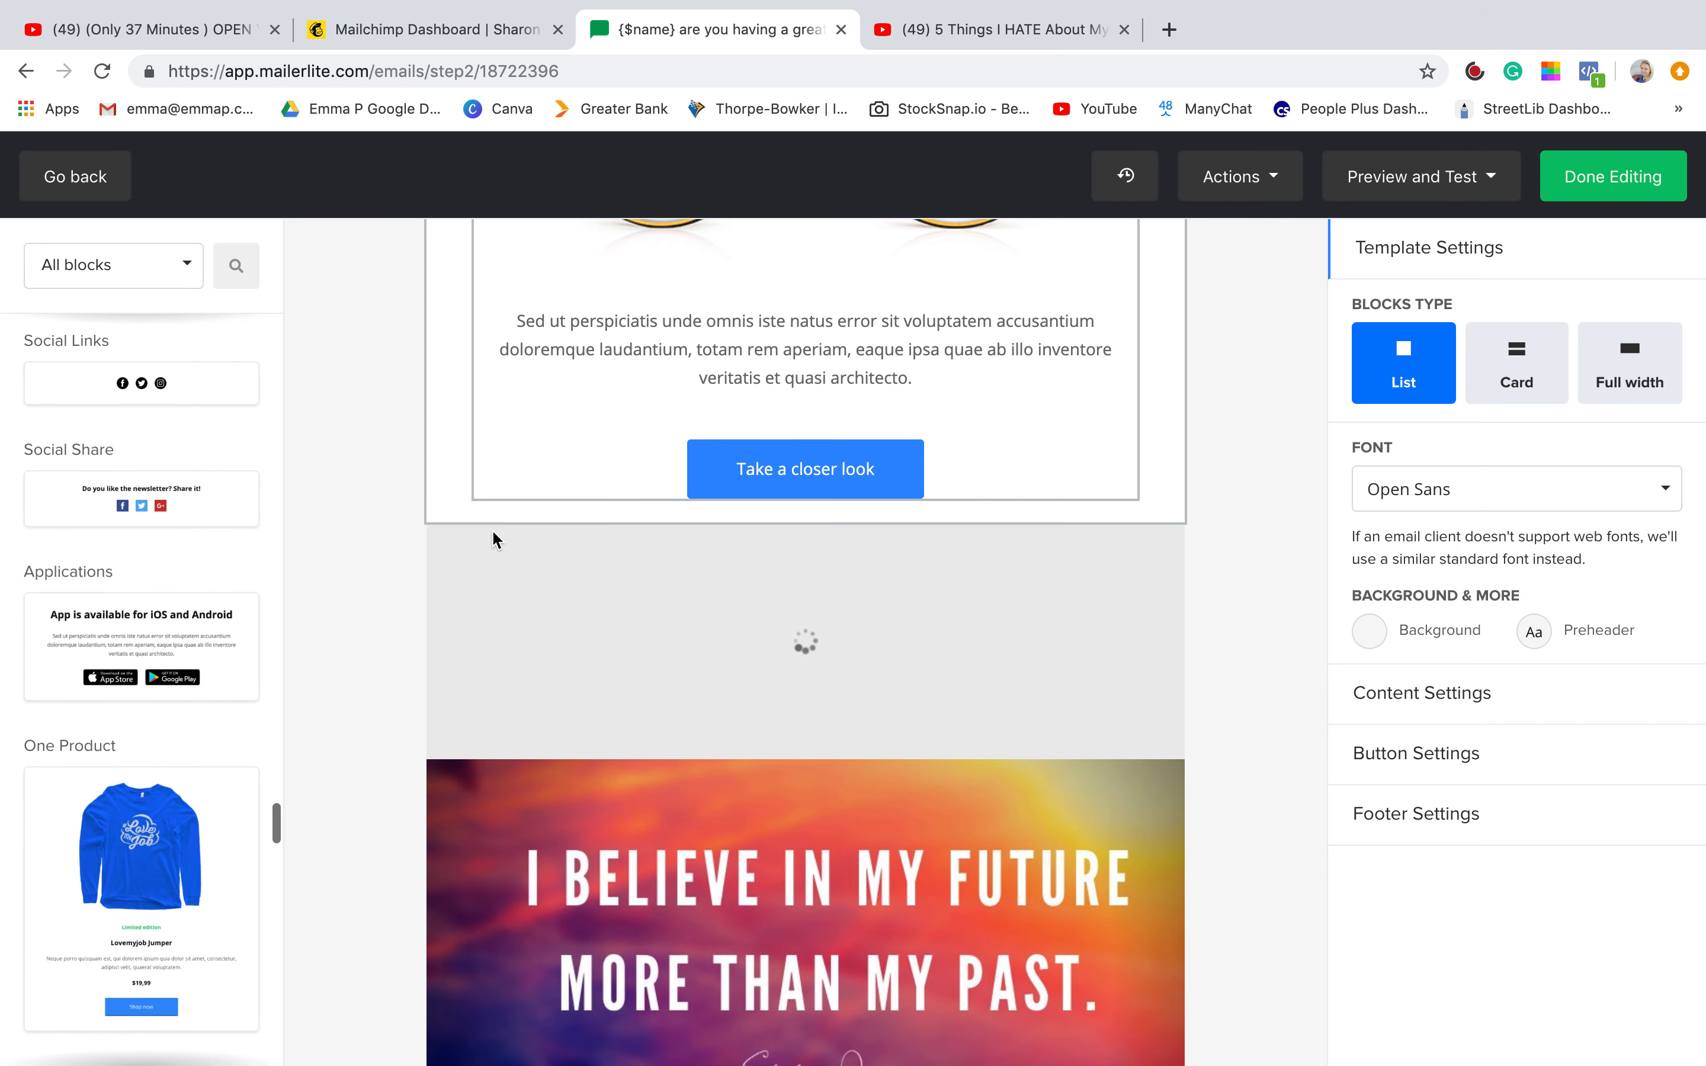
pyautogui.scroll(-5, 349, 547)
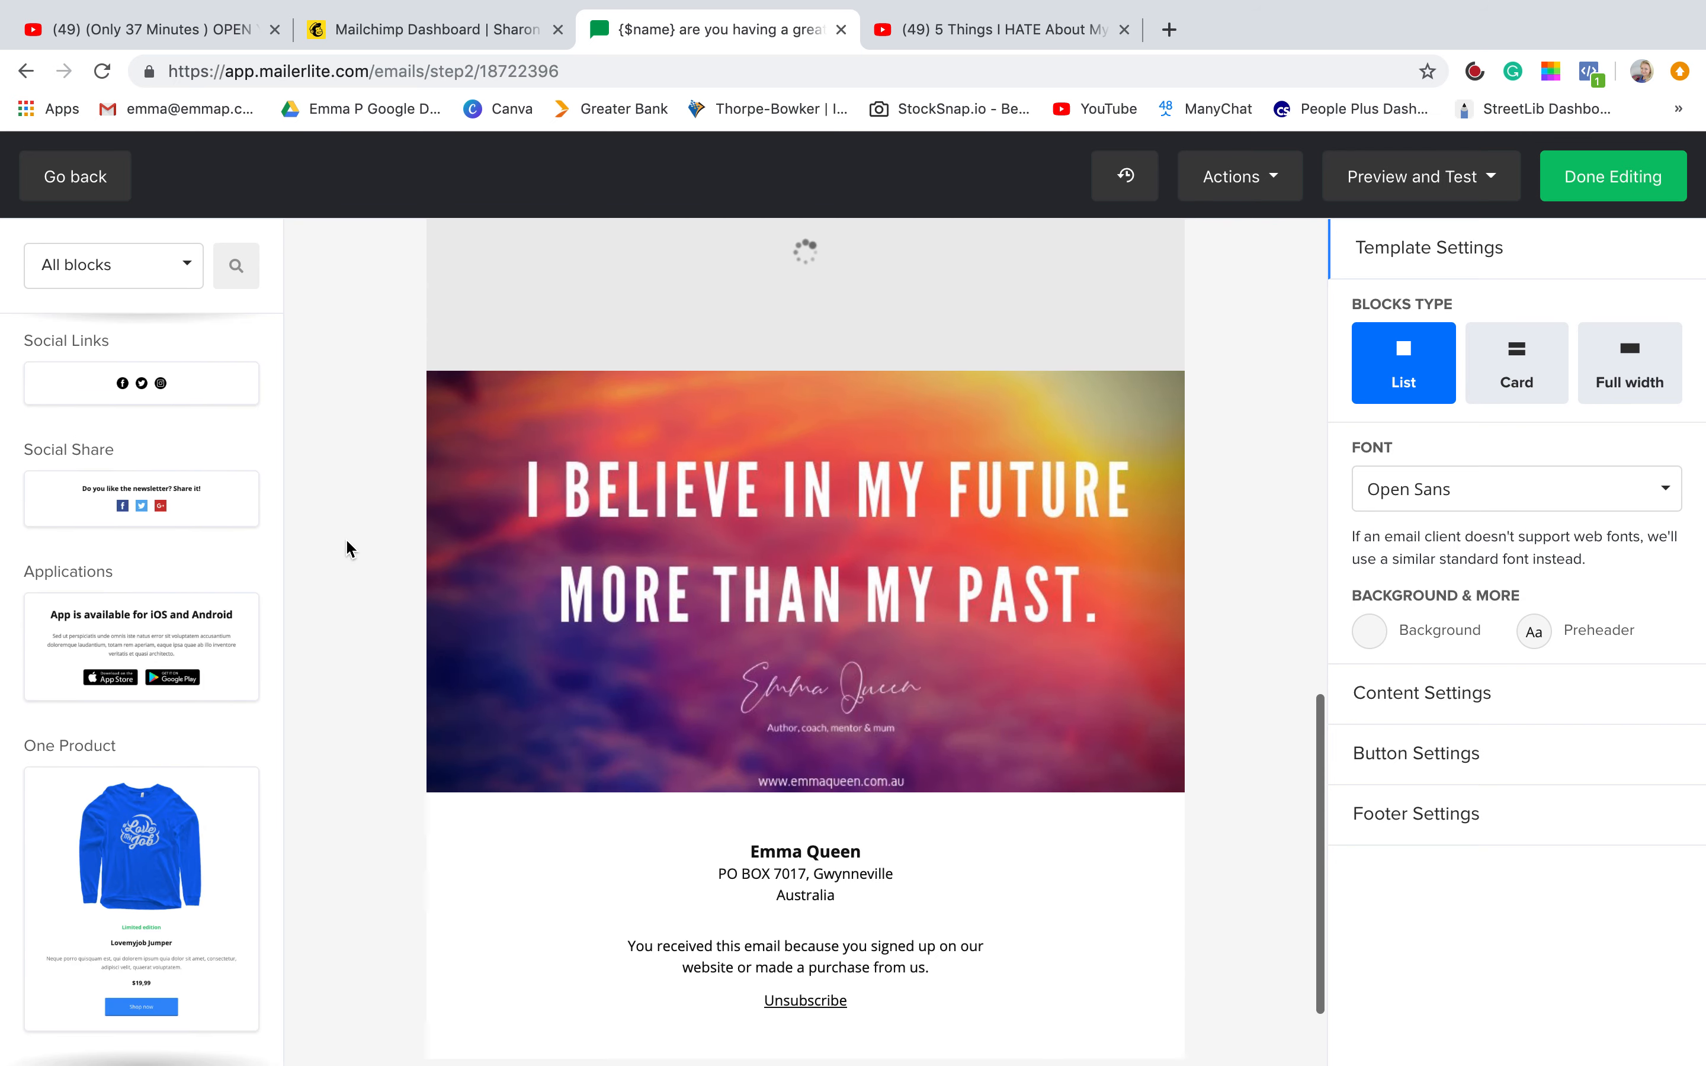
pyautogui.scroll(3, 349, 546)
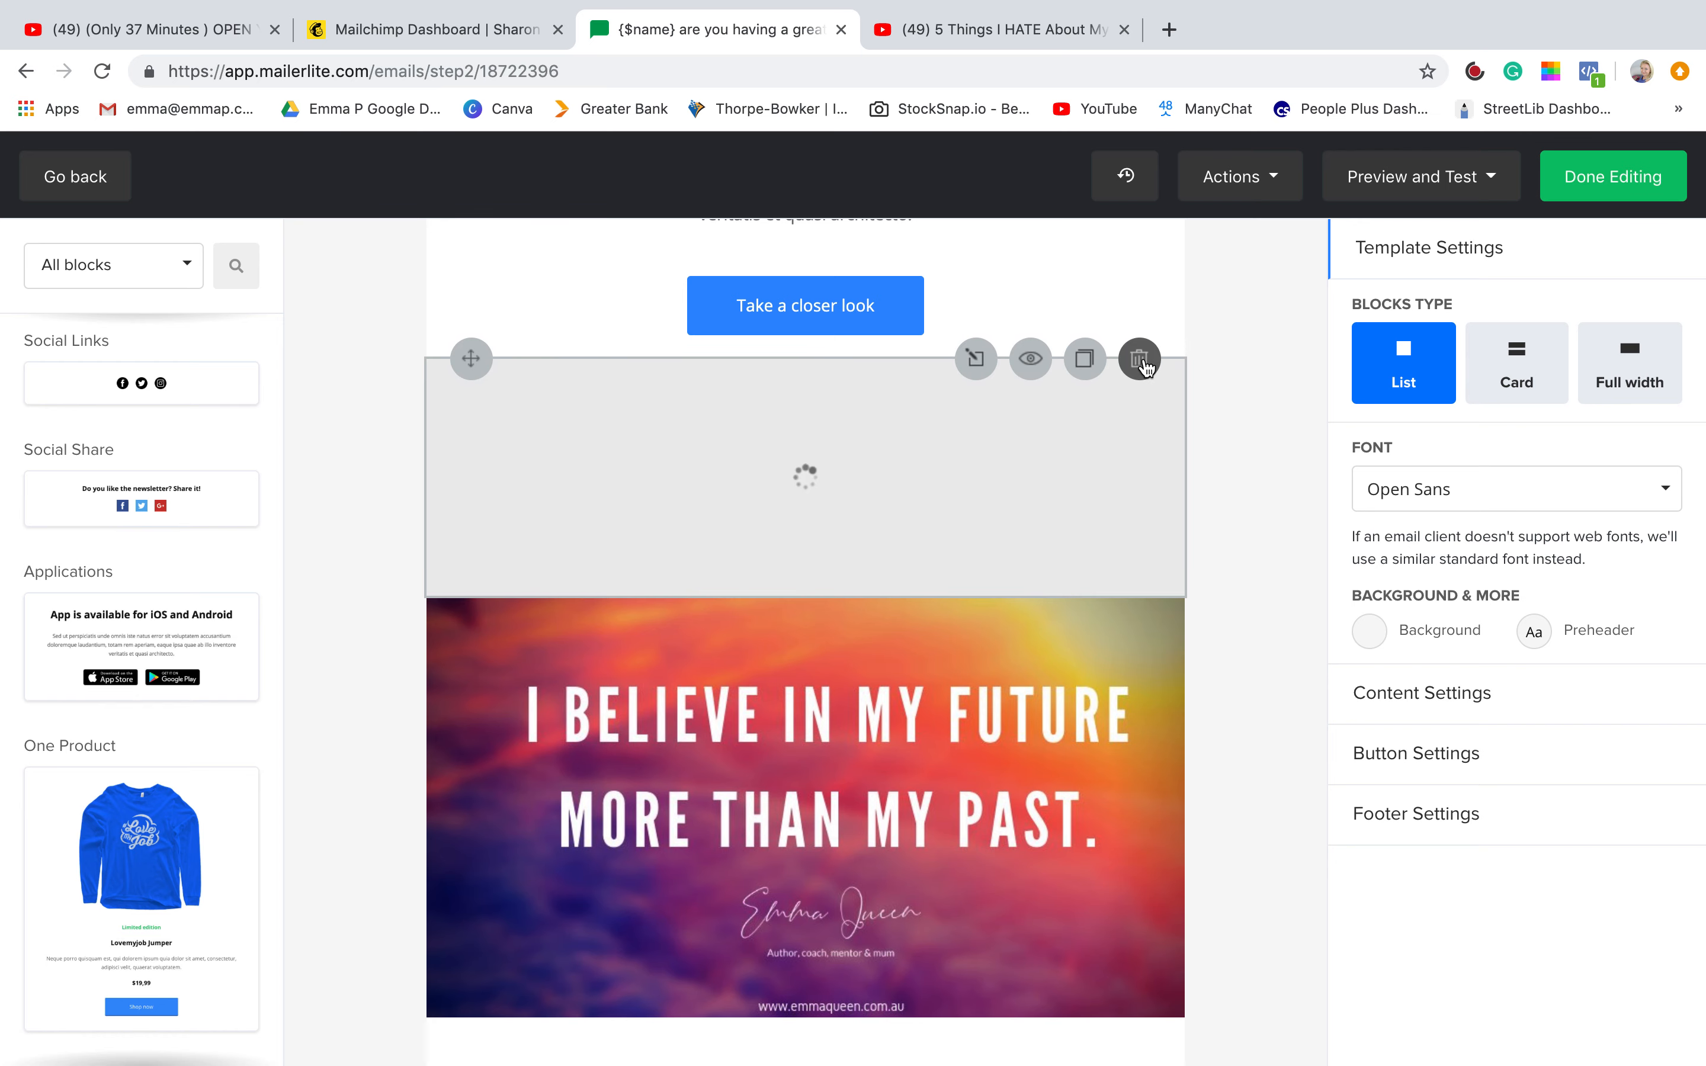
pyautogui.click(1139, 358)
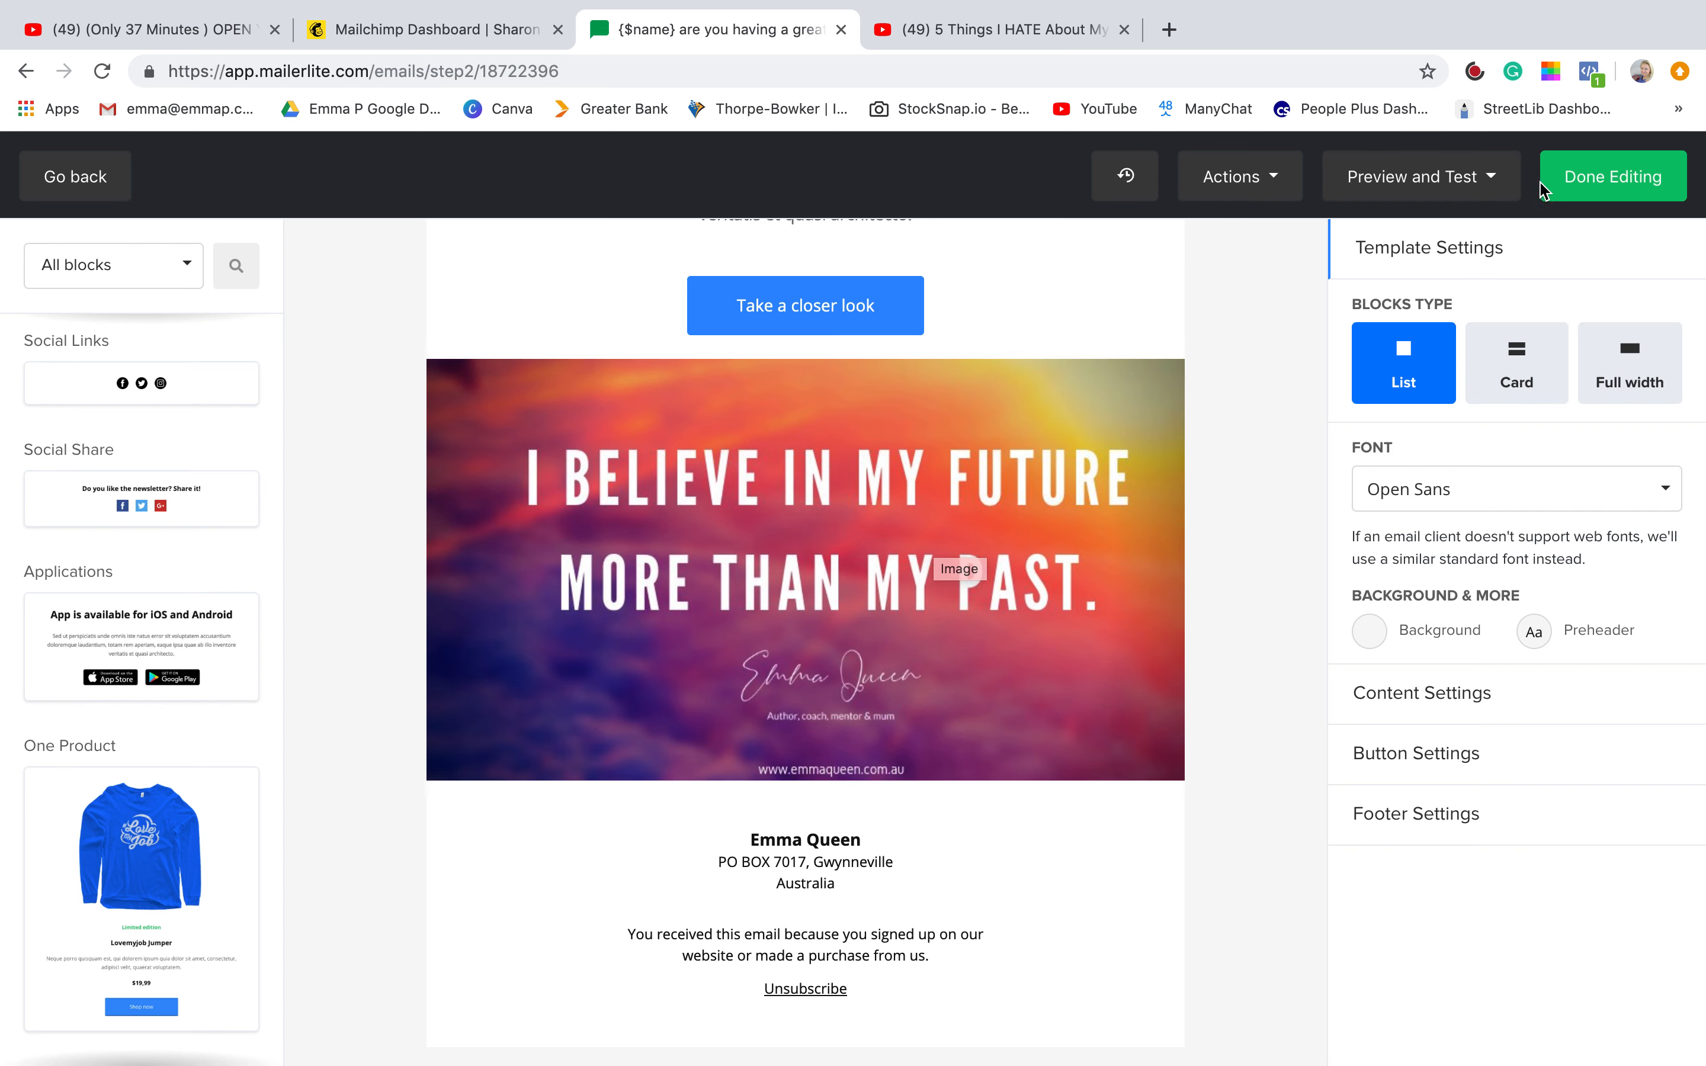
# Add a Facebook Post block from the block library directly below the quote image.
pyautogui.click(1488, 190)
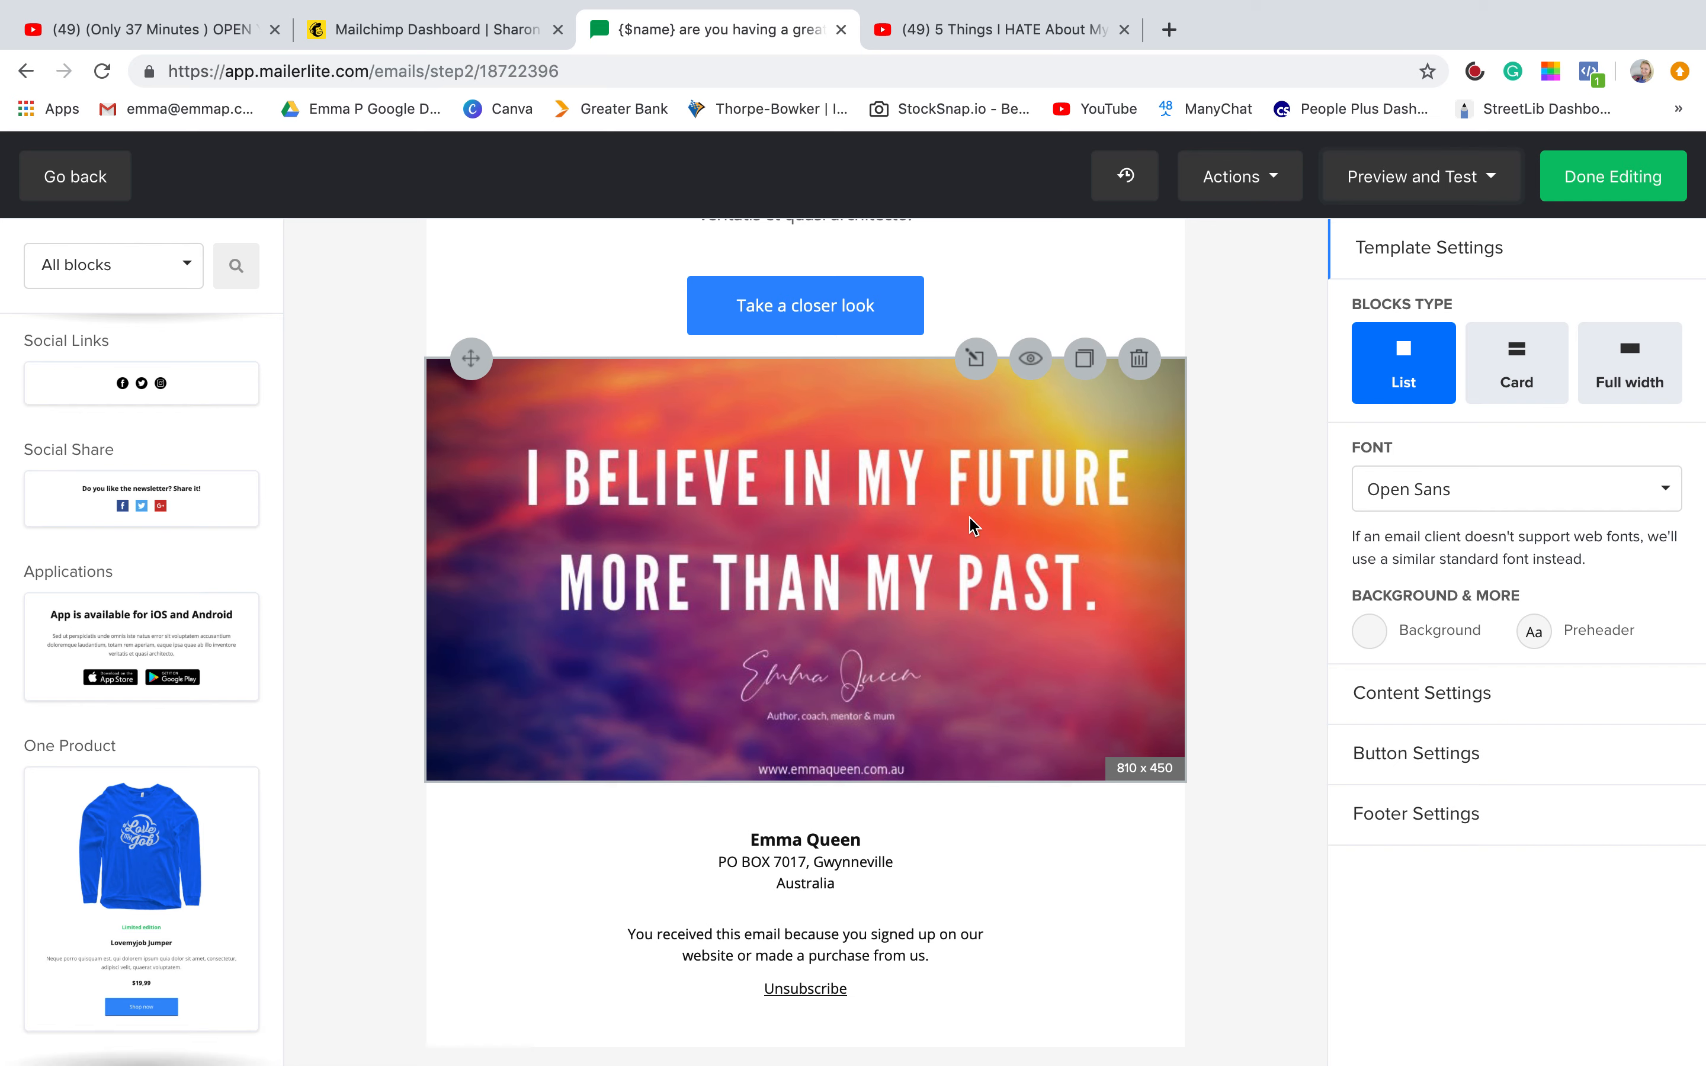
pyautogui.scroll(-15, 137, 586)
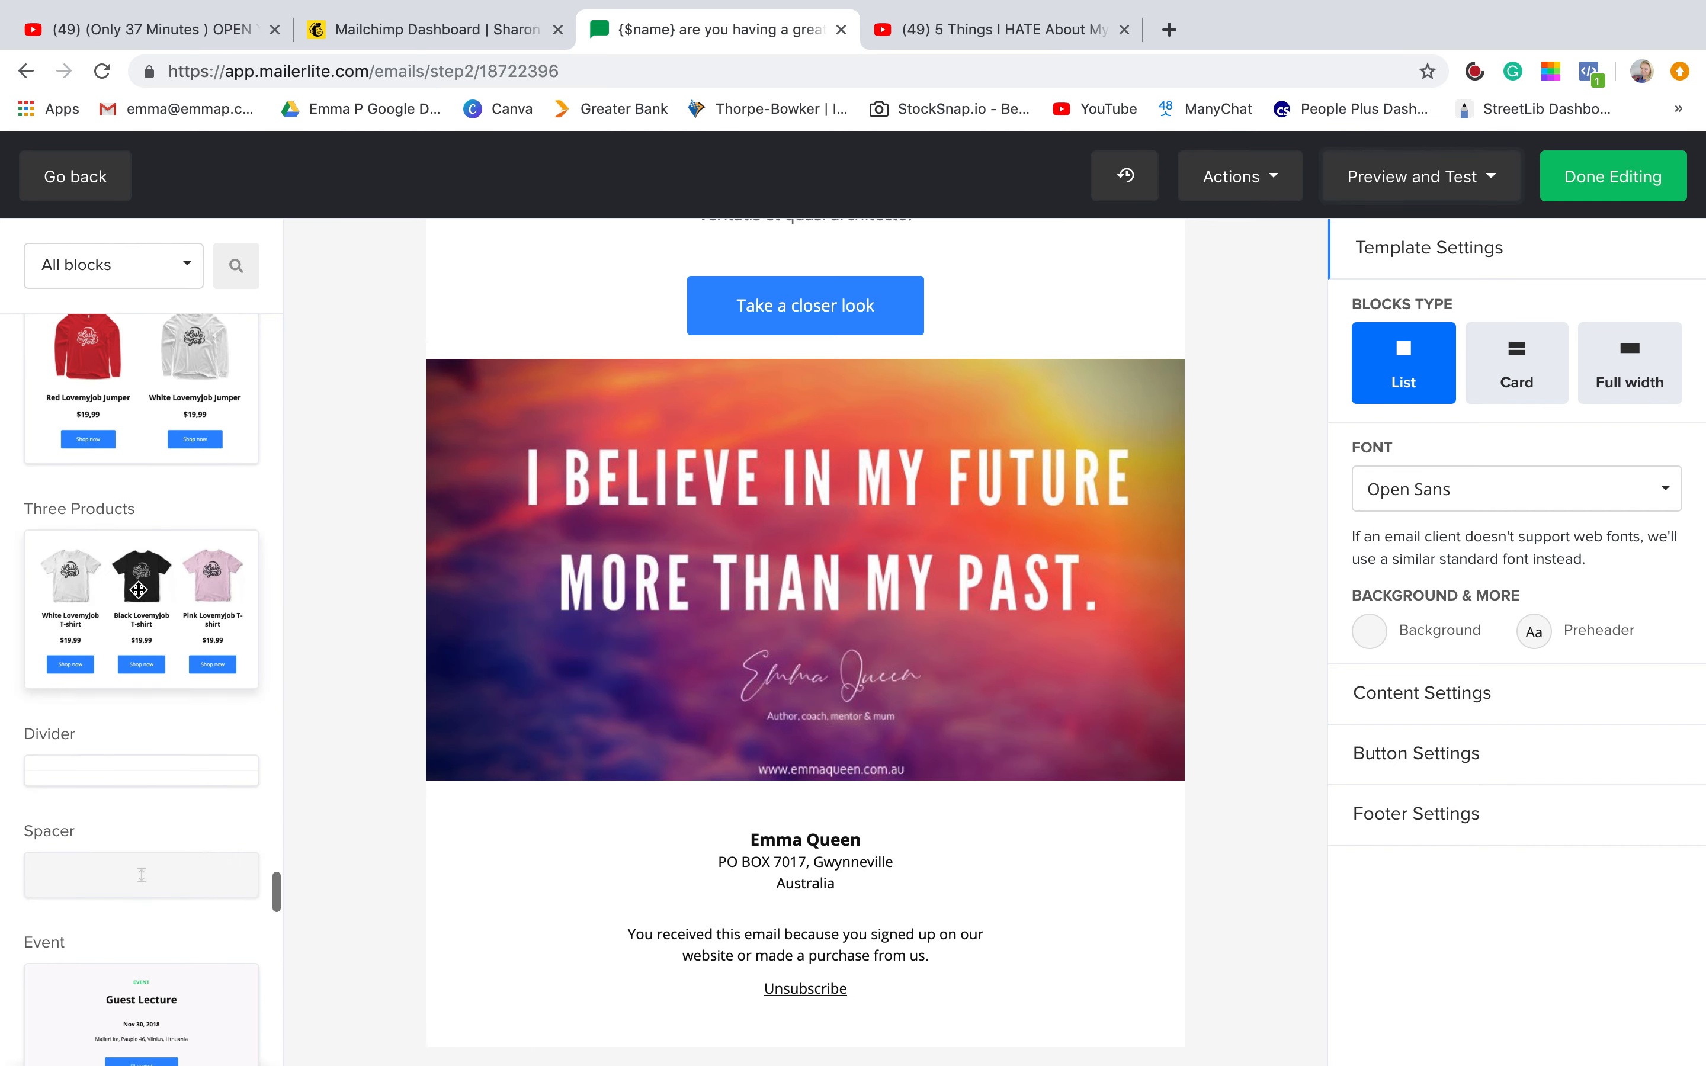
pyautogui.scroll(-14, 137, 589)
pyautogui.scroll(-10, 138, 589)
pyautogui.scroll(-6, 144, 621)
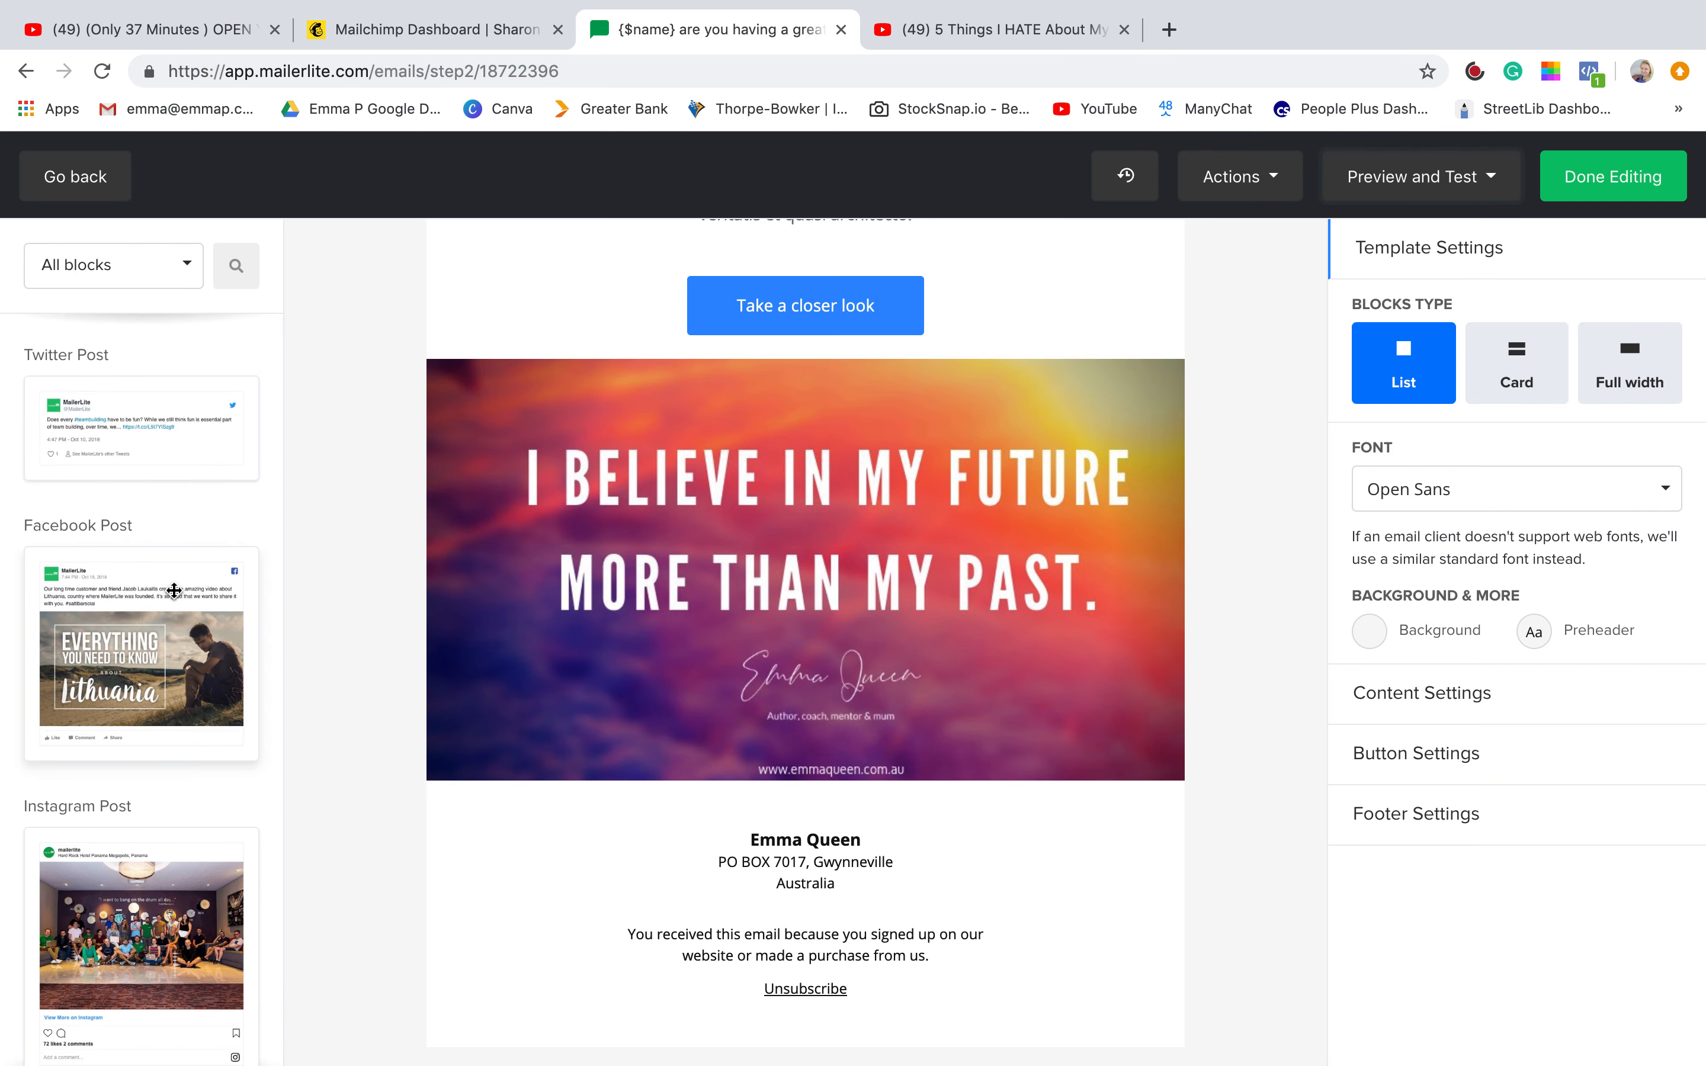
pyautogui.moveTo(155, 575); pyautogui.dragTo(671, 804)
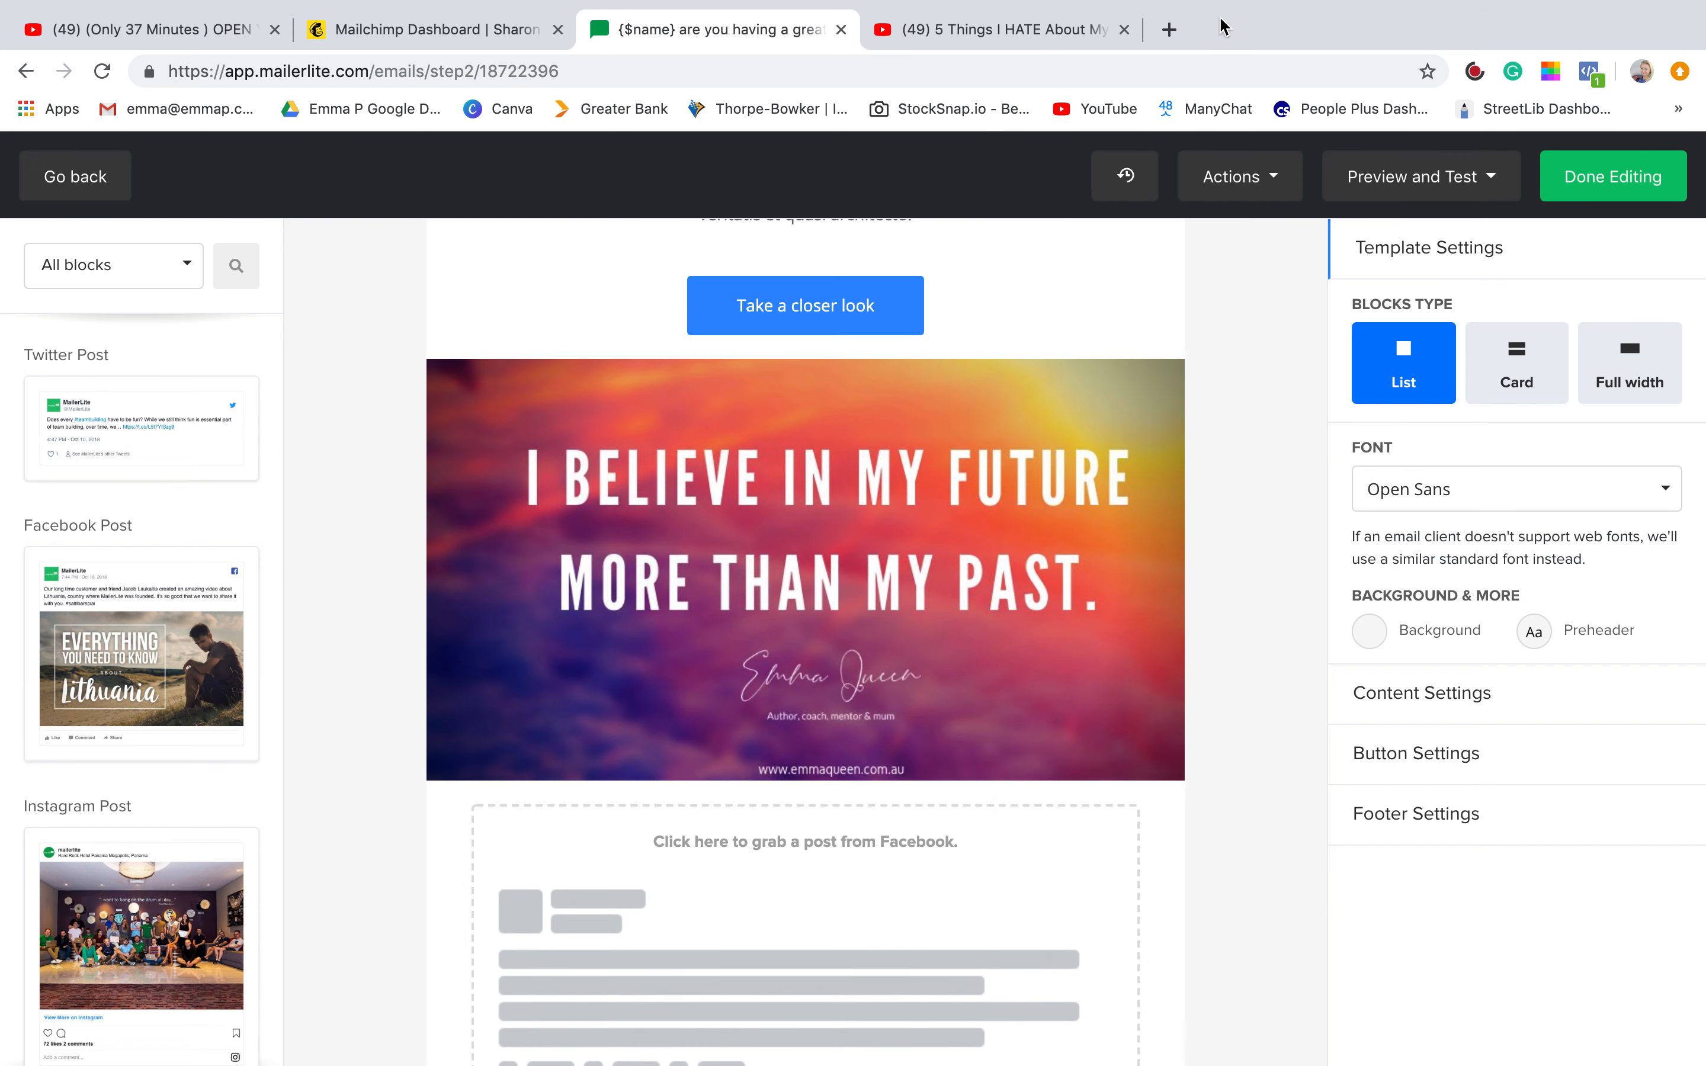
# Open Facebook in a new tab and go from the personal profile to the videos of the owner's business page.
pyautogui.click(1168, 32)
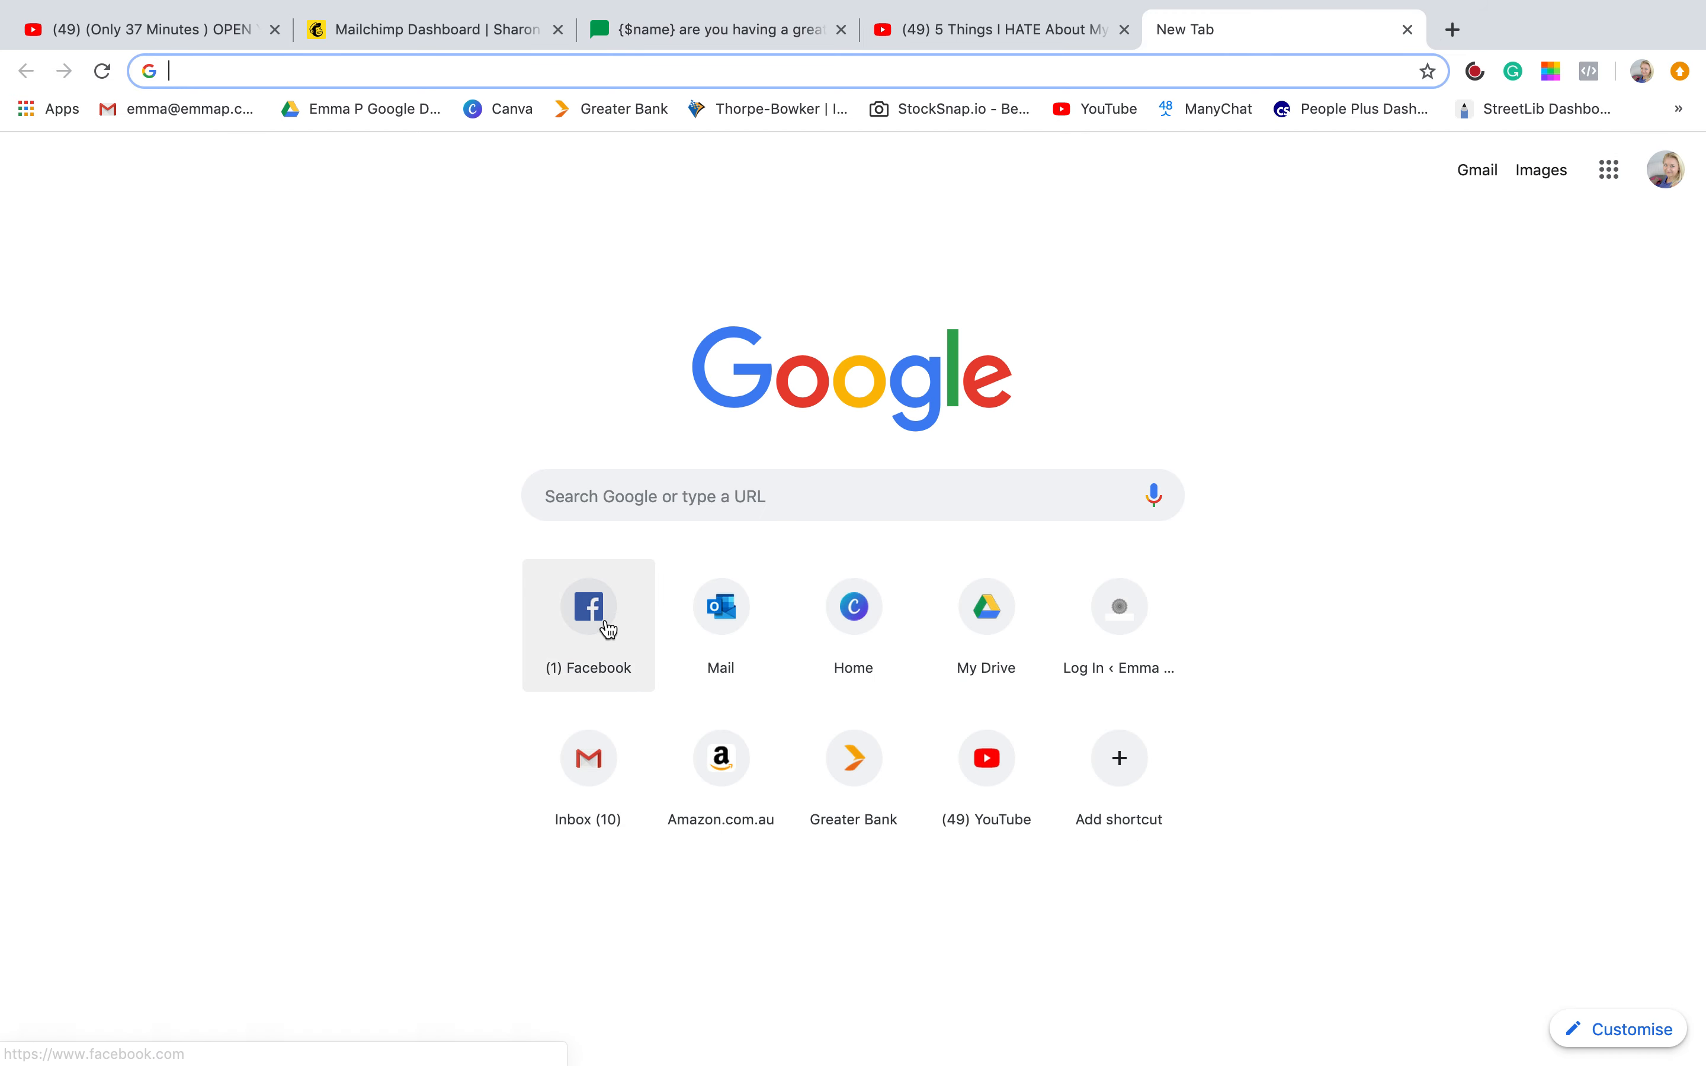
pyautogui.click(643, 630)
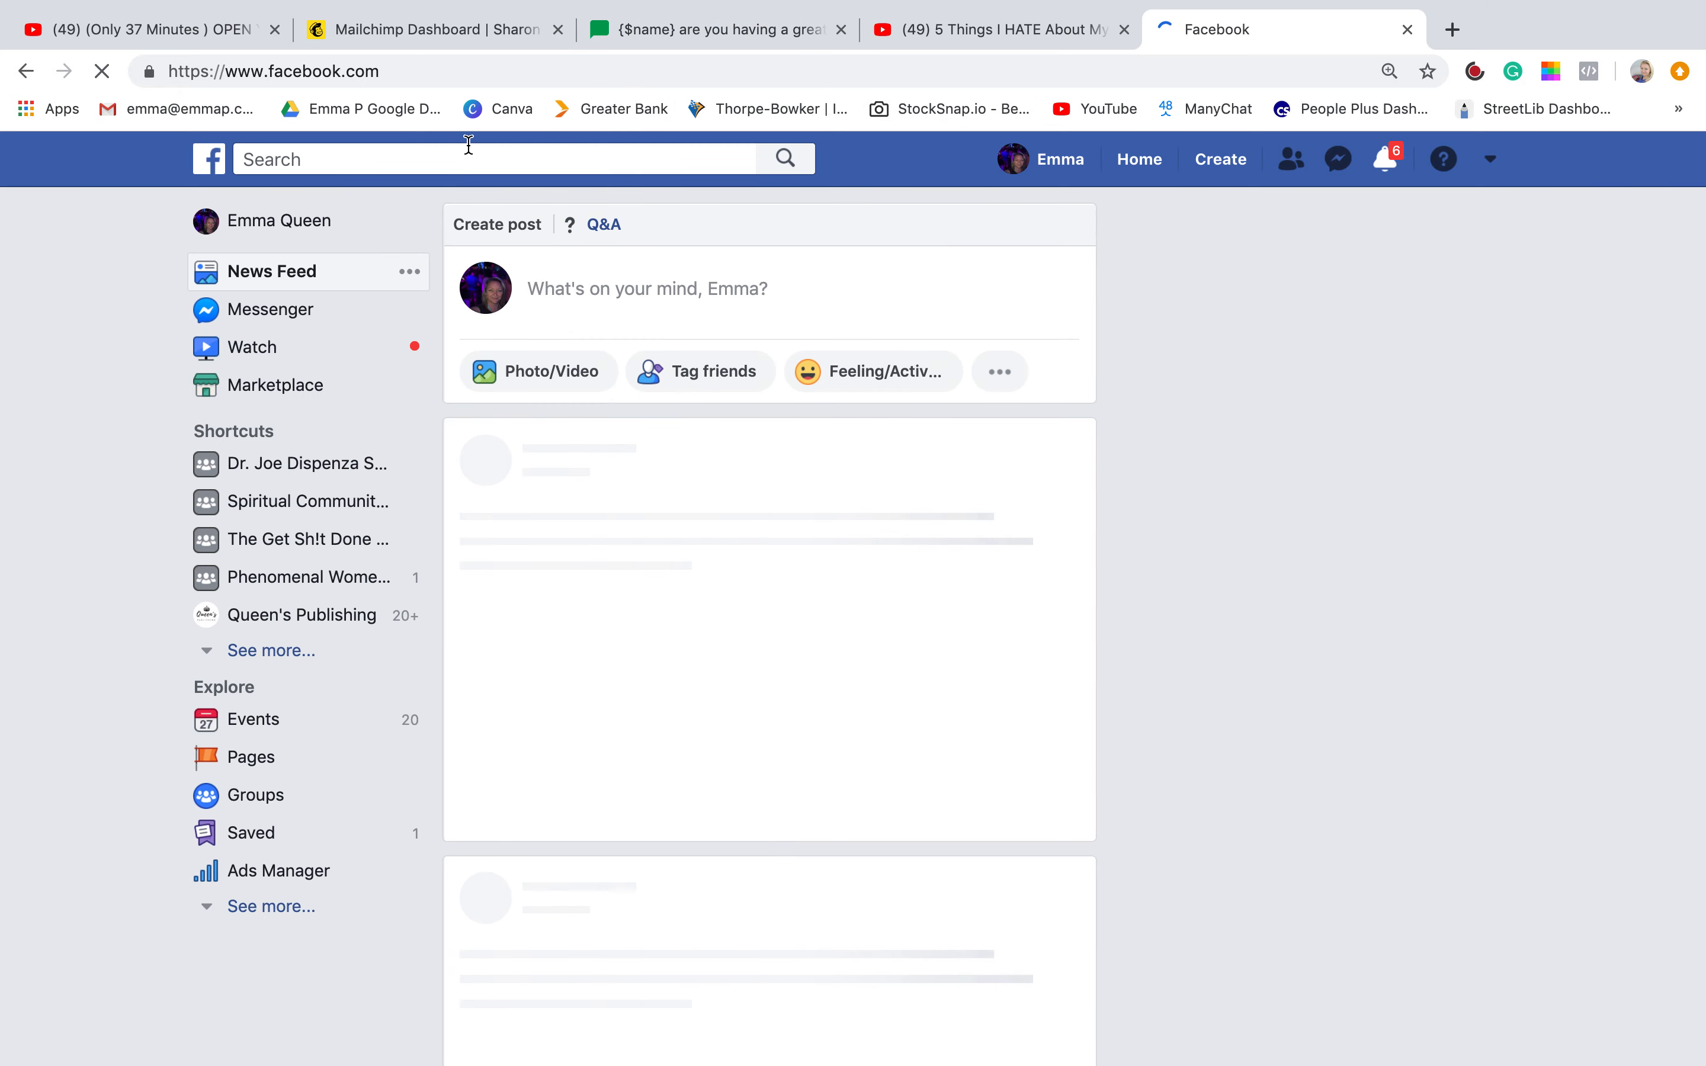
pyautogui.click(1064, 161)
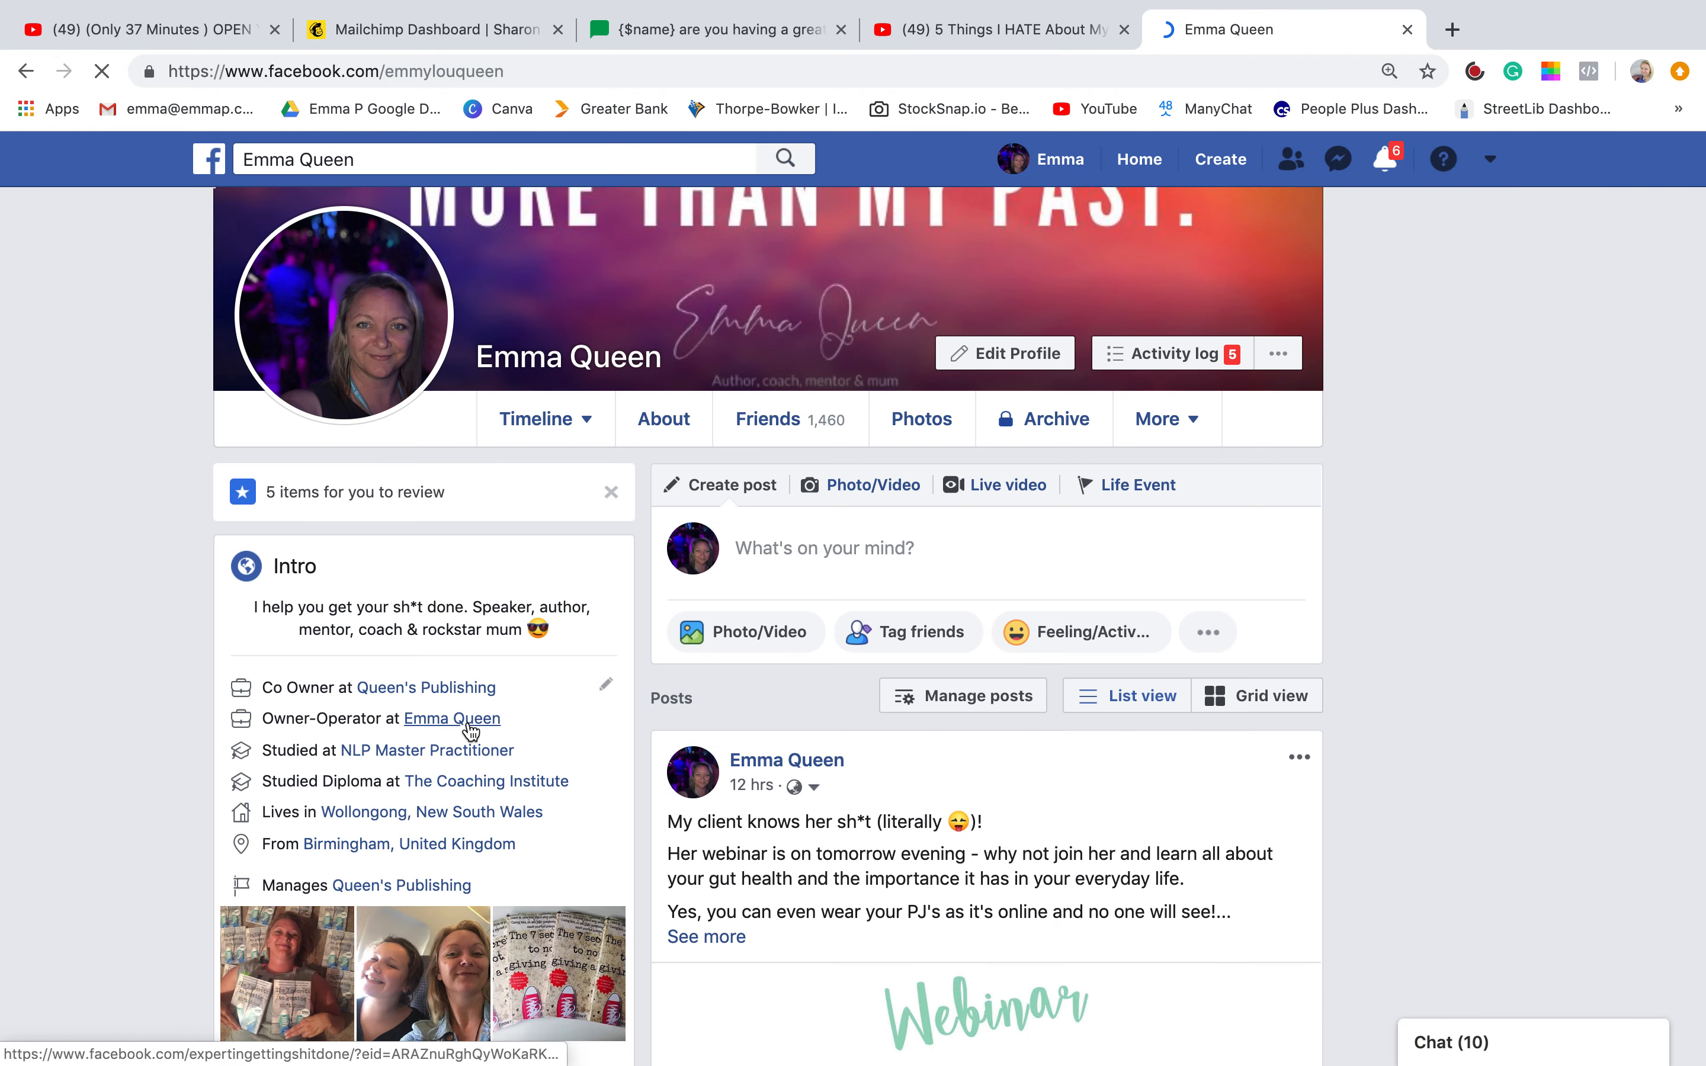
pyautogui.click(465, 721)
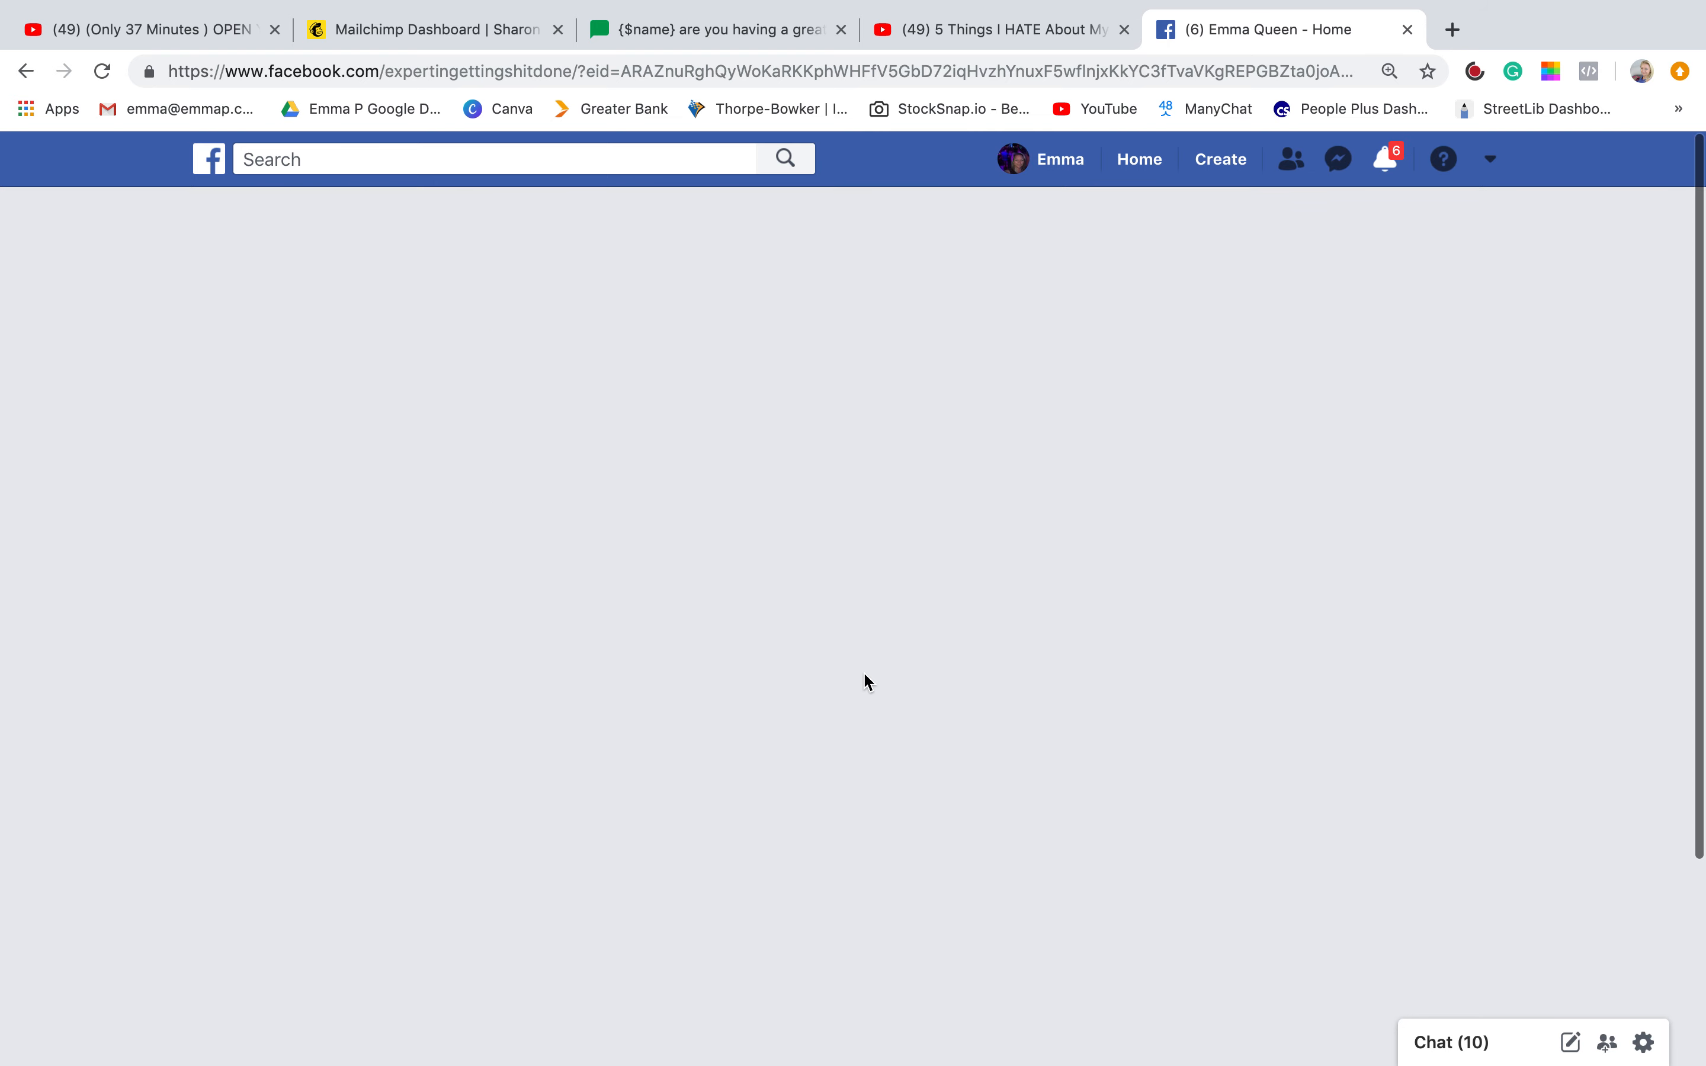
pyautogui.scroll(-1, 680, 642)
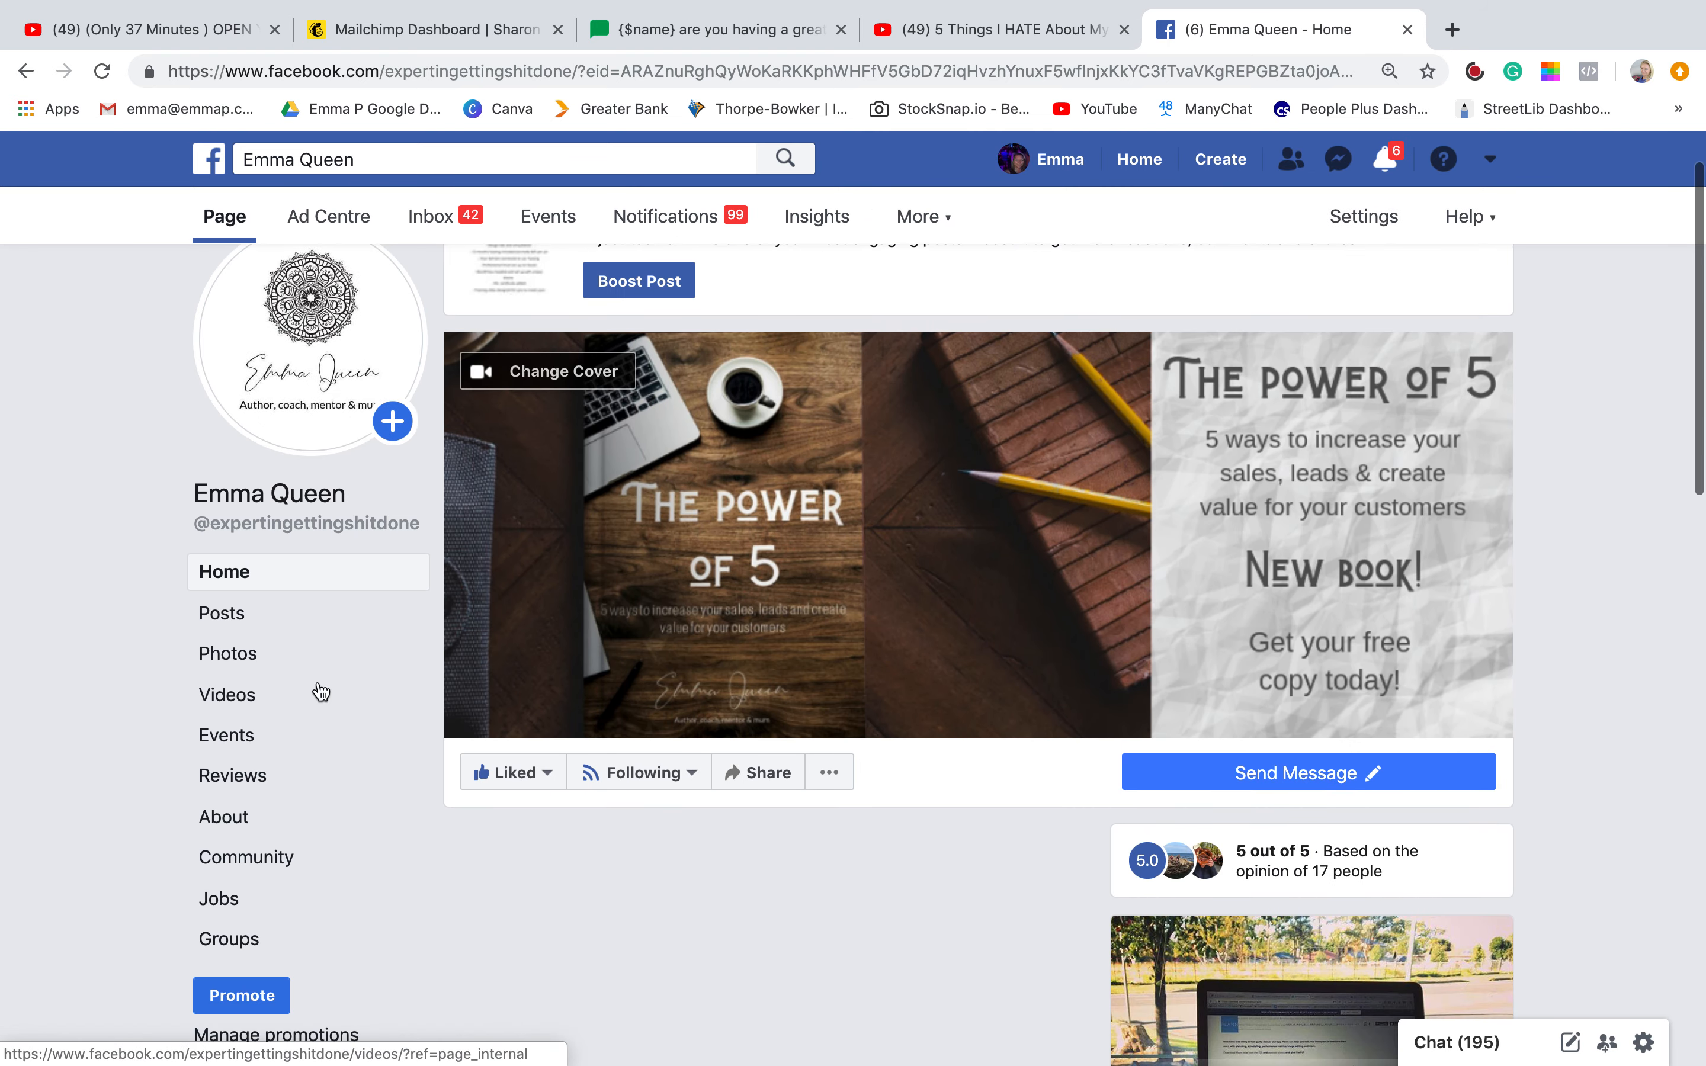
pyautogui.click(240, 695)
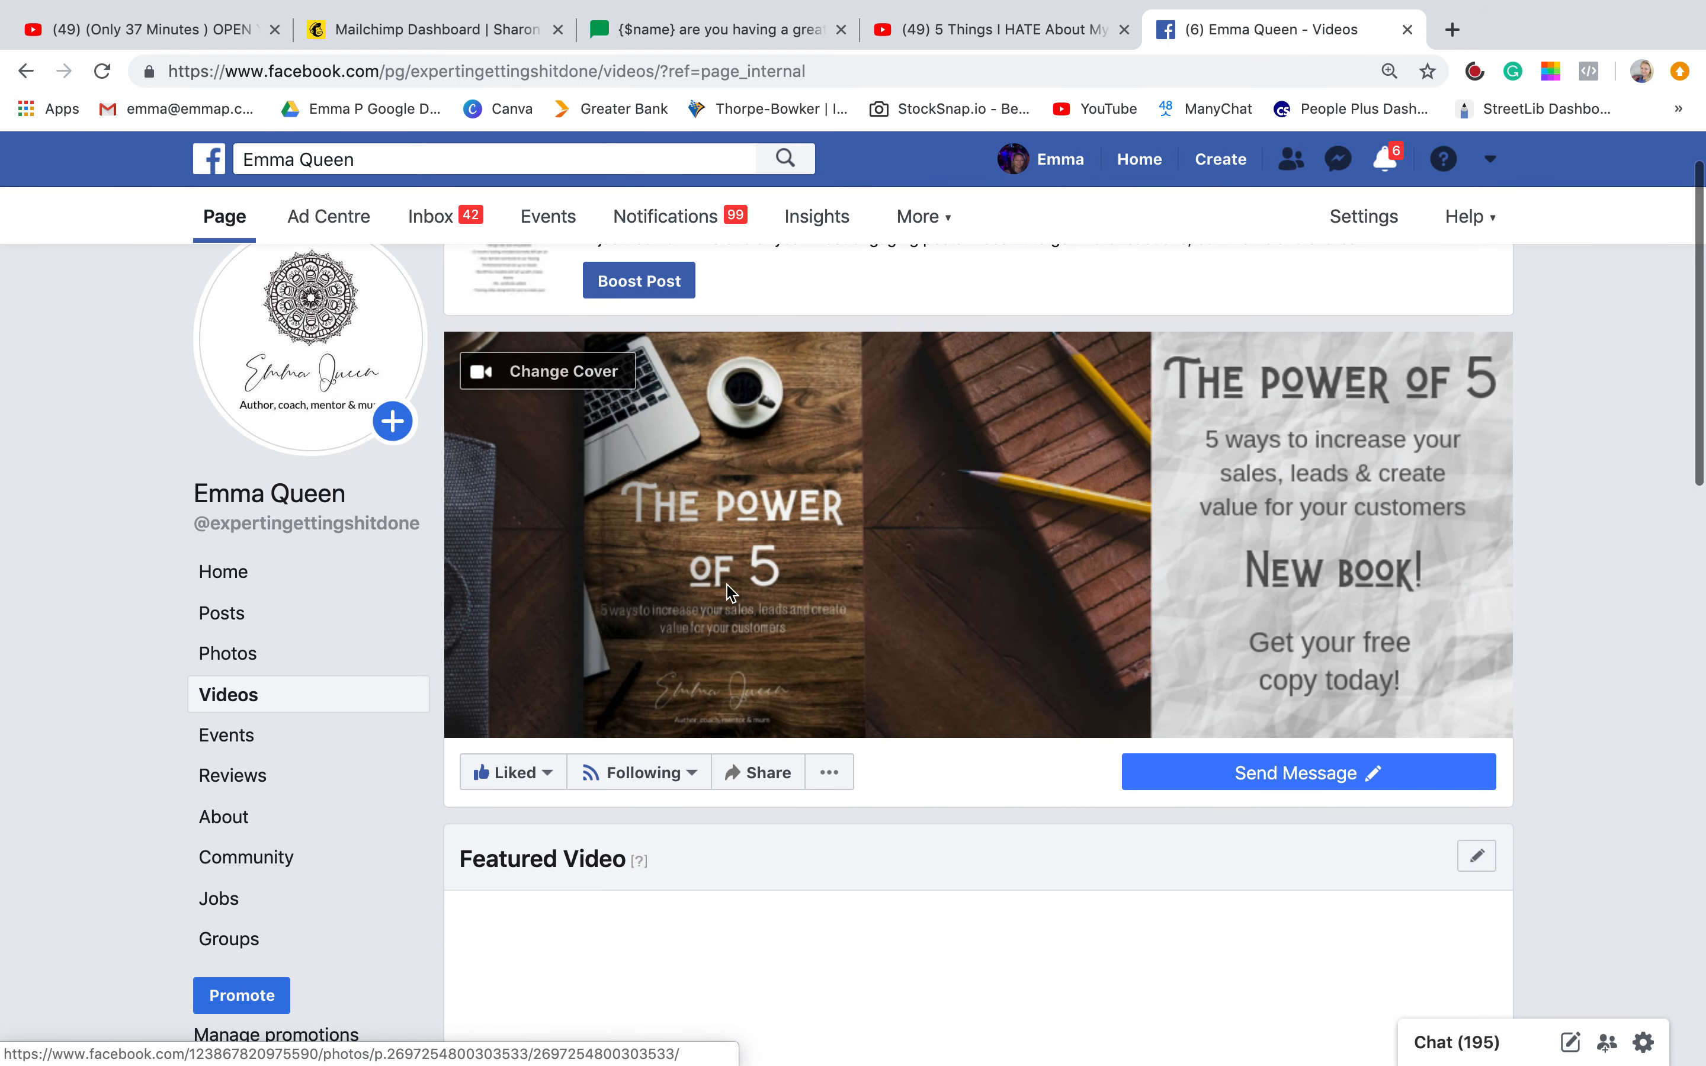
# Open the page video "Why creating an eBook for your business is important", pause it and copy its web address.
pyautogui.scroll(-5, 729, 593)
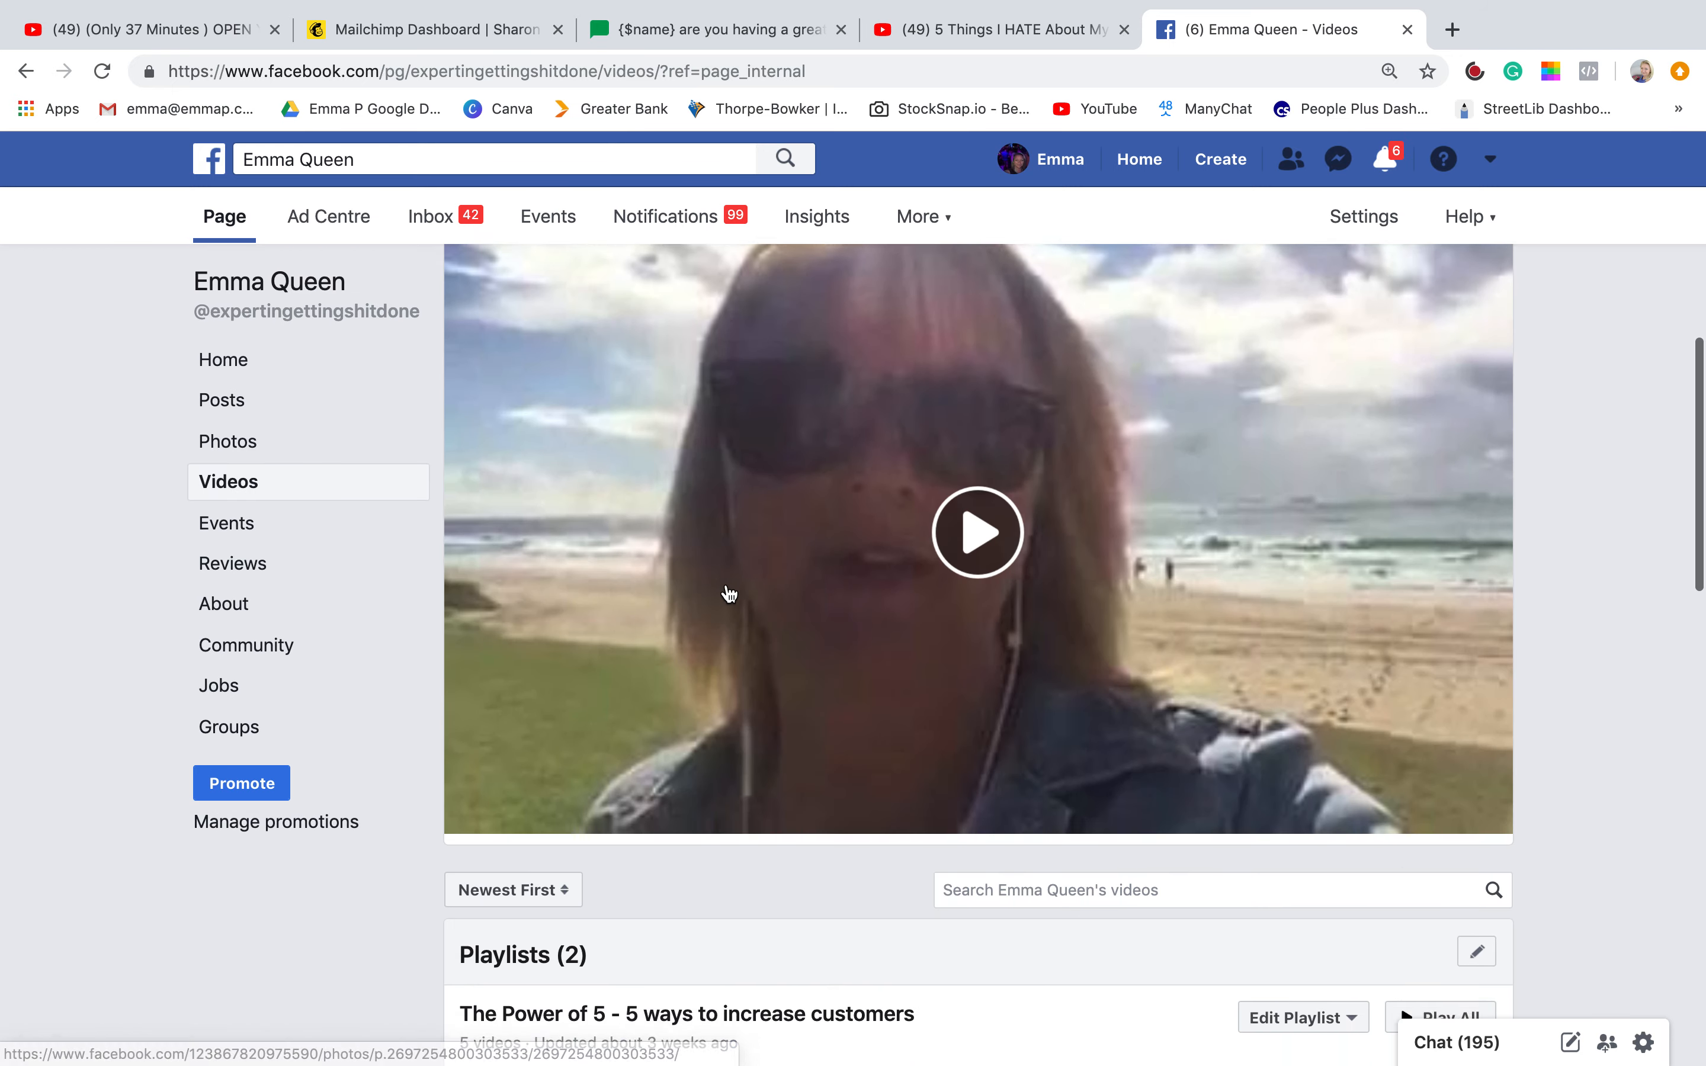
pyautogui.click(603, 570)
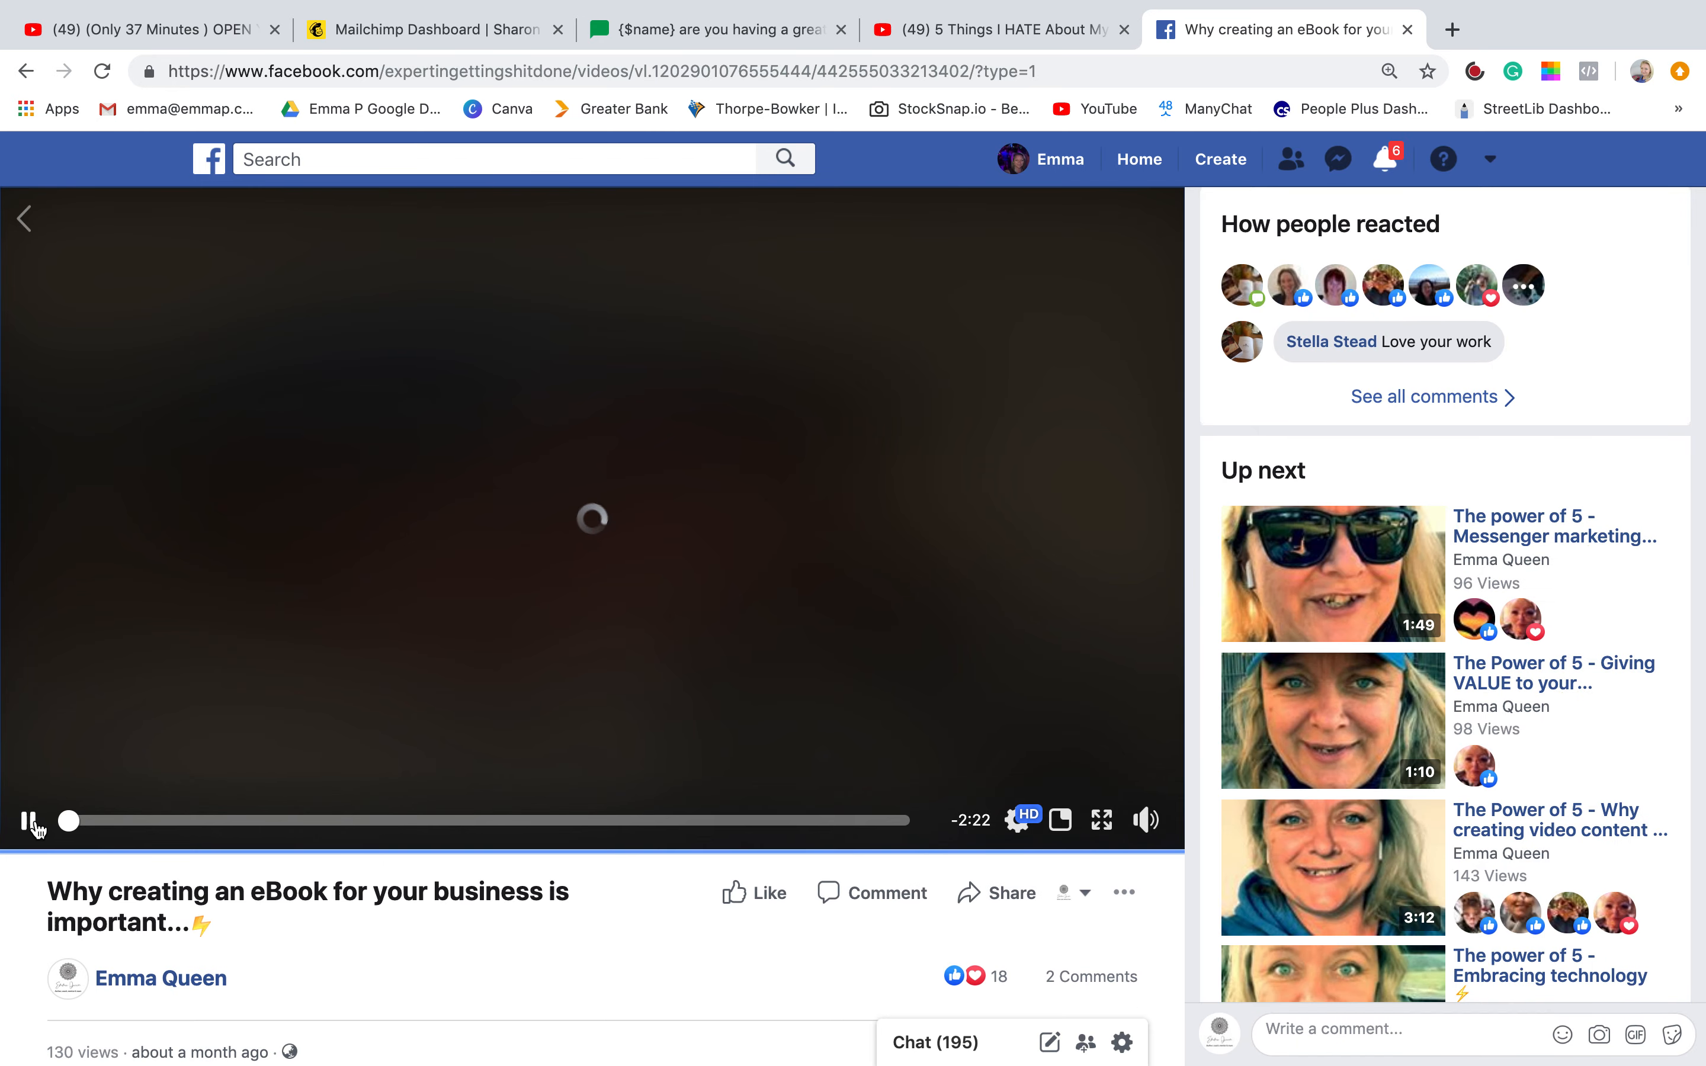
pyautogui.click(28, 820)
pyautogui.click(581, 73)
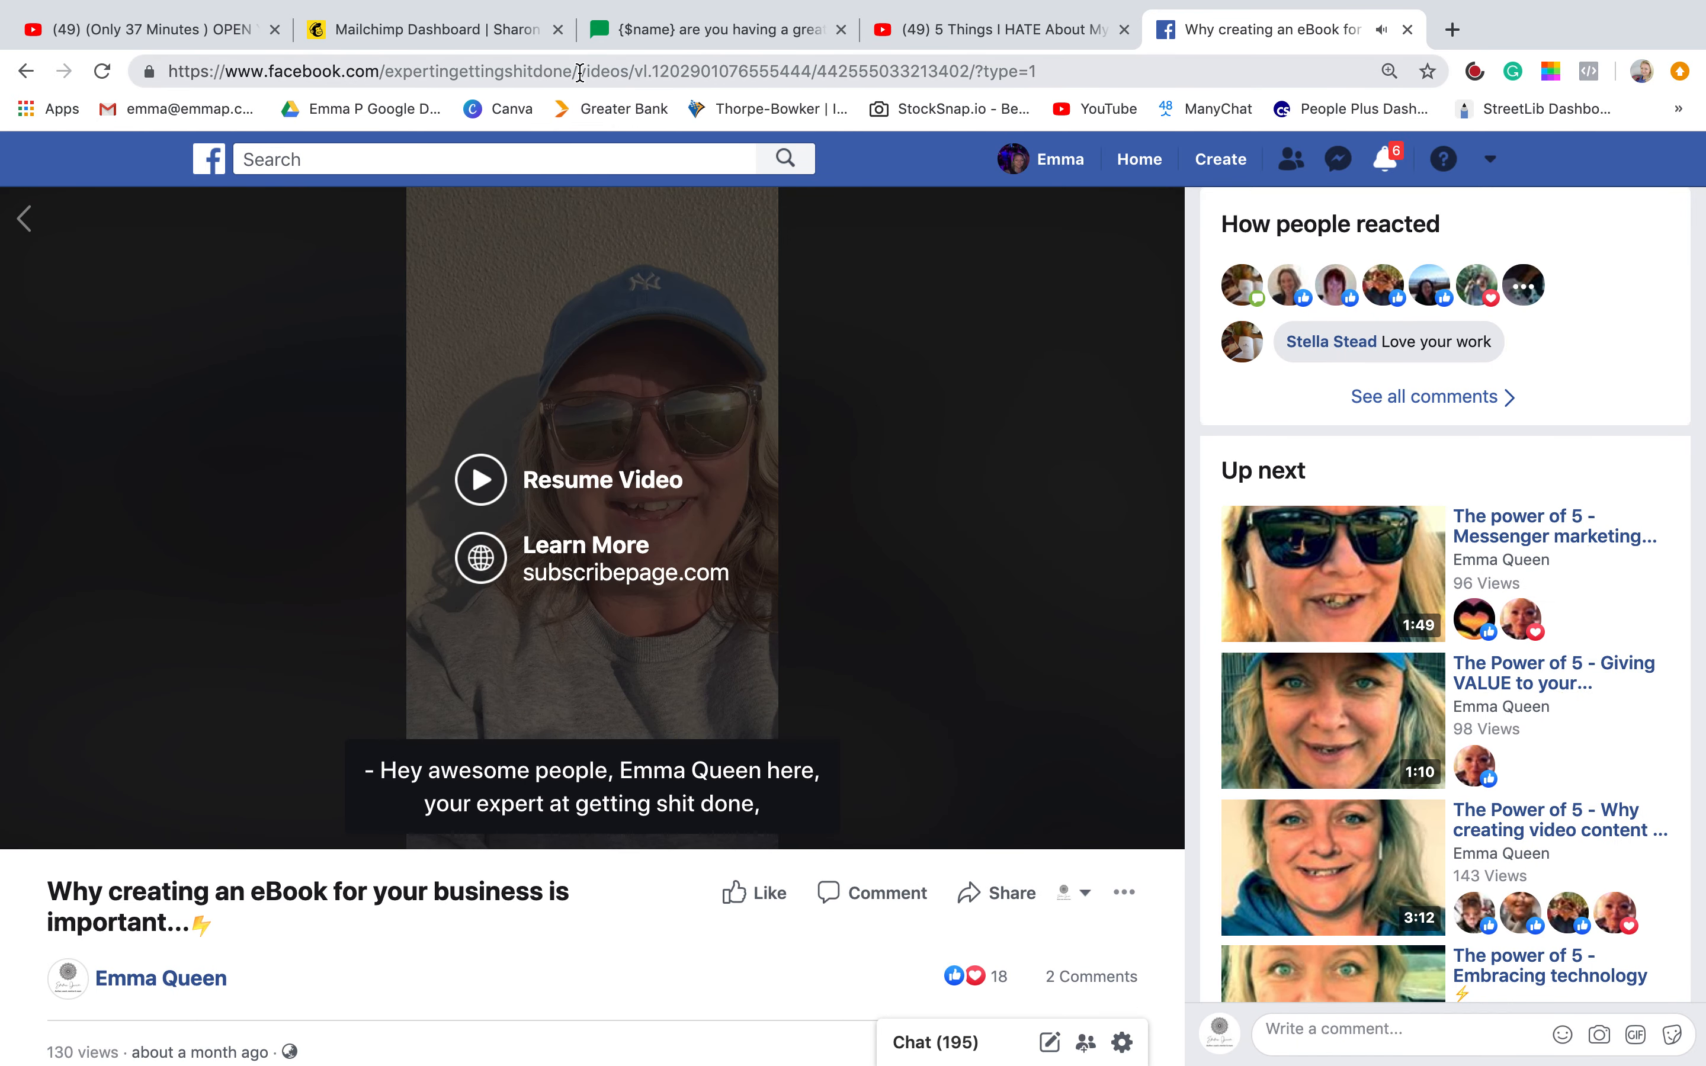
pyautogui.doubleClick(581, 73)
pyautogui.tripleClick(587, 73)
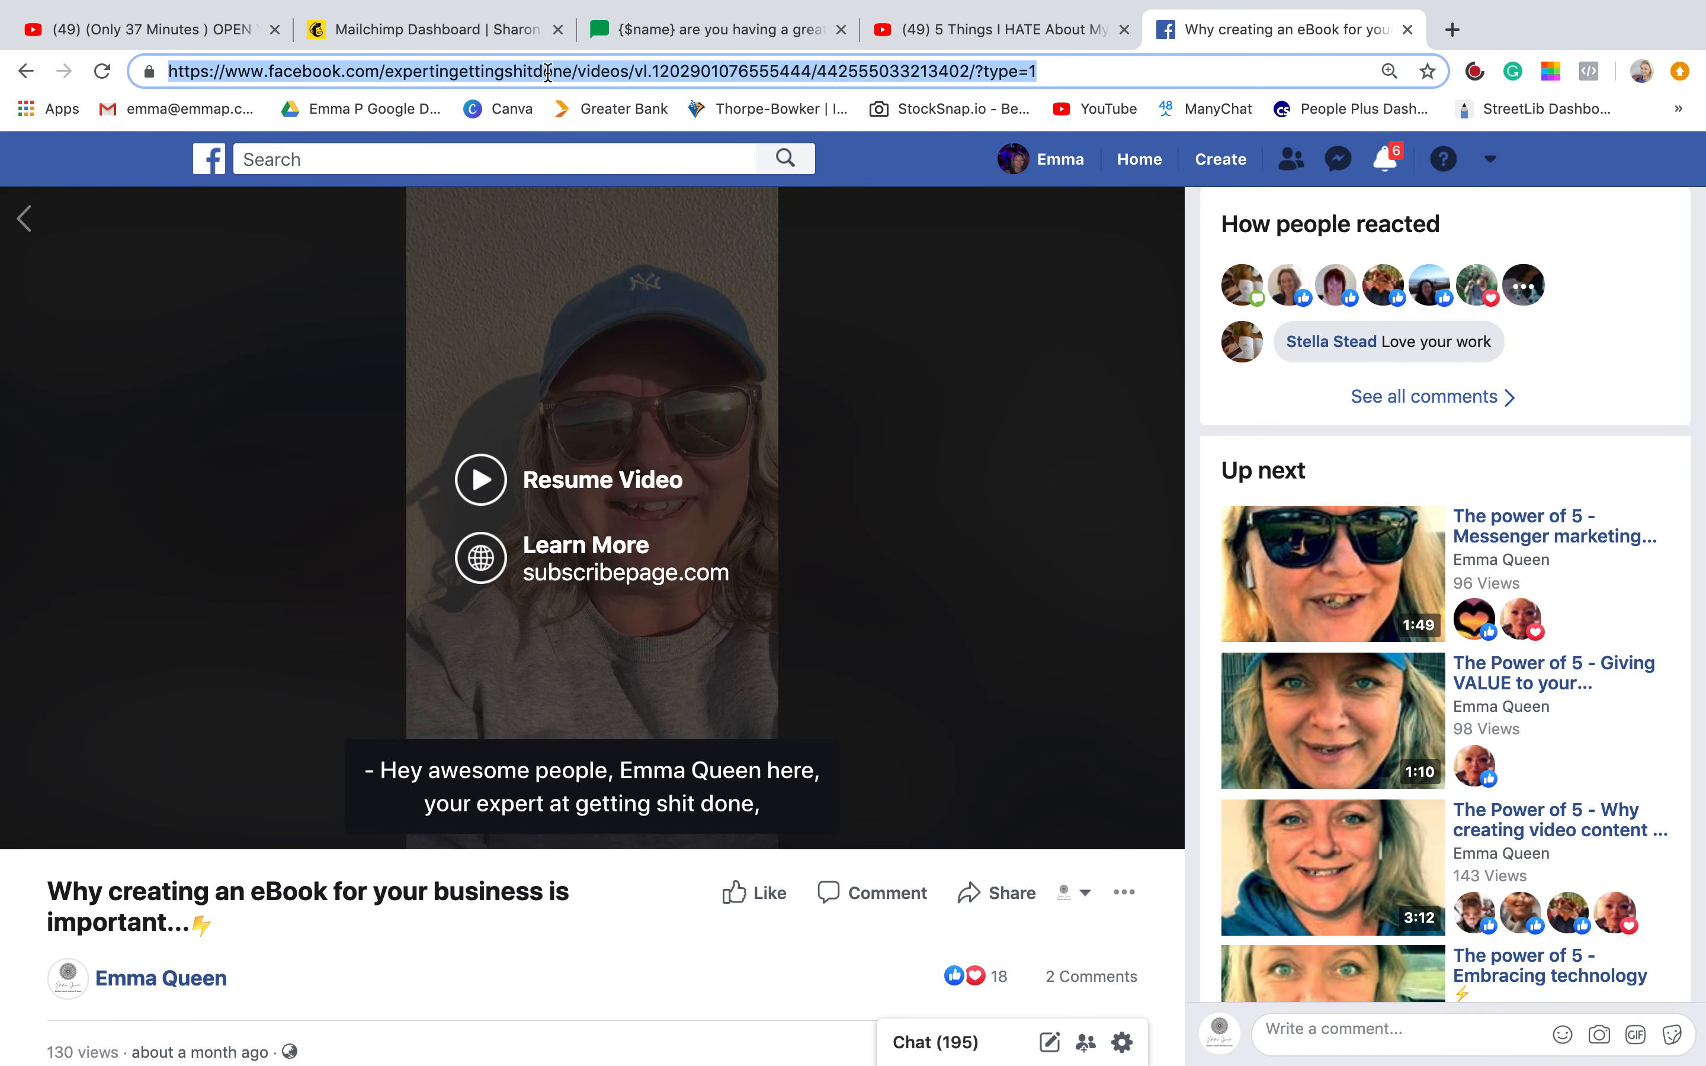
pyautogui.rightClick(557, 81)
pyautogui.click(594, 215)
# Return to MailerLite, paste the copied video address as the Facebook Post block's social media post URL and apply it.
pyautogui.click(724, 32)
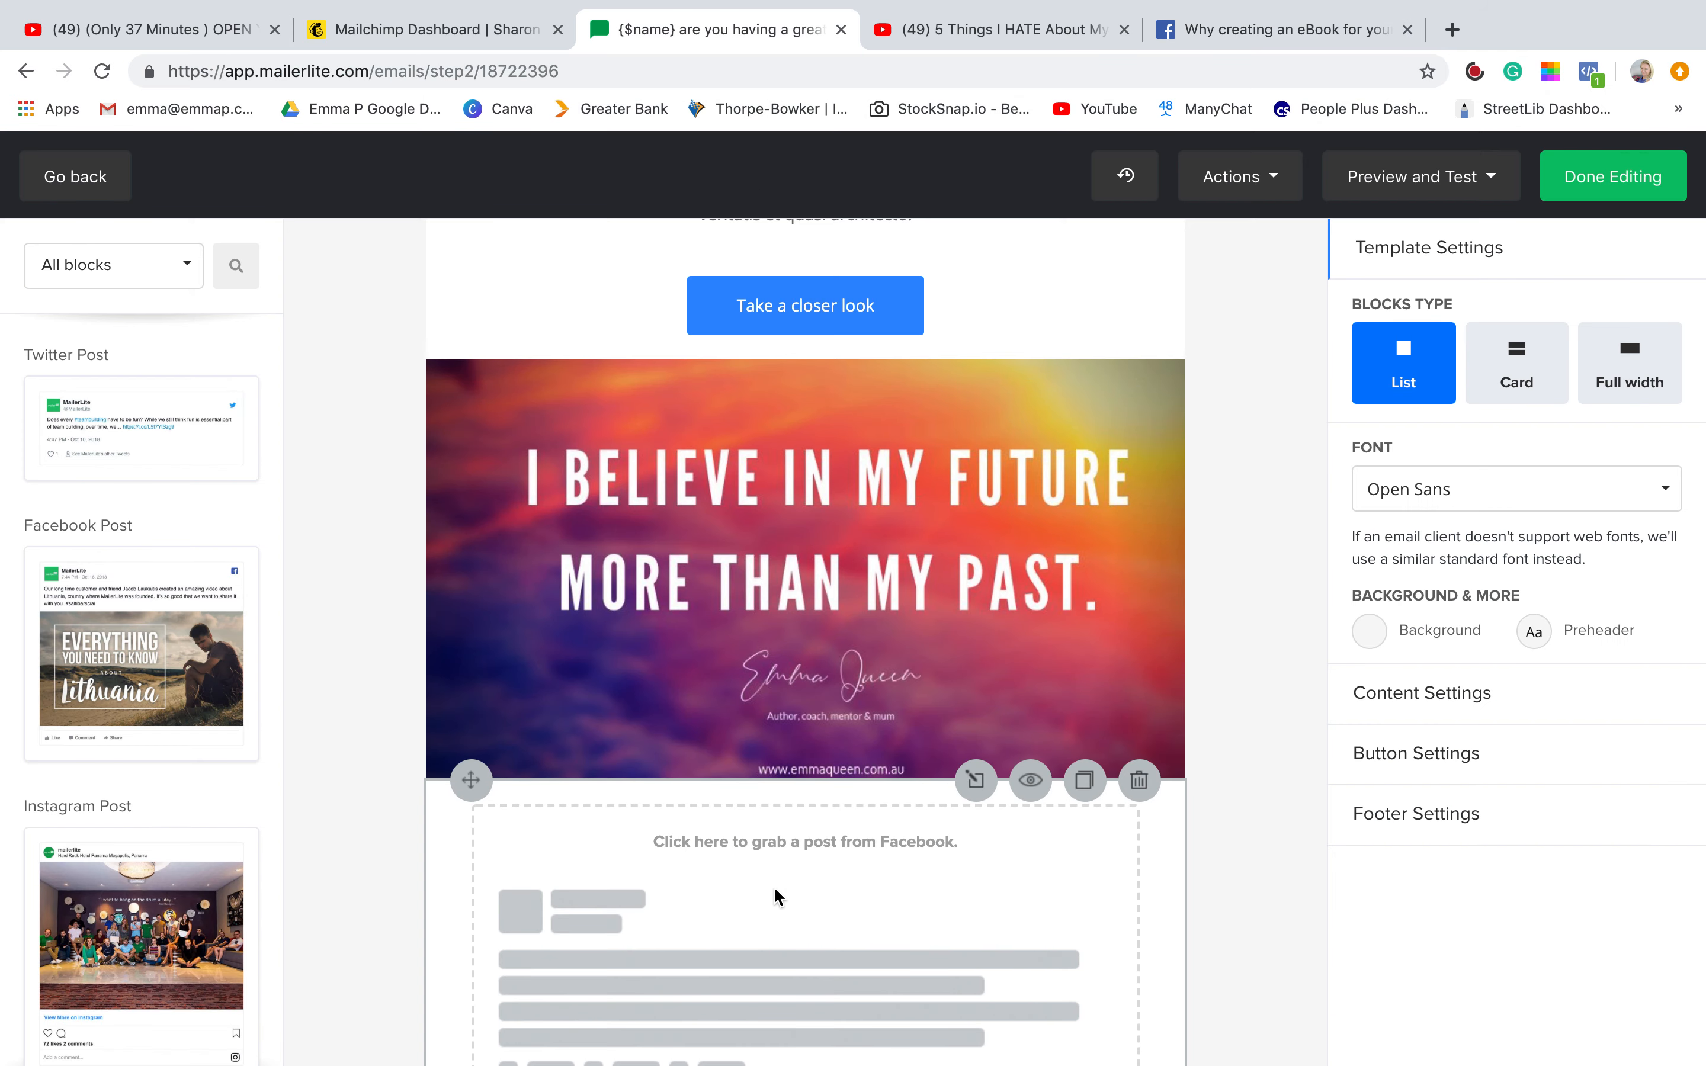
pyautogui.click(786, 899)
pyautogui.click(1221, 482)
pyautogui.rightClick(1212, 474)
pyautogui.click(1258, 634)
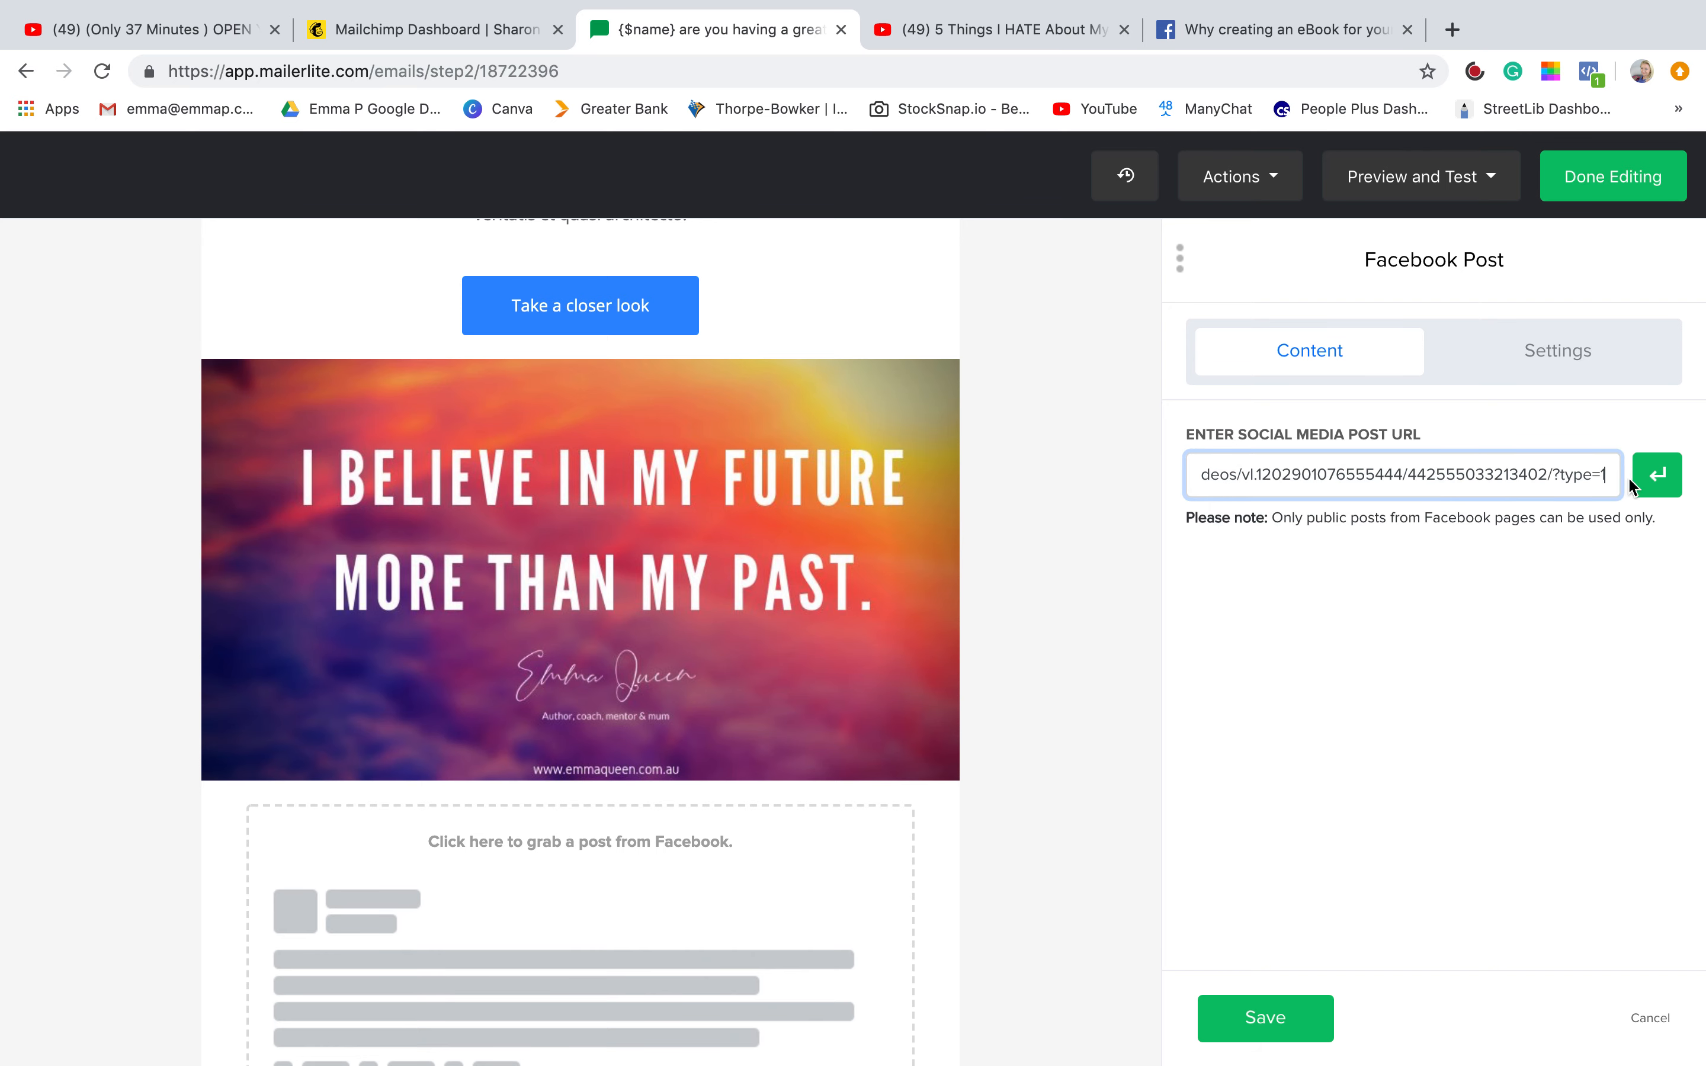
pyautogui.click(1653, 479)
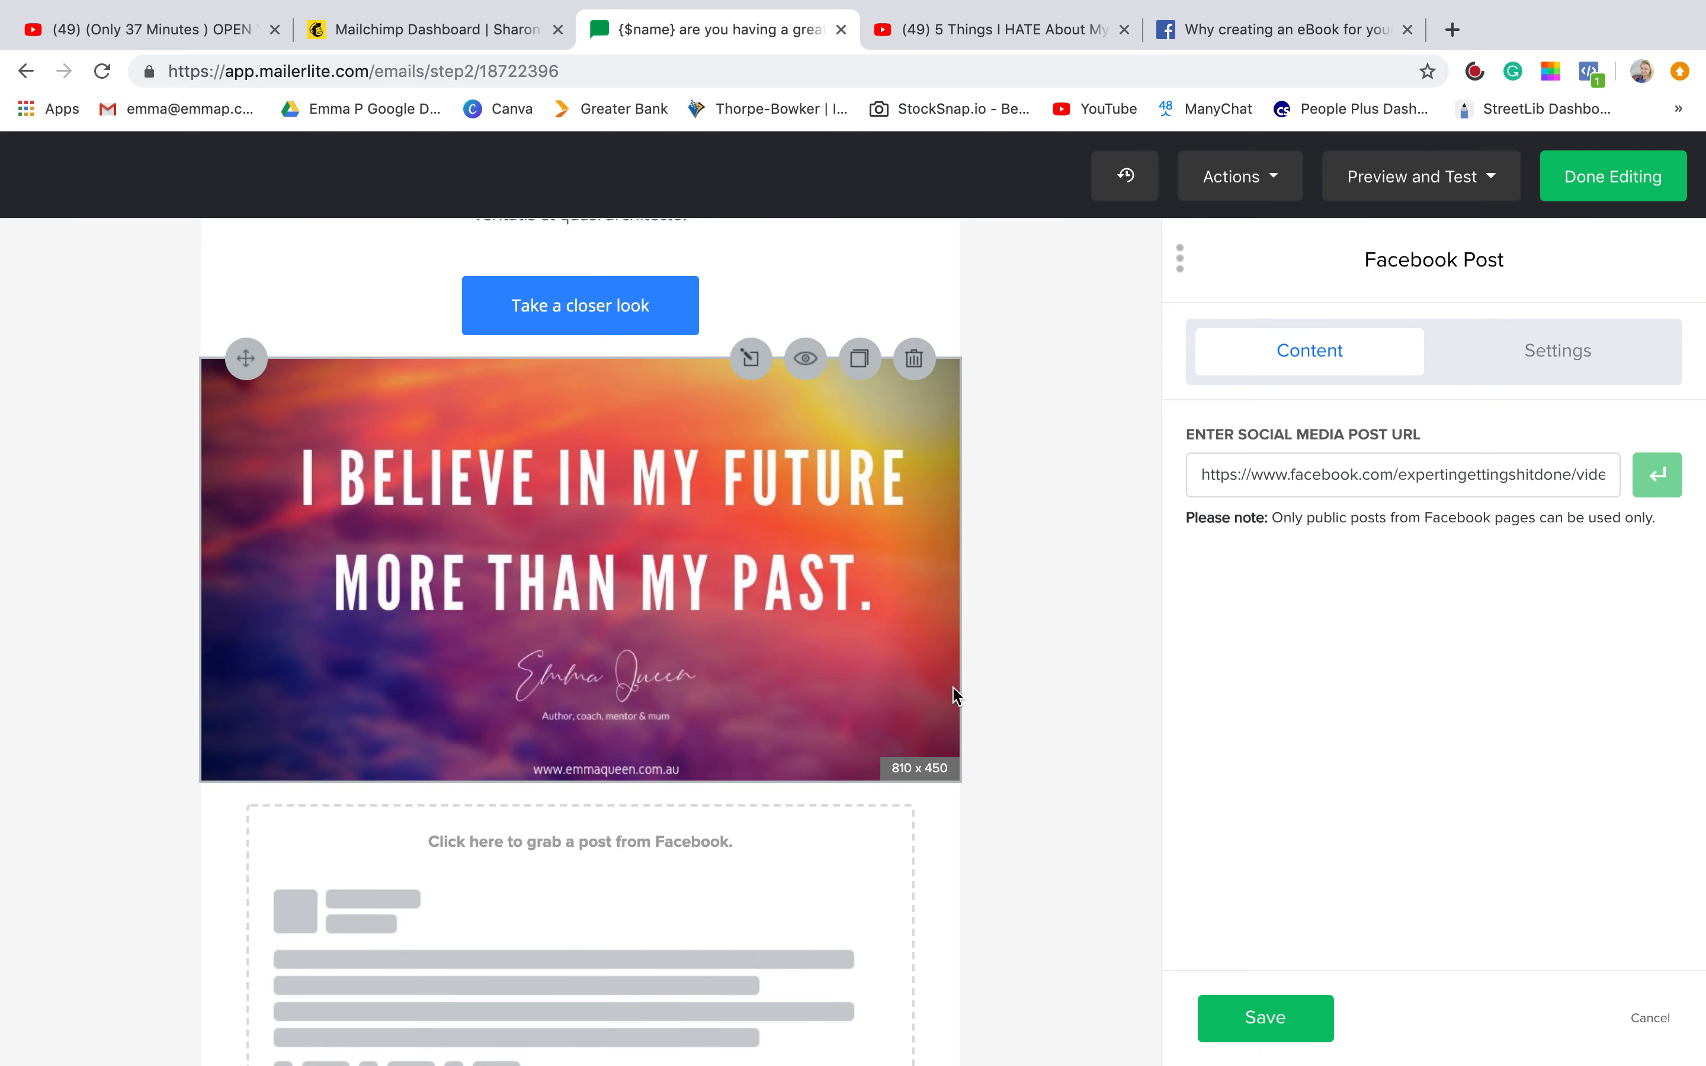
# Look over the imported Facebook post in the email and save the Facebook Post block.
pyautogui.scroll(-7, 759, 743)
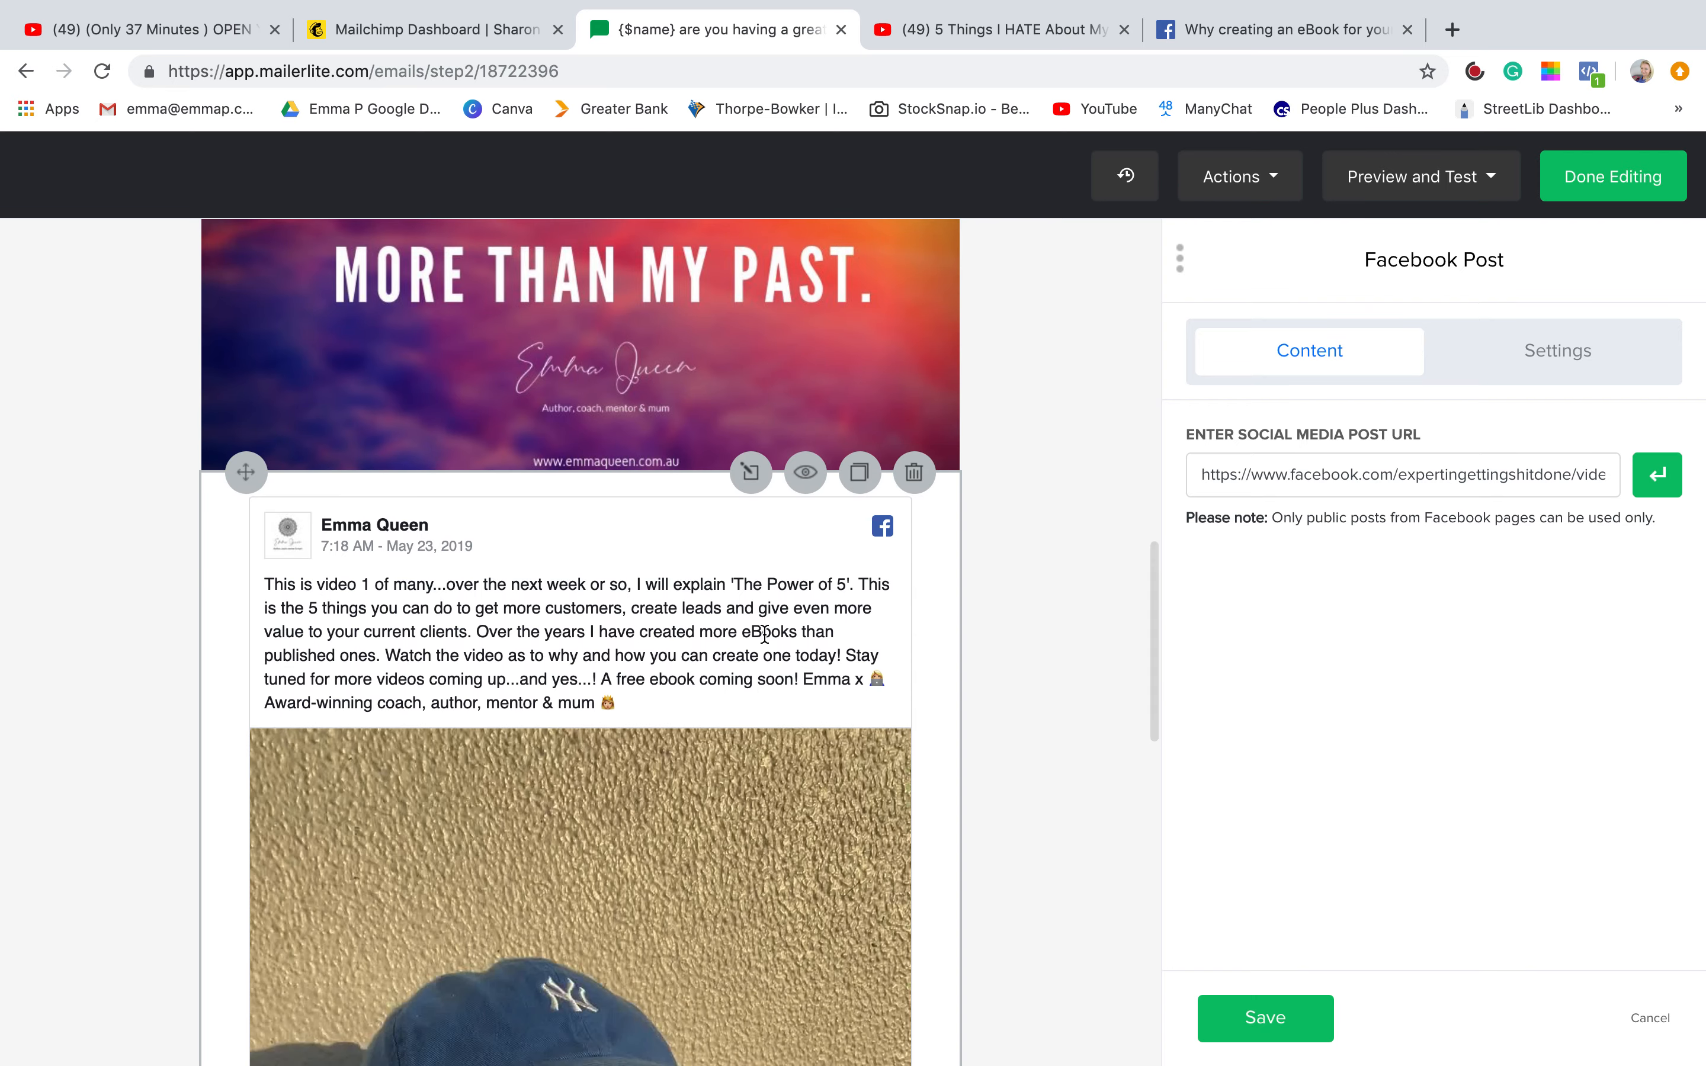
pyautogui.scroll(-4, 763, 633)
pyautogui.scroll(-10, 764, 633)
pyautogui.scroll(12, 764, 633)
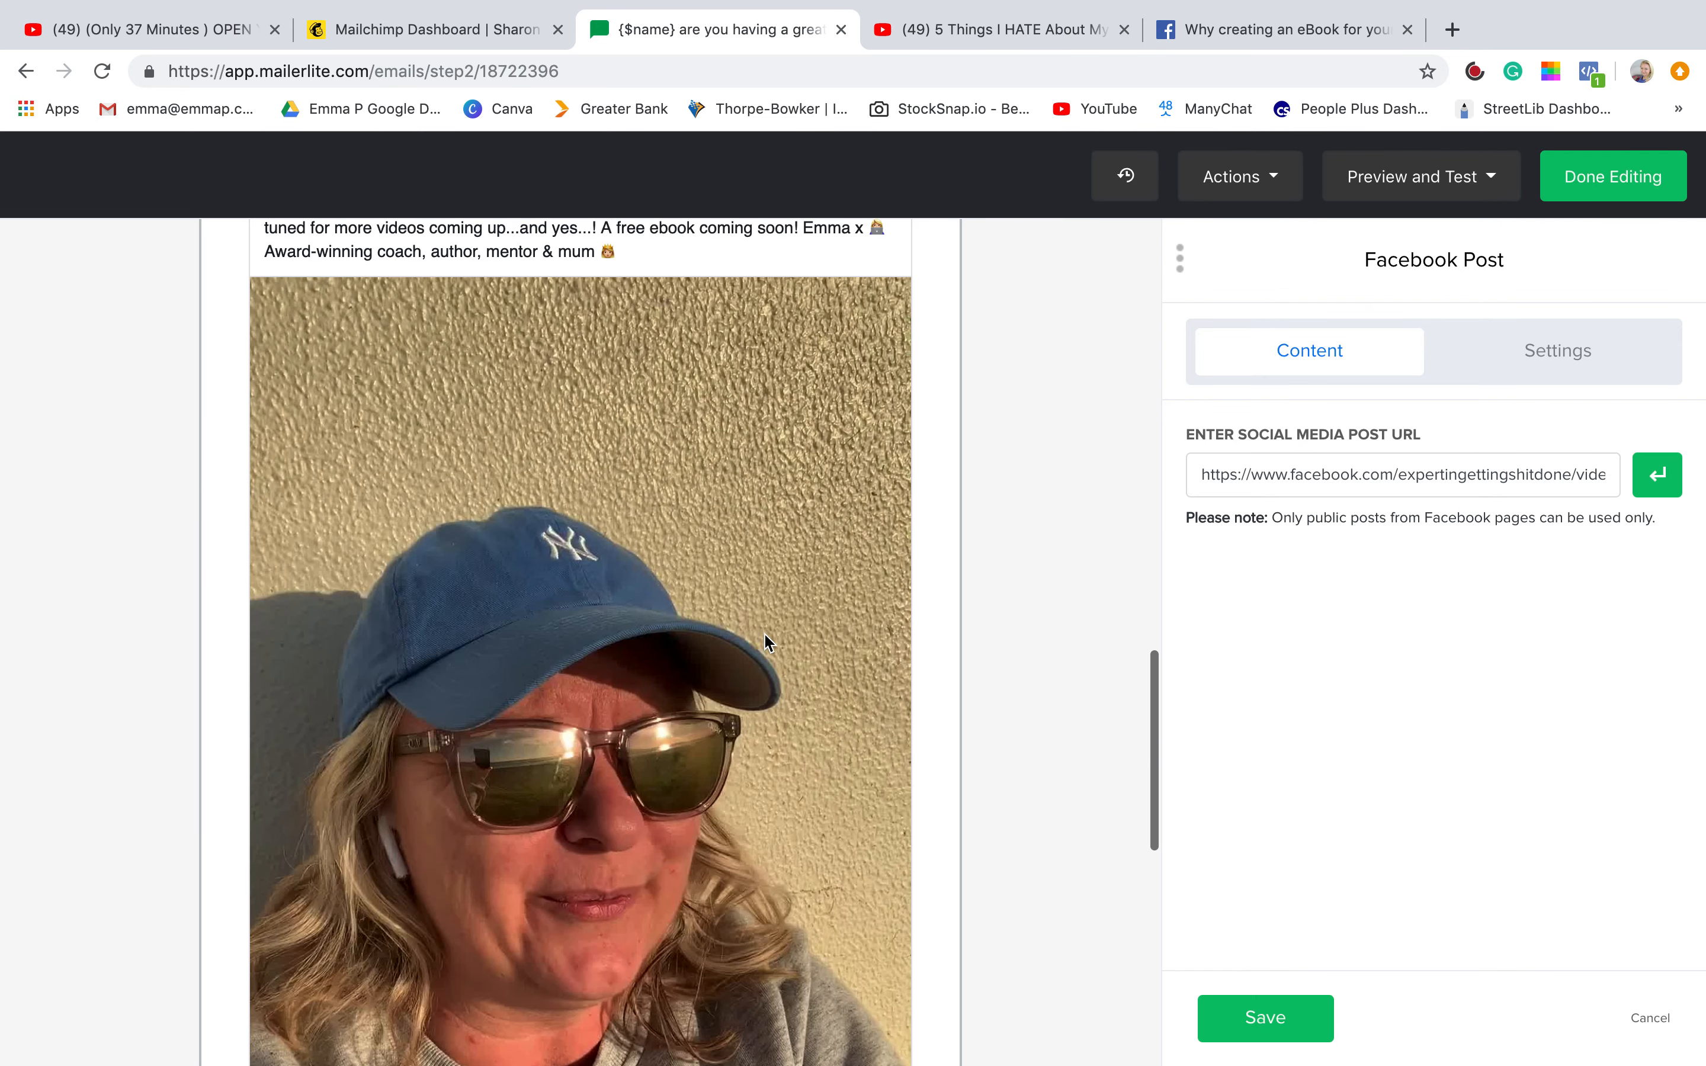
pyautogui.scroll(5, 765, 636)
pyautogui.scroll(3, 763, 632)
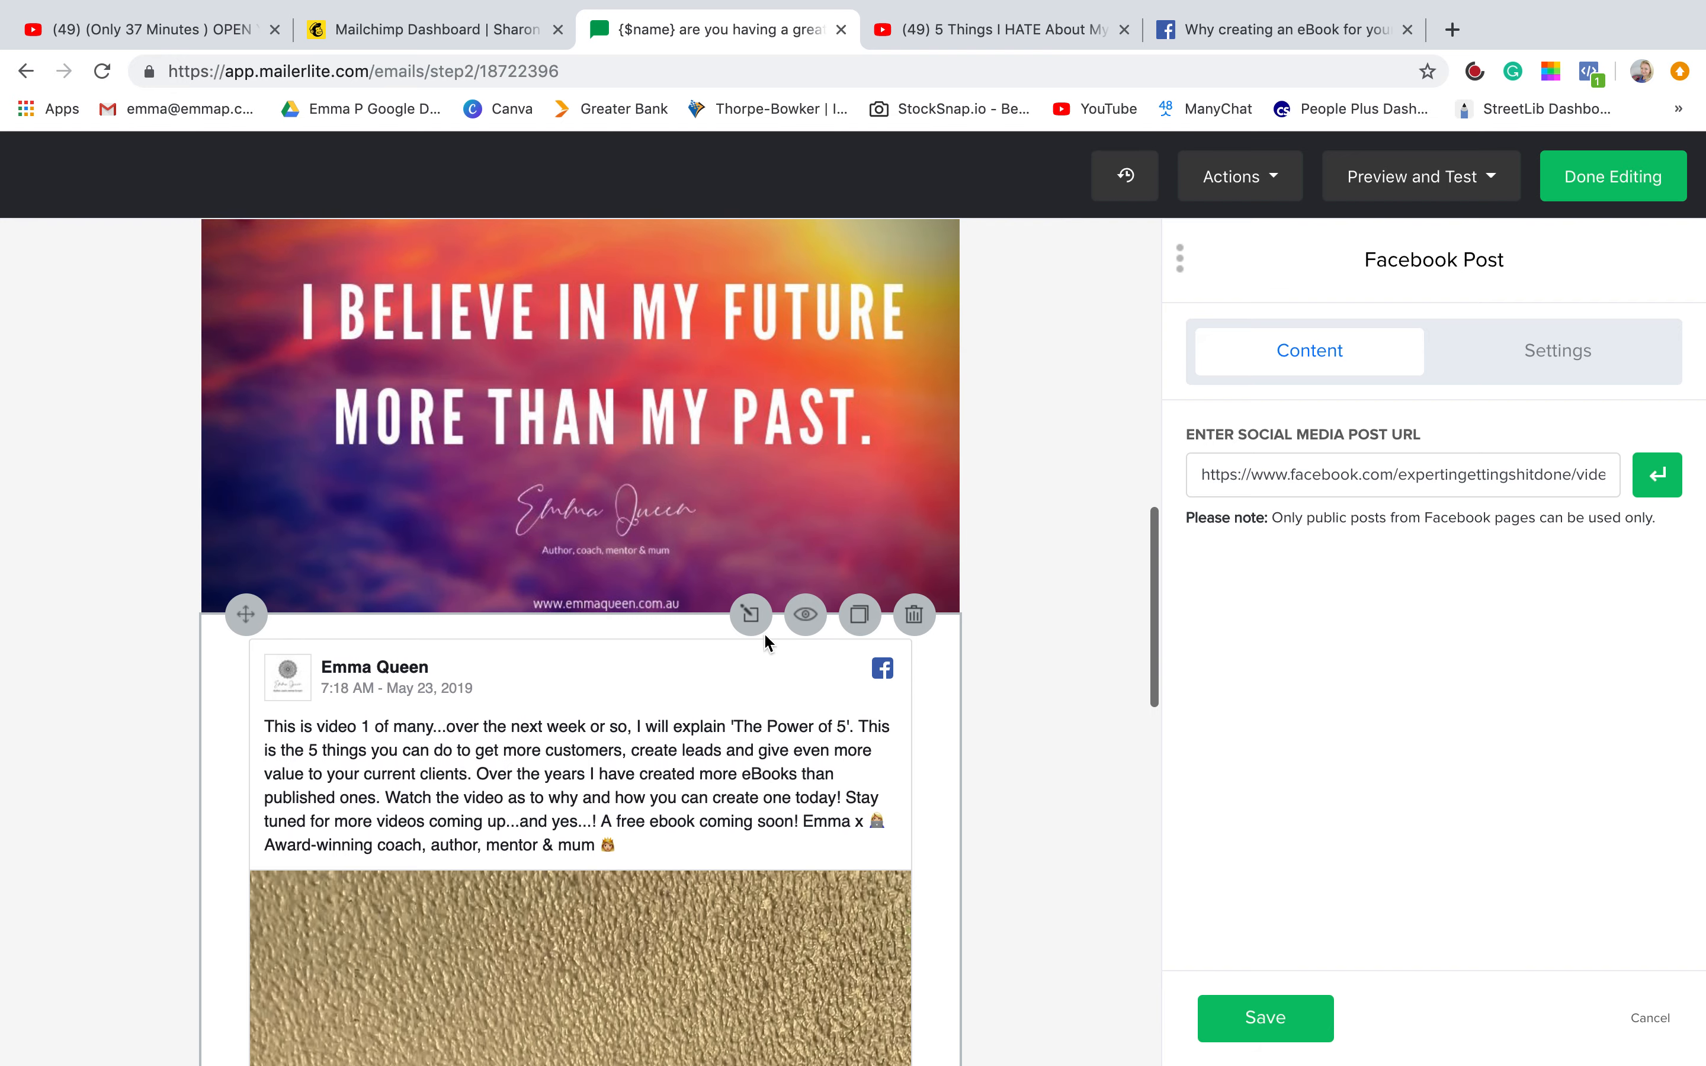
pyautogui.scroll(-2, 760, 649)
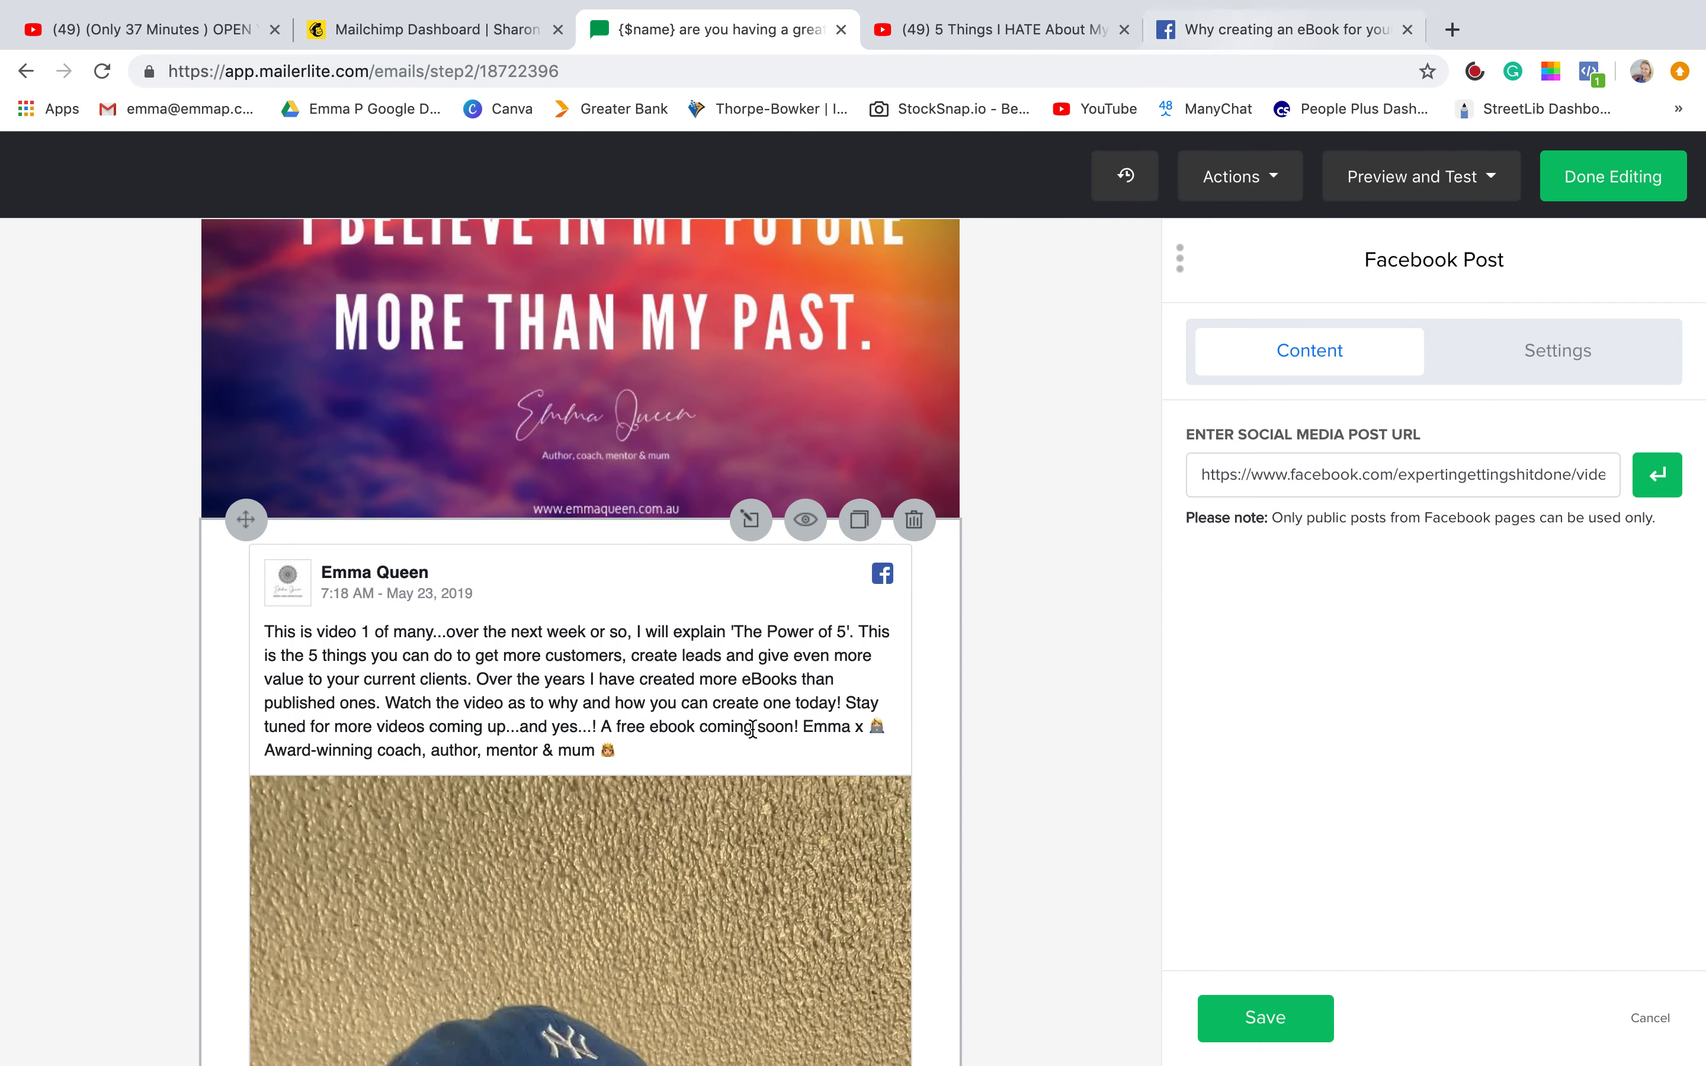
pyautogui.click(1263, 1018)
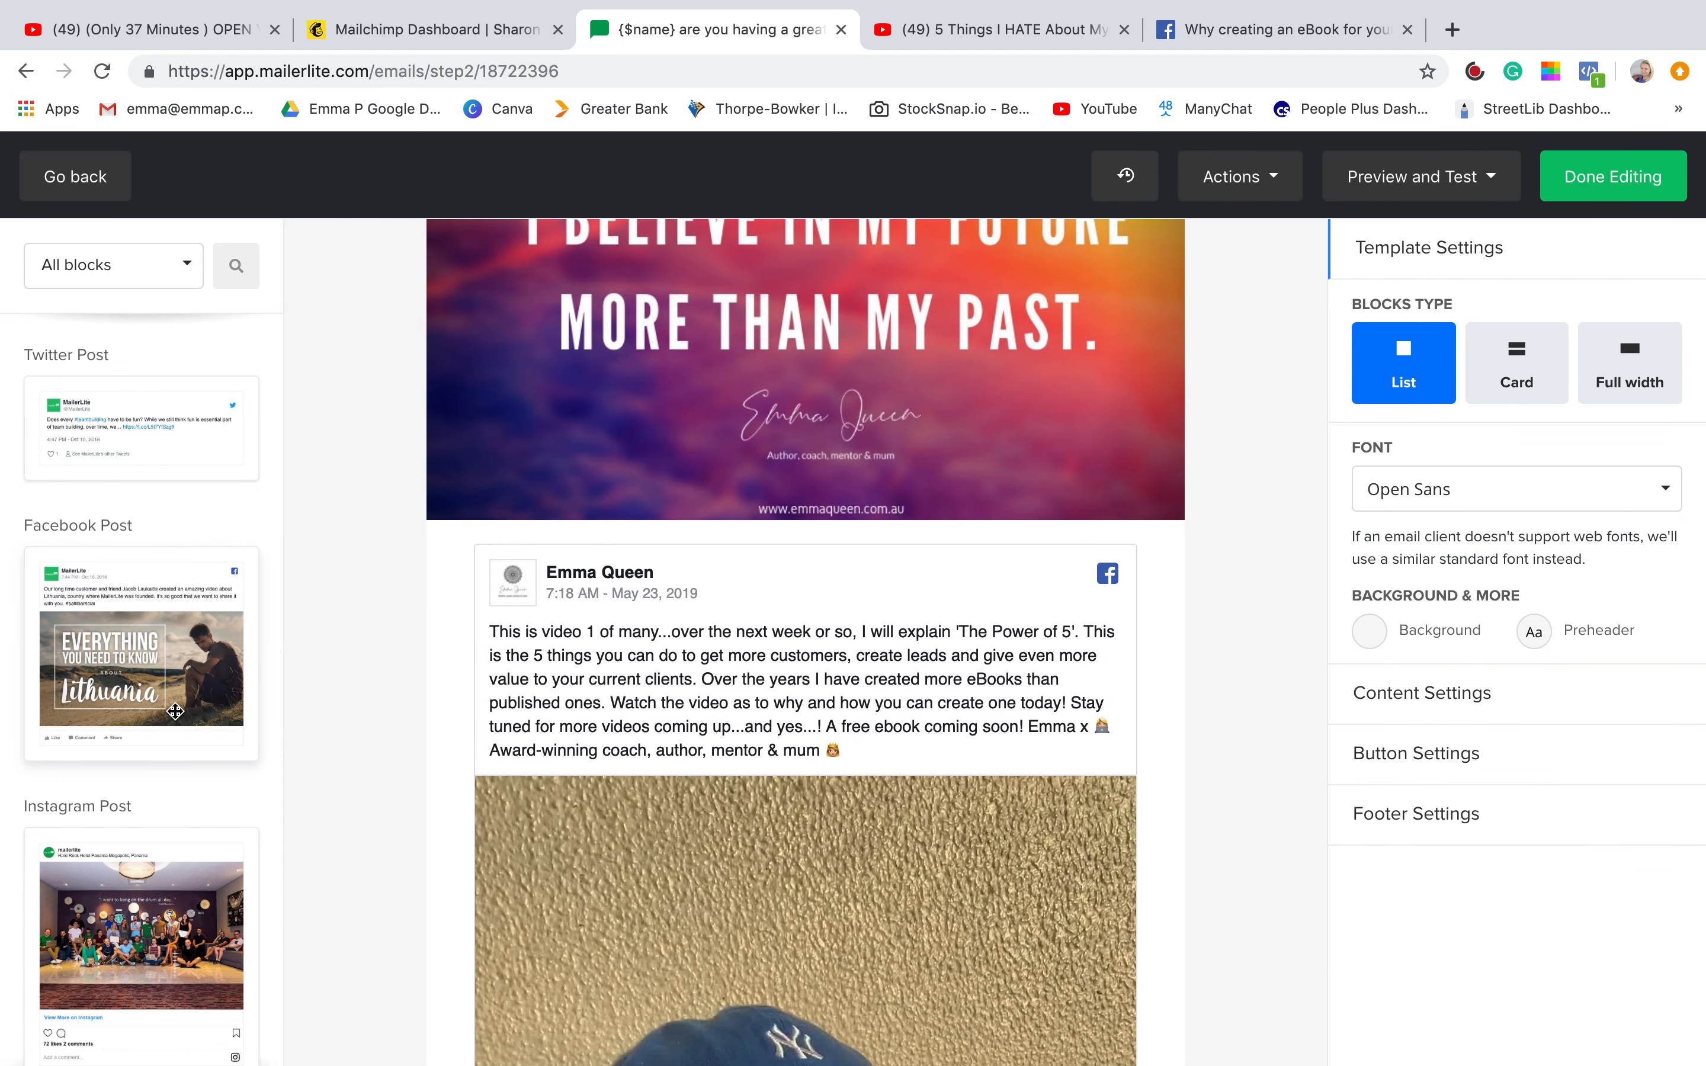
# Add a Footer 2 block between the Facebook post and the existing footer and open its Facebook social link for editing.
pyautogui.scroll(-5, 175, 712)
pyautogui.scroll(-5, 171, 601)
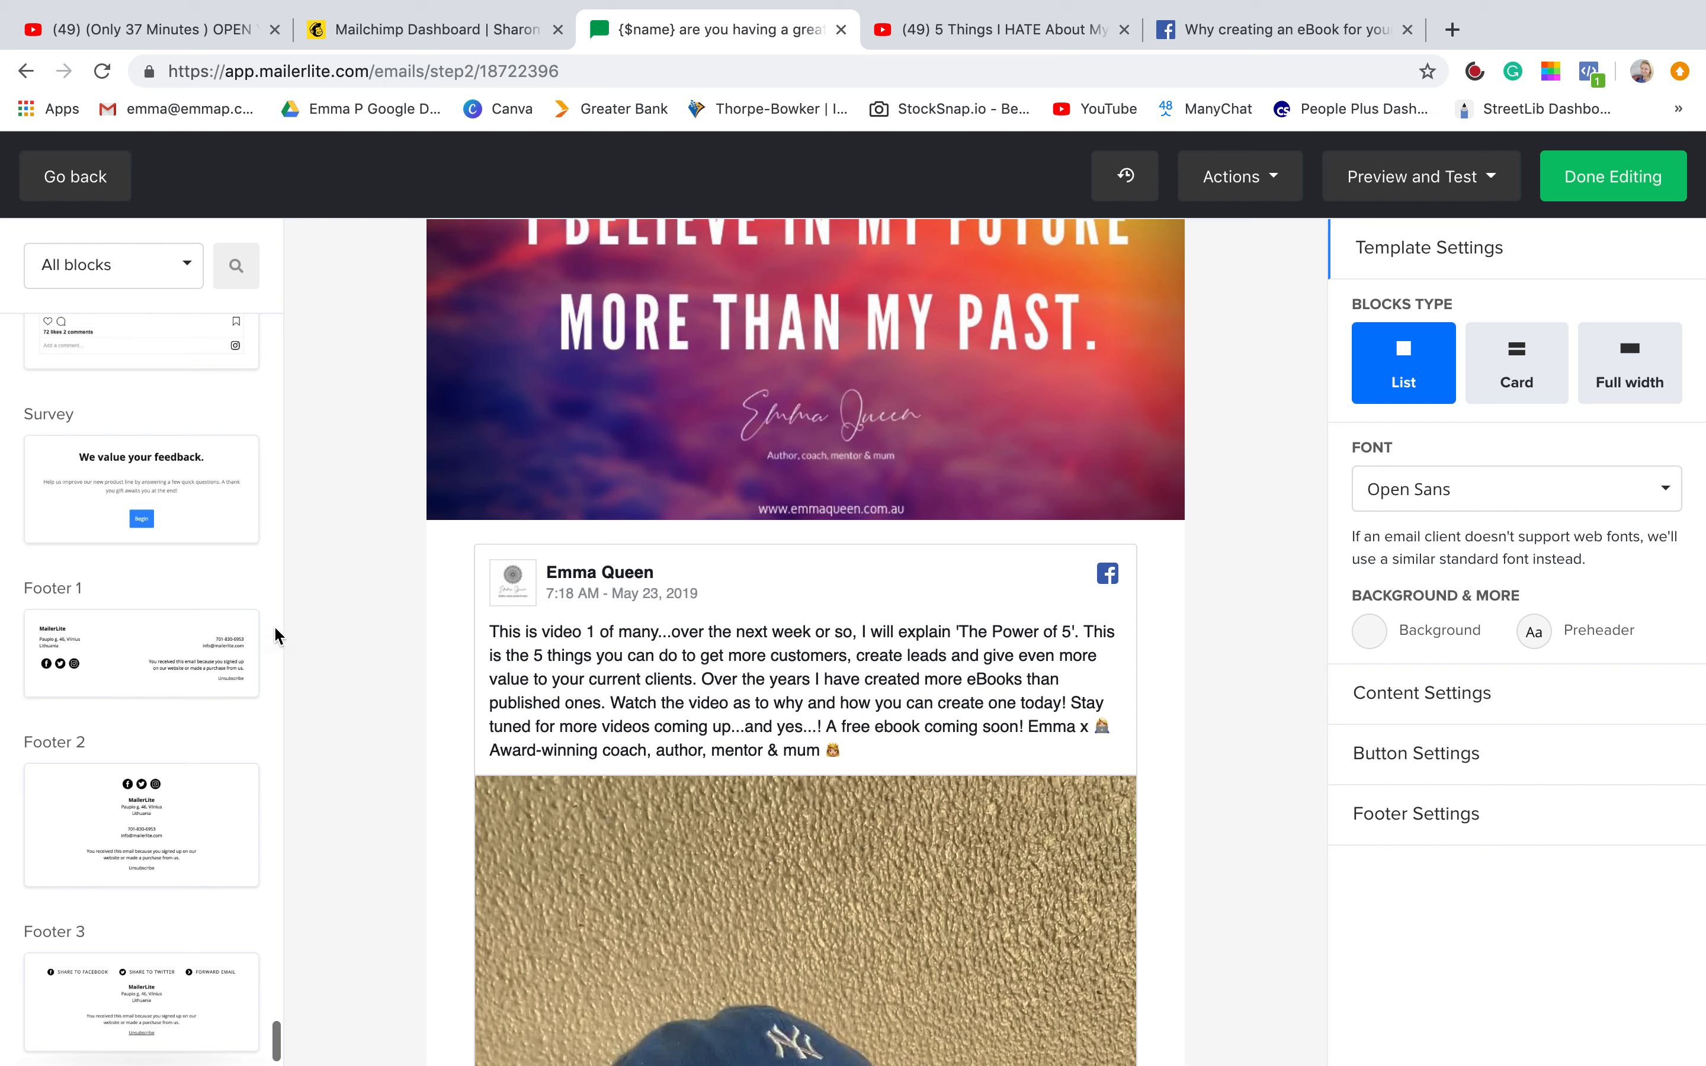
pyautogui.scroll(-10, 691, 703)
pyautogui.scroll(-7, 690, 703)
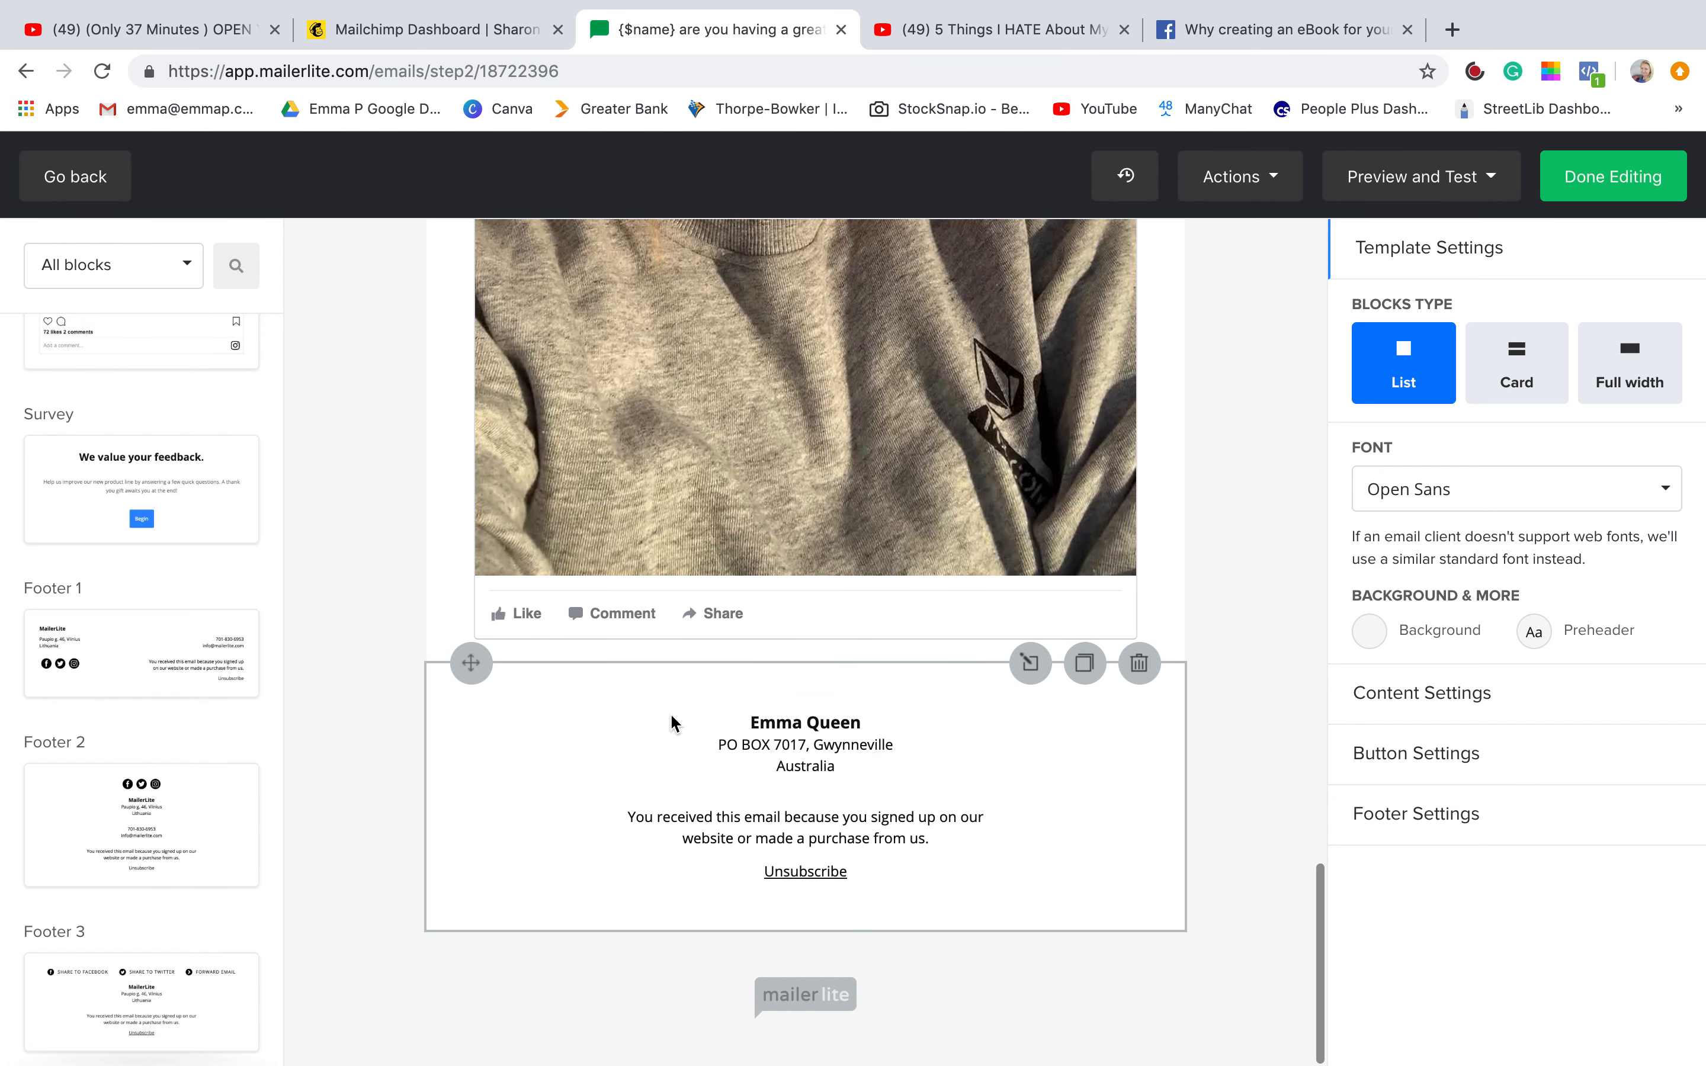
pyautogui.scroll(-1, 111, 795)
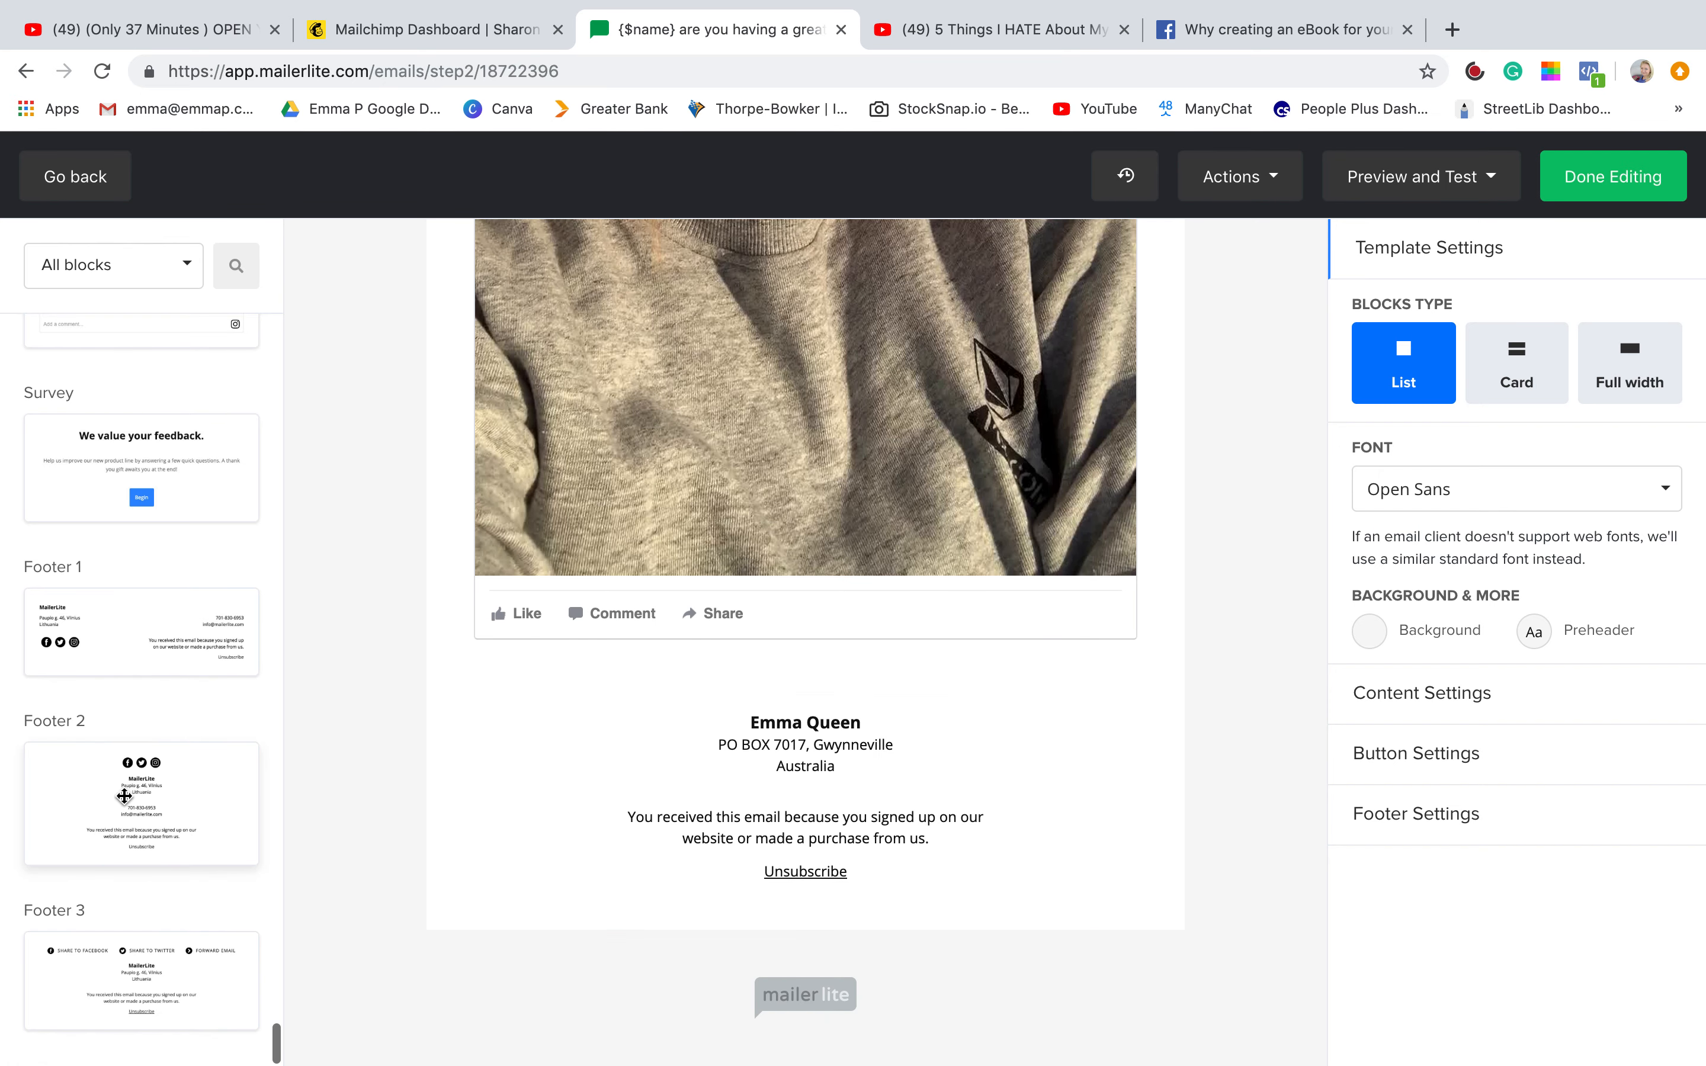
pyautogui.moveTo(124, 796); pyautogui.dragTo(798, 695)
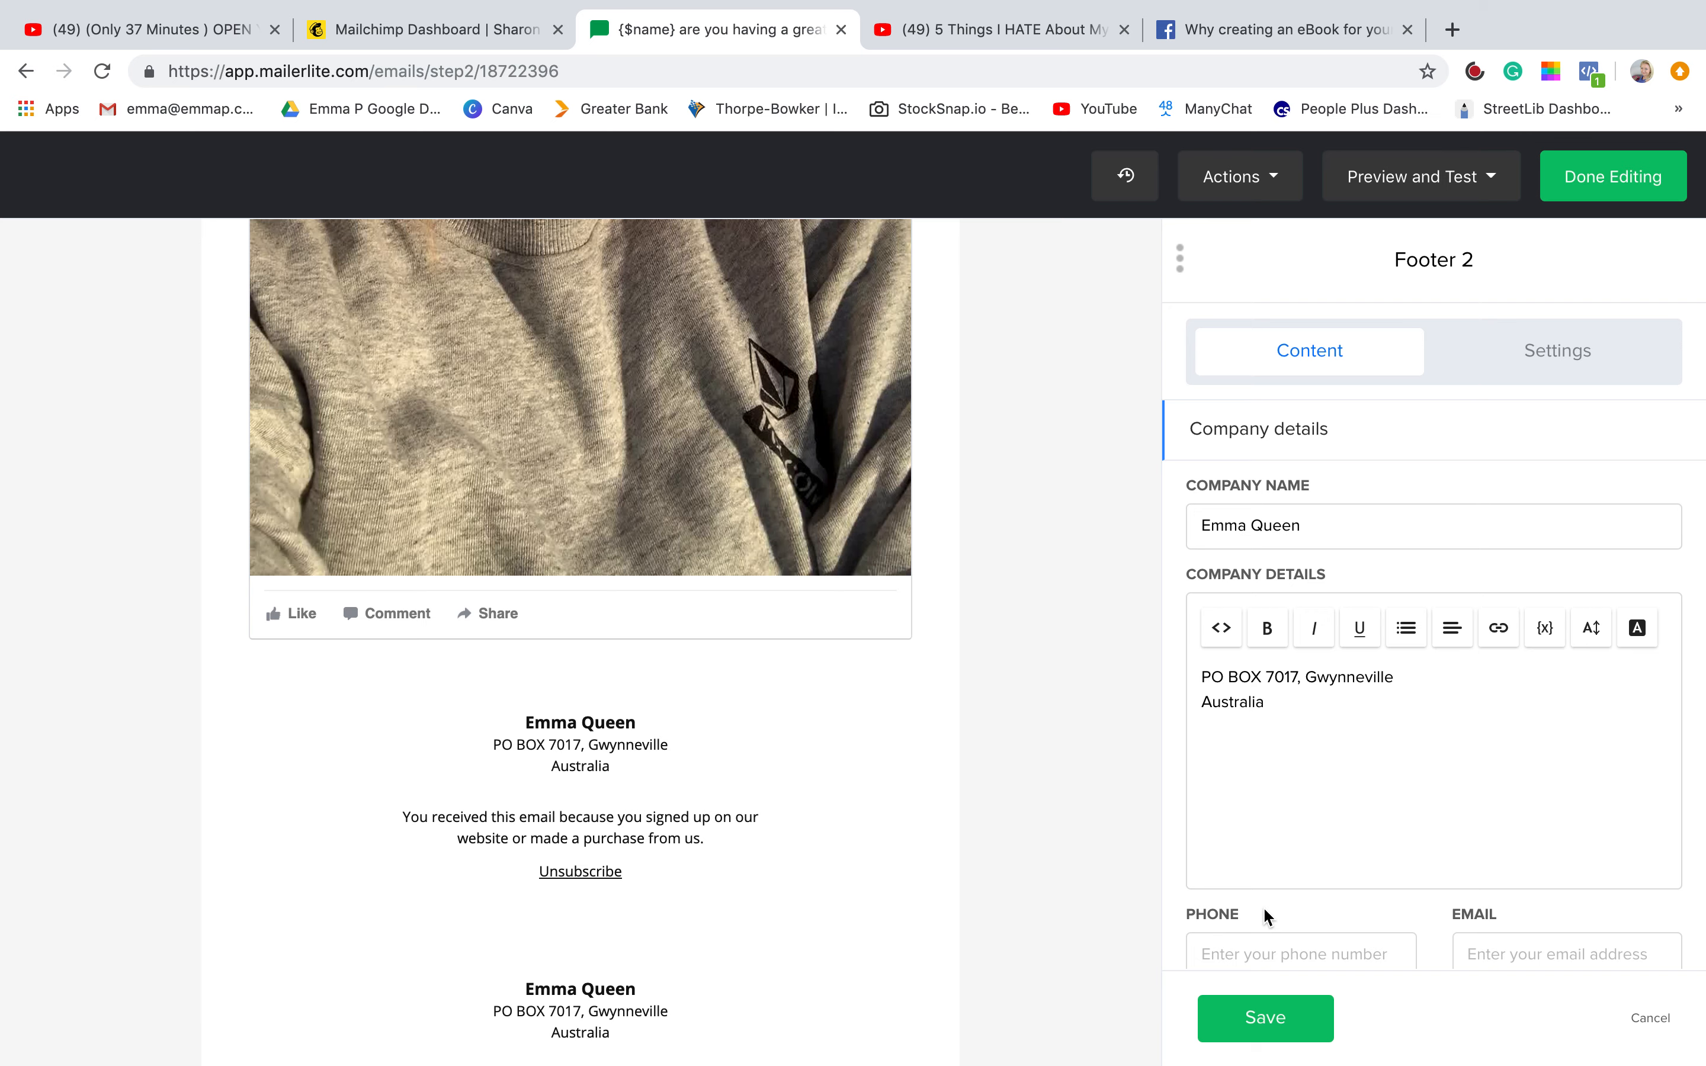
pyautogui.scroll(-3, 1266, 915)
pyautogui.click(1265, 865)
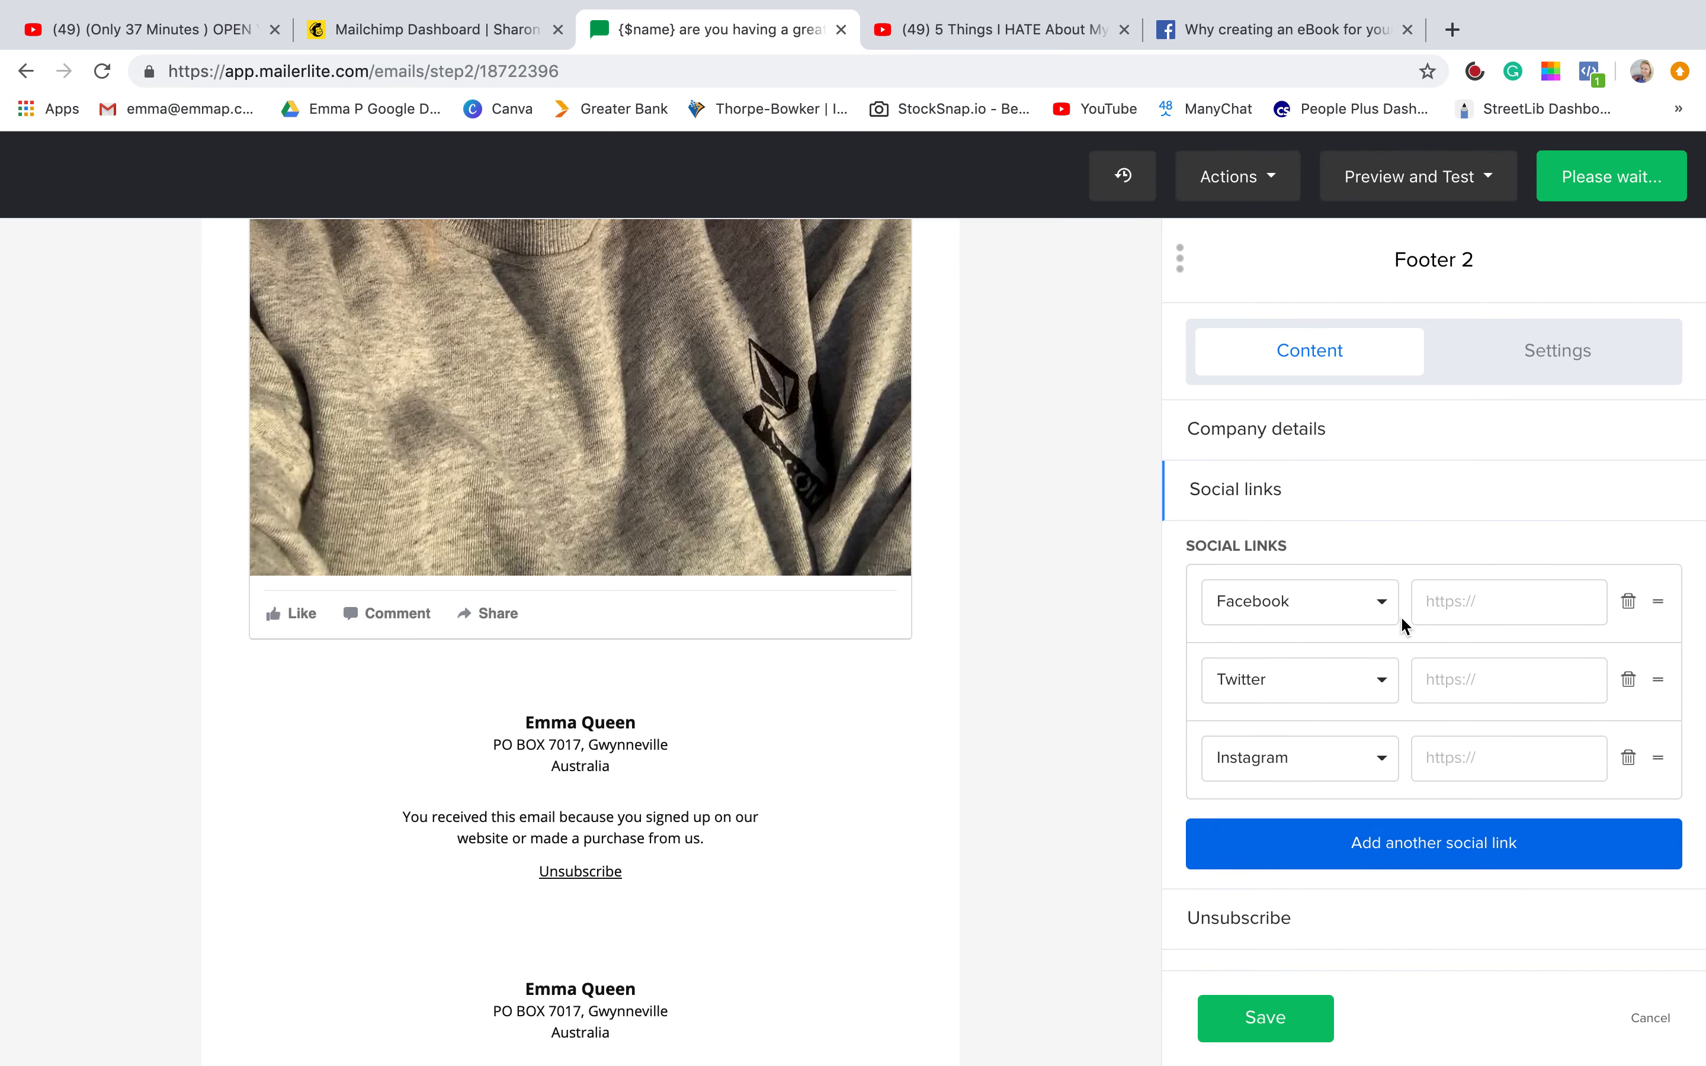
pyautogui.click(1487, 598)
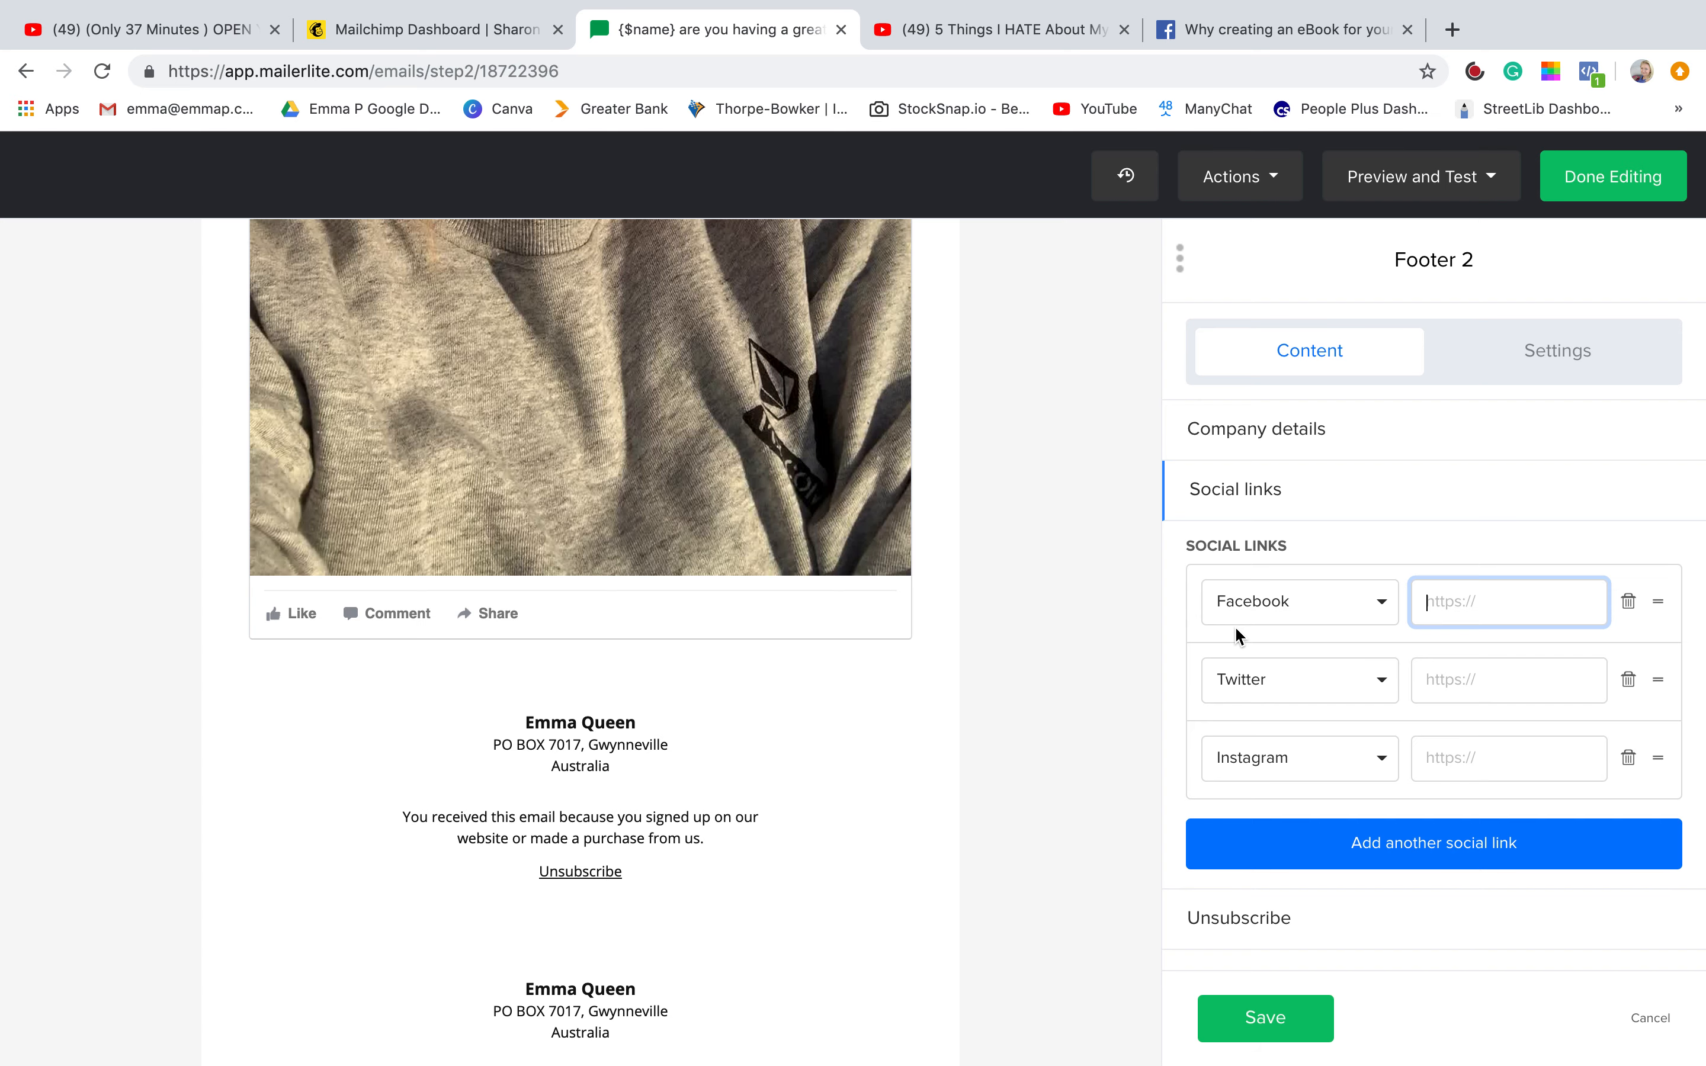
# Preview the email in desktop view and look it over from the logo down to the footers.
pyautogui.click(1461, 174)
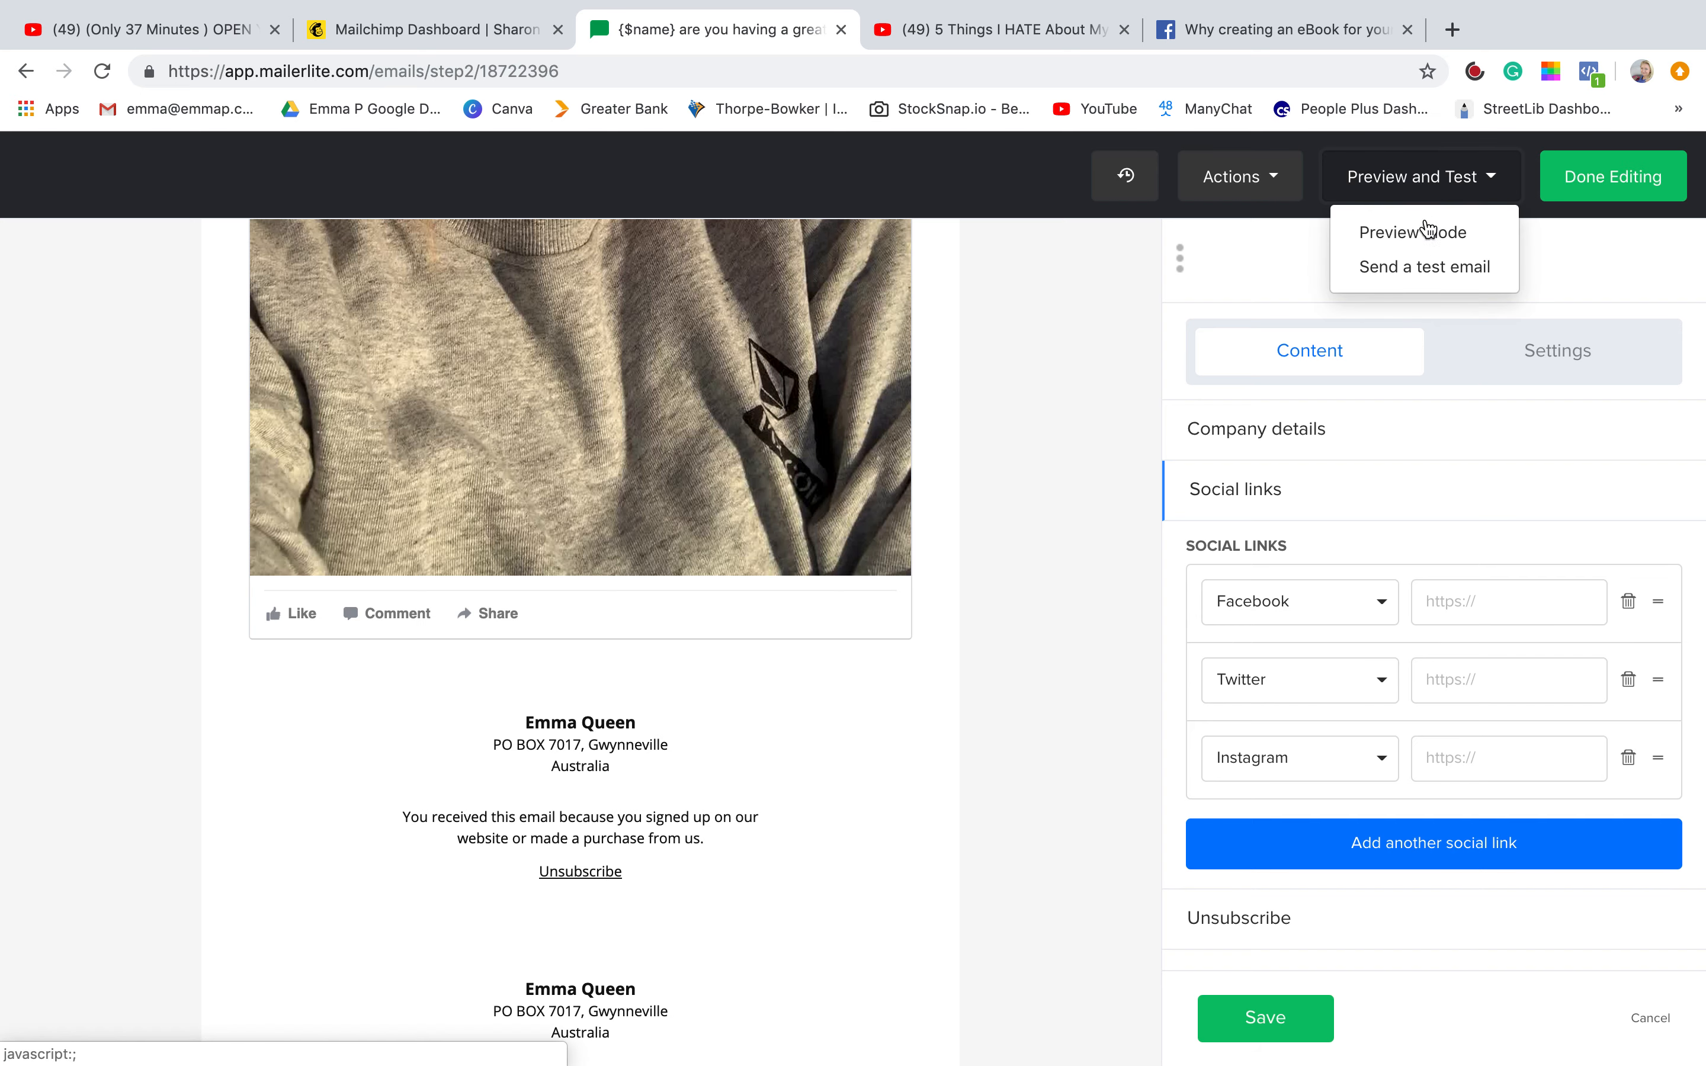
pyautogui.click(1424, 233)
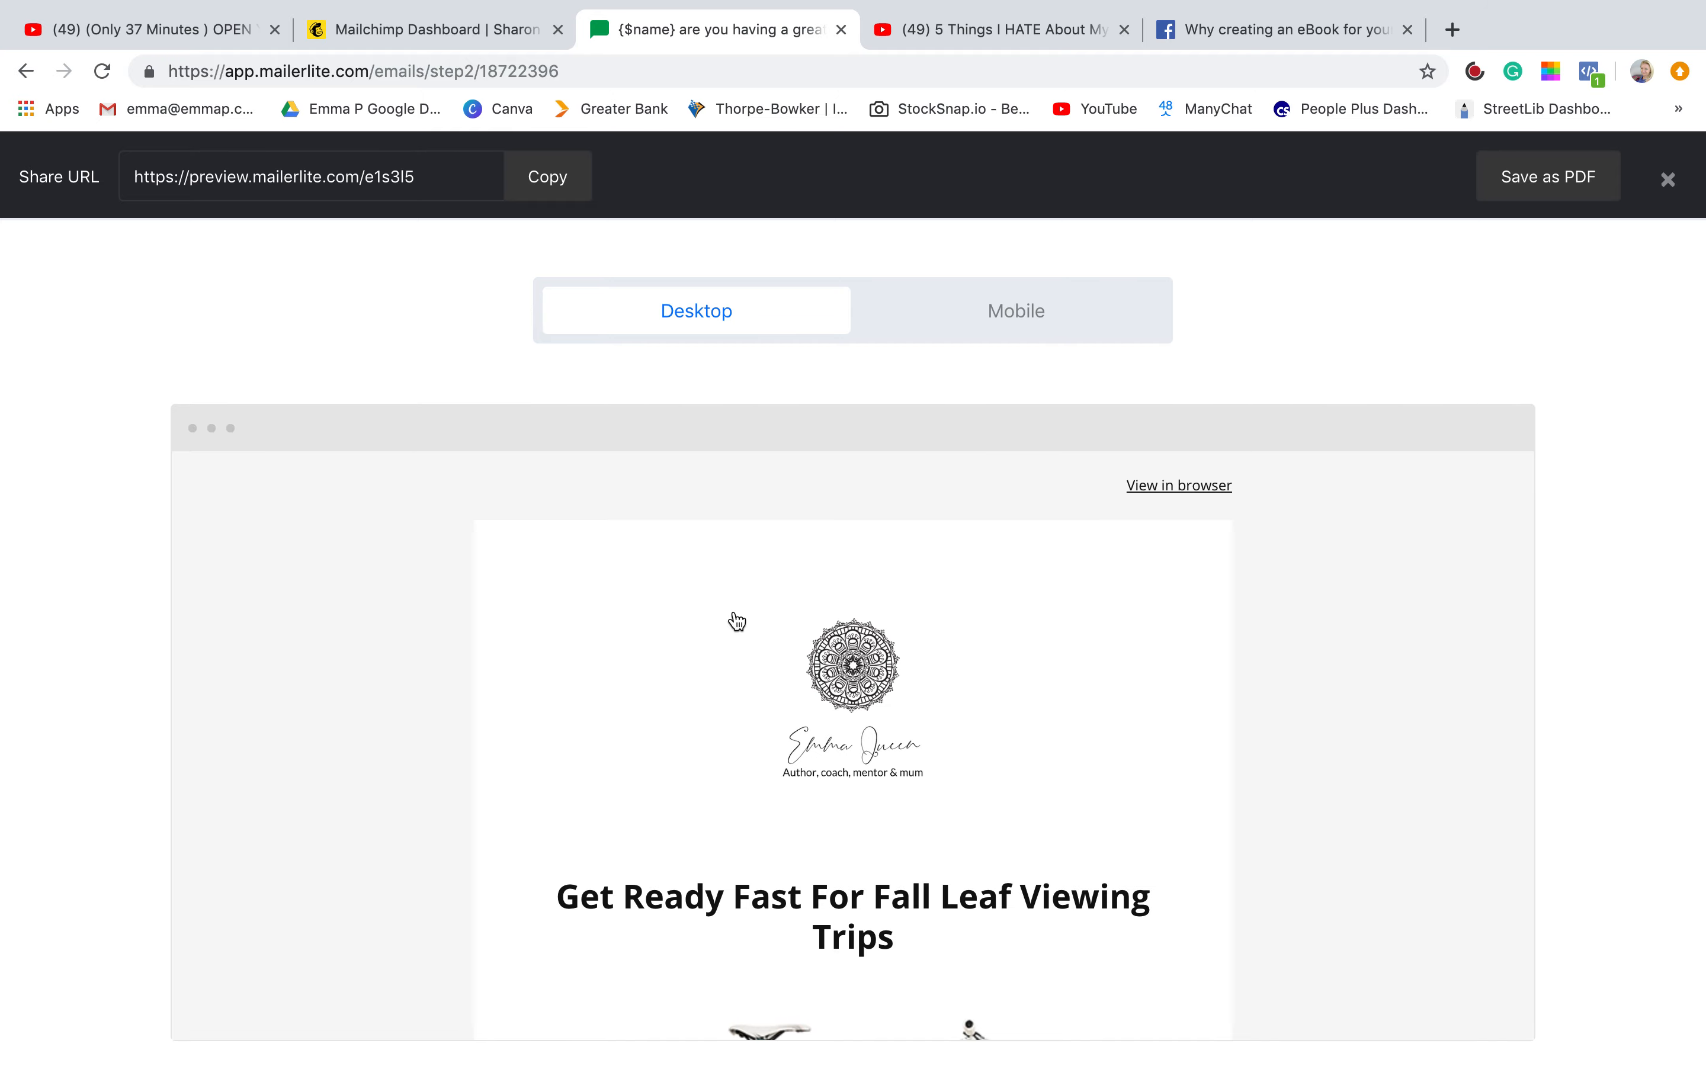
pyautogui.scroll(-7, 734, 619)
pyautogui.scroll(-20, 737, 619)
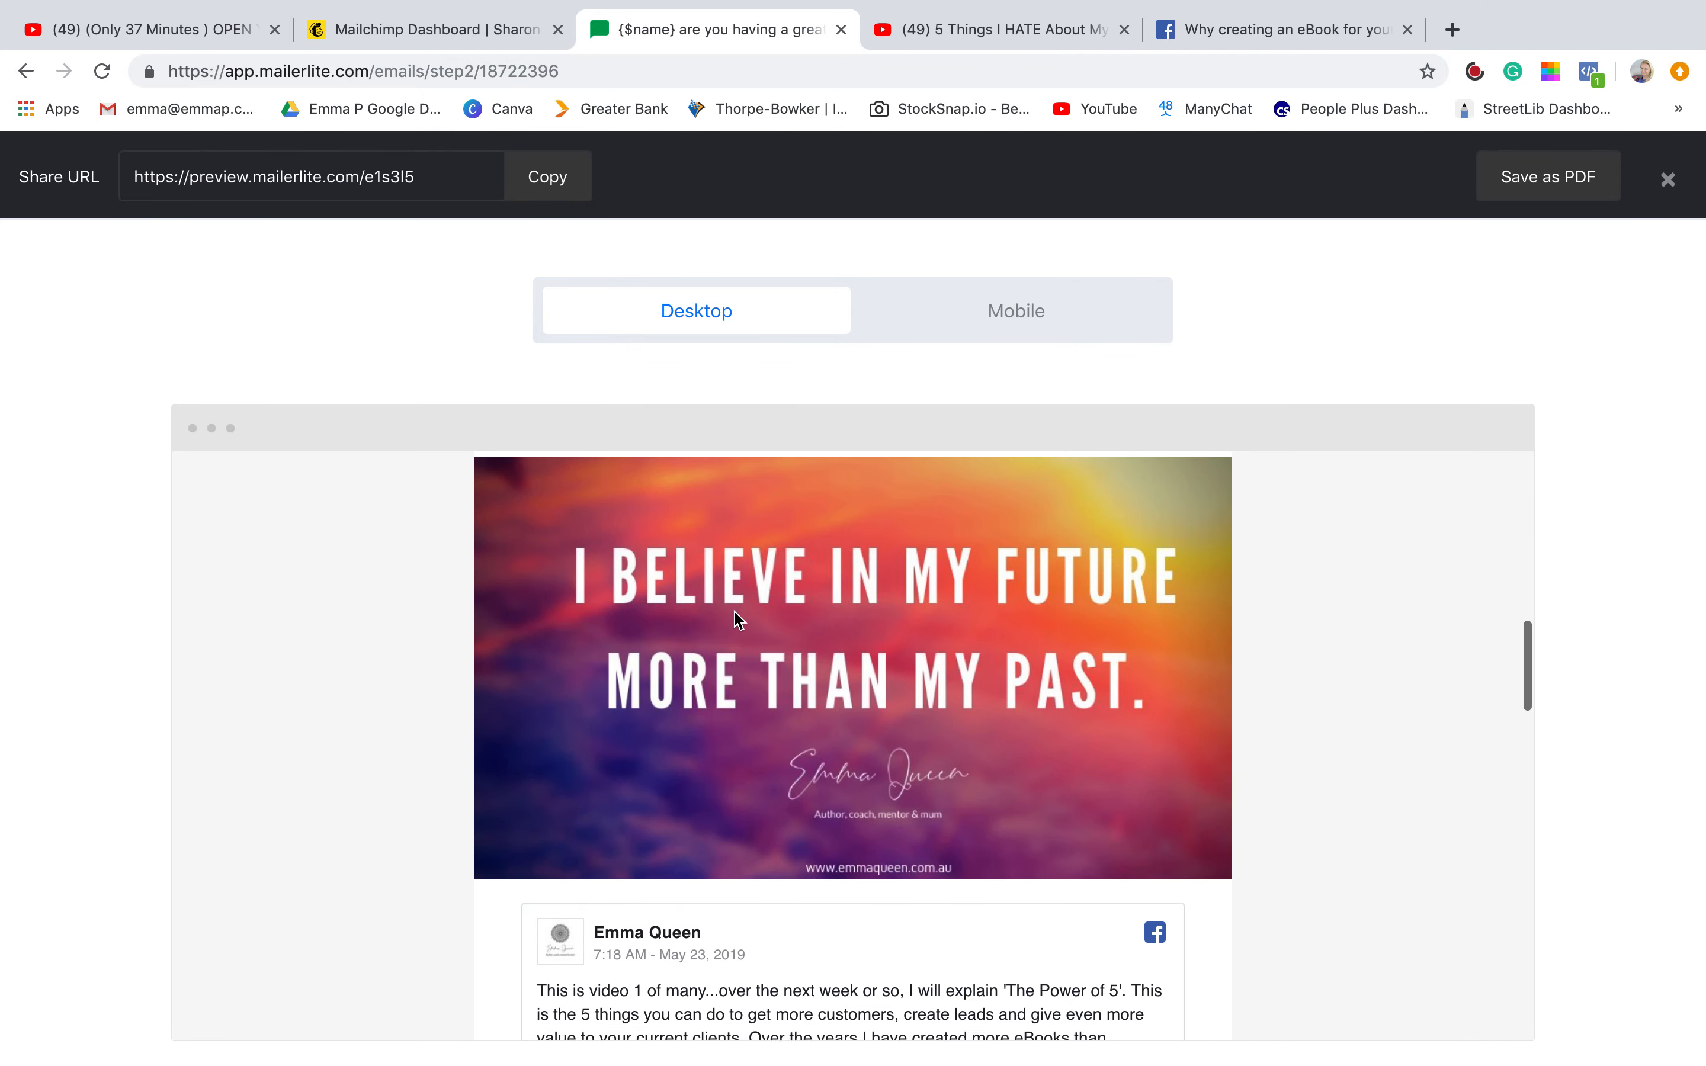
pyautogui.scroll(-8, 733, 618)
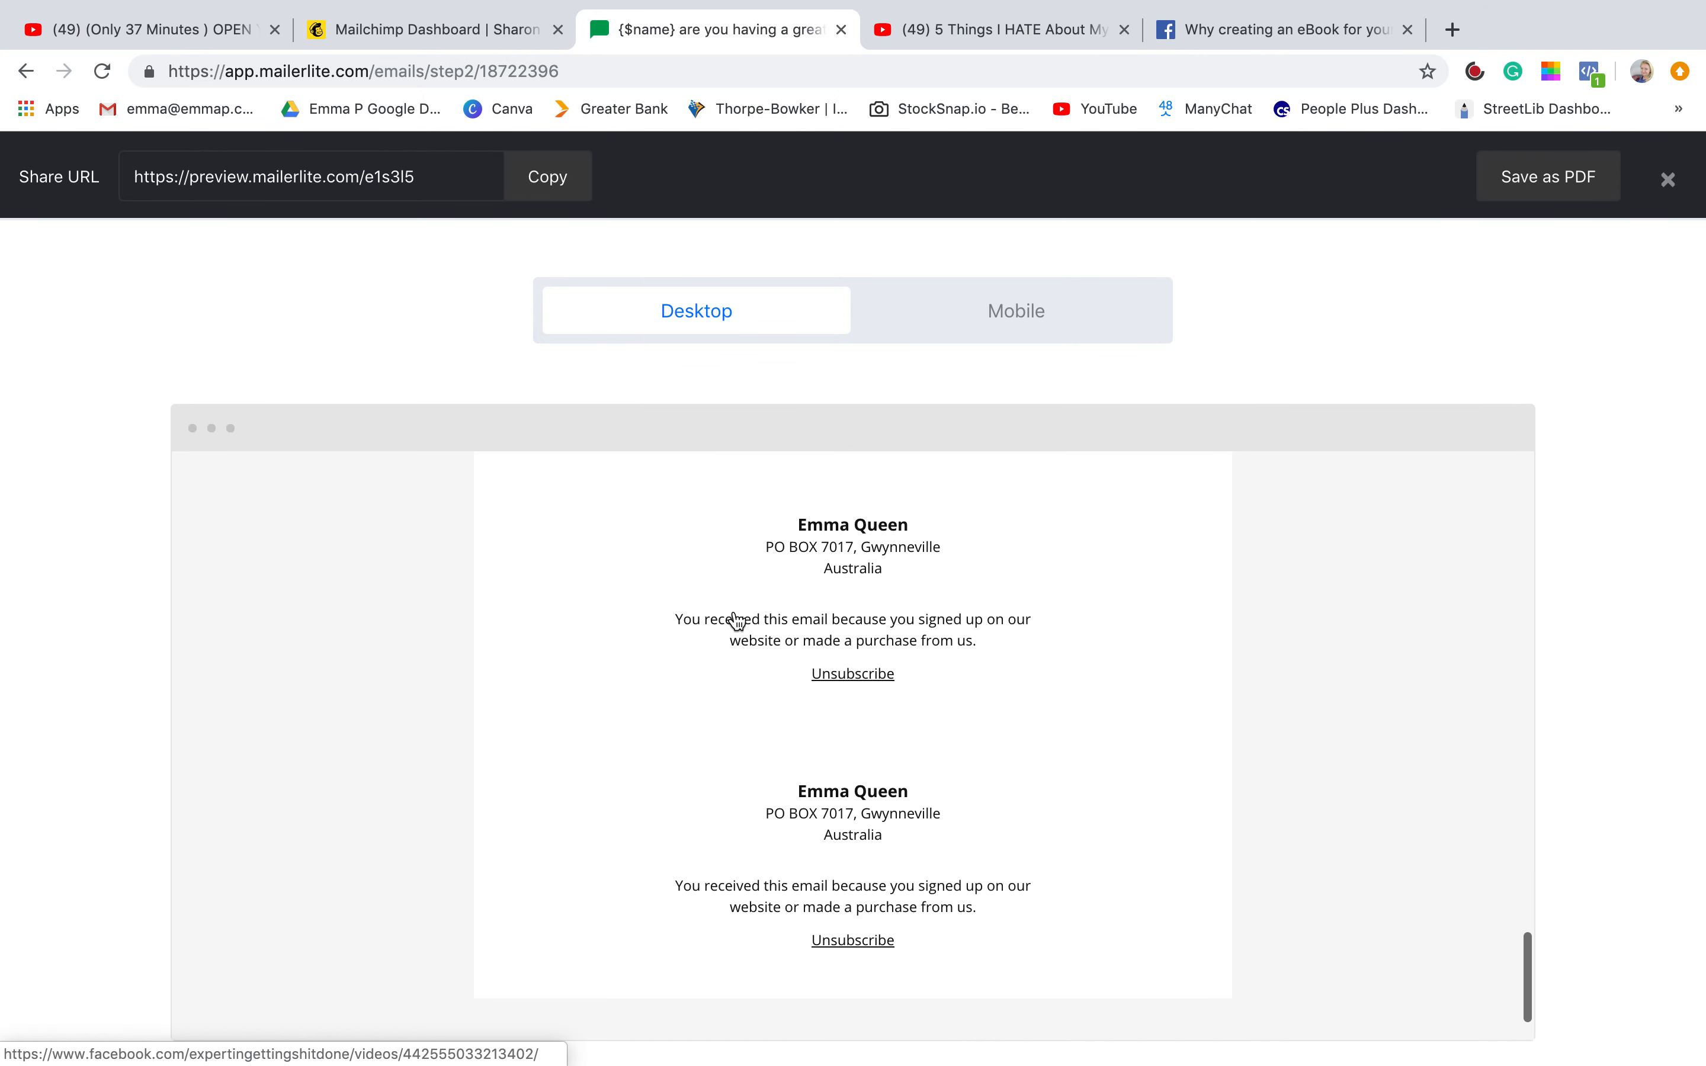
# Check the email in the mobile preview, then close the preview and return to the editor.
pyautogui.scroll(20, 735, 617)
pyautogui.click(1005, 307)
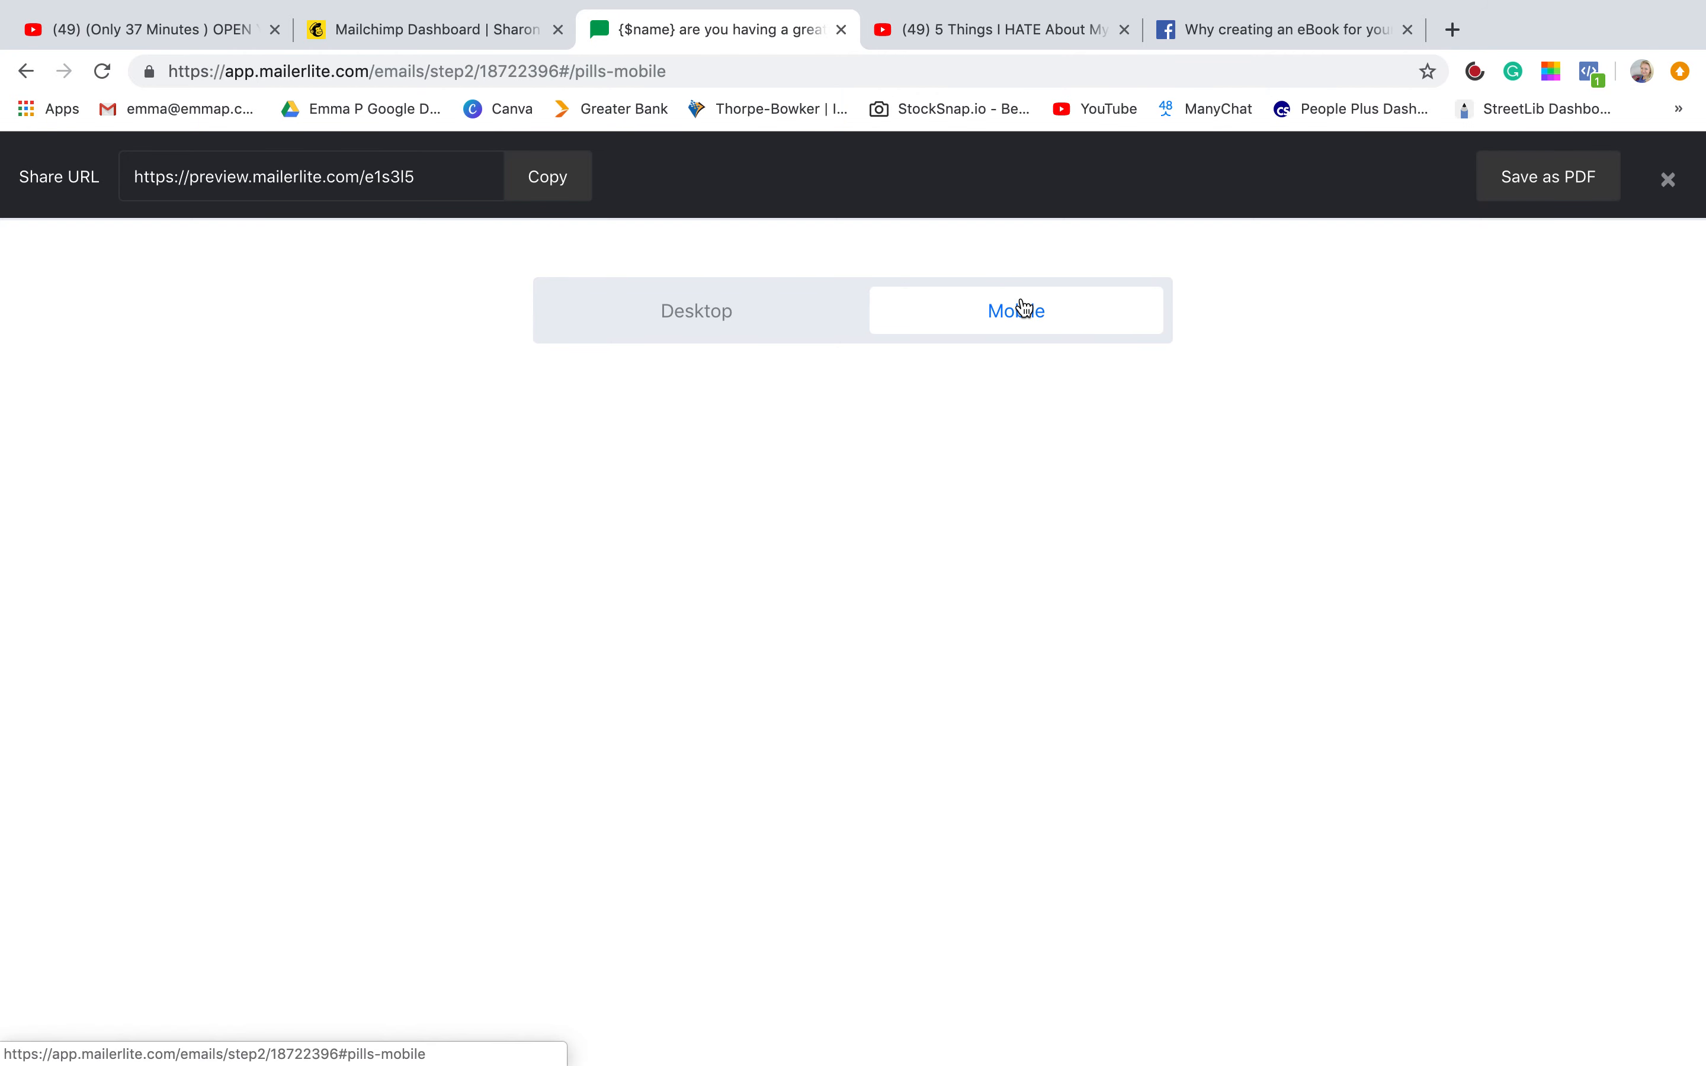
pyautogui.scroll(-10, 768, 541)
pyautogui.scroll(10, 768, 541)
pyautogui.scroll(-15, 768, 541)
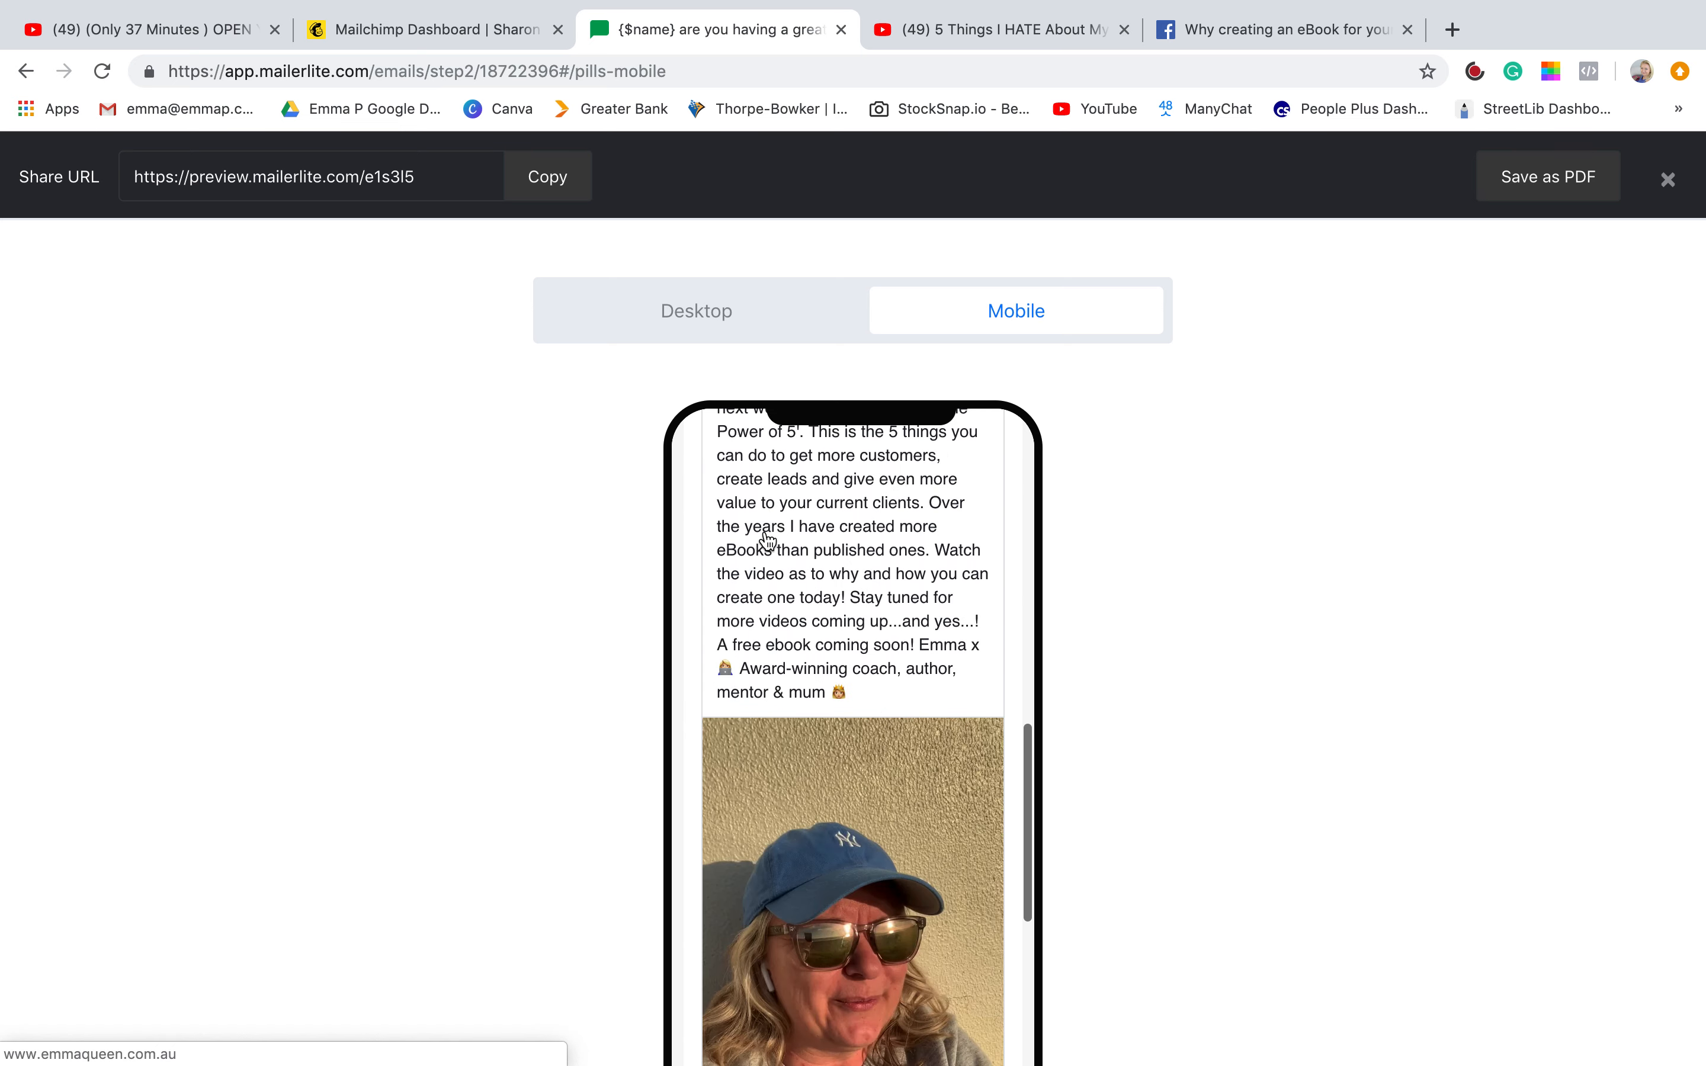
pyautogui.scroll(15, 768, 541)
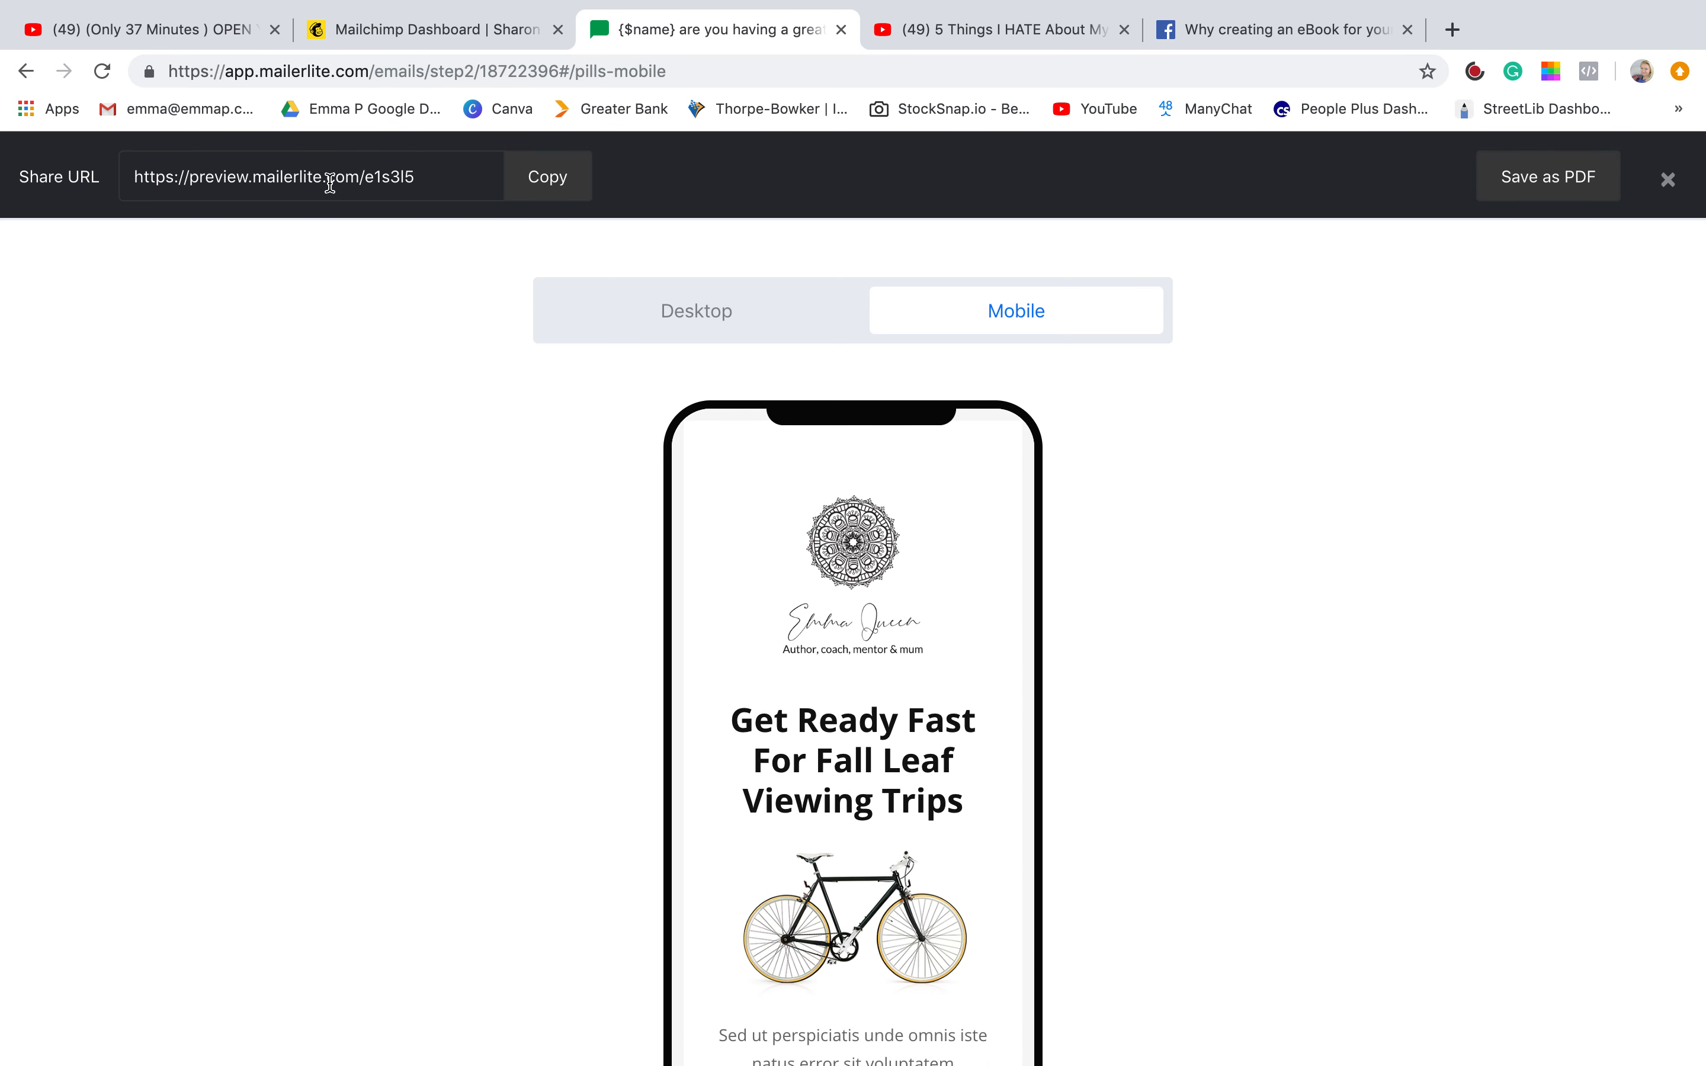
pyautogui.click(1667, 179)
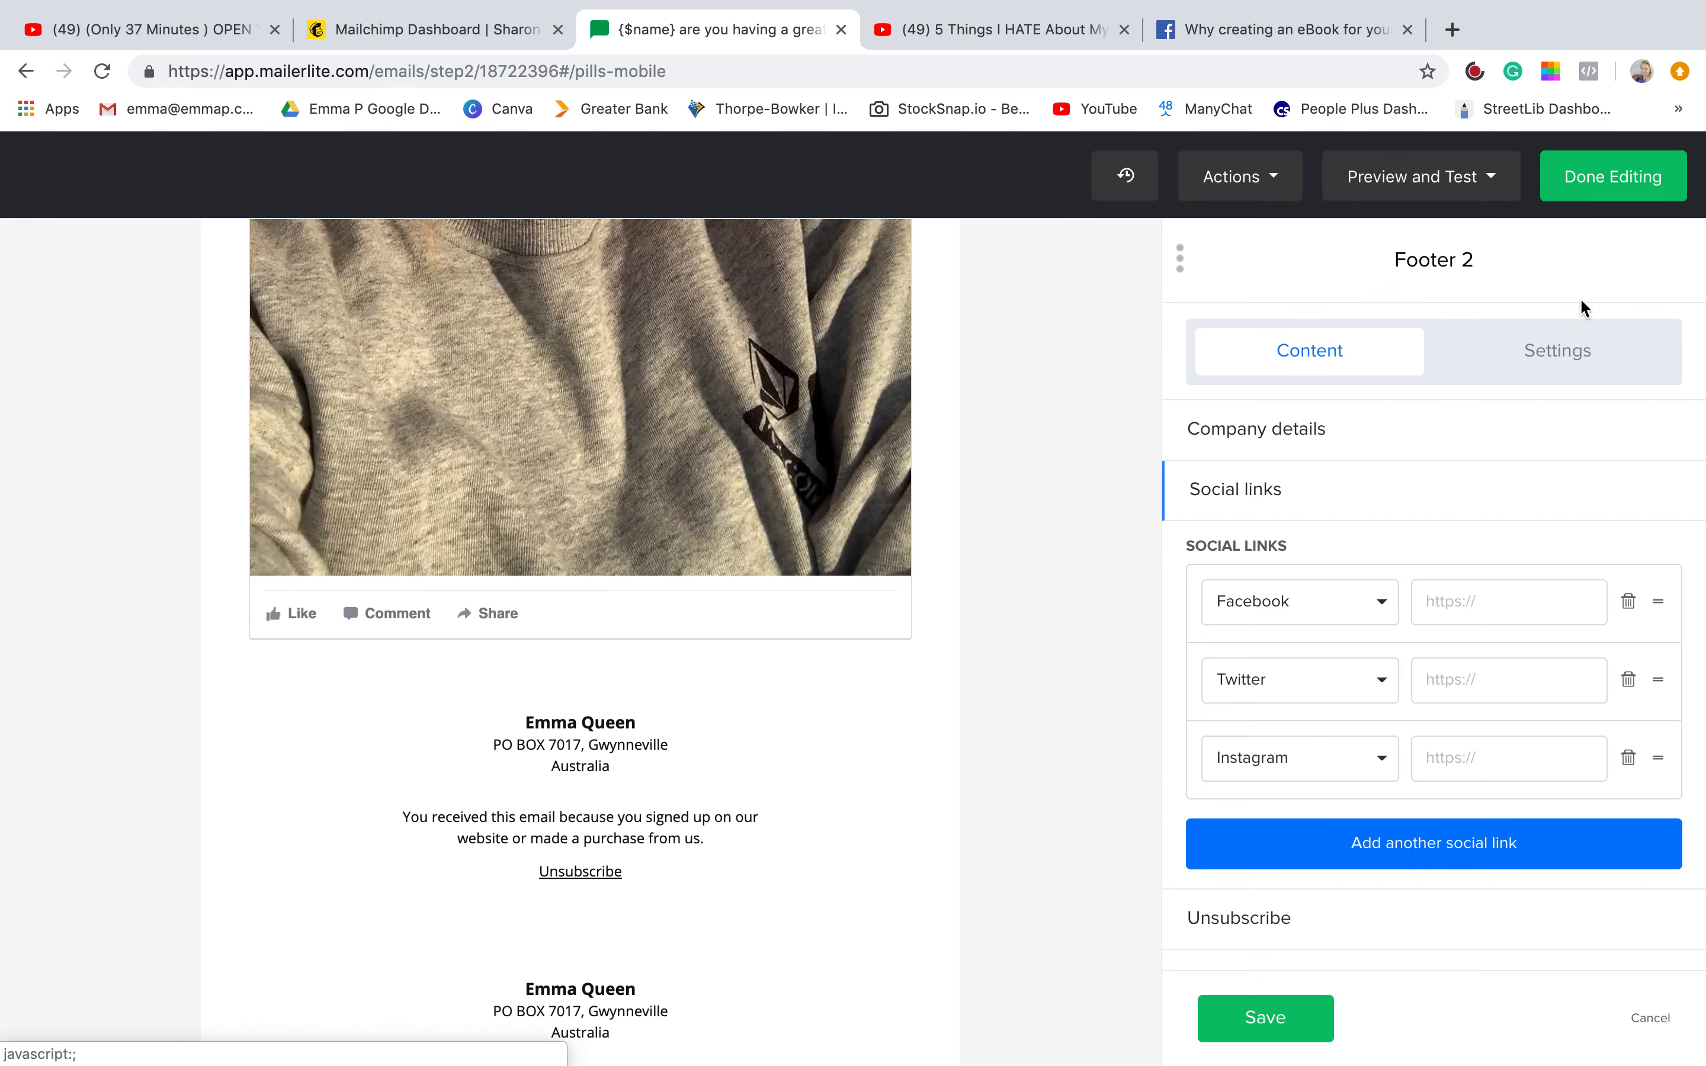
# Finish editing the email design and look over the subscriber groups available as campaign recipients.
pyautogui.click(1589, 188)
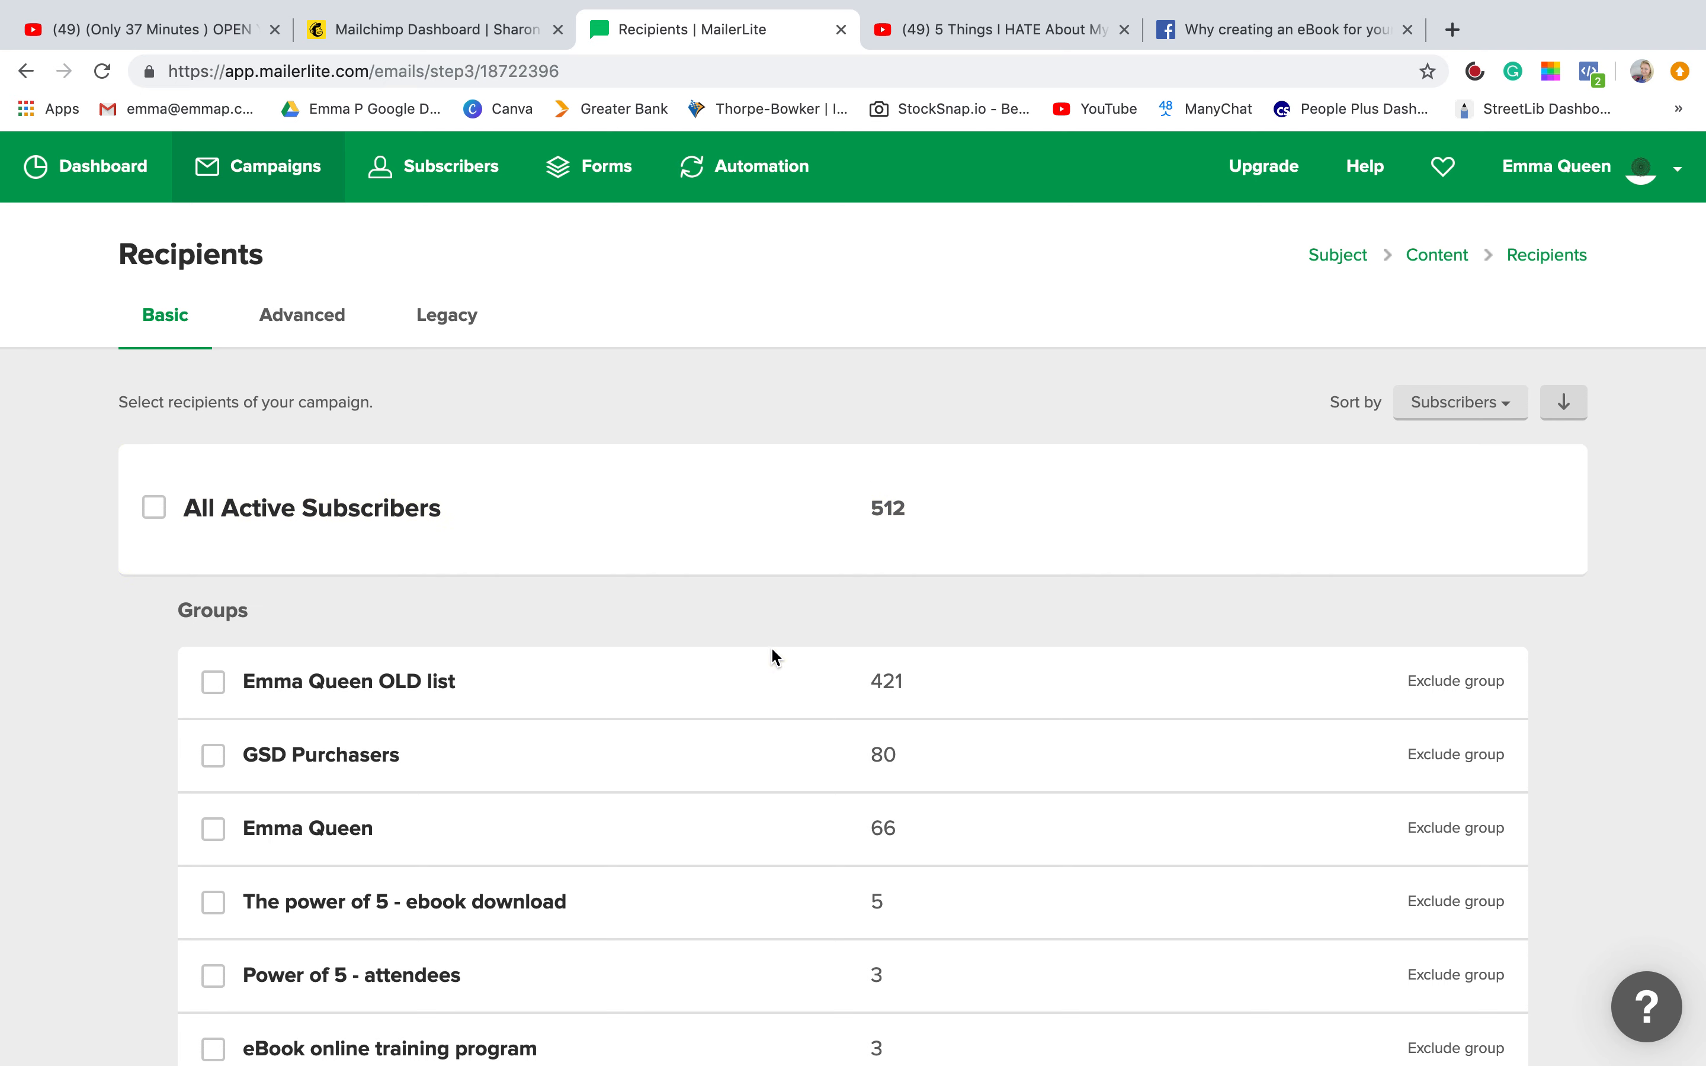
pyautogui.scroll(-4, 782, 634)
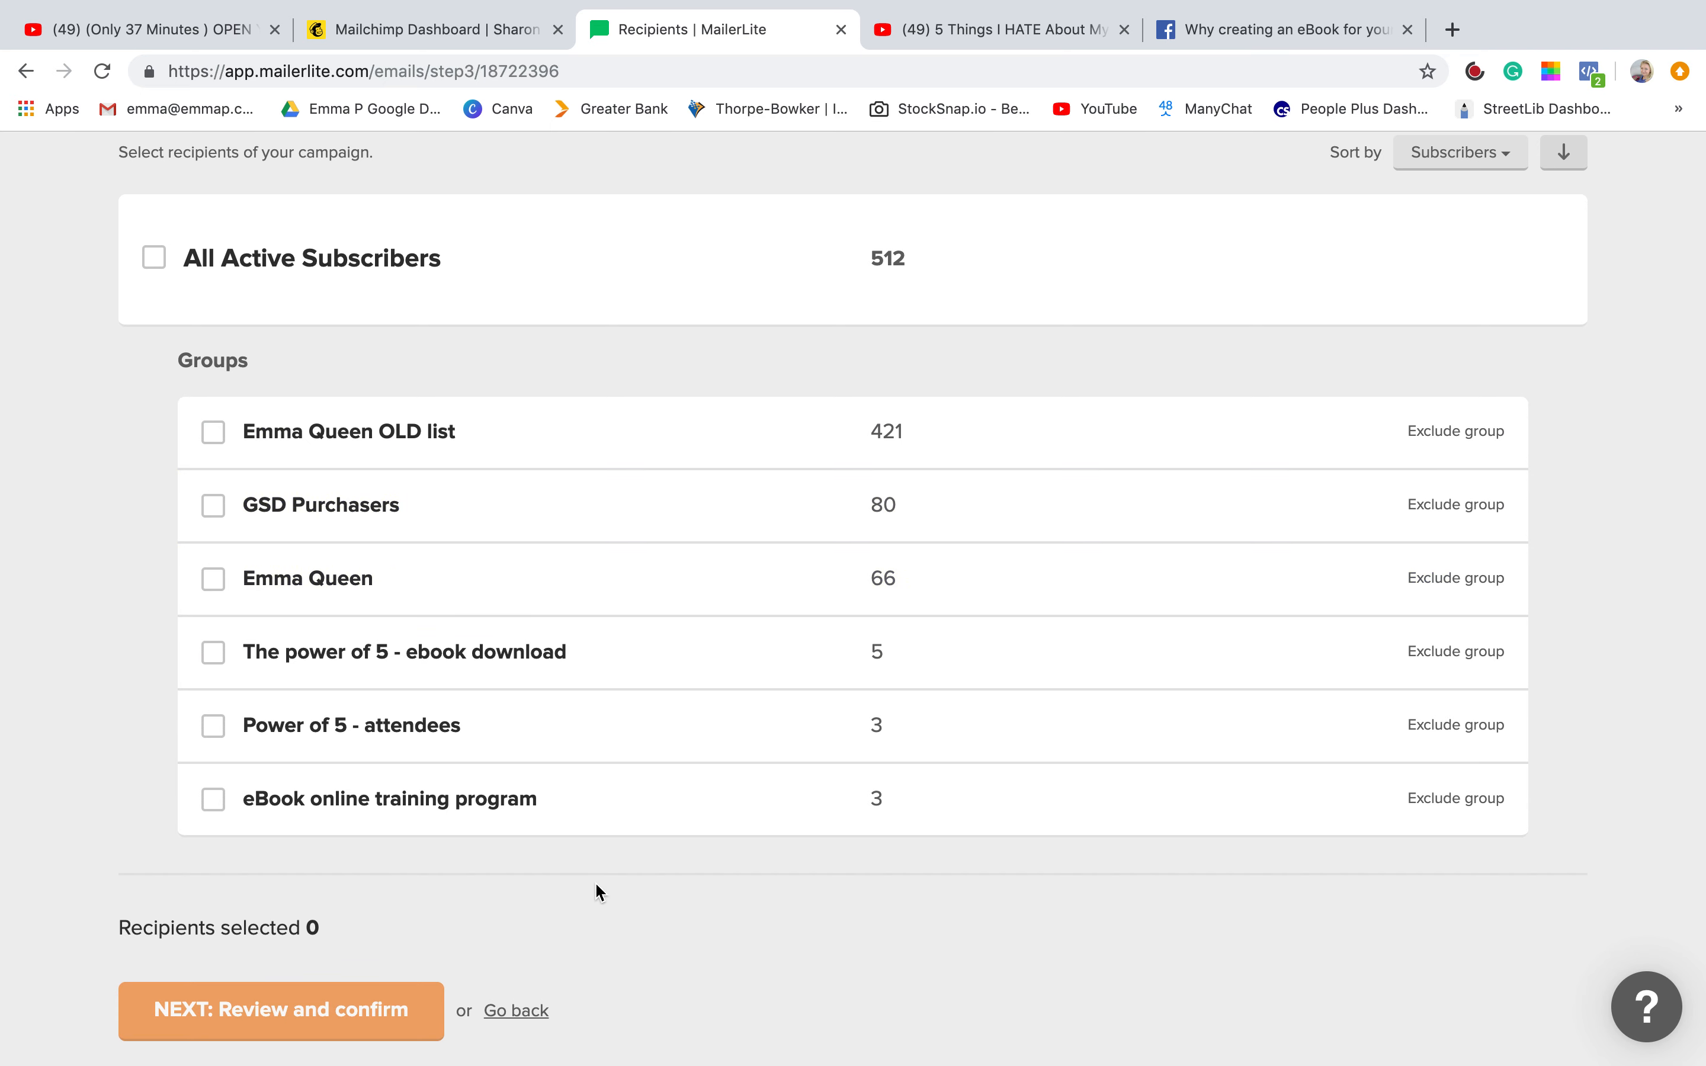
pyautogui.scroll(4, 594, 881)
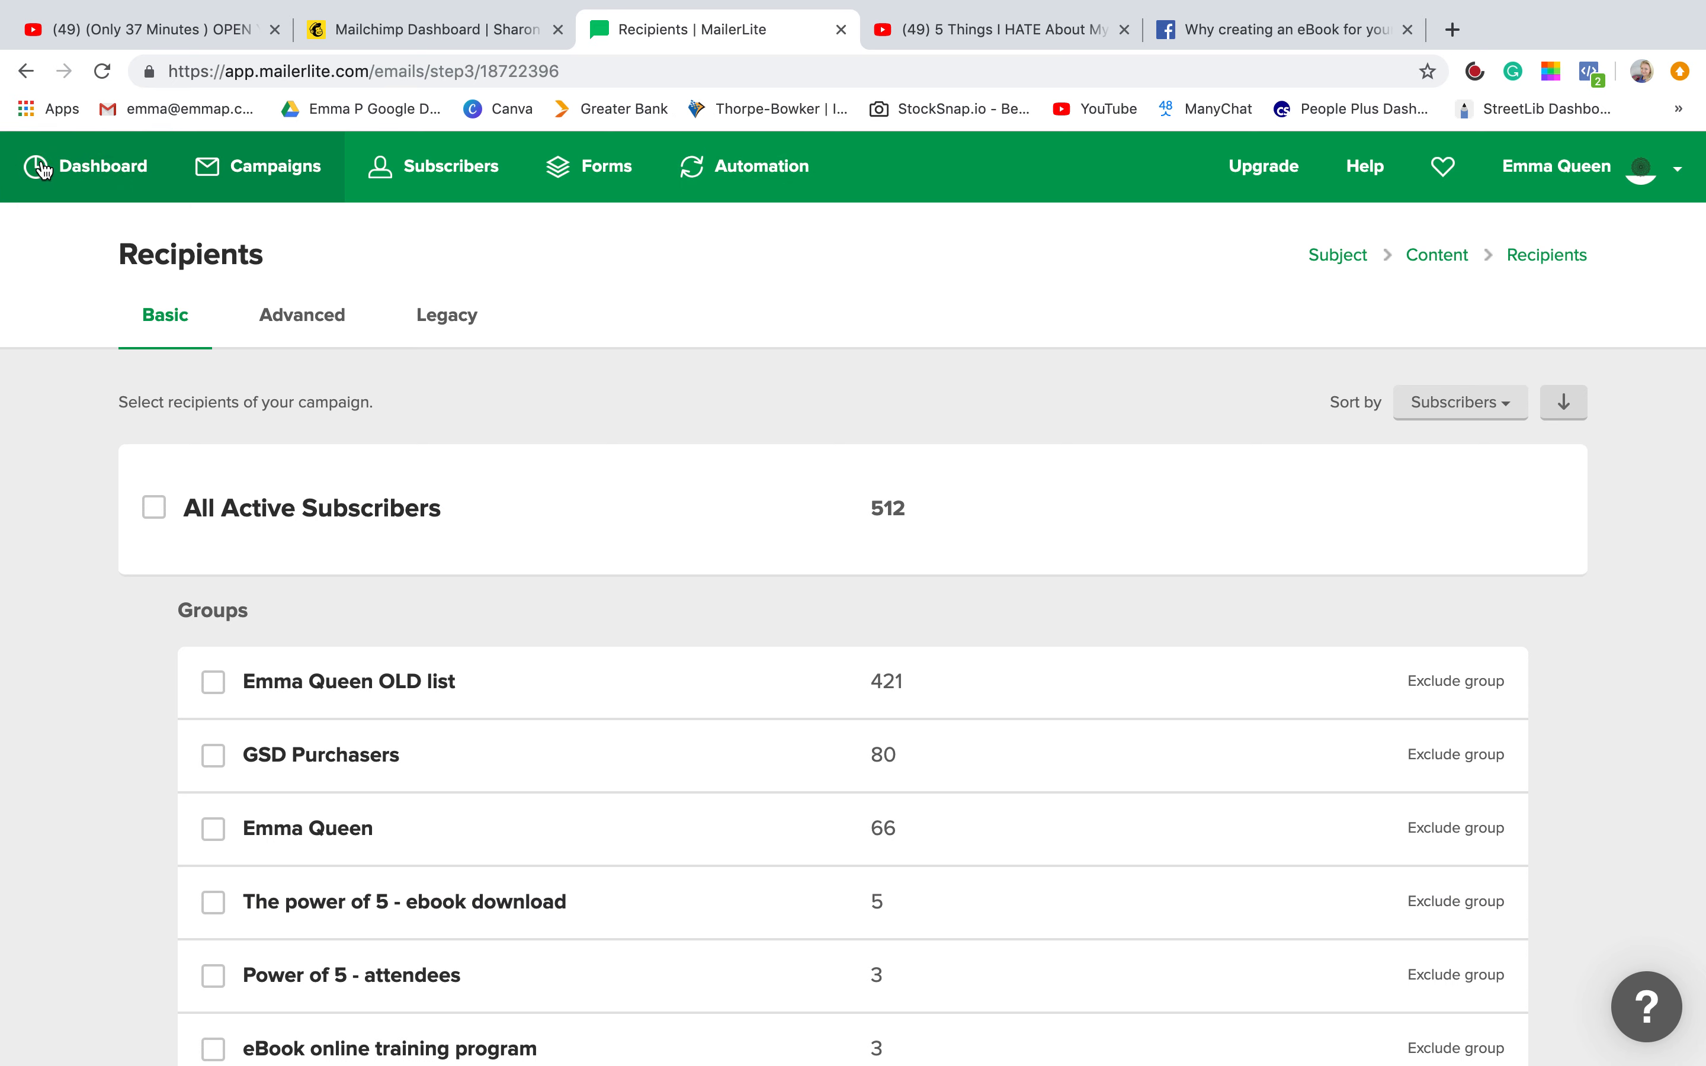
# Go through the dashboard to the subscribers and open the page for adding new subscribers to view the import options.
pyautogui.click(41, 168)
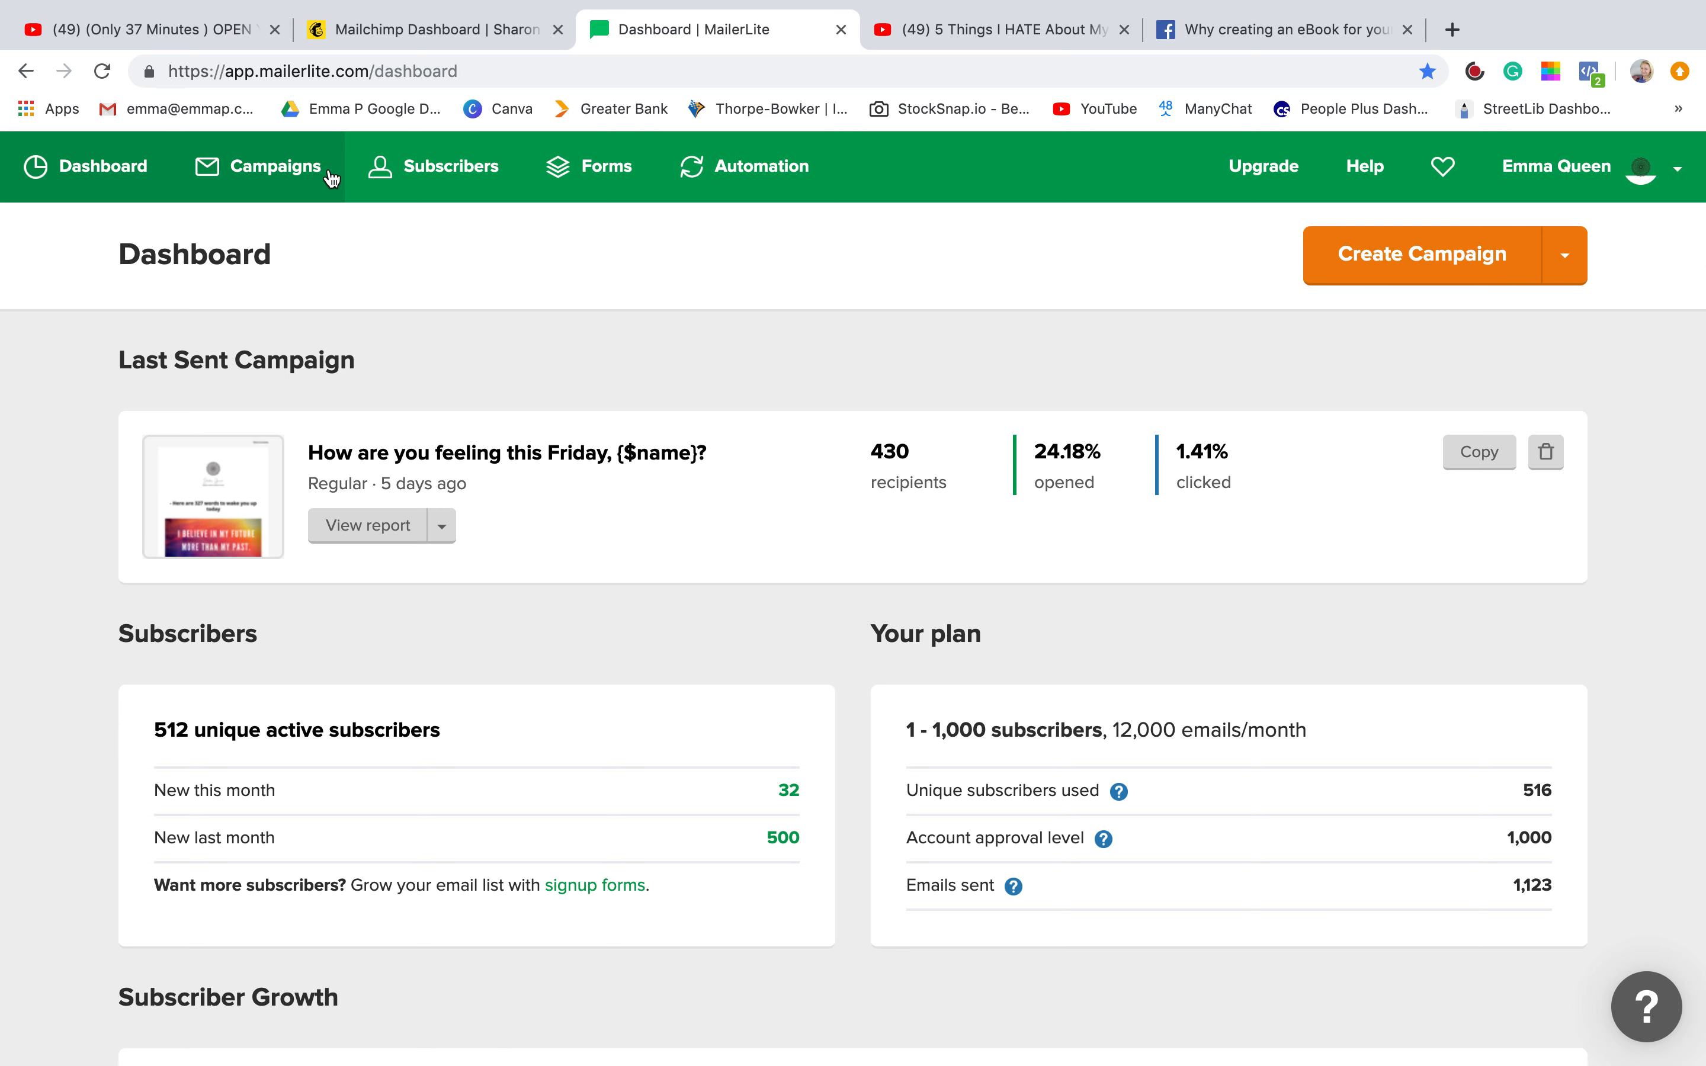
pyautogui.click(378, 171)
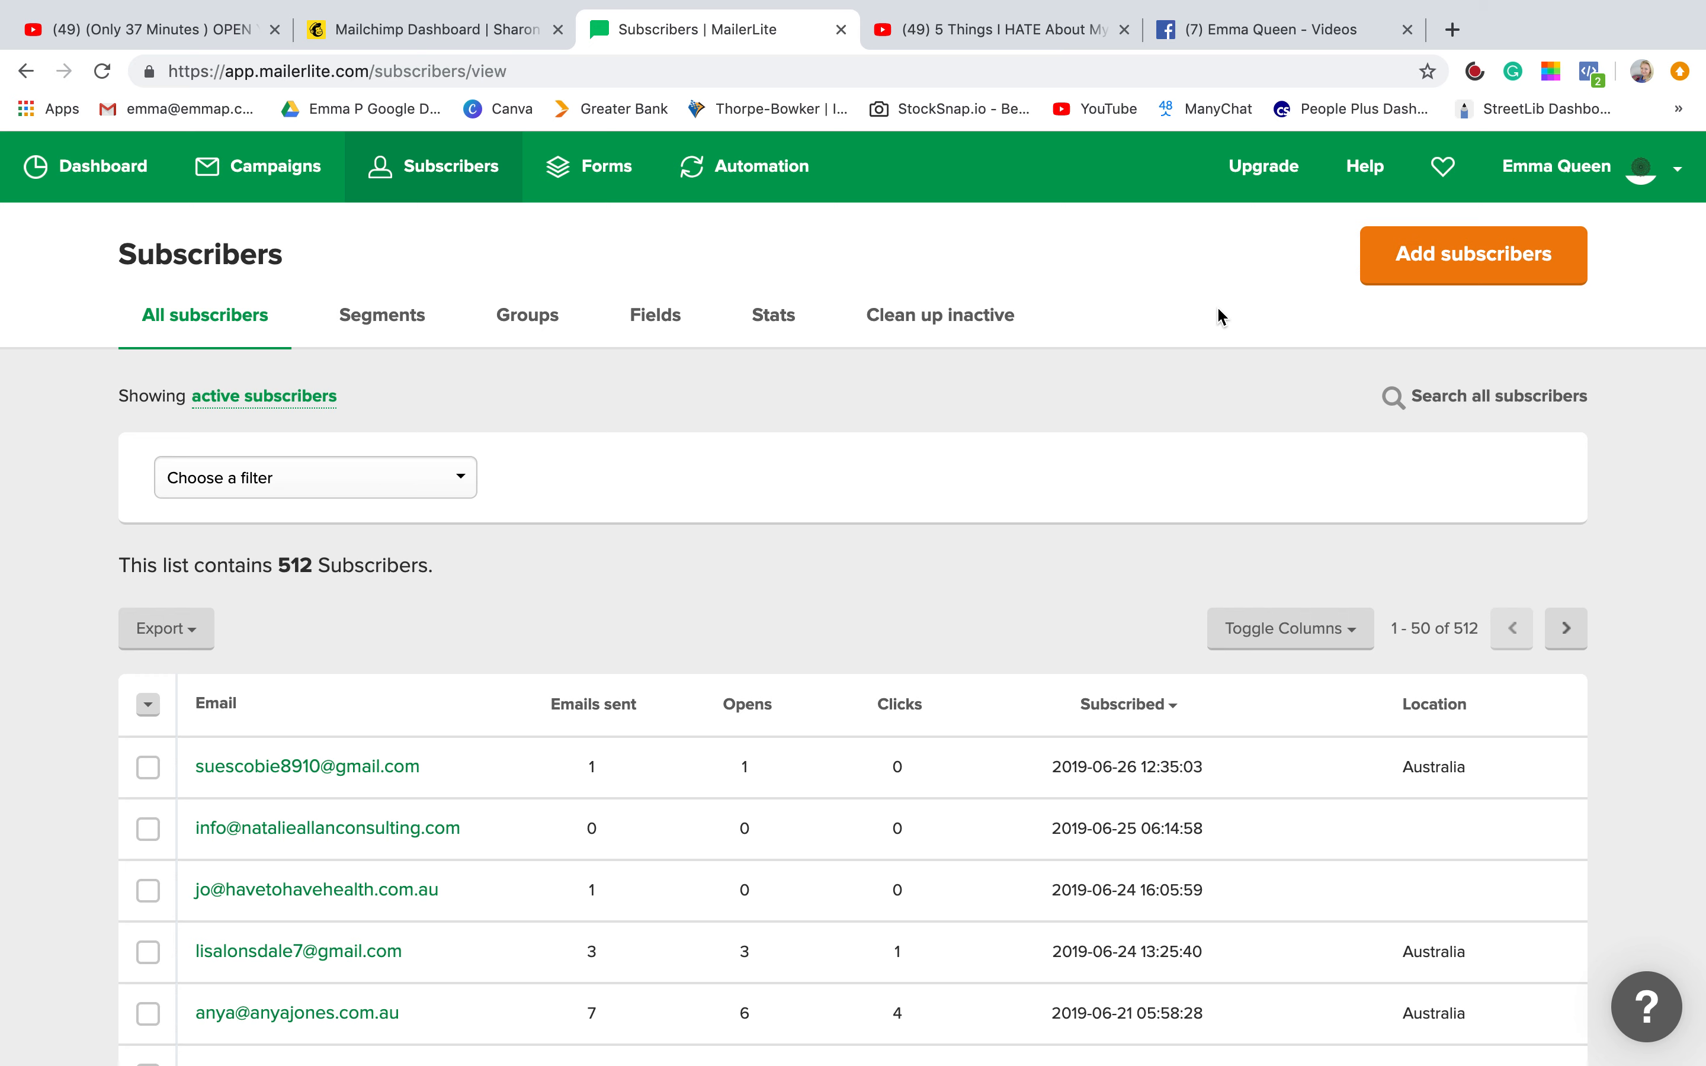
pyautogui.click(1536, 267)
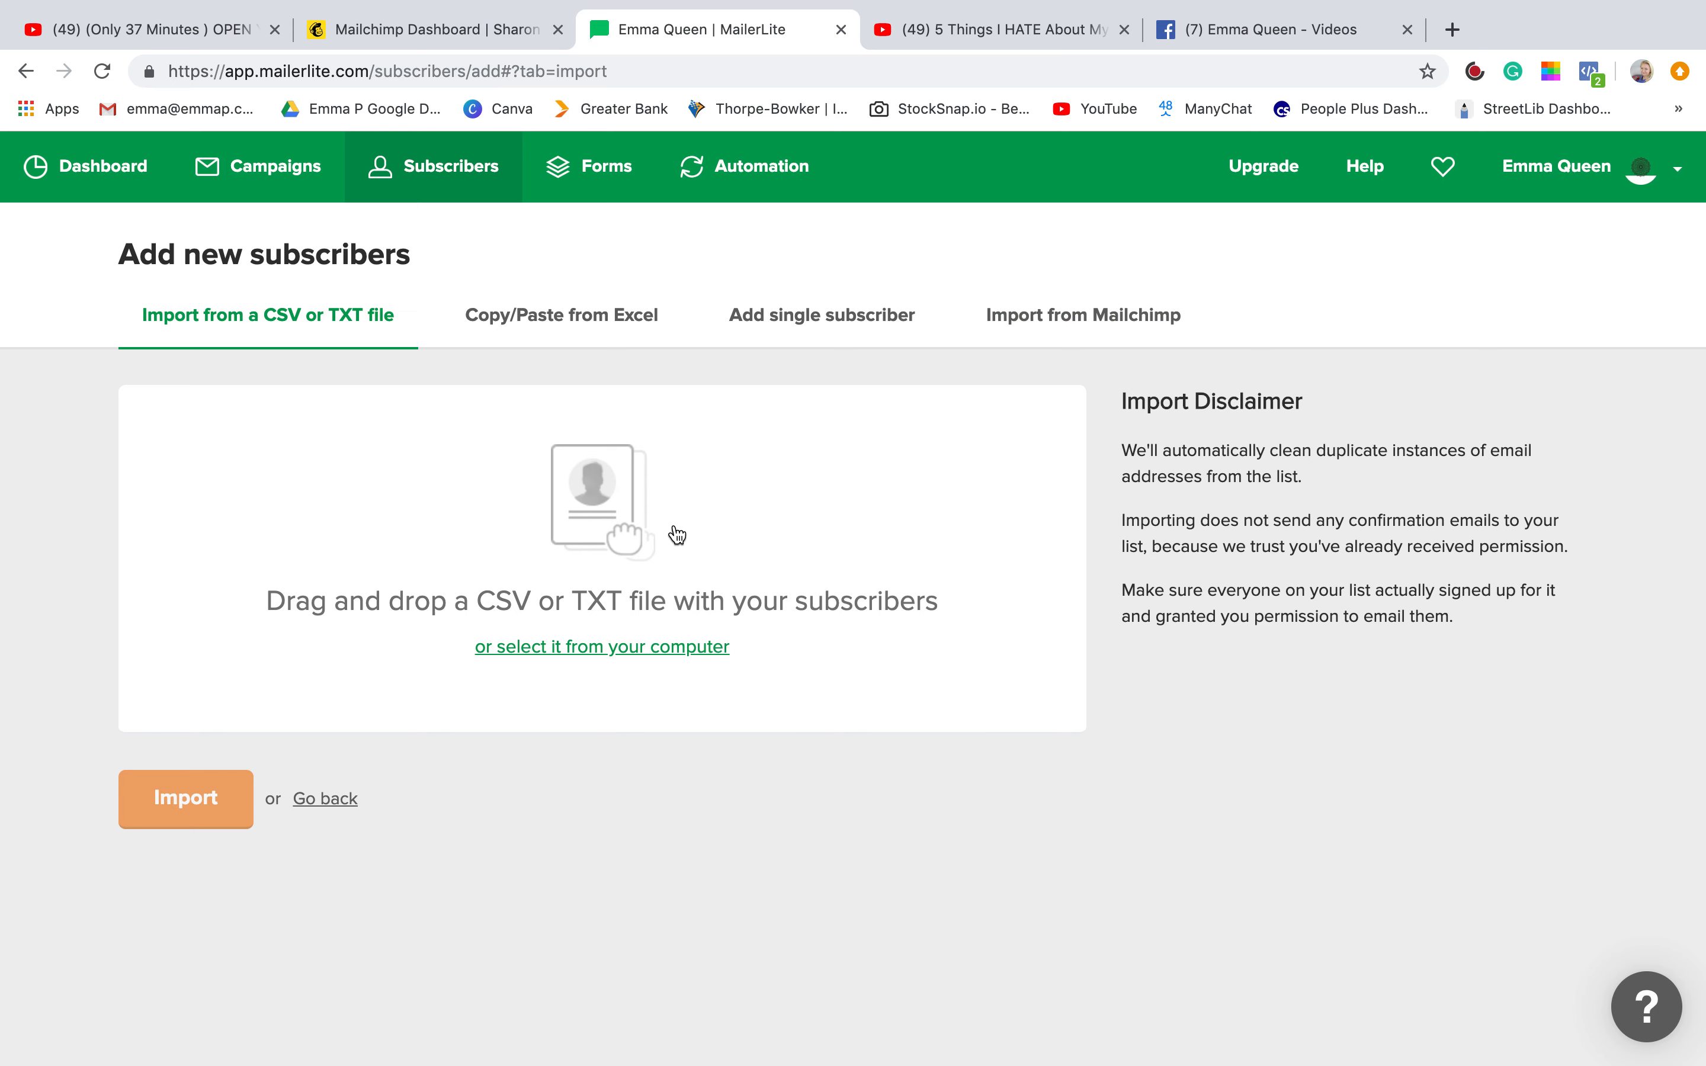
# Return to the subscribers and examine the list of groups with their open and click rates.
pyautogui.click(441, 178)
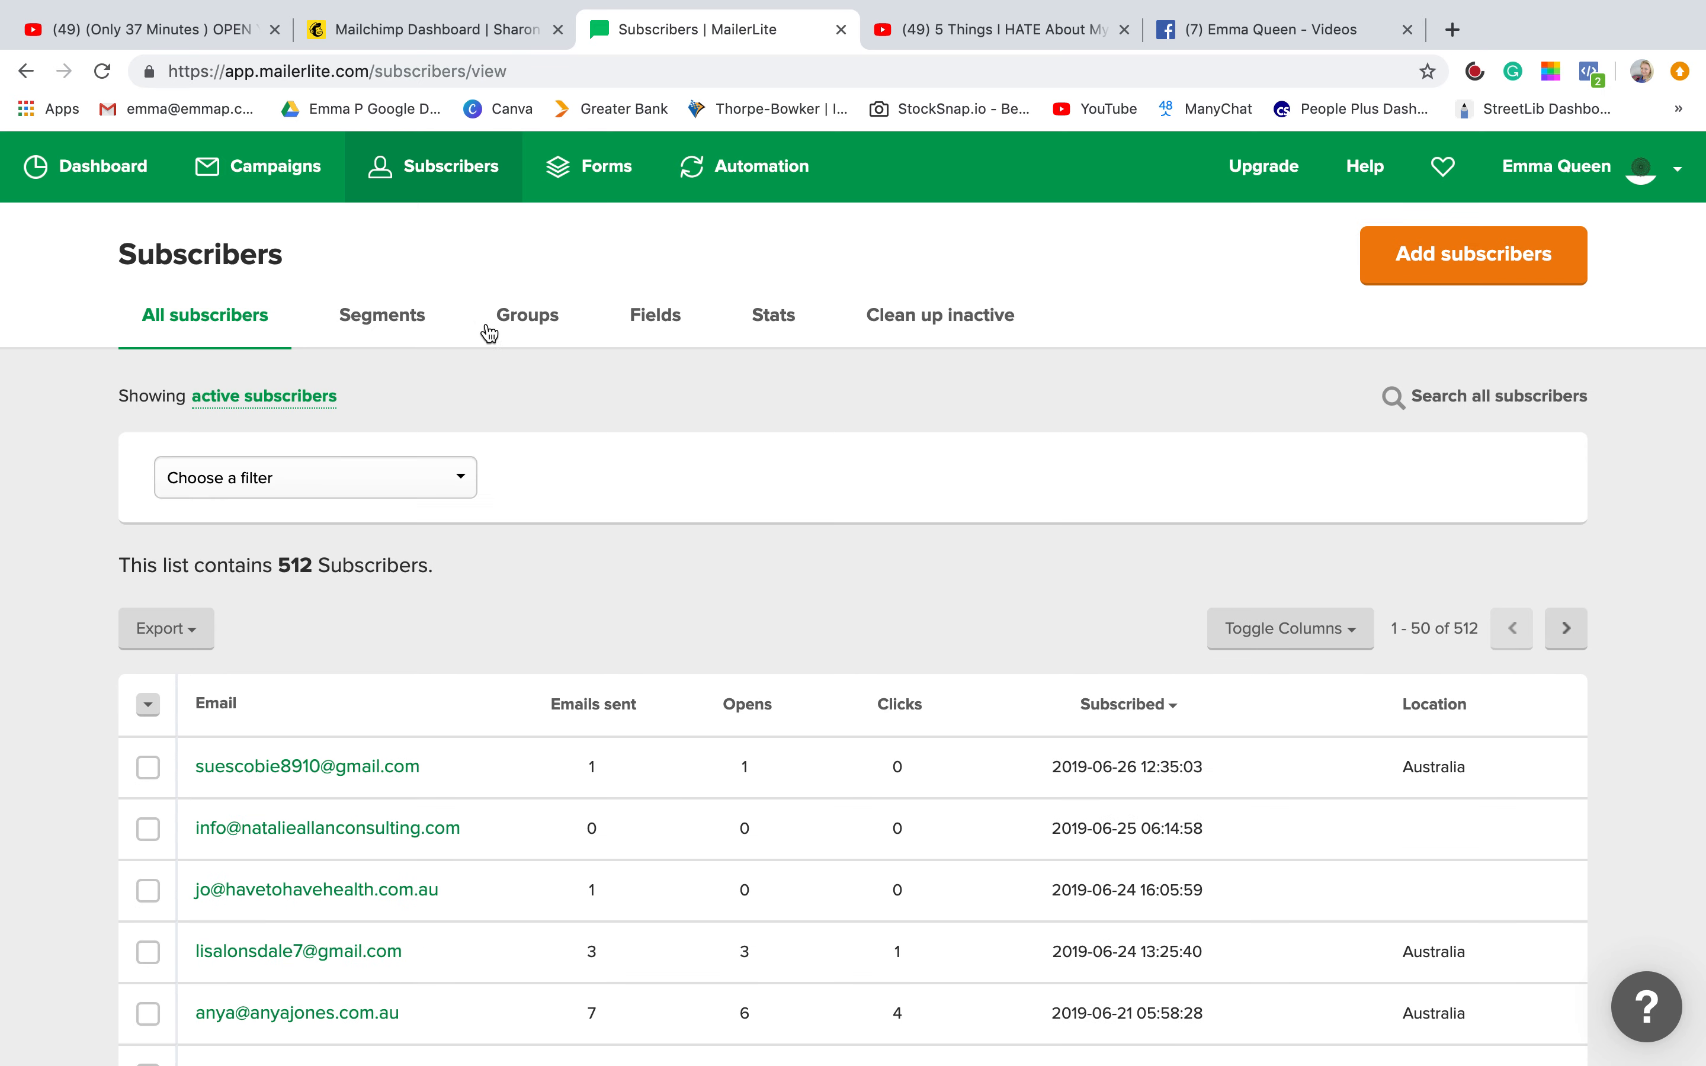
pyautogui.click(530, 319)
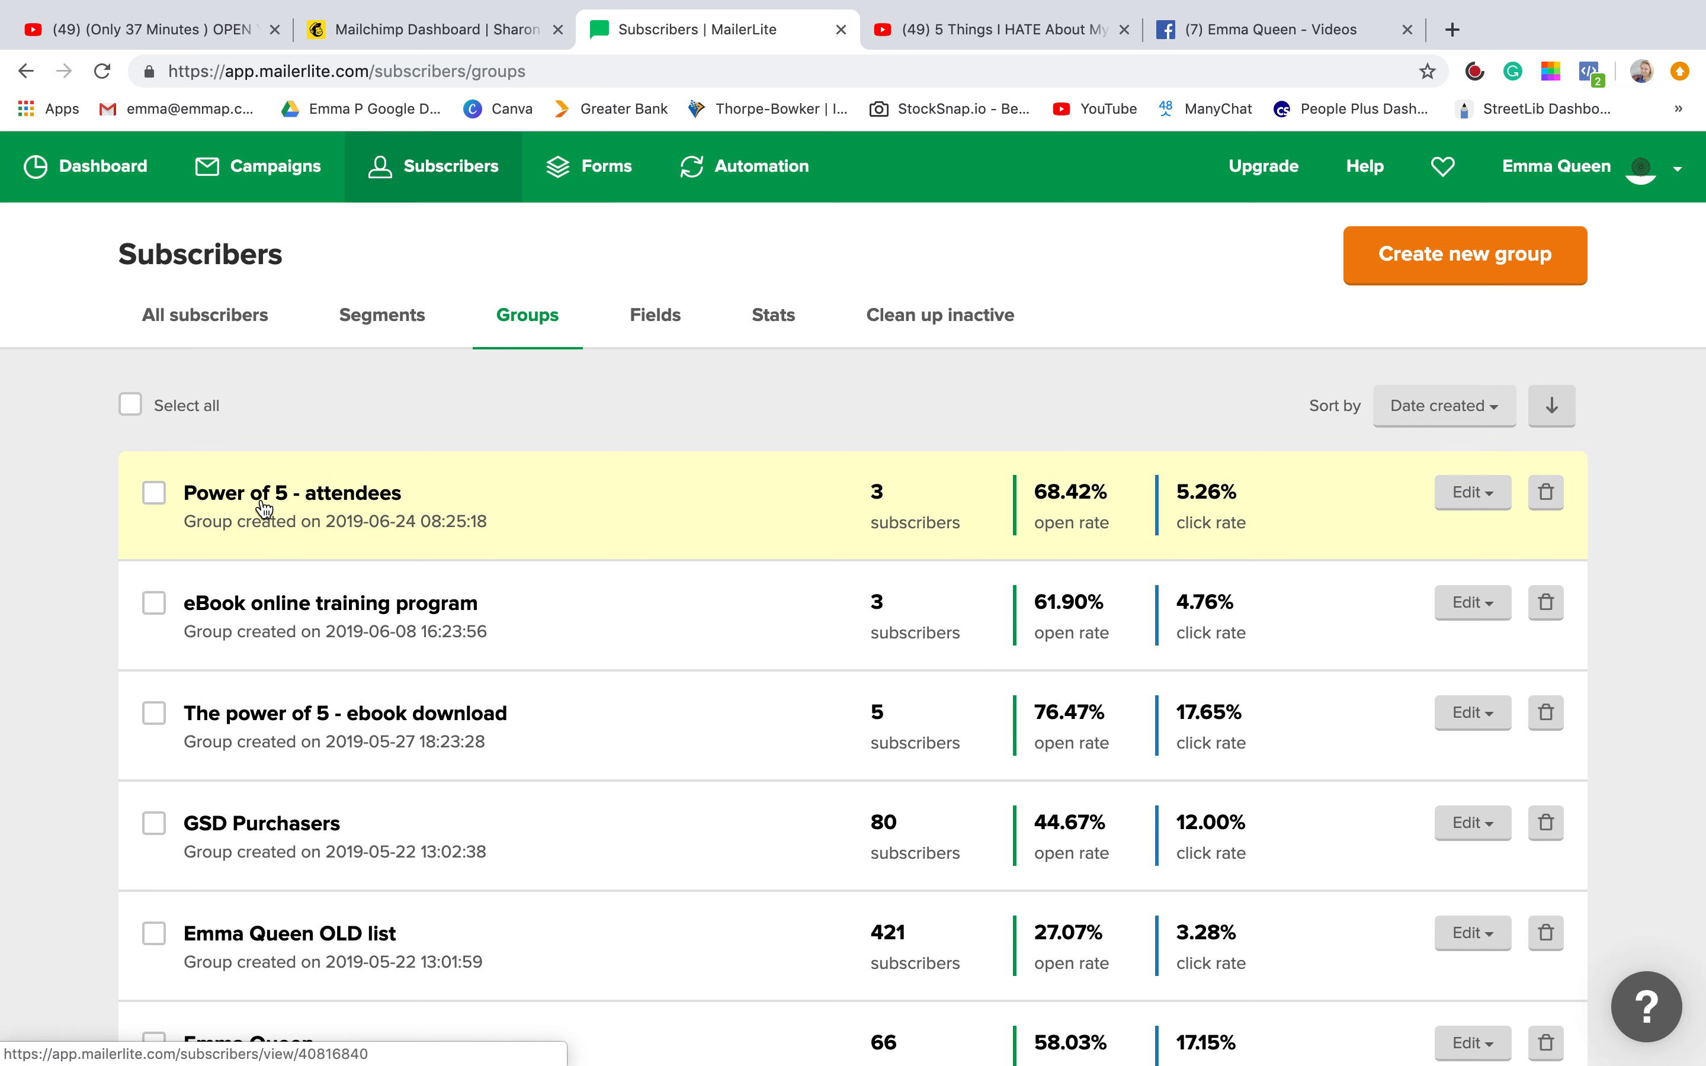
pyautogui.scroll(-2, 476, 532)
pyautogui.scroll(-1, 477, 532)
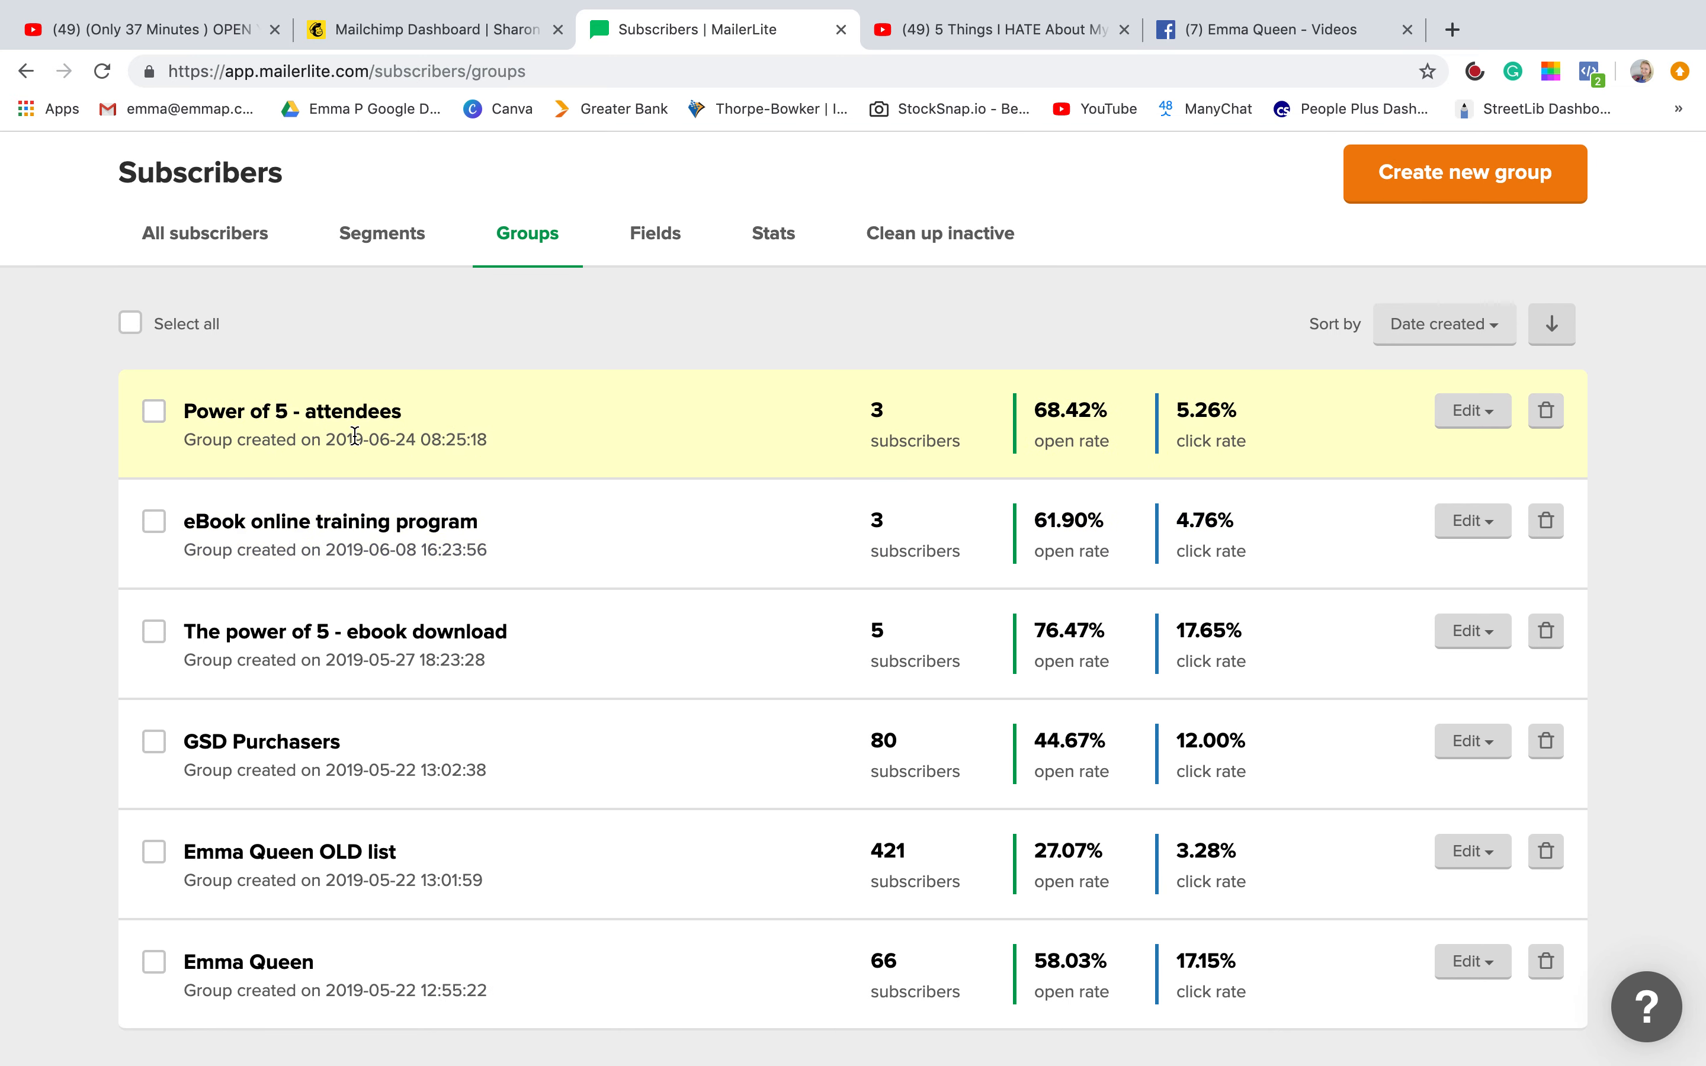
pyautogui.scroll(3, 353, 433)
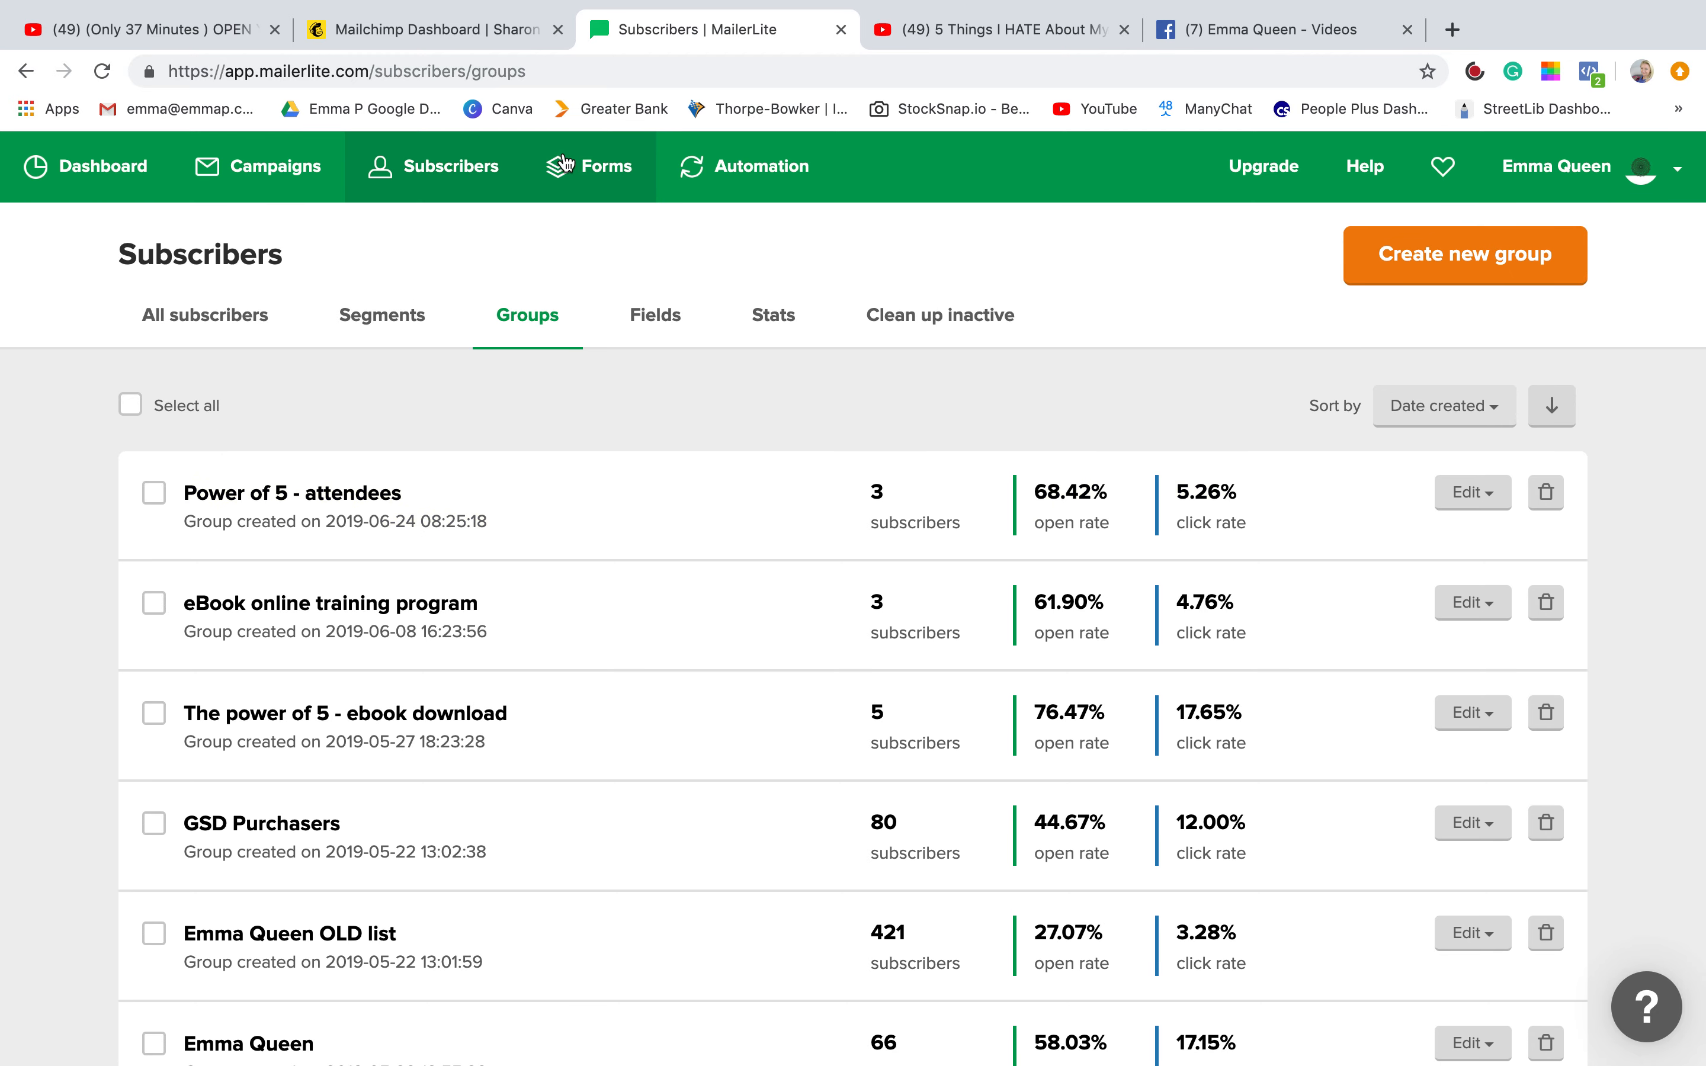
# Open the "Ebook email 1" automation workflow and look through its sequence of emails and waits.
pyautogui.click(734, 167)
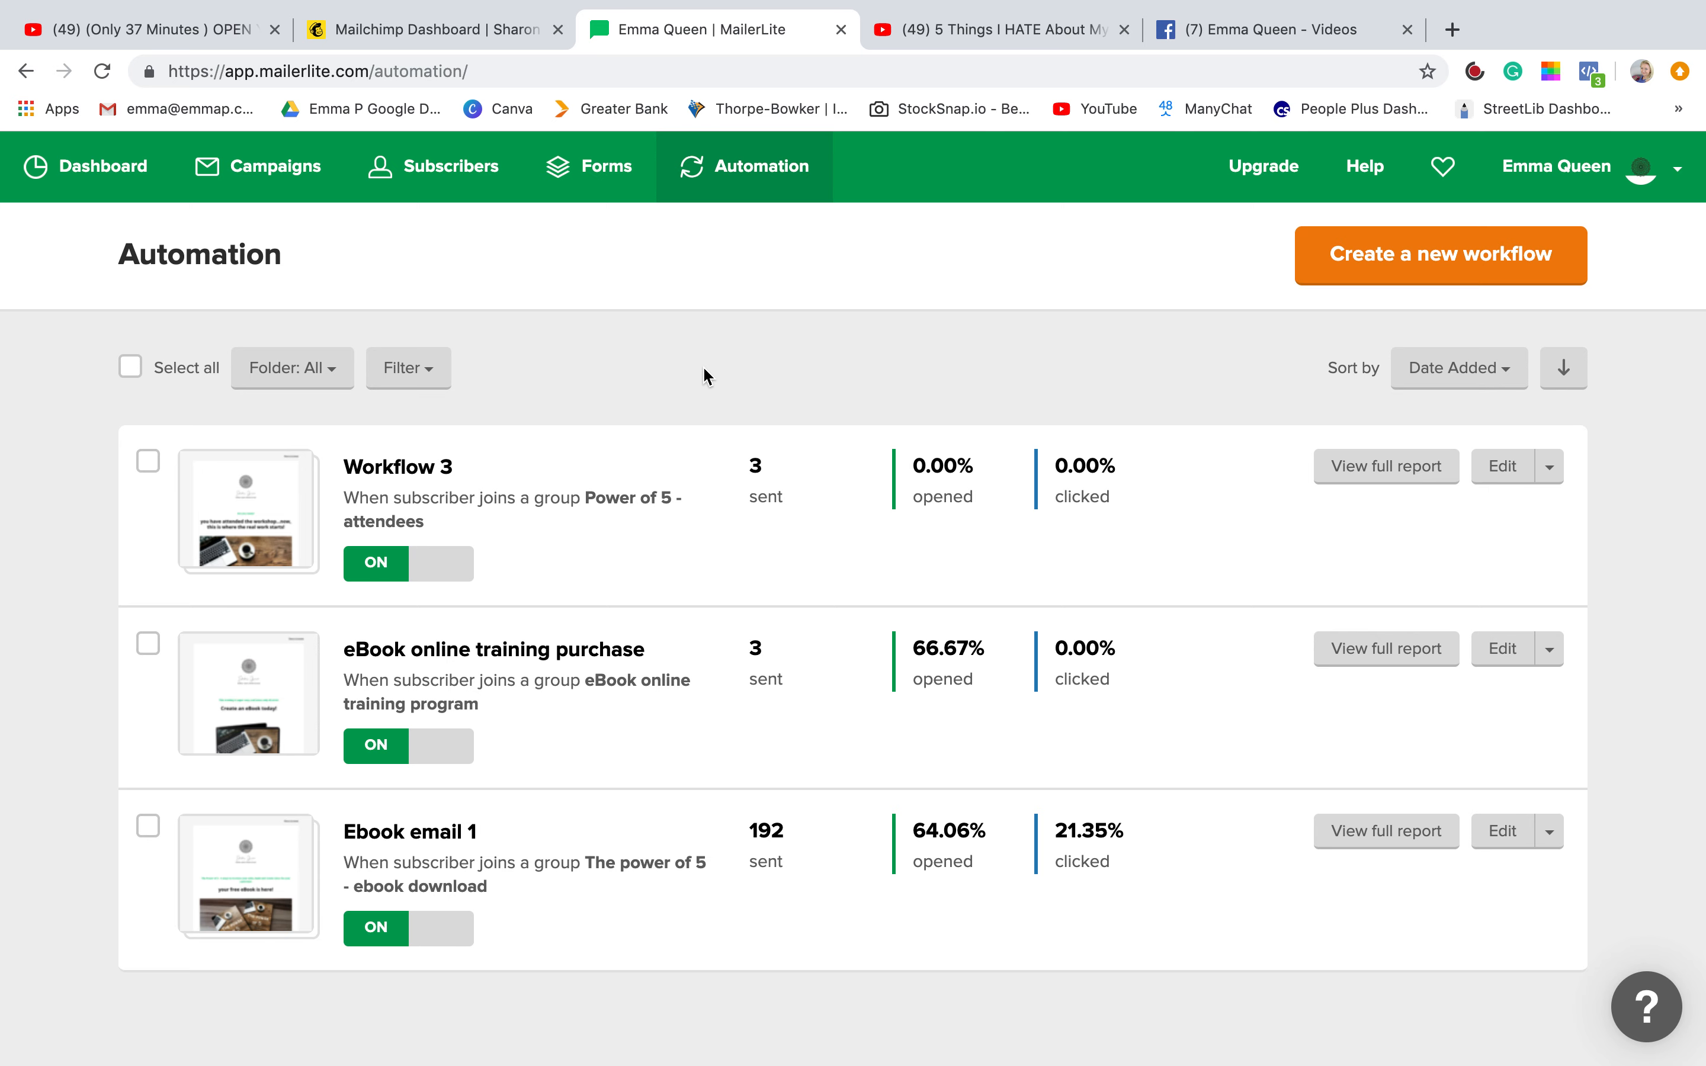
pyautogui.click(393, 836)
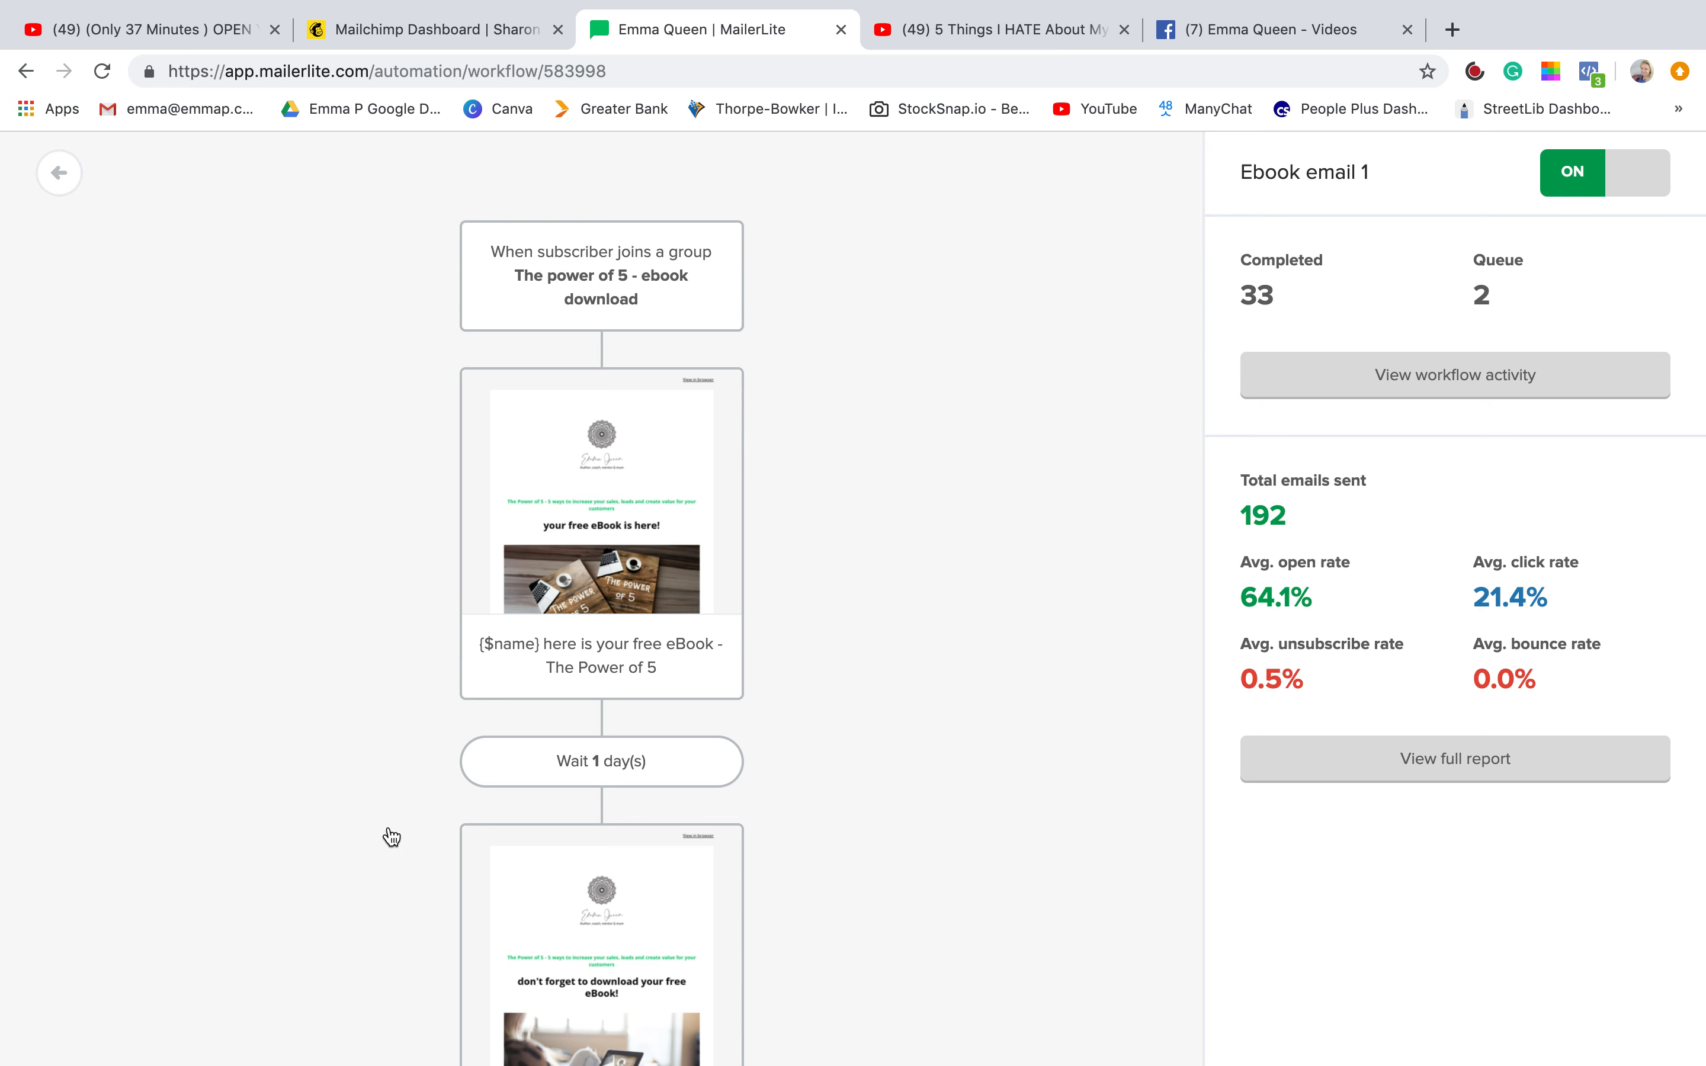
pyautogui.scroll(-20, 392, 838)
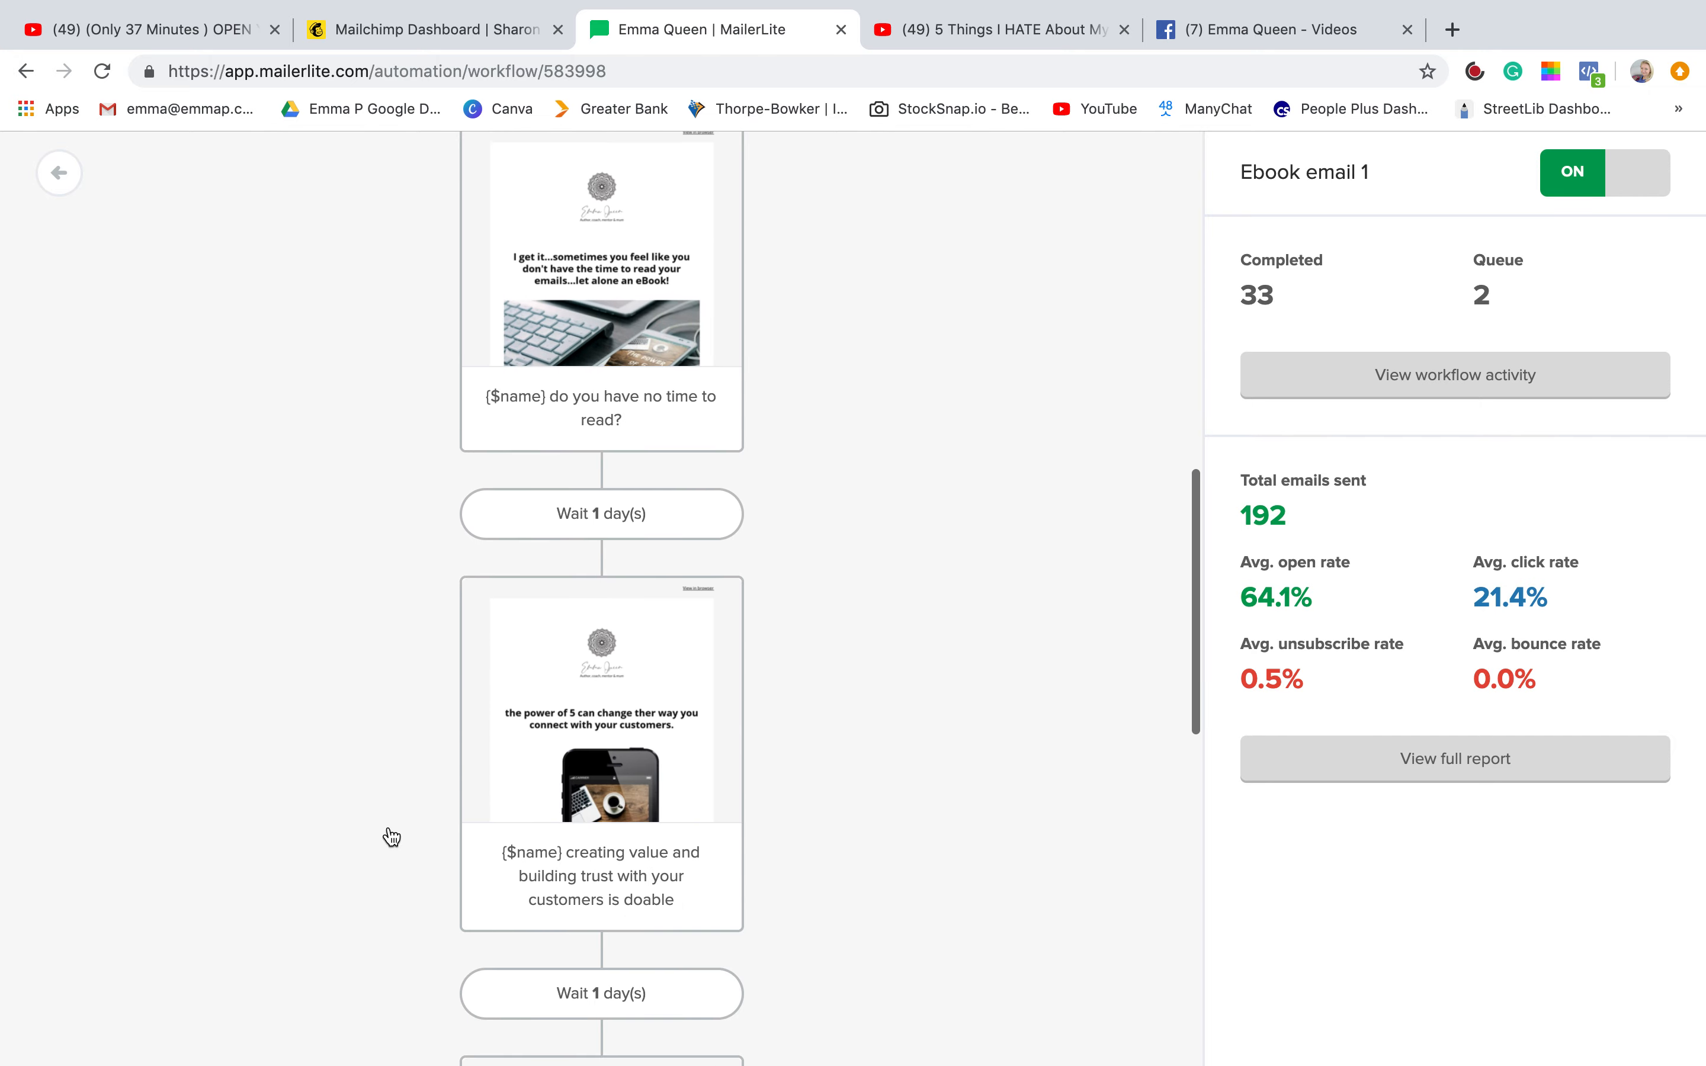
pyautogui.scroll(20, 392, 837)
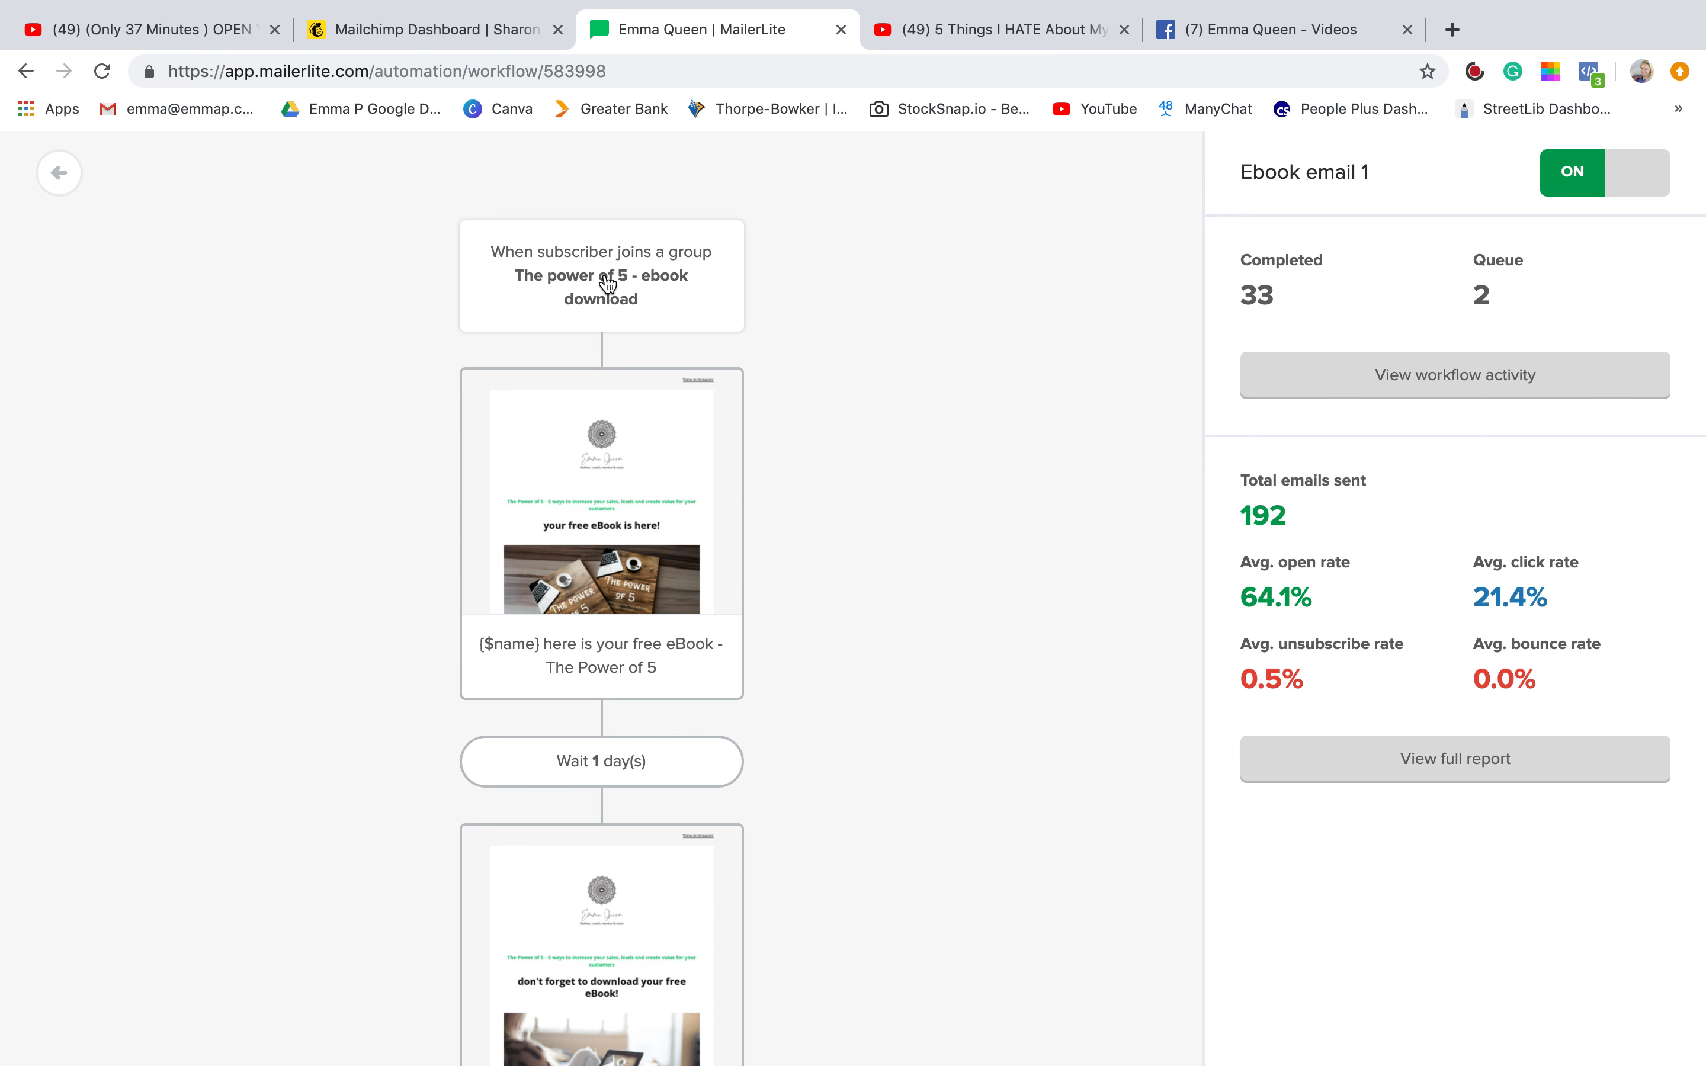
# Inspect the workflow's group trigger details and the settings of its first email, including subject, sender and content.
pyautogui.click(678, 285)
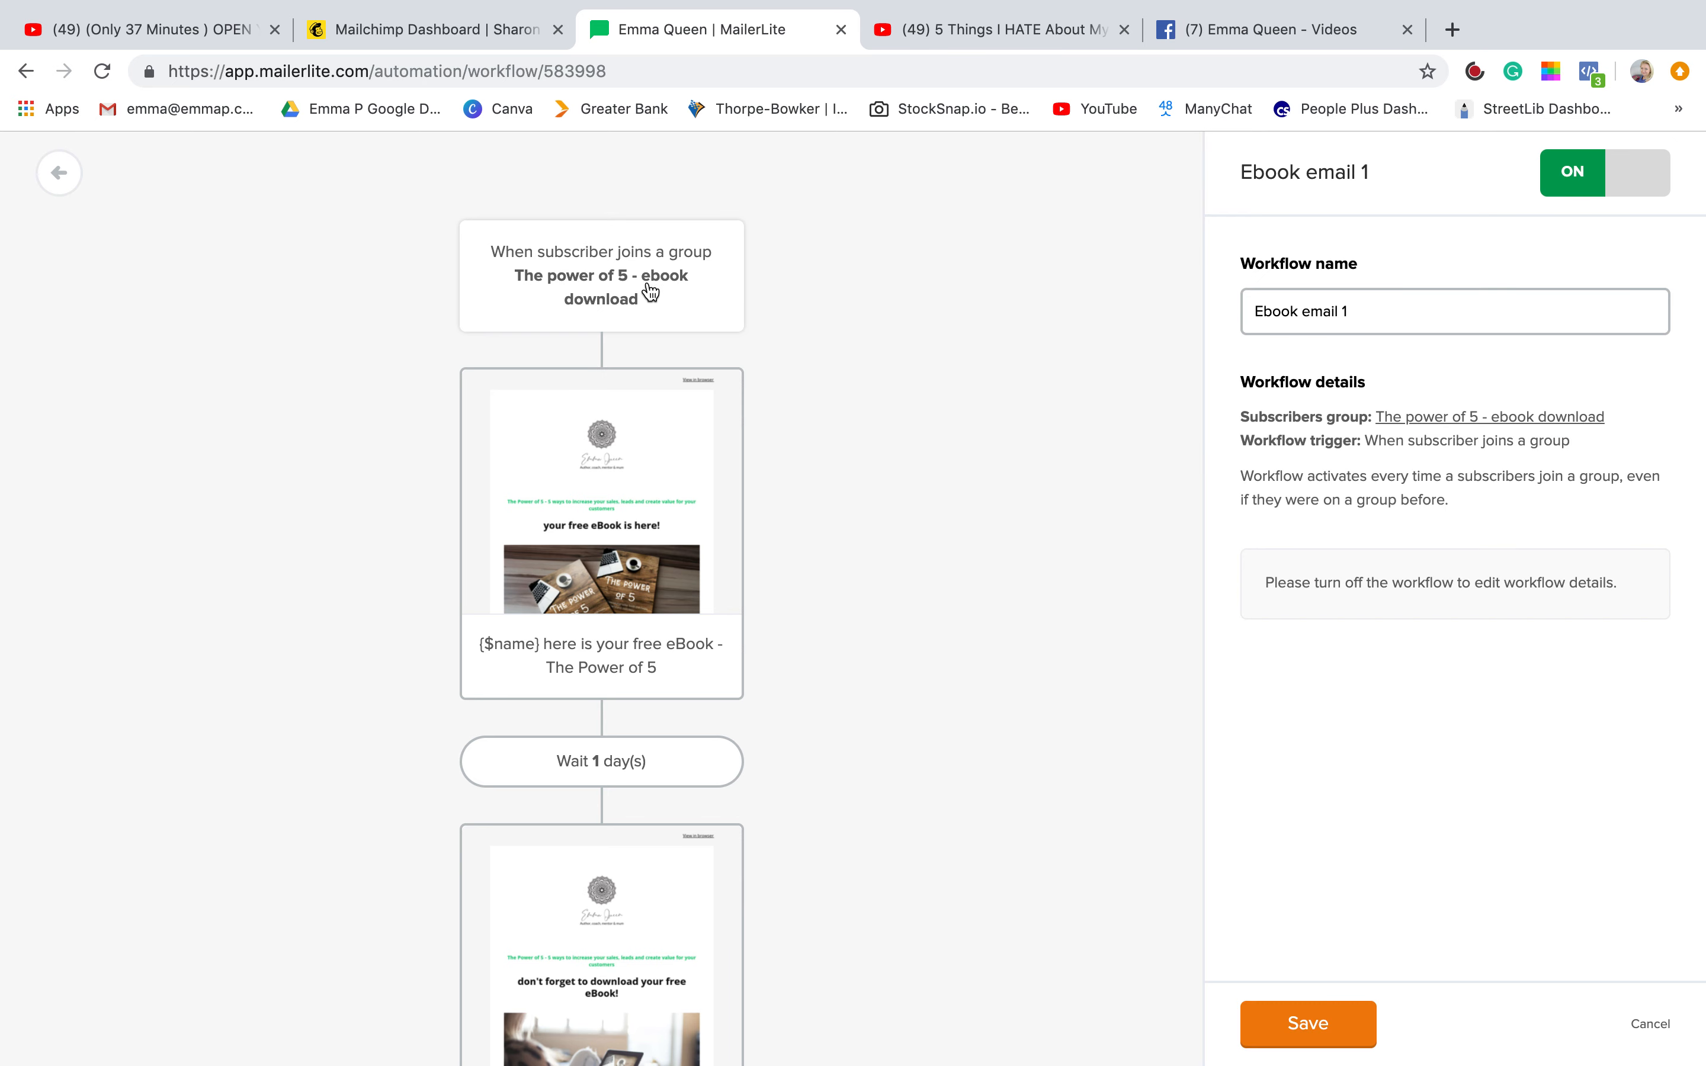
pyautogui.click(634, 460)
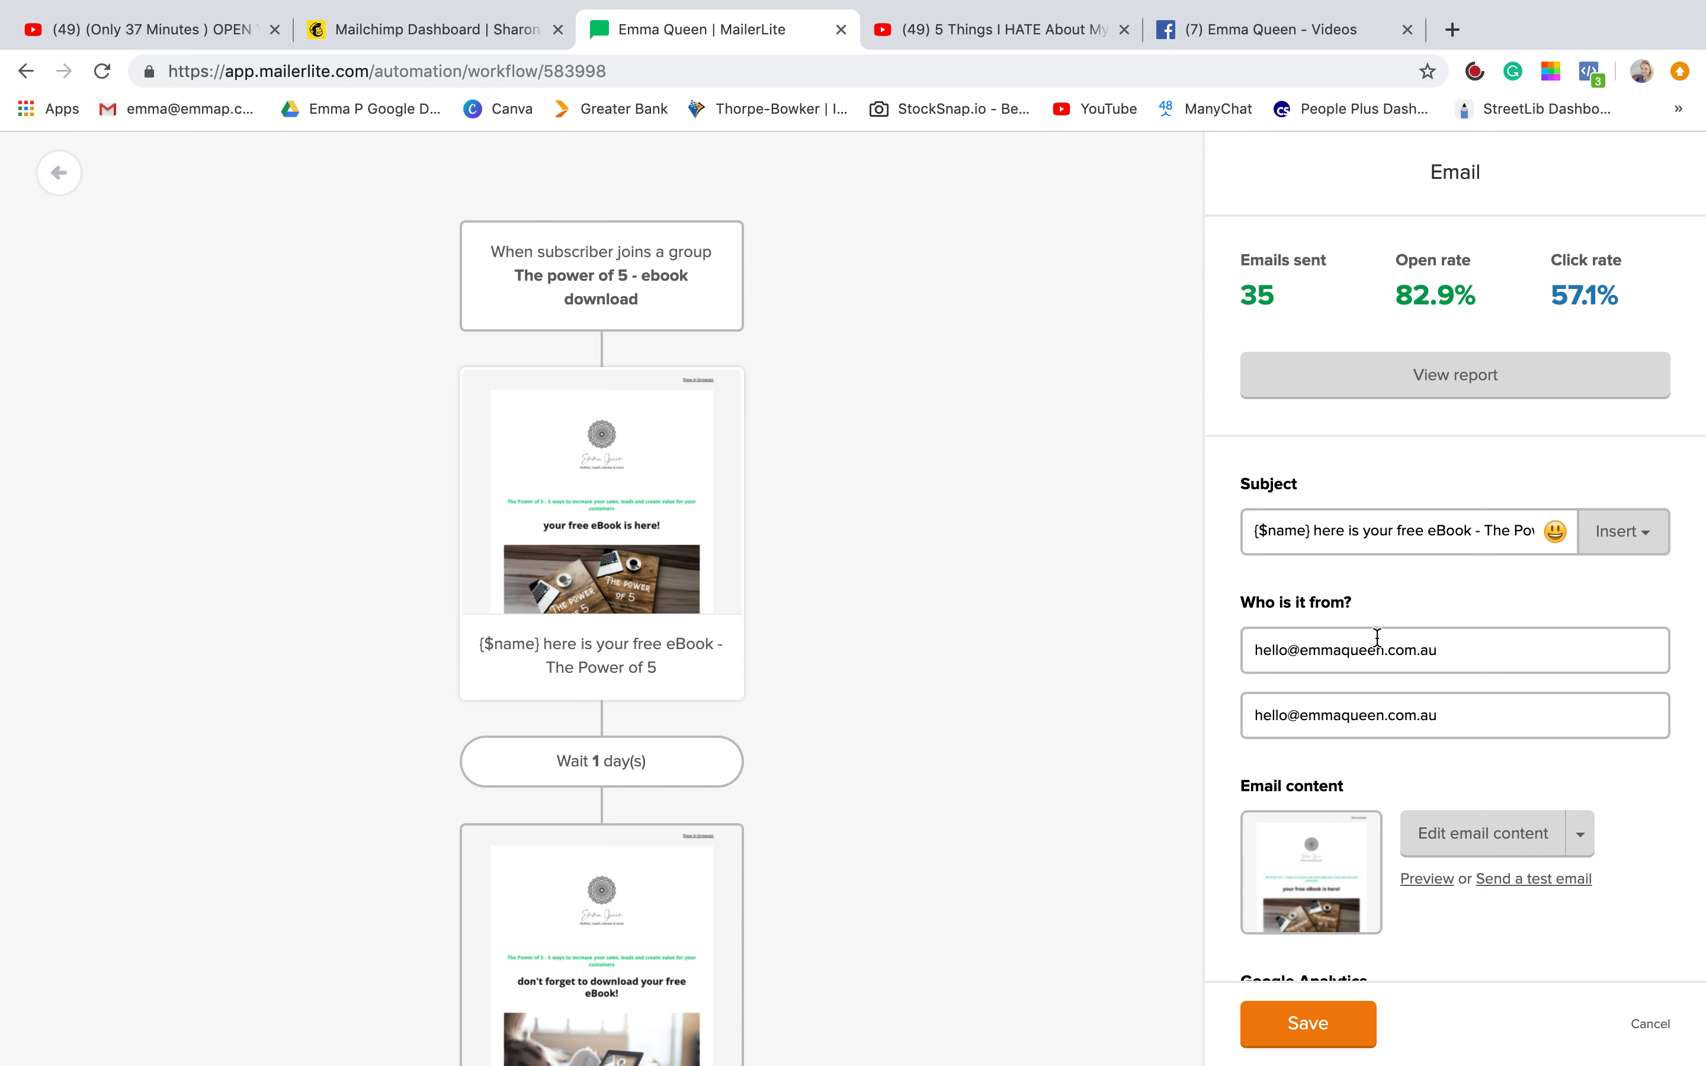
pyautogui.scroll(-3, 1378, 643)
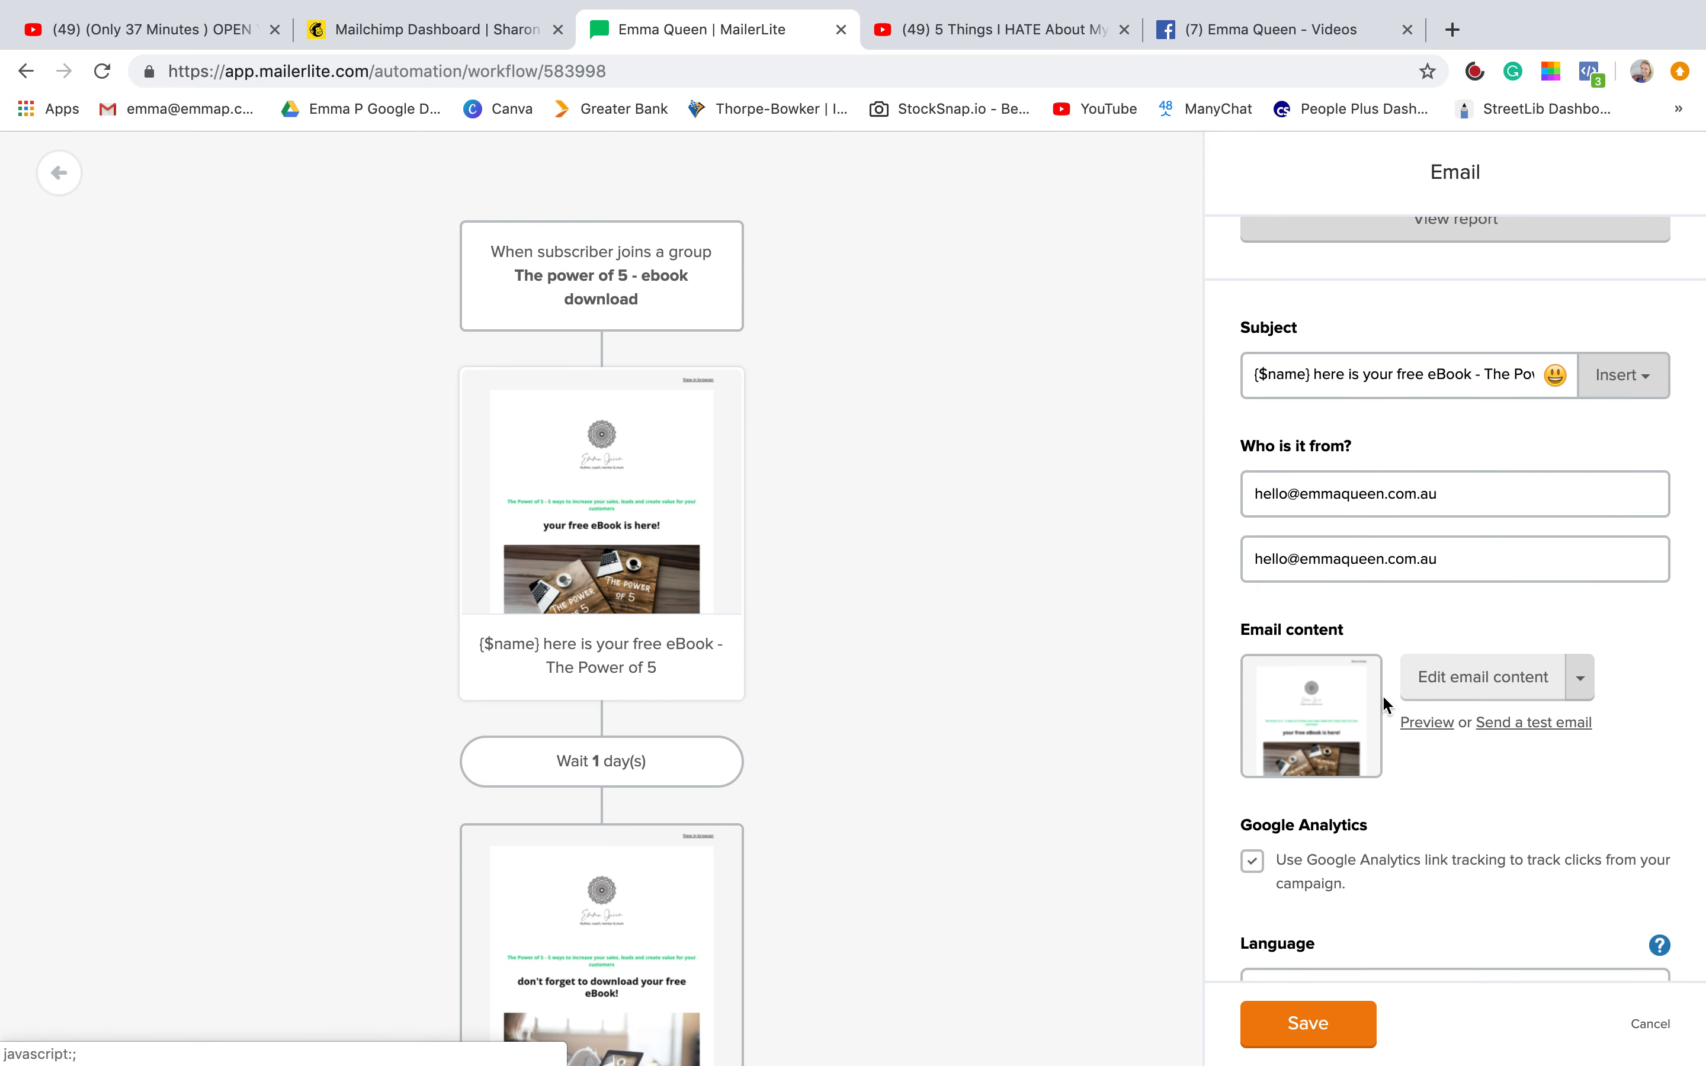
pyautogui.scroll(-1, 1374, 705)
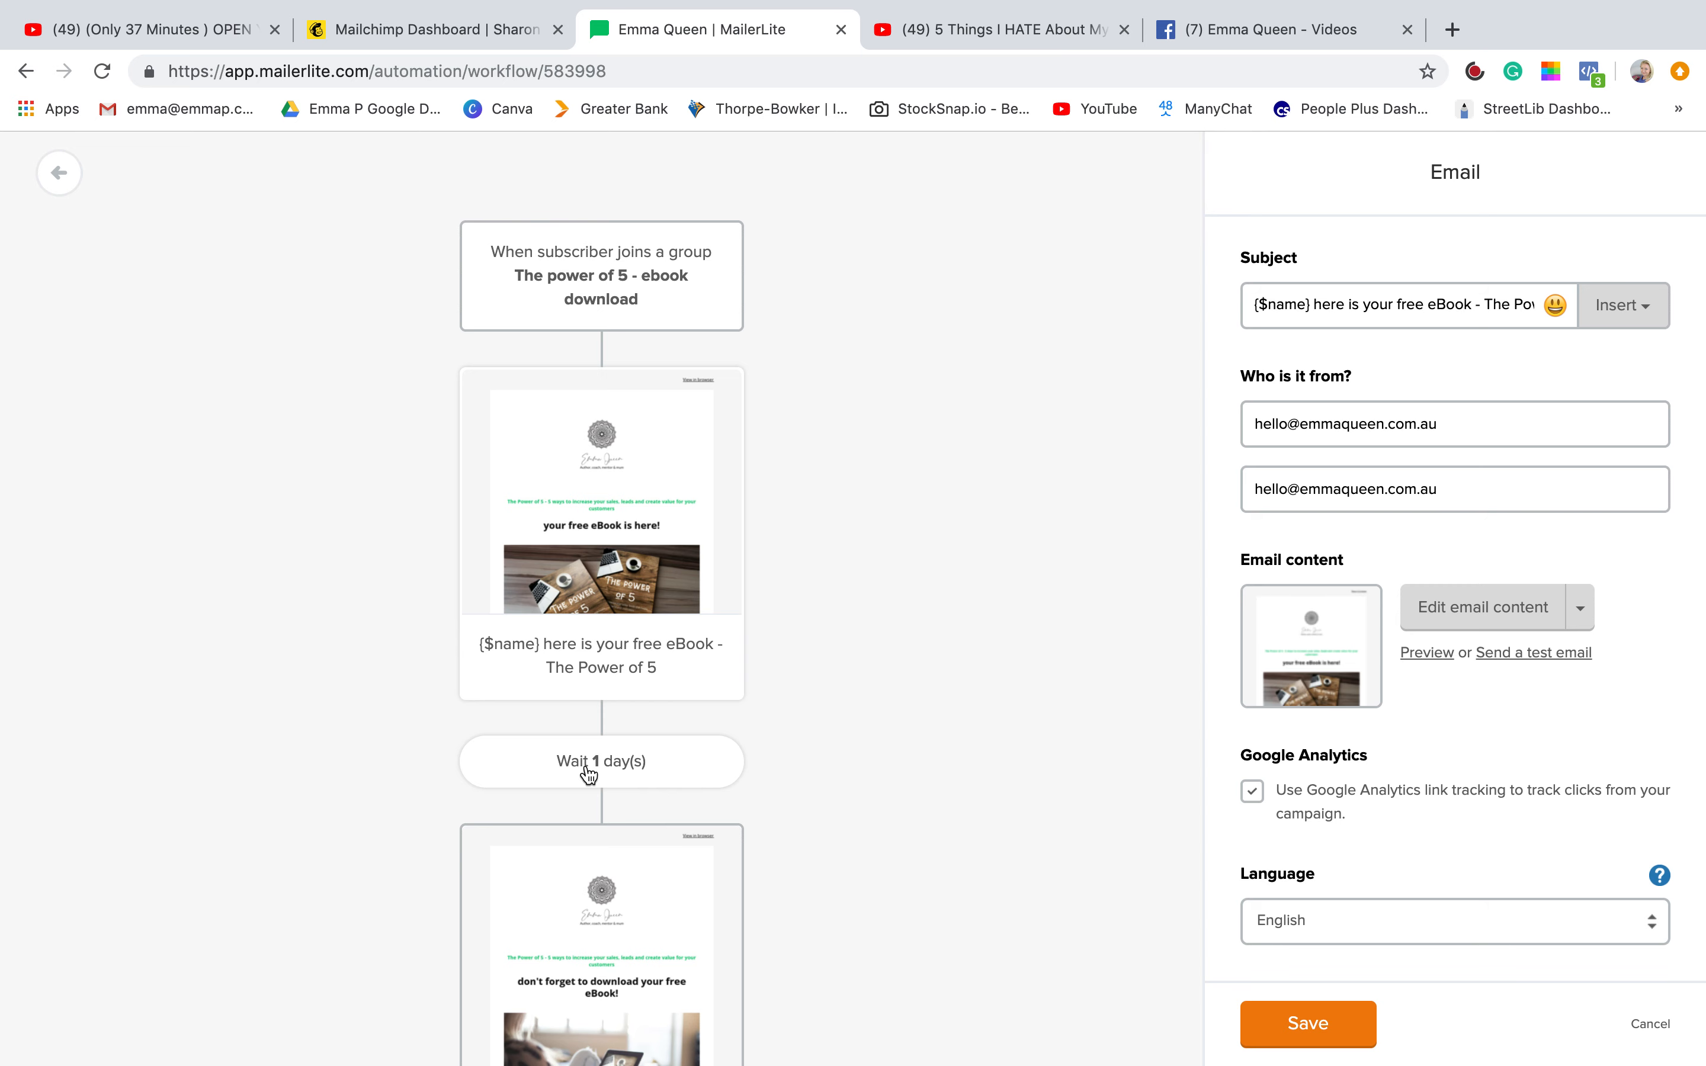
# Look through the follow-up emails and the waiting periods between them in the eBook workflow.
pyautogui.scroll(-5, 845, 737)
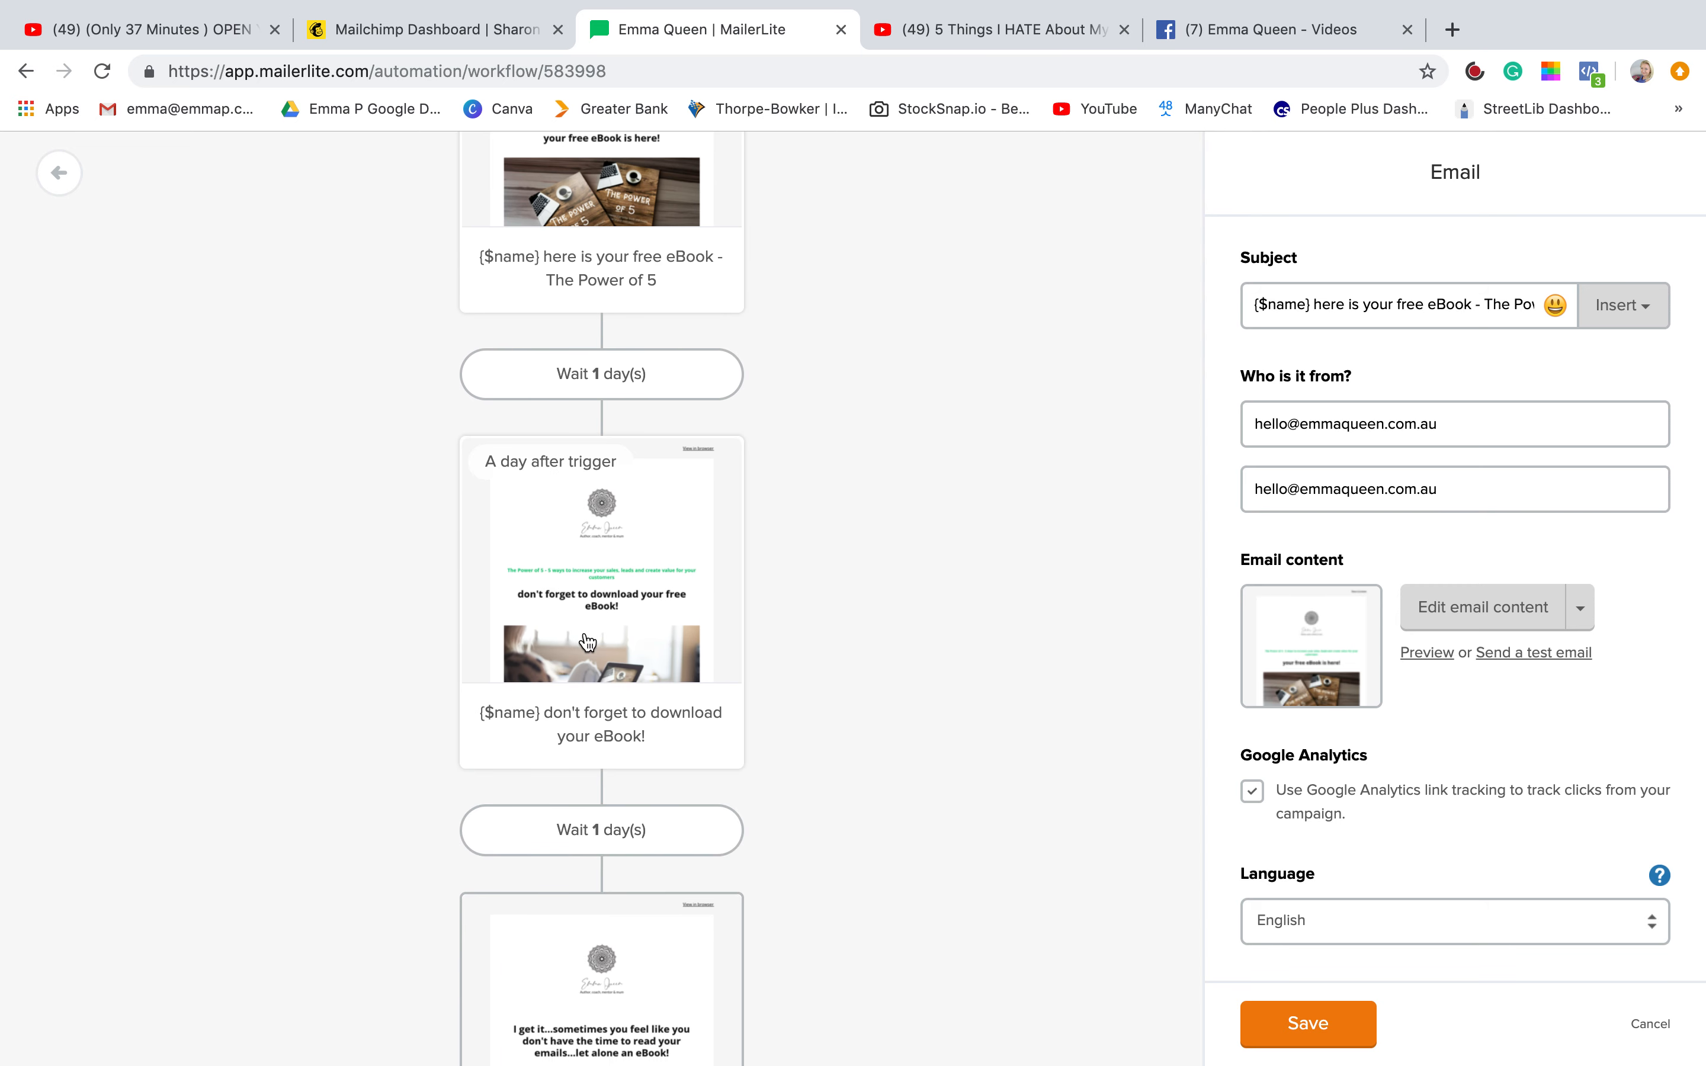
pyautogui.scroll(-5, 587, 641)
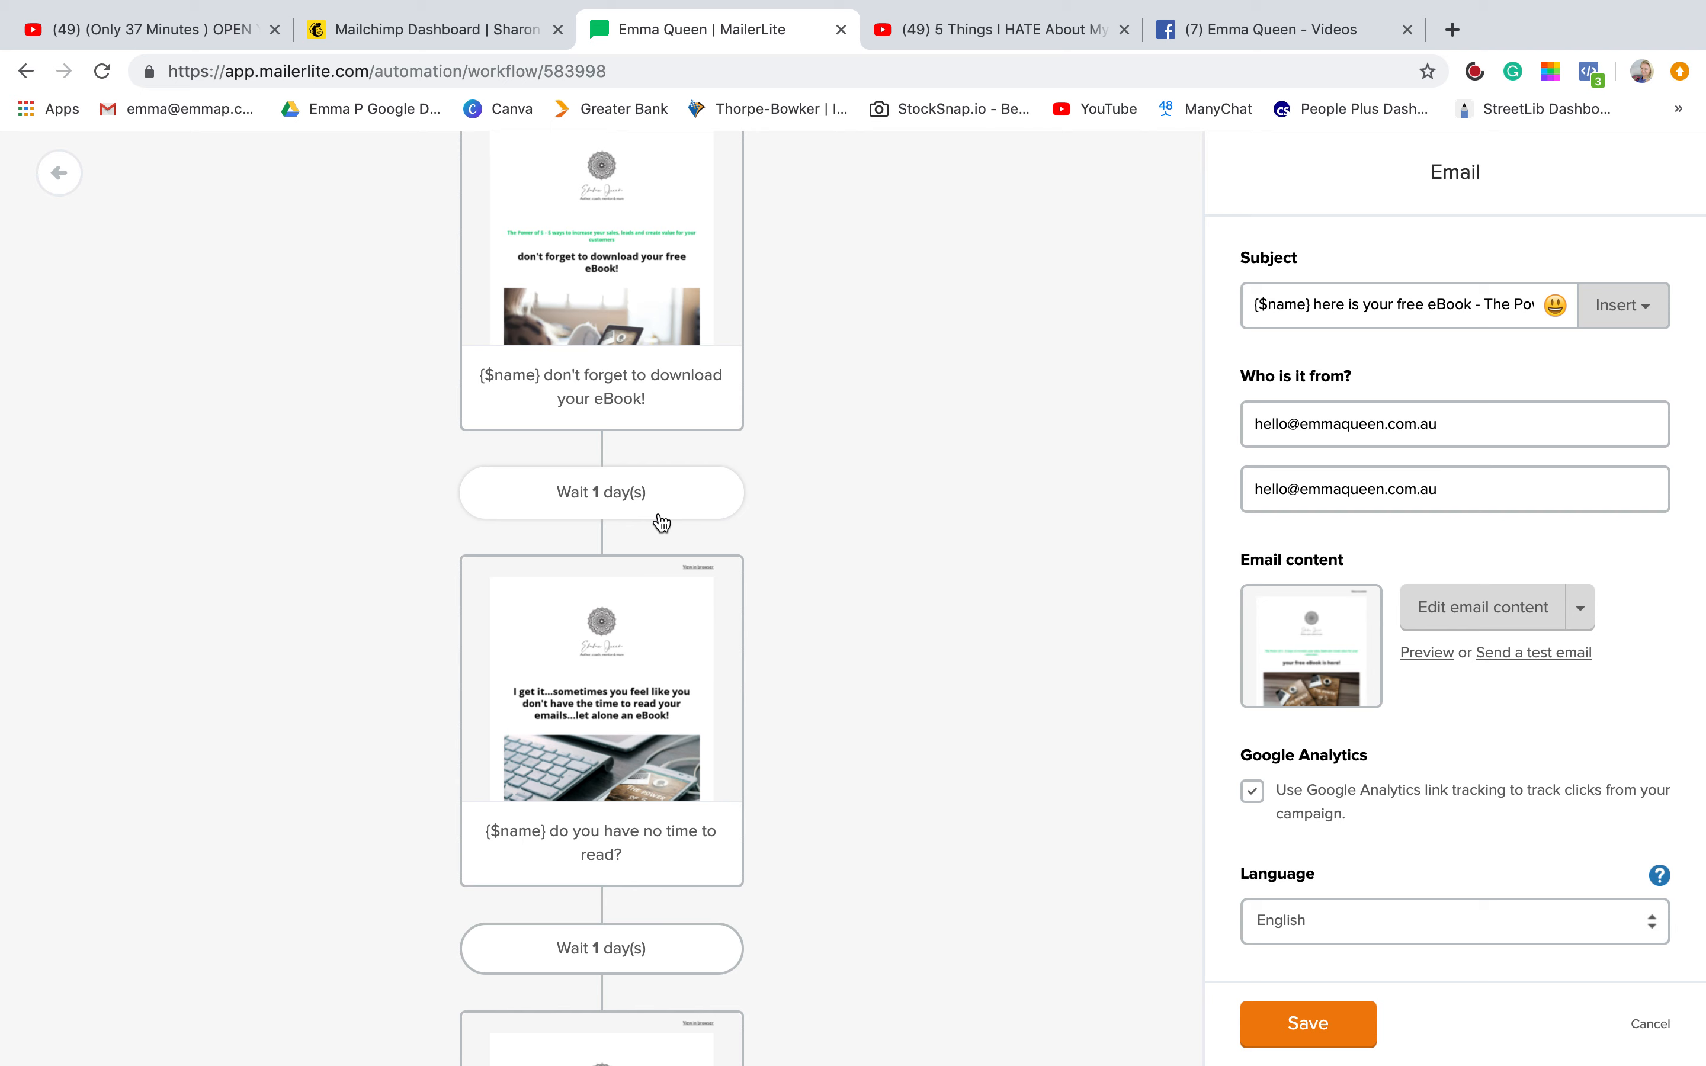
pyautogui.scroll(-8, 814, 690)
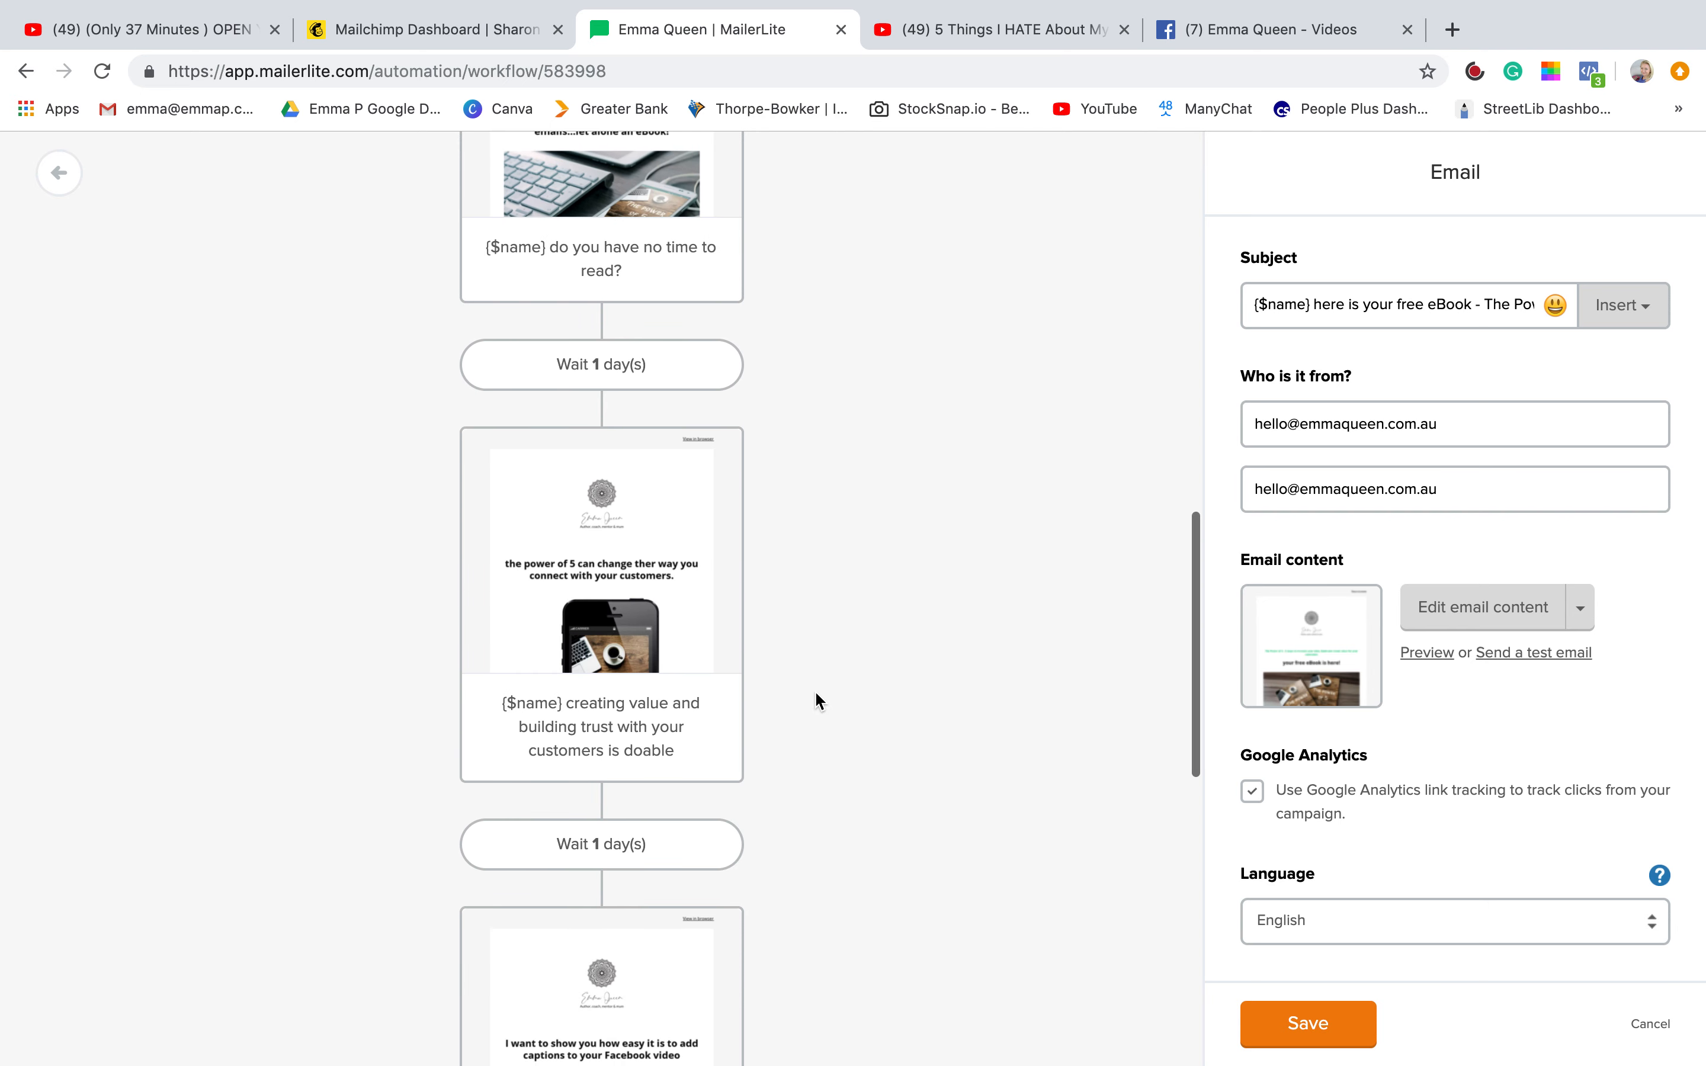
# Review the remaining emails in the eBook workflow and inspect the settings of its final move-to-group action before returning to the automation list.
pyautogui.scroll(12, 850, 688)
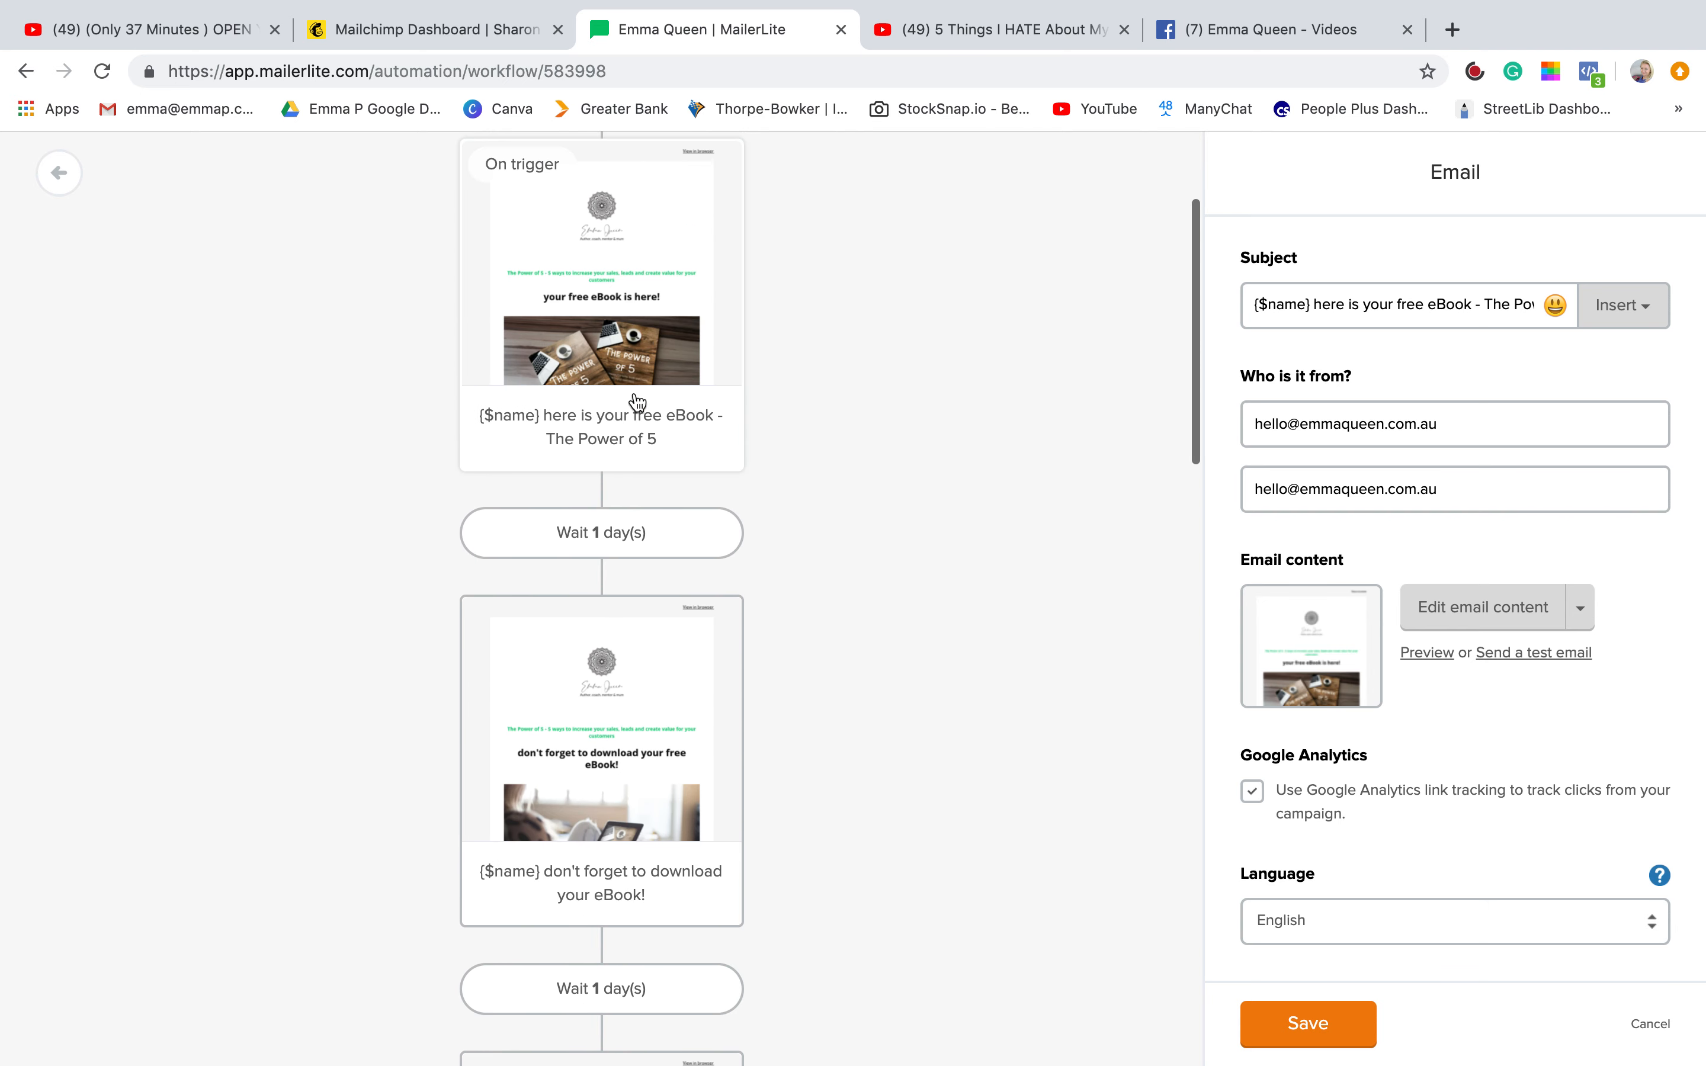
pyautogui.scroll(-8, 1054, 638)
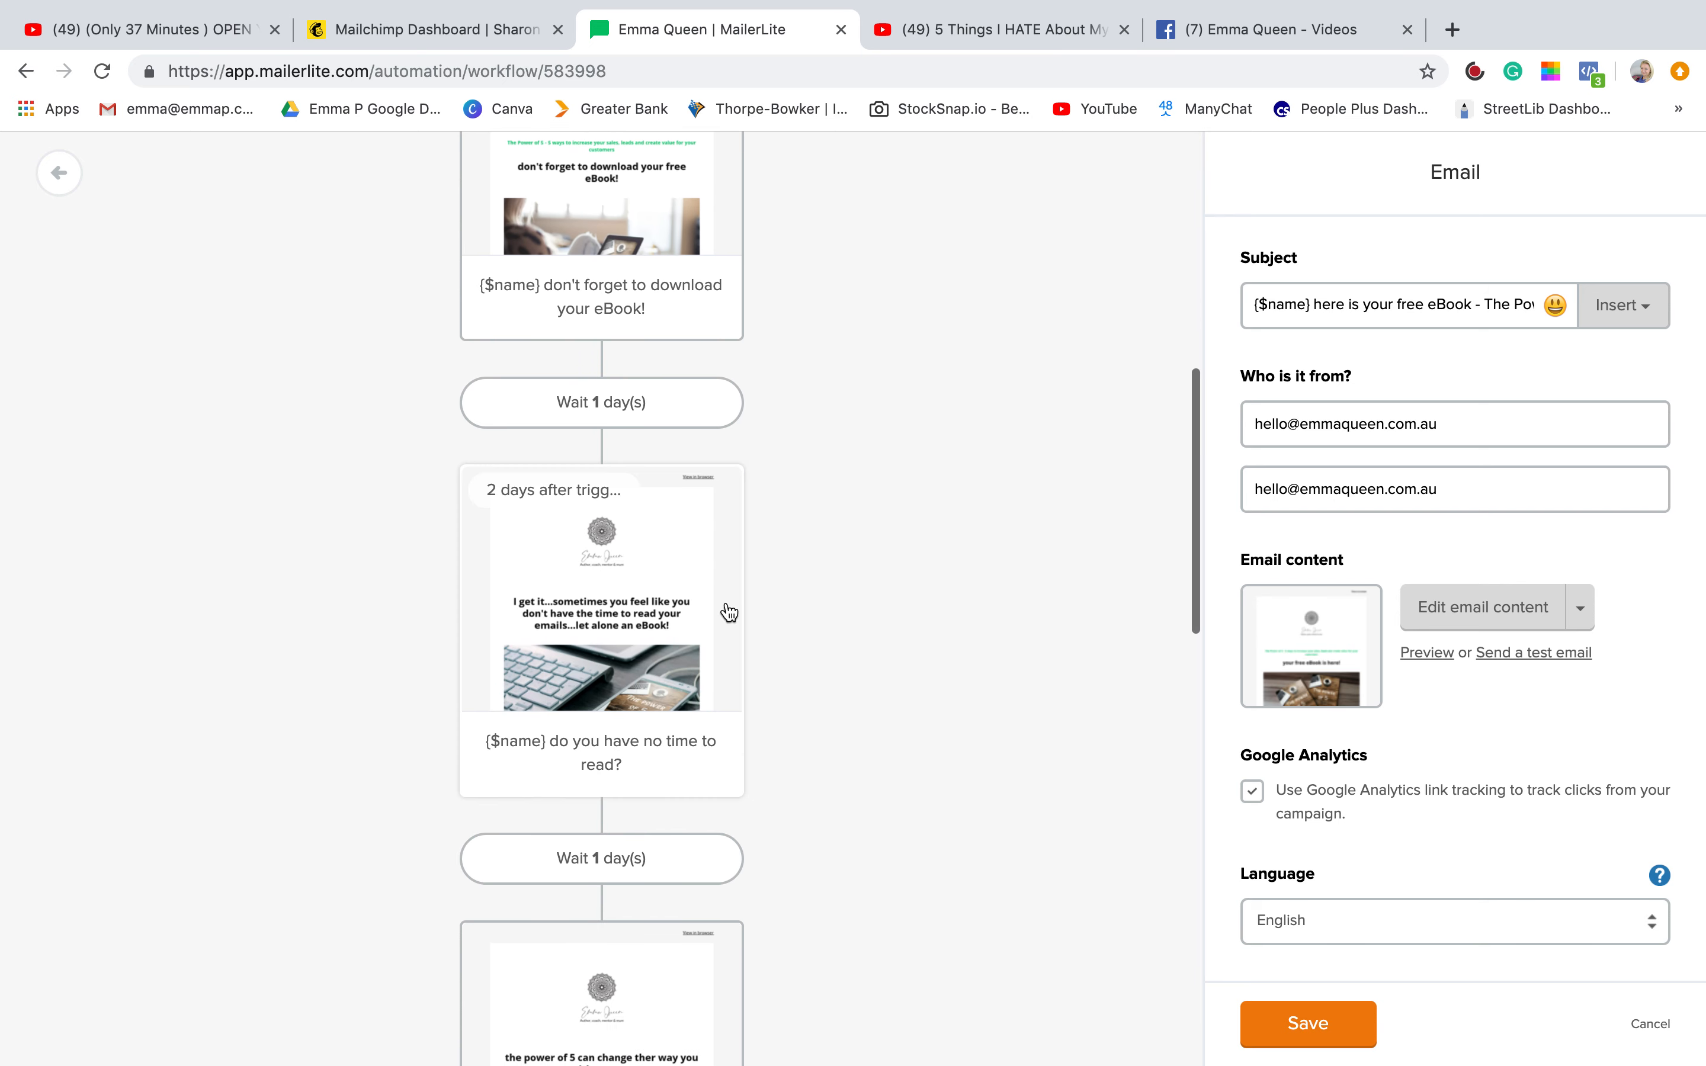
pyautogui.scroll(-20, 916, 628)
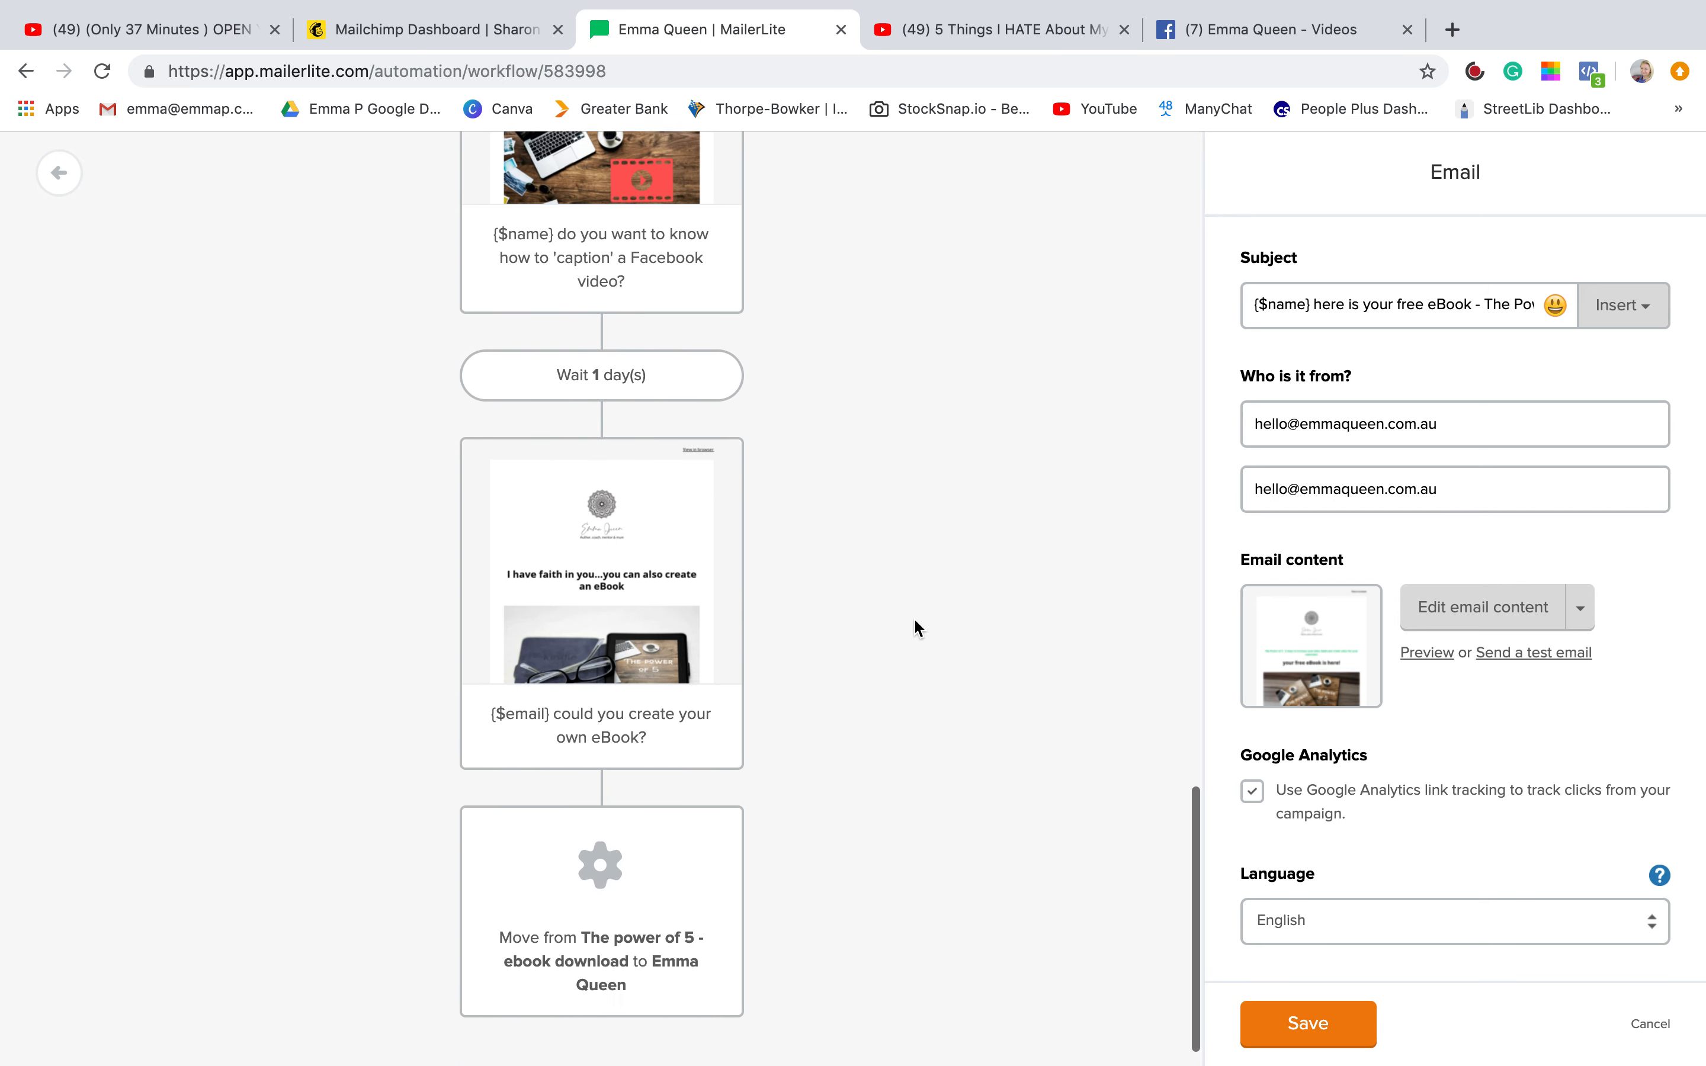
pyautogui.click(561, 848)
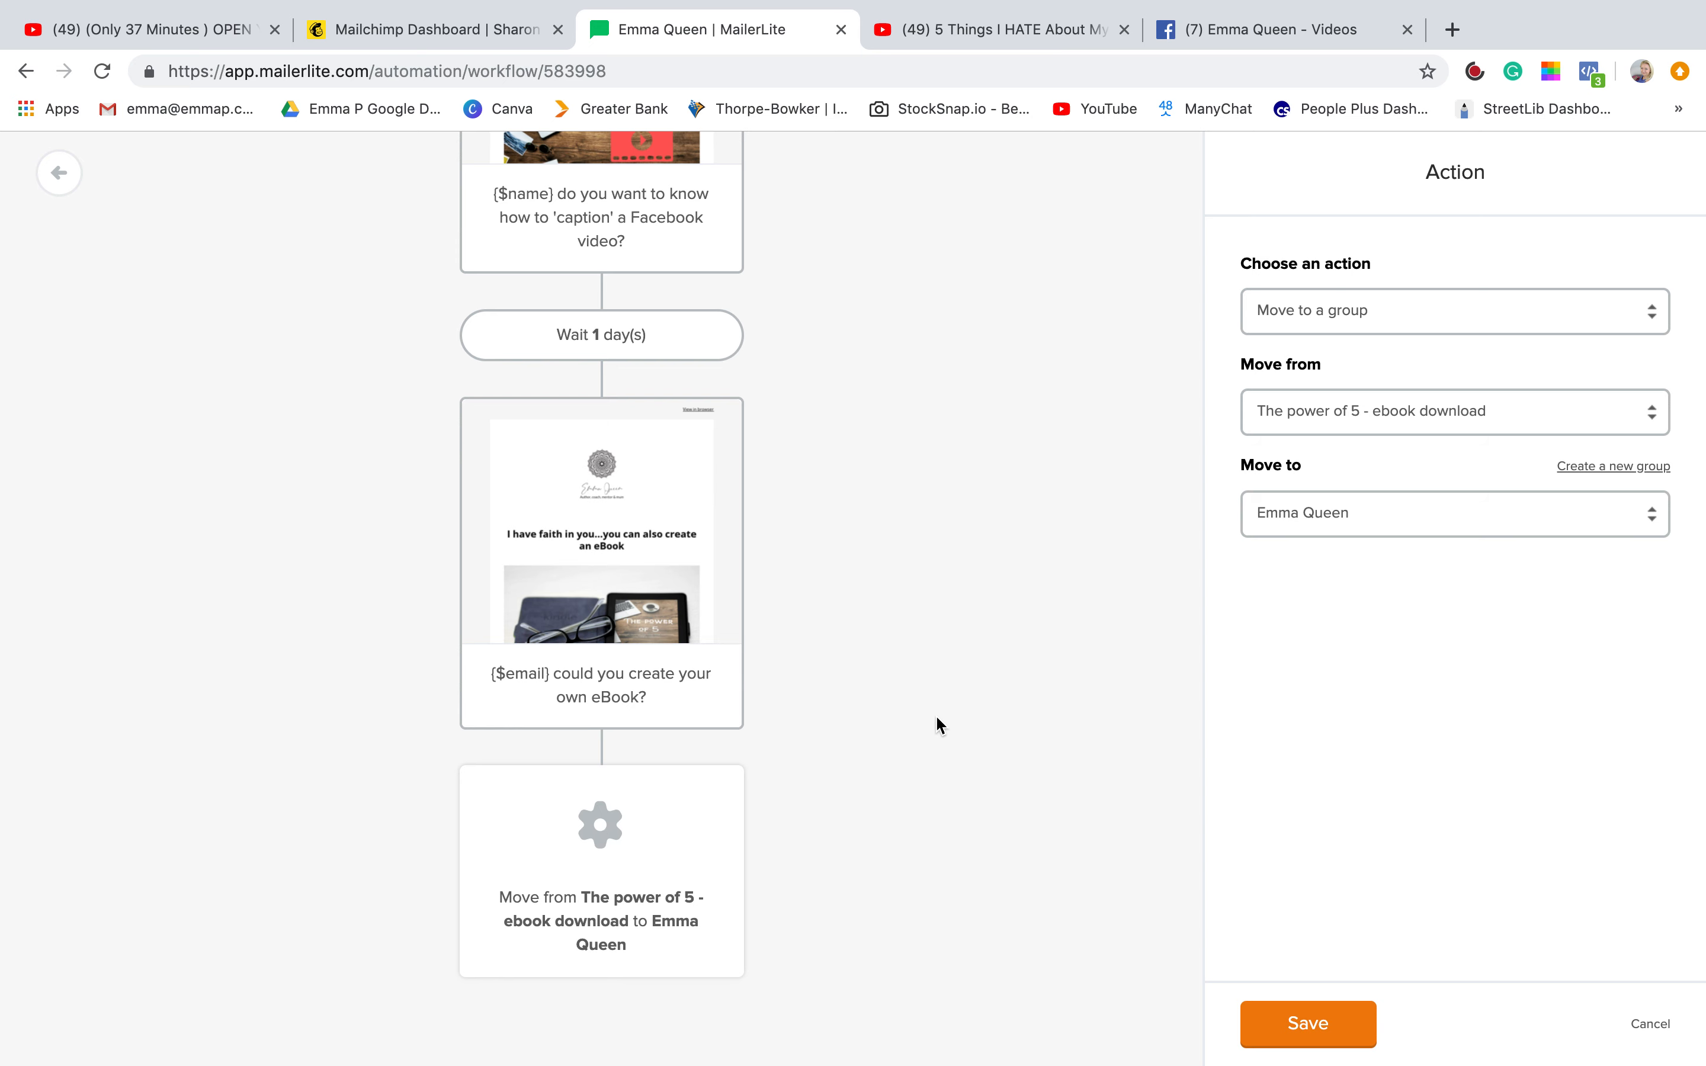
pyautogui.click(59, 173)
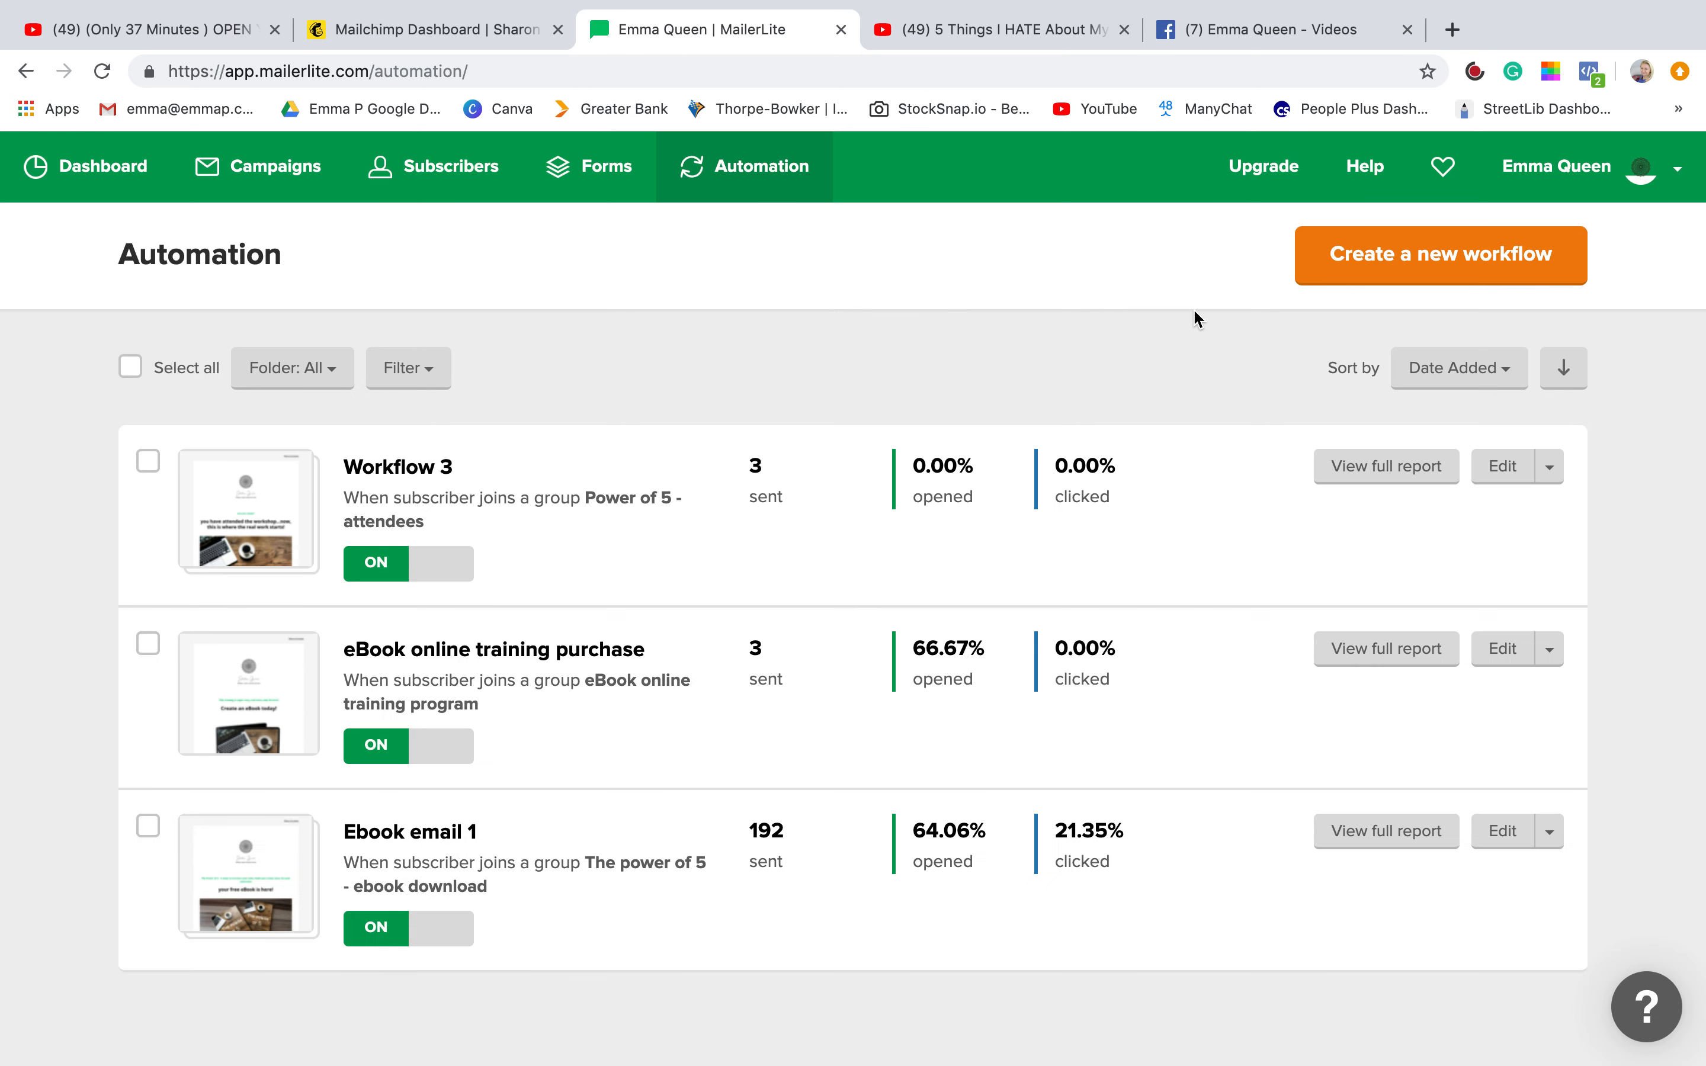
# Create a new workflow triggered when a subscriber joins a group, using the first listed subscriber group, and save the trigger.
pyautogui.click(1445, 251)
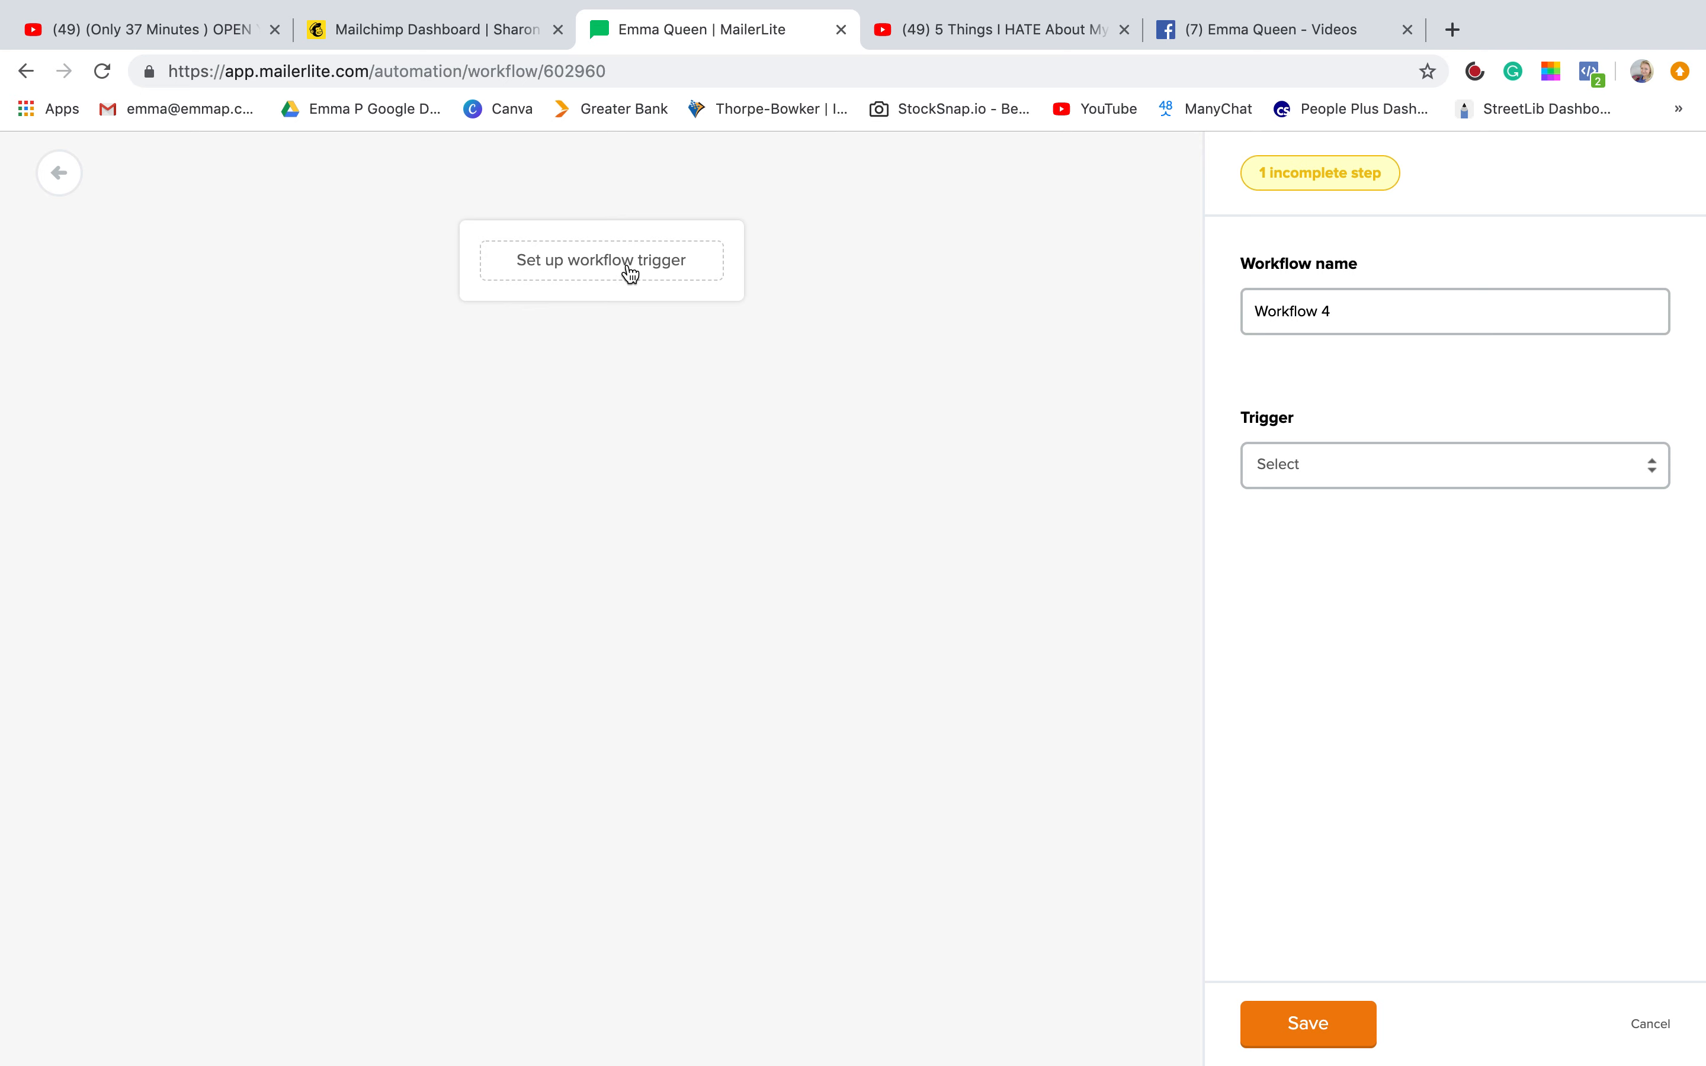
pyautogui.click(1343, 462)
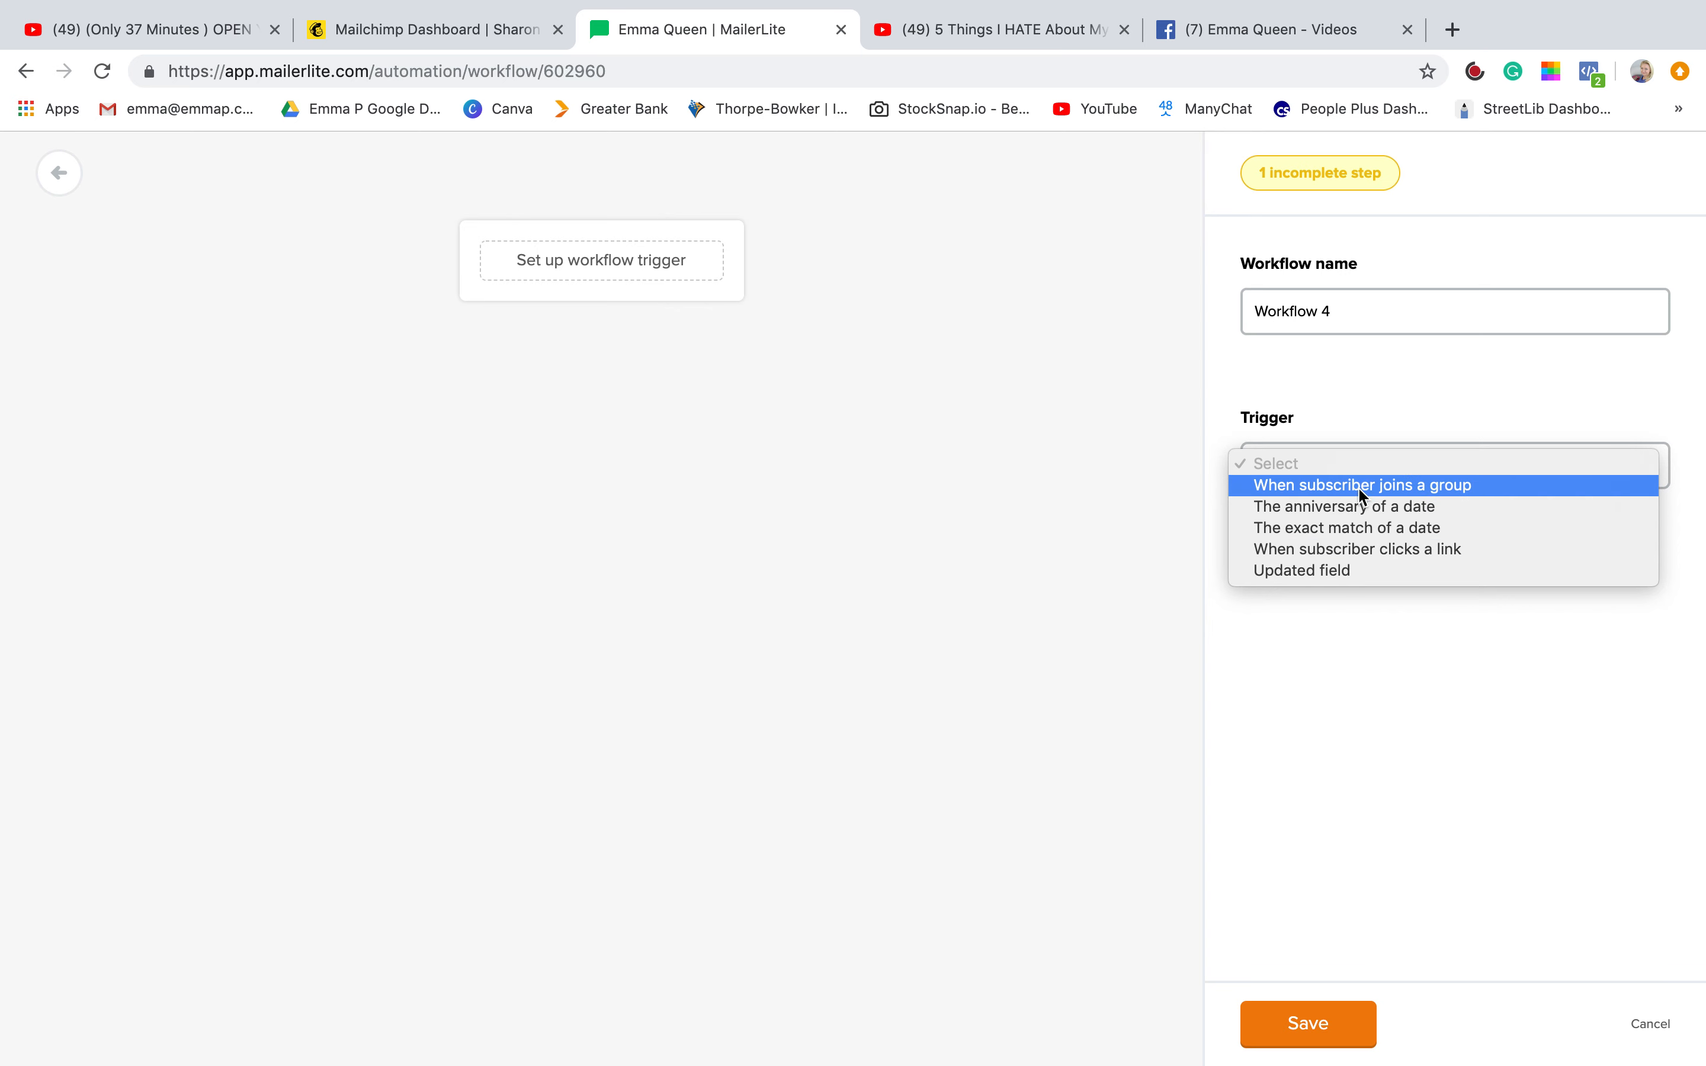
pyautogui.click(1364, 488)
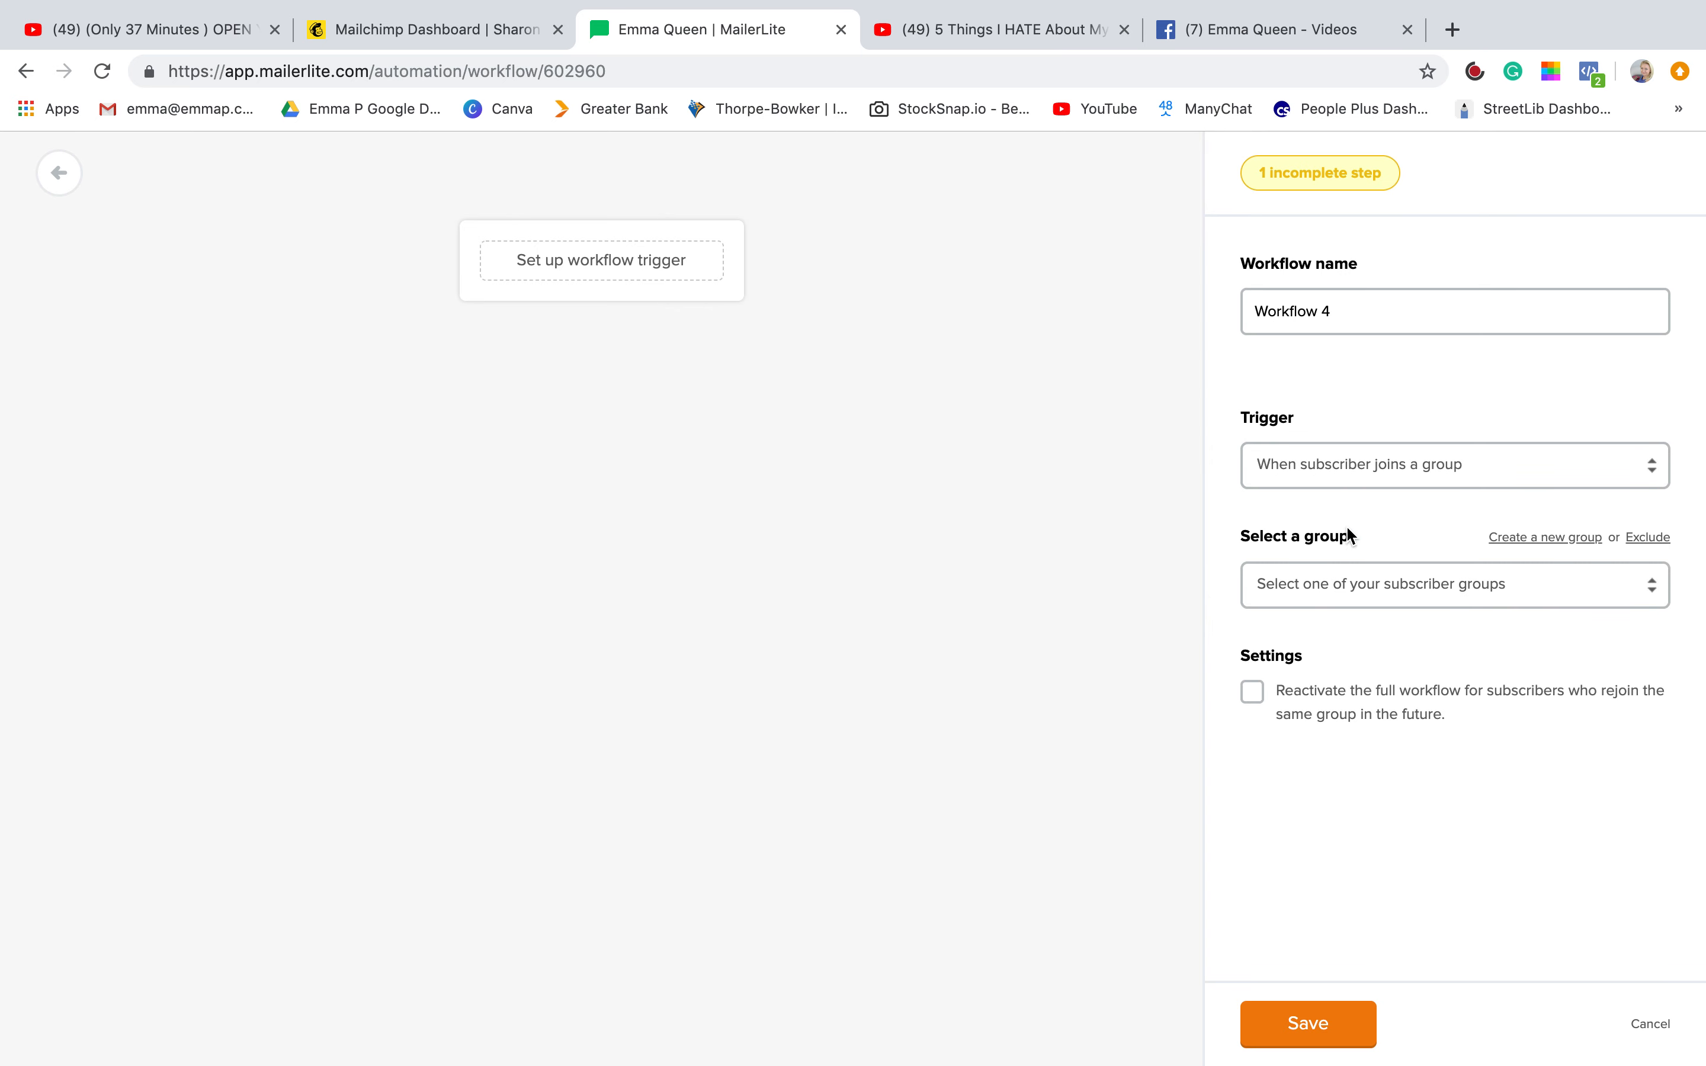
pyautogui.click(1371, 590)
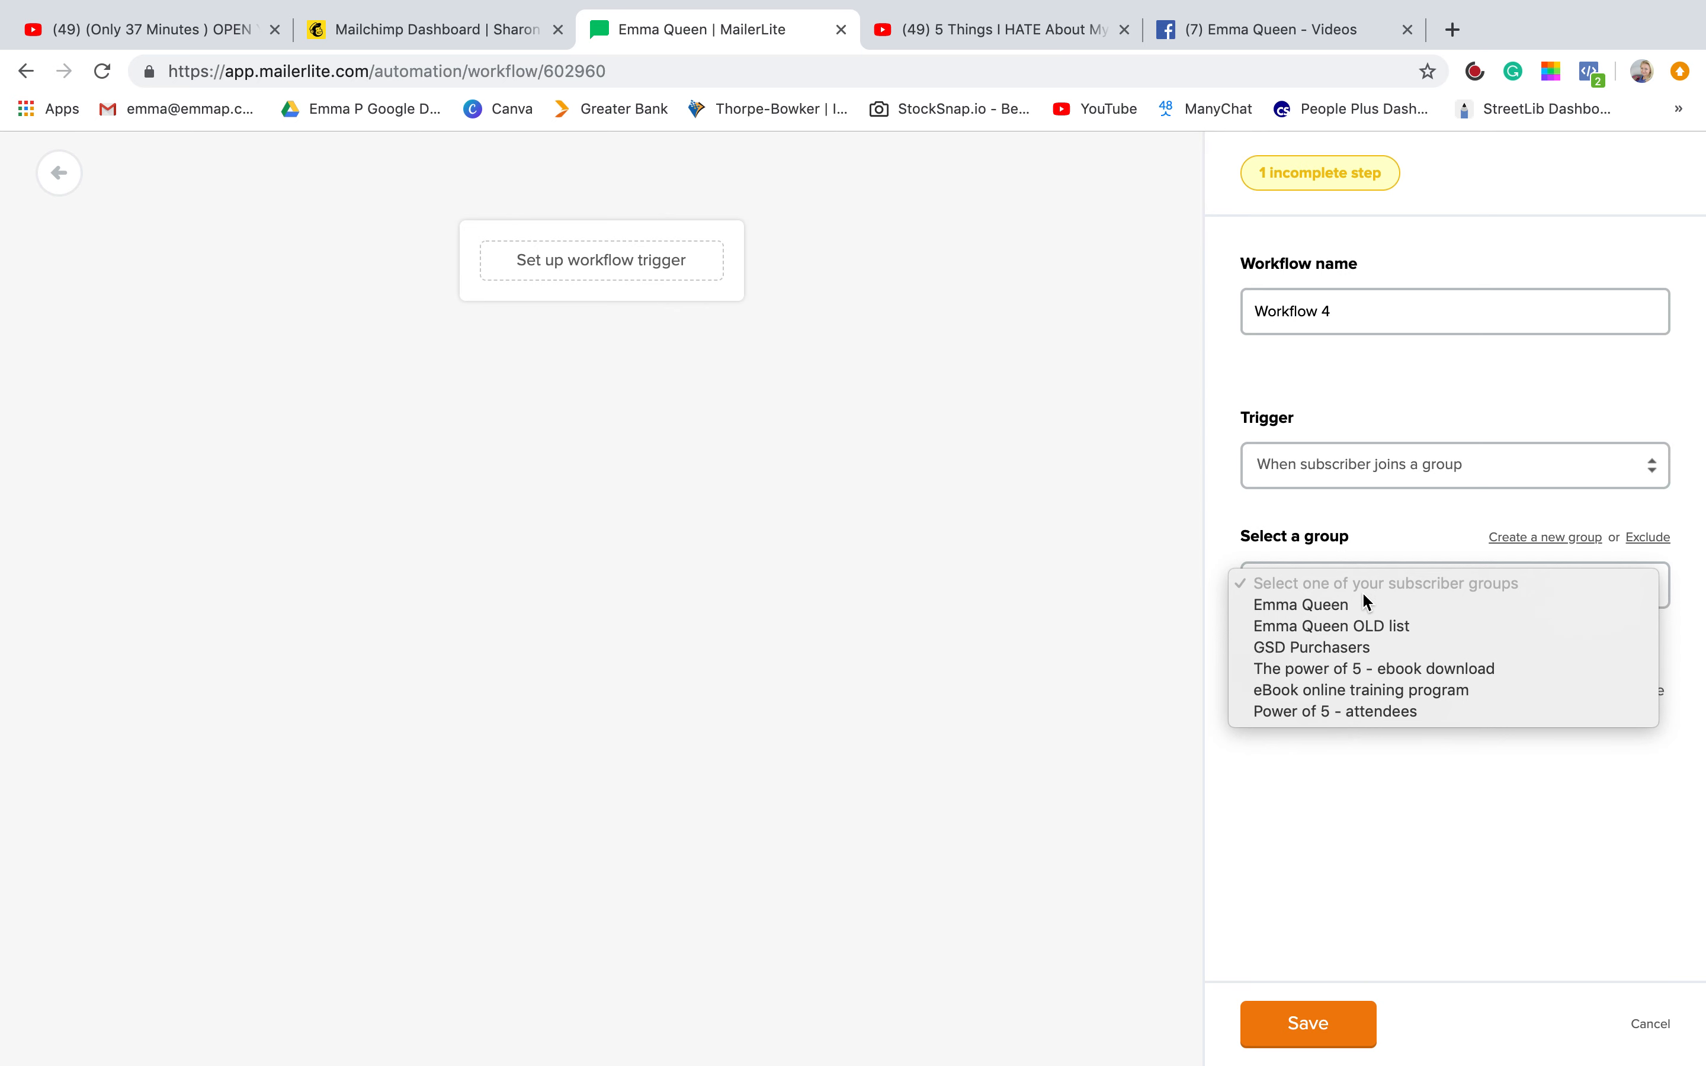
pyautogui.click(1354, 607)
pyautogui.click(1289, 1005)
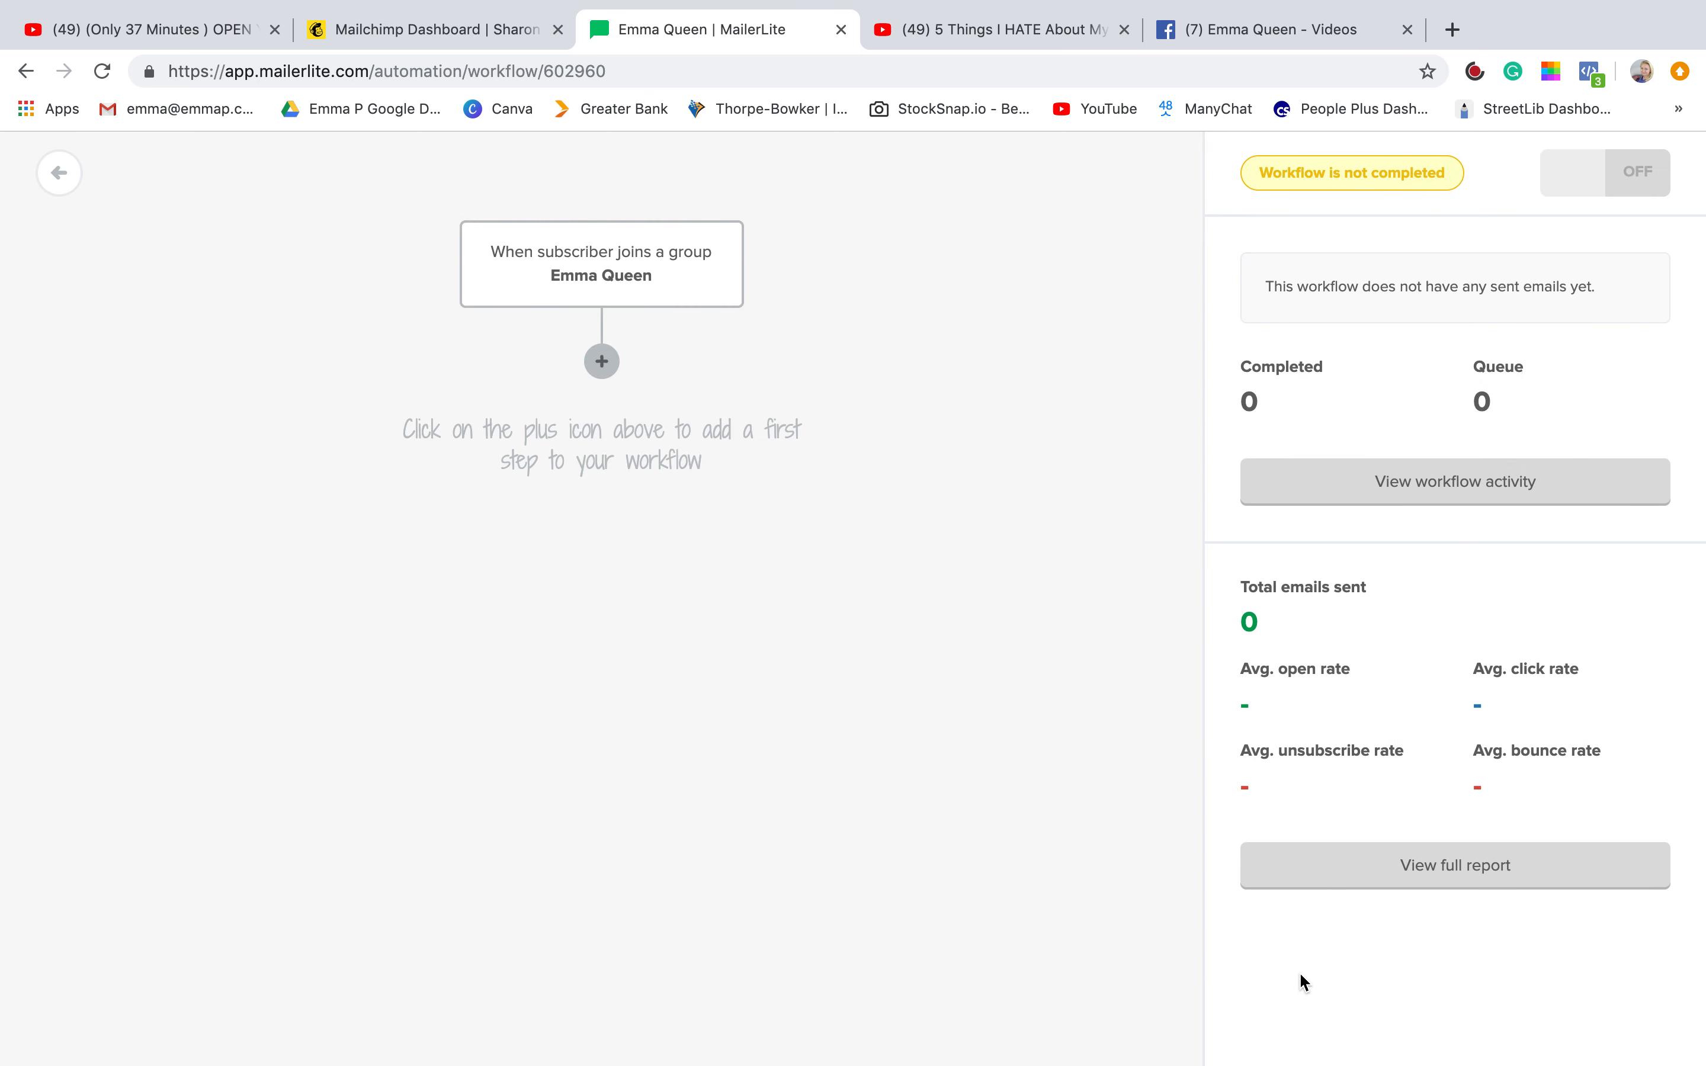
# Try a condition step below the workflow trigger, and remove it again.
pyautogui.click(601, 361)
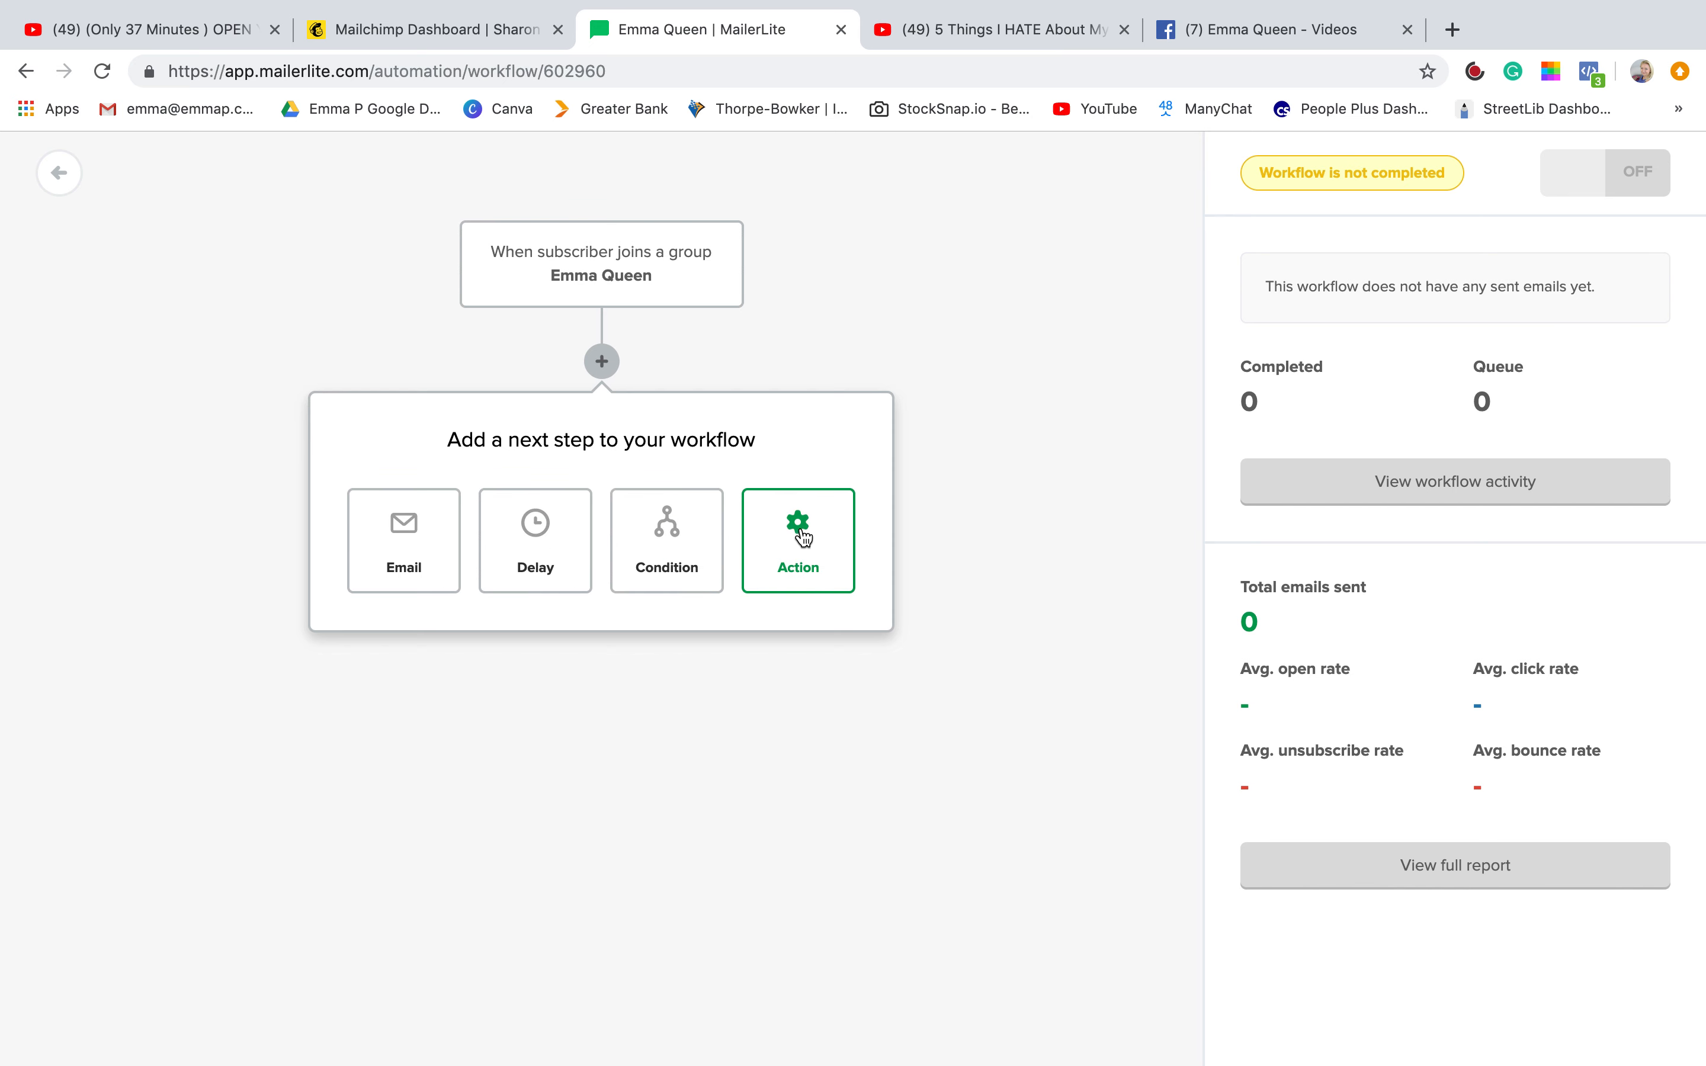
pyautogui.click(664, 561)
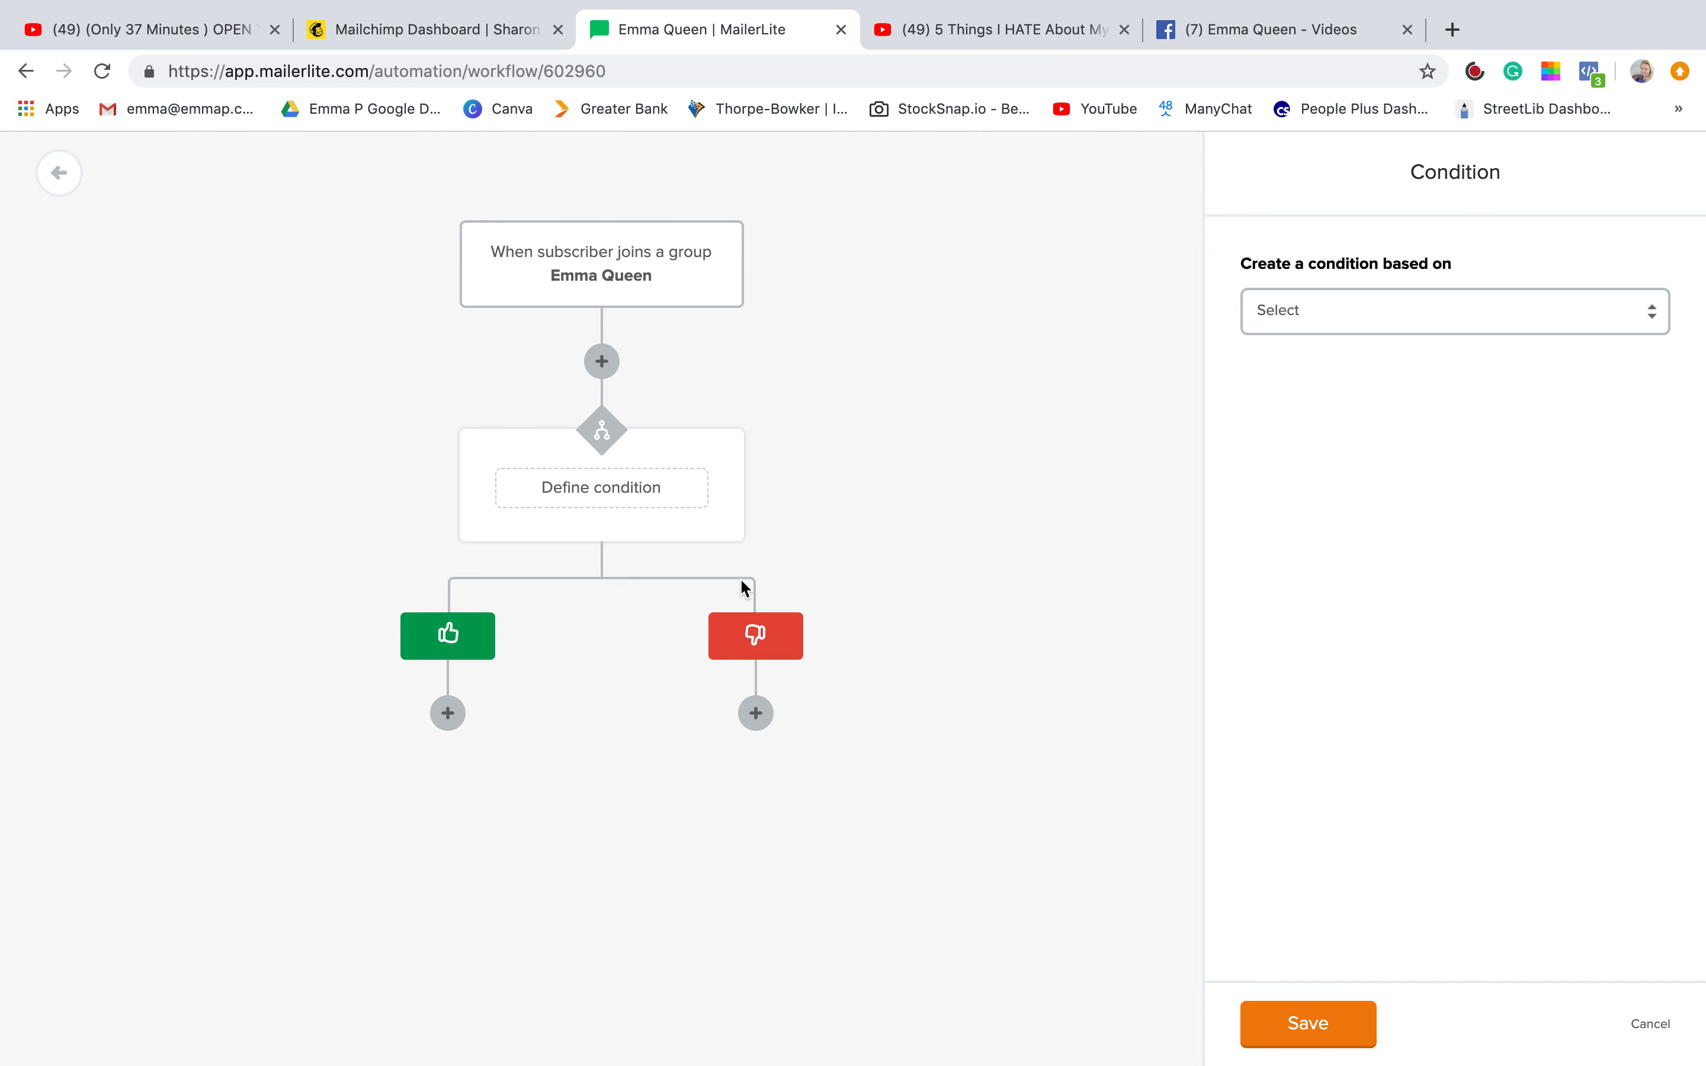
pyautogui.click(717, 456)
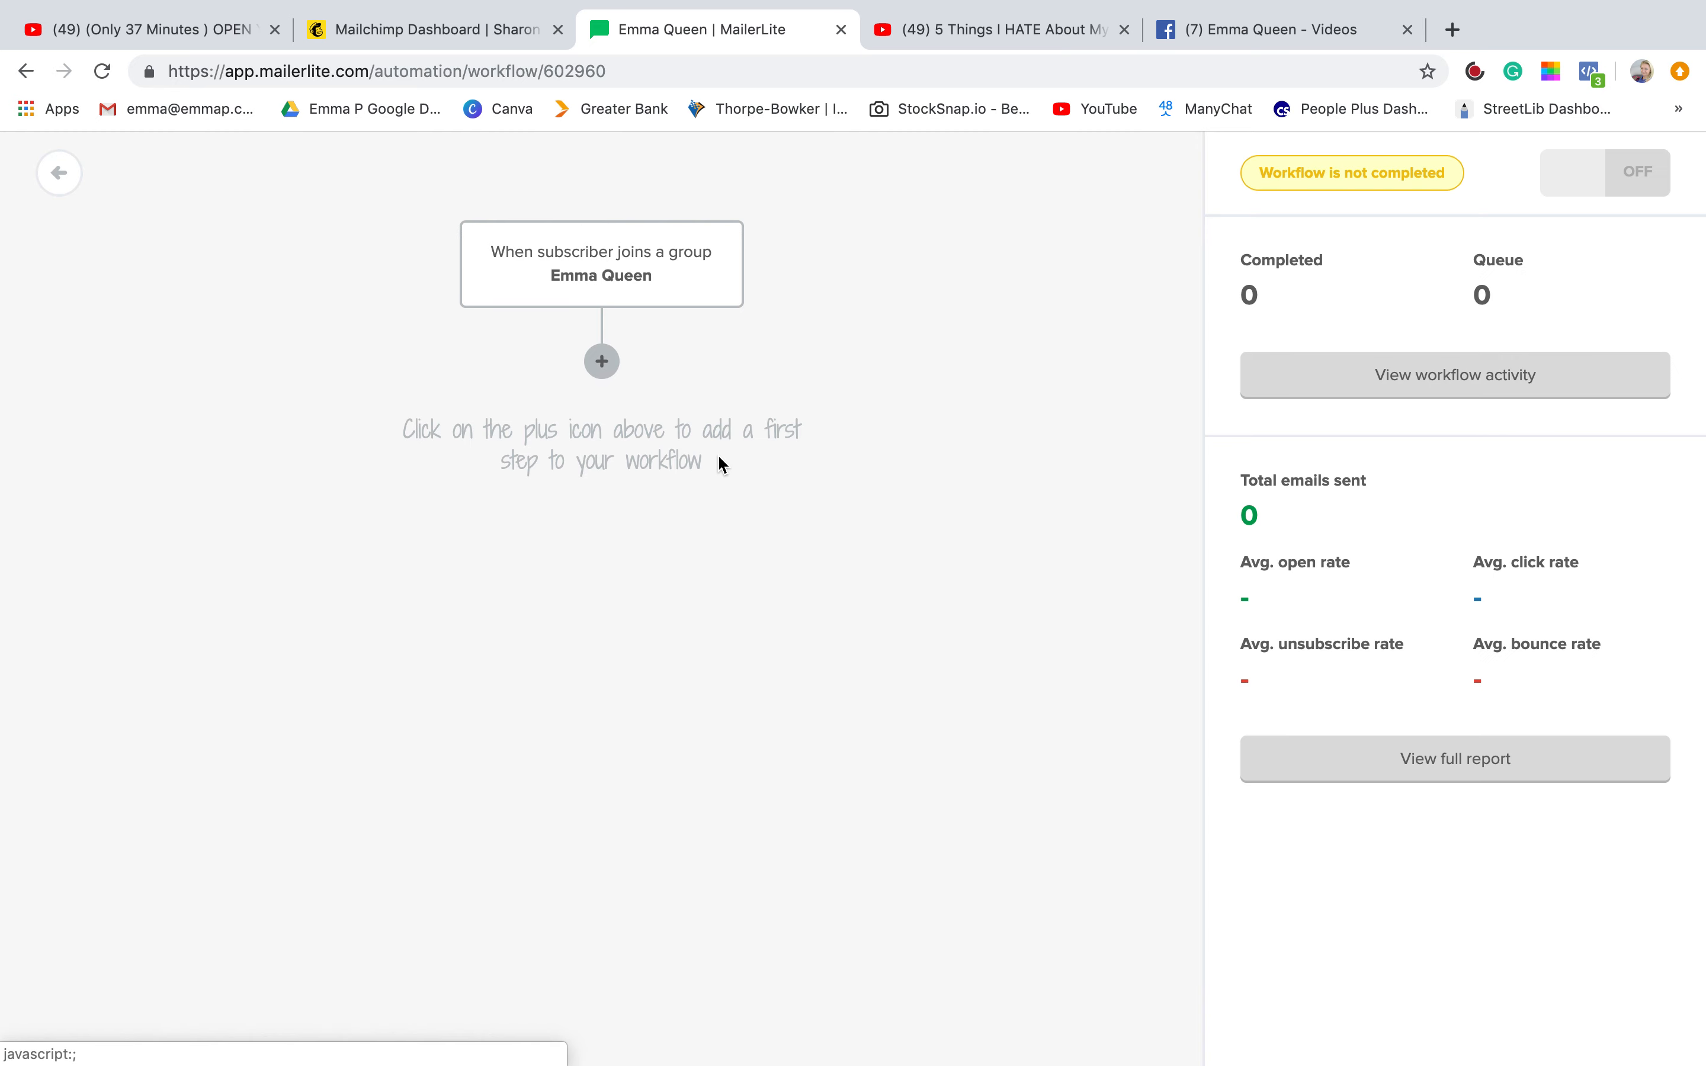
# Add an email step below the trigger with the subject "test" and open its design templates.
pyautogui.click(600, 375)
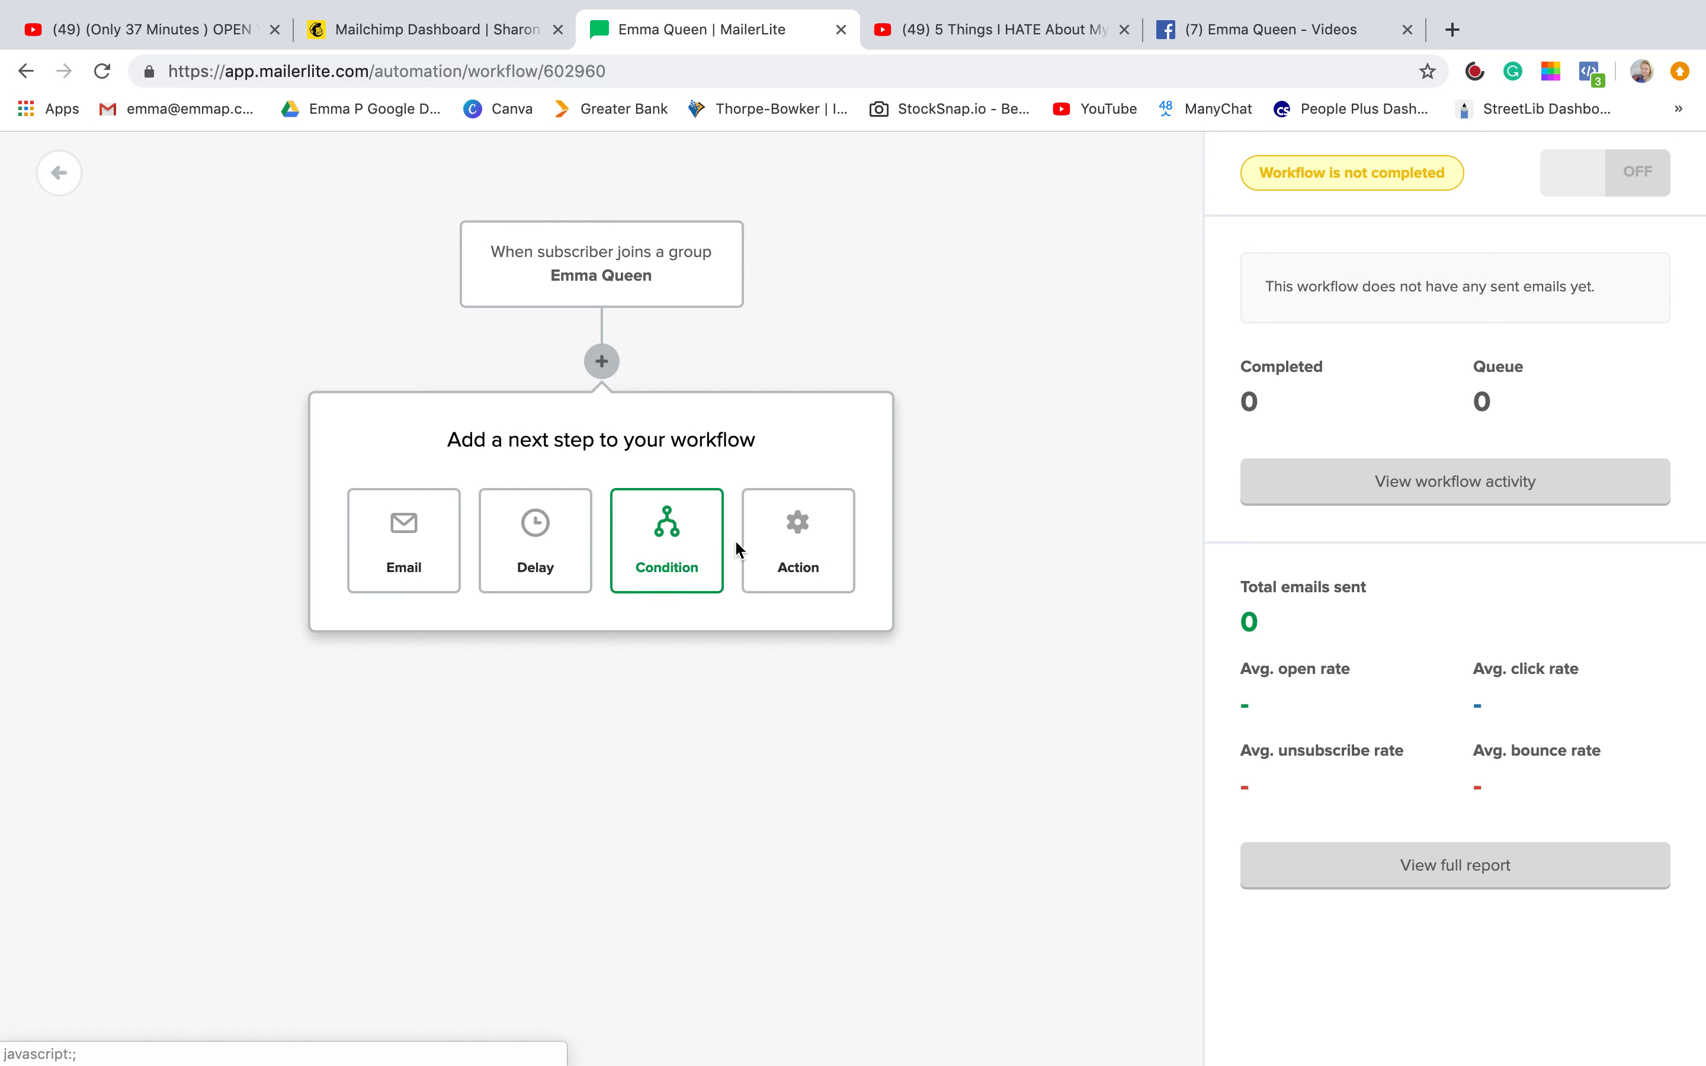
pyautogui.click(416, 541)
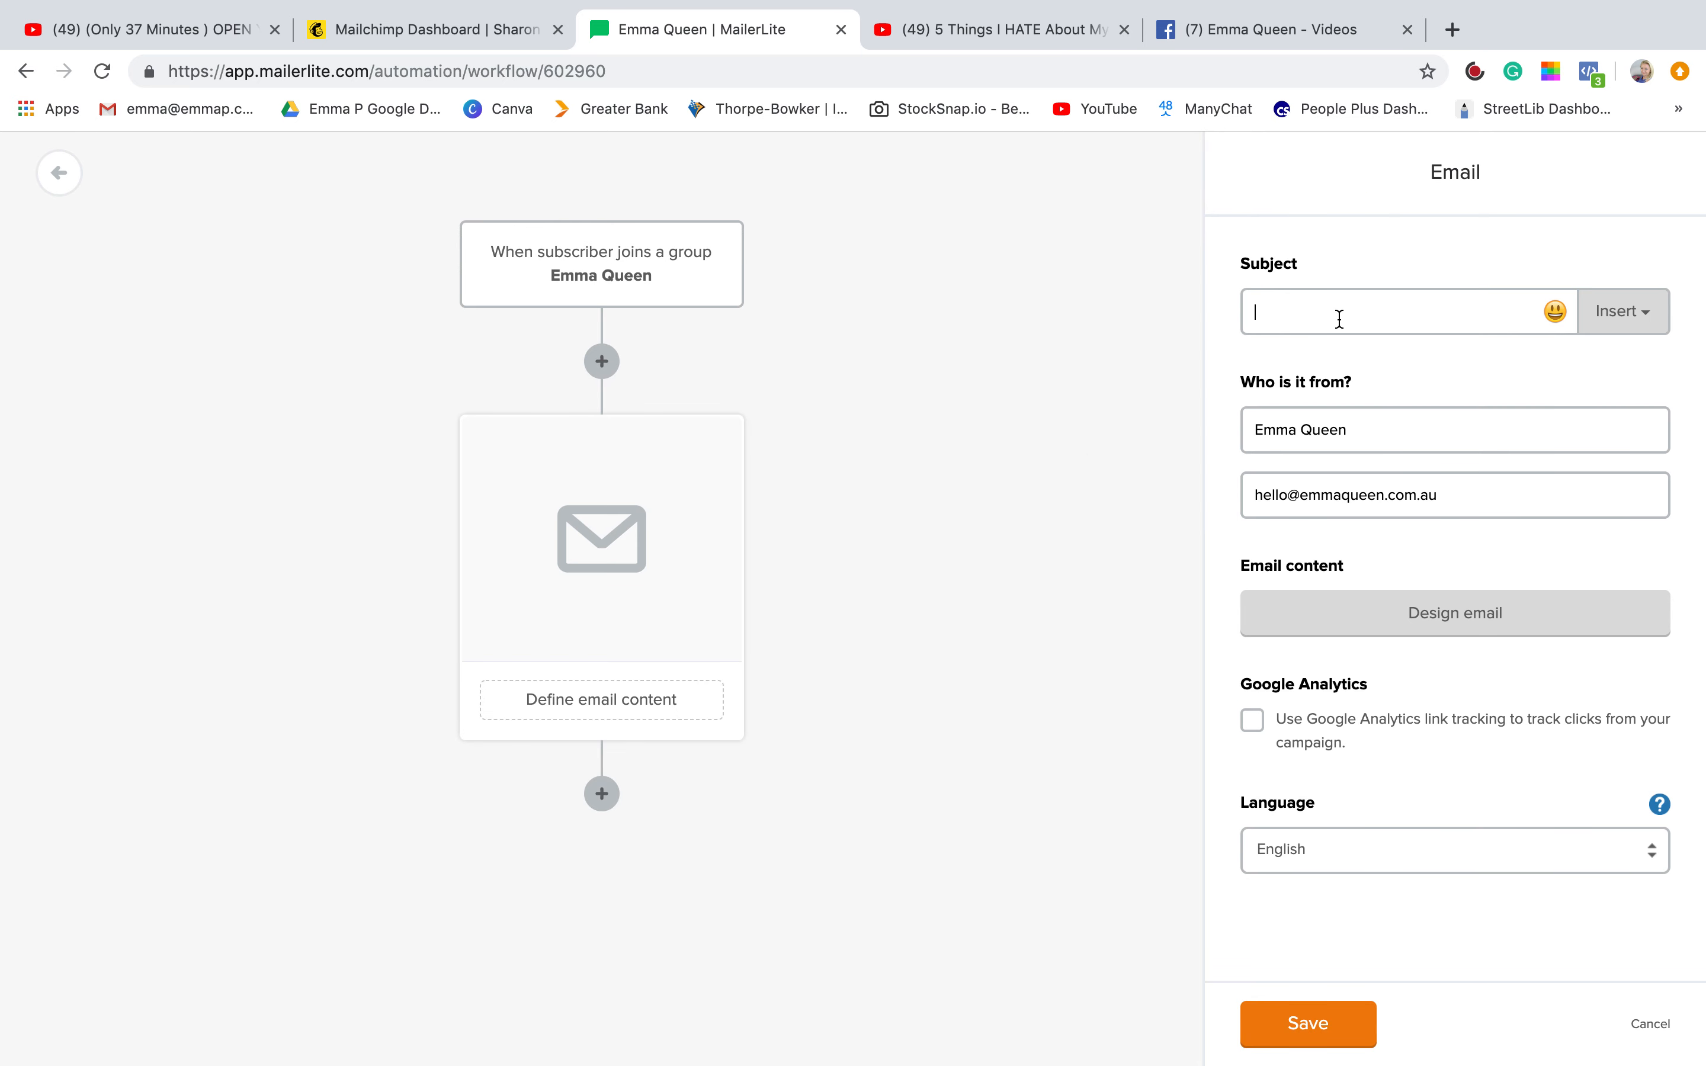
pyautogui.click(1406, 626)
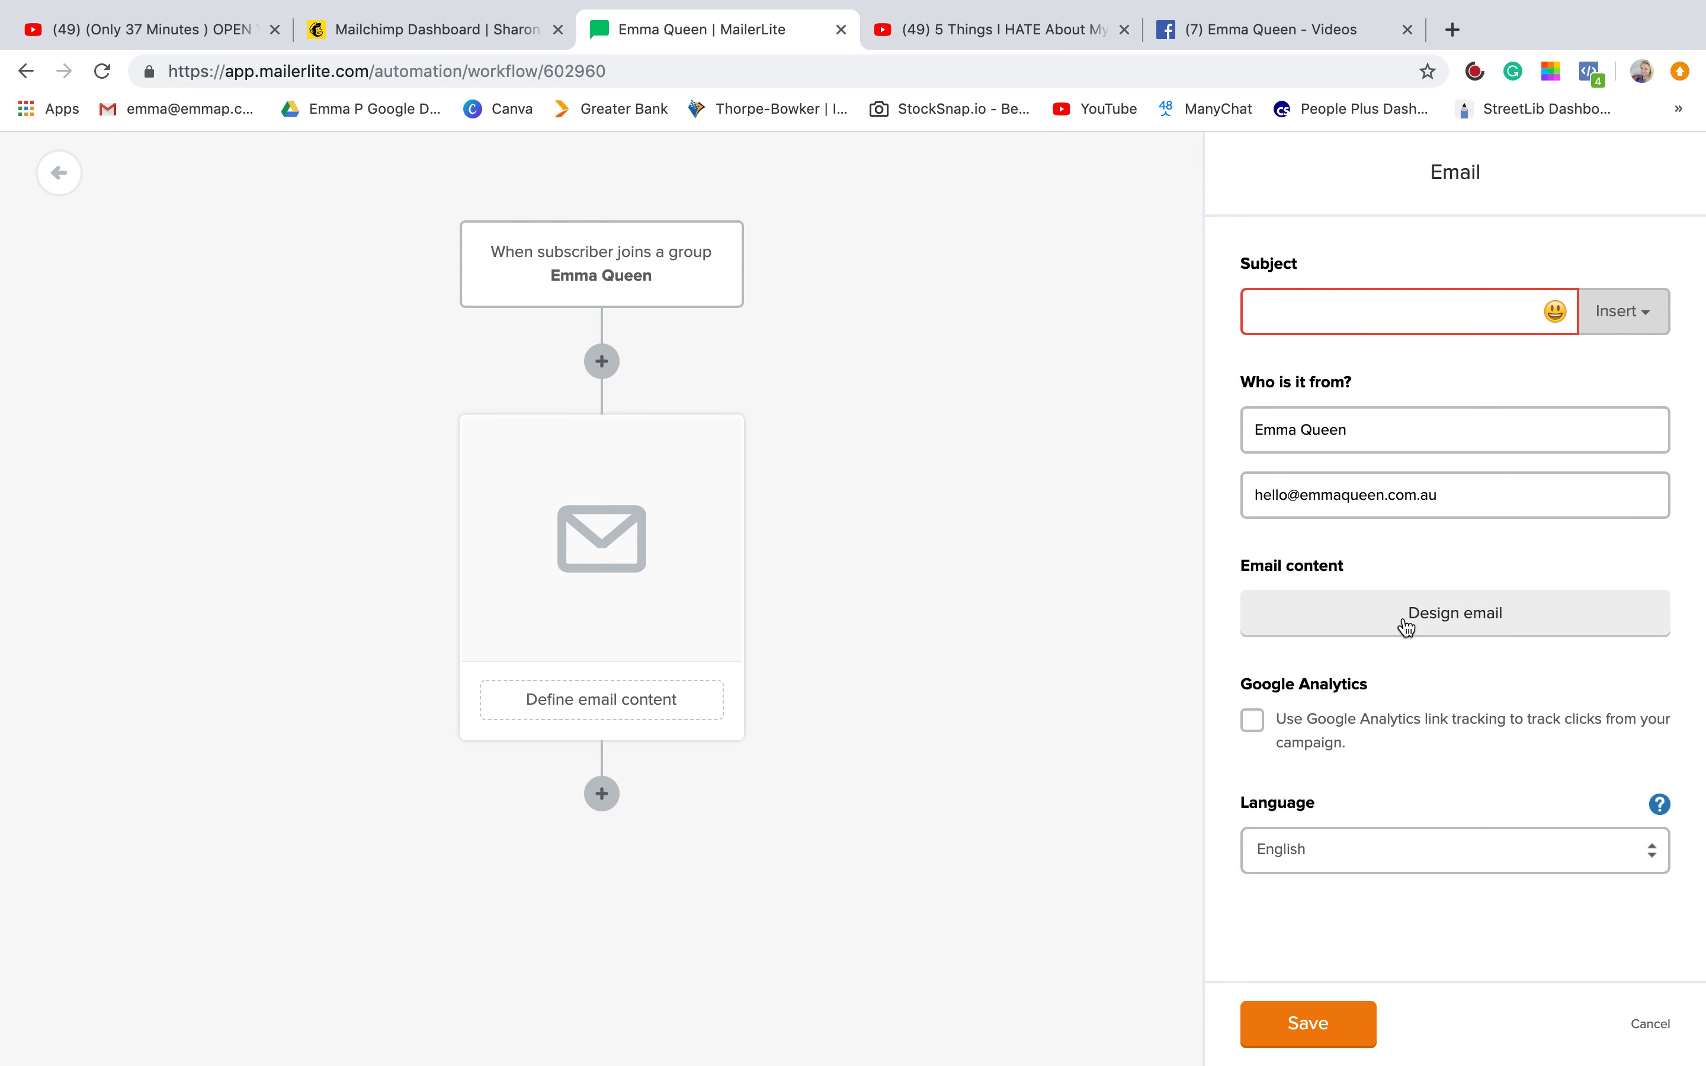
pyautogui.click(1295, 308)
pyautogui.write('tes')
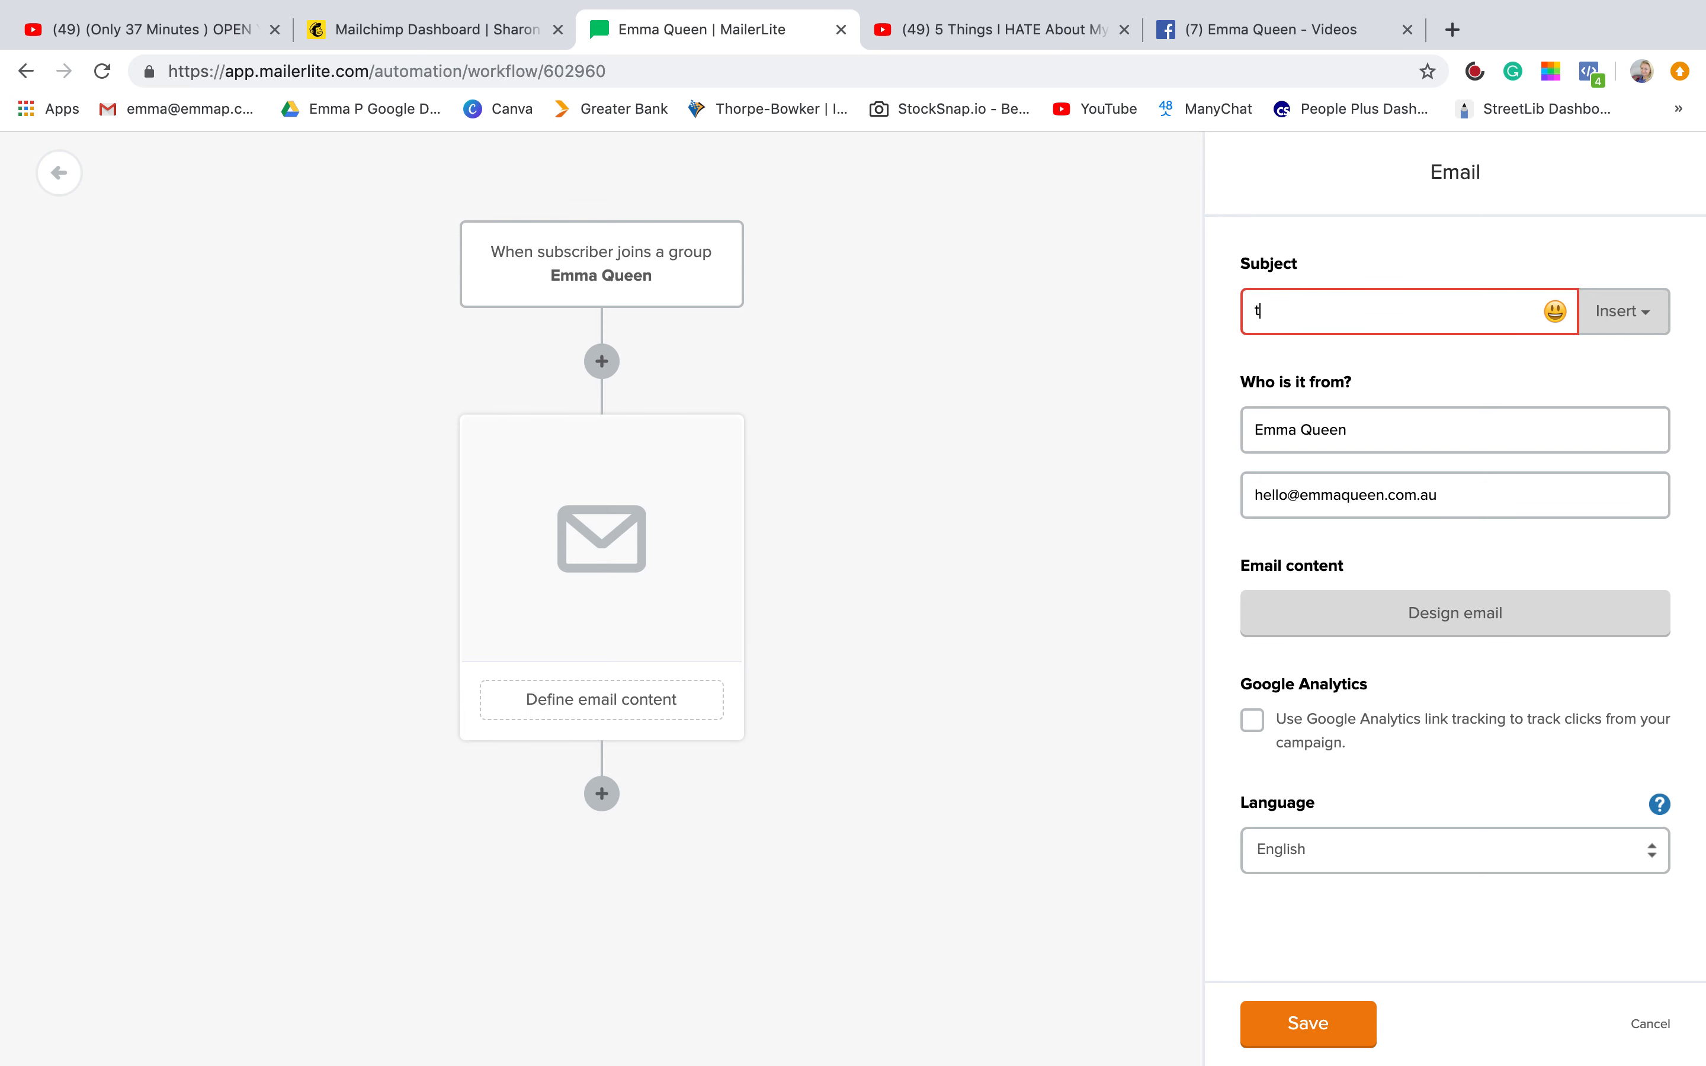
pyautogui.write('t')
pyautogui.click(1457, 599)
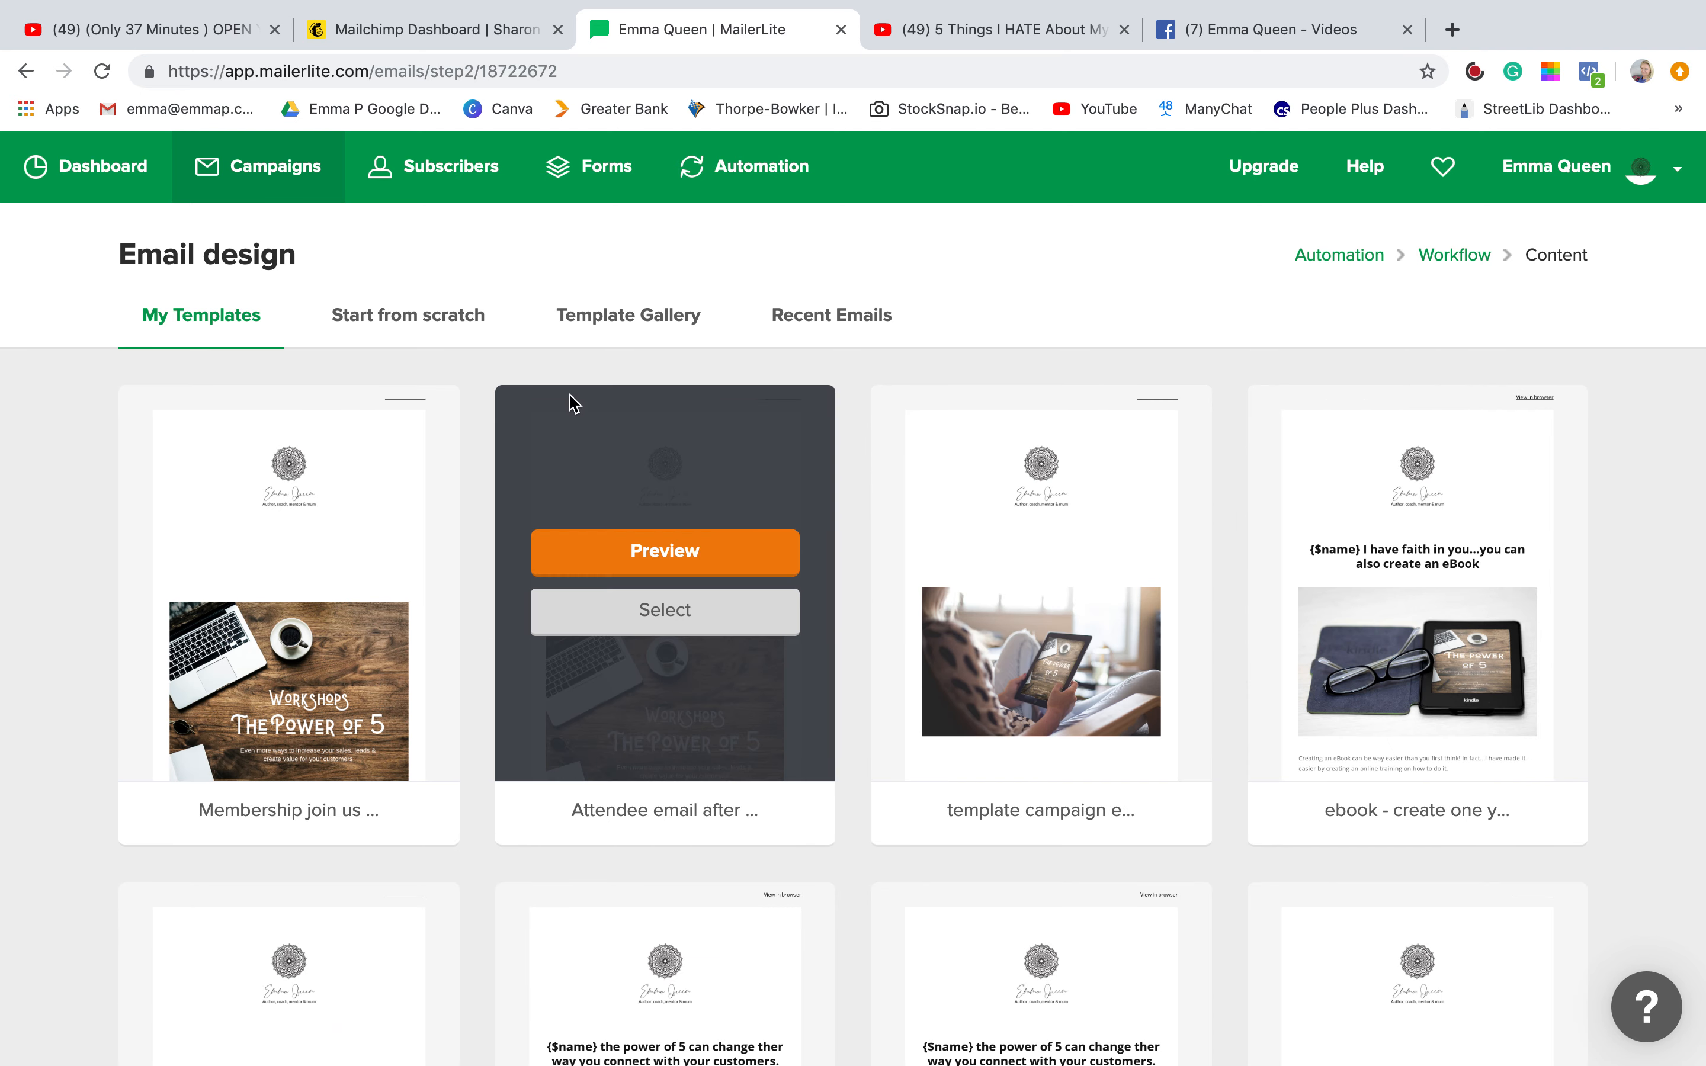
# Examine the list of popup forms and load the author's website in a new browser tab to look for its popup.
pyautogui.click(105, 186)
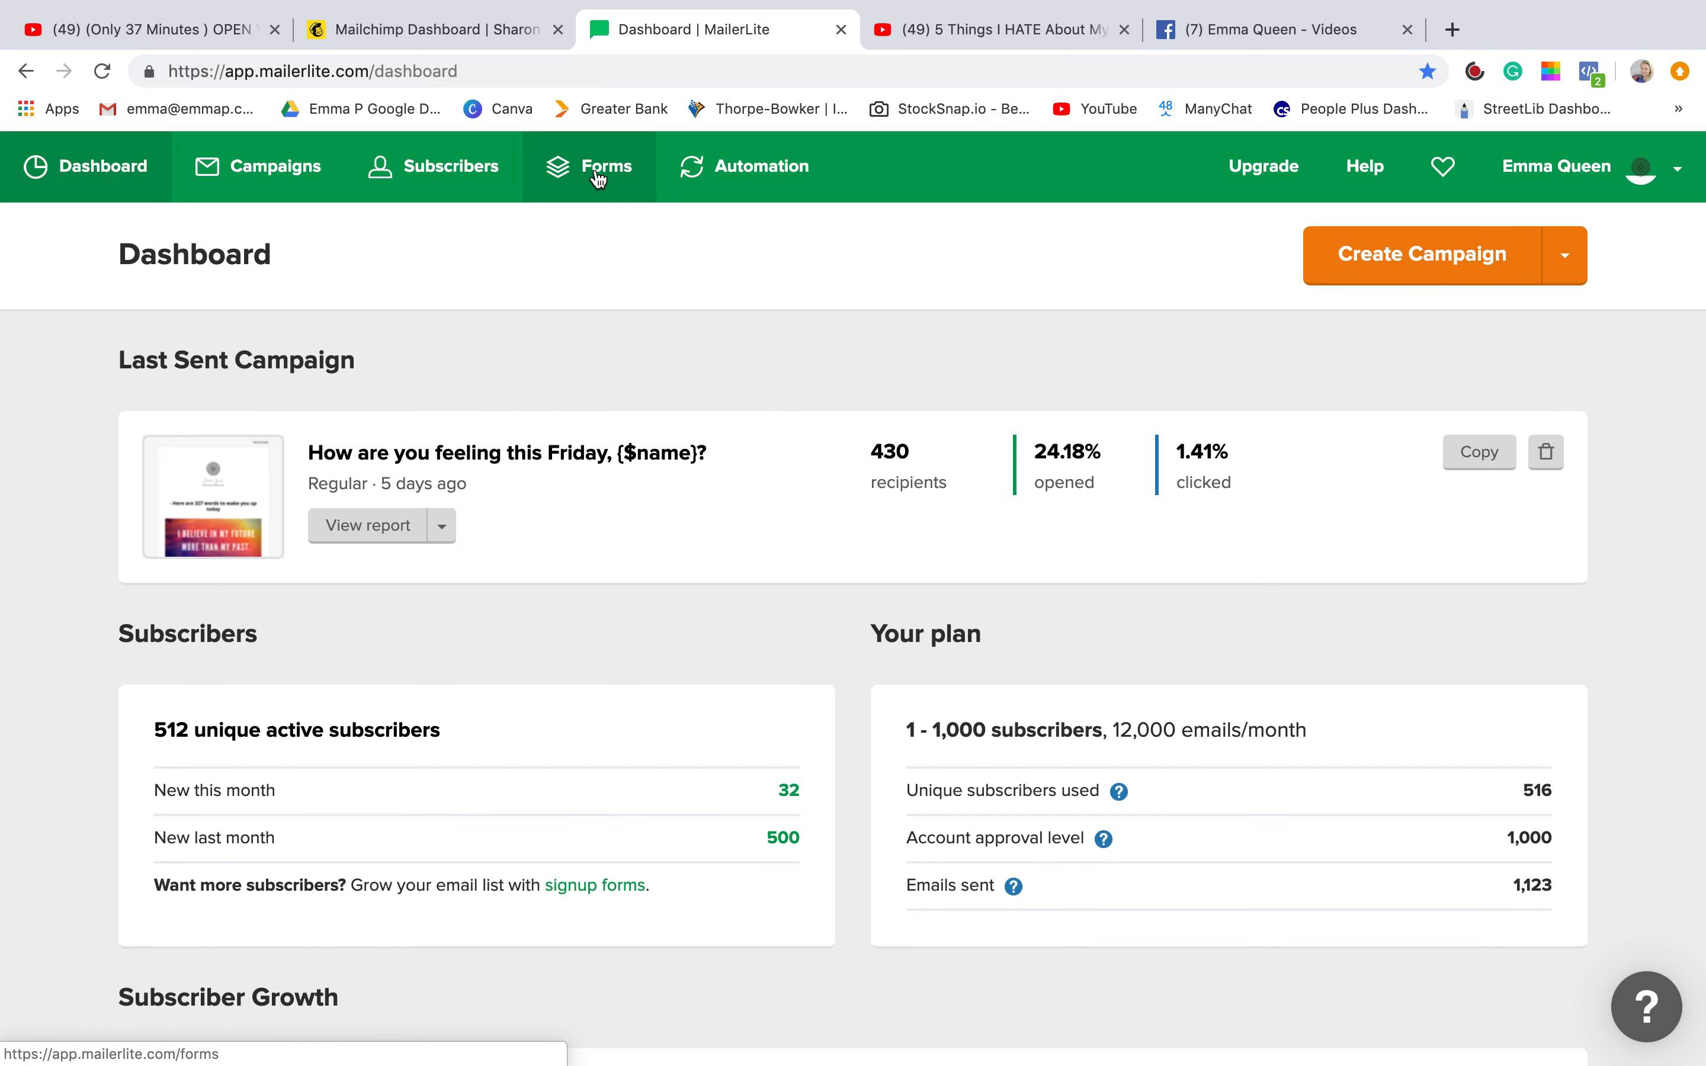
pyautogui.click(598, 169)
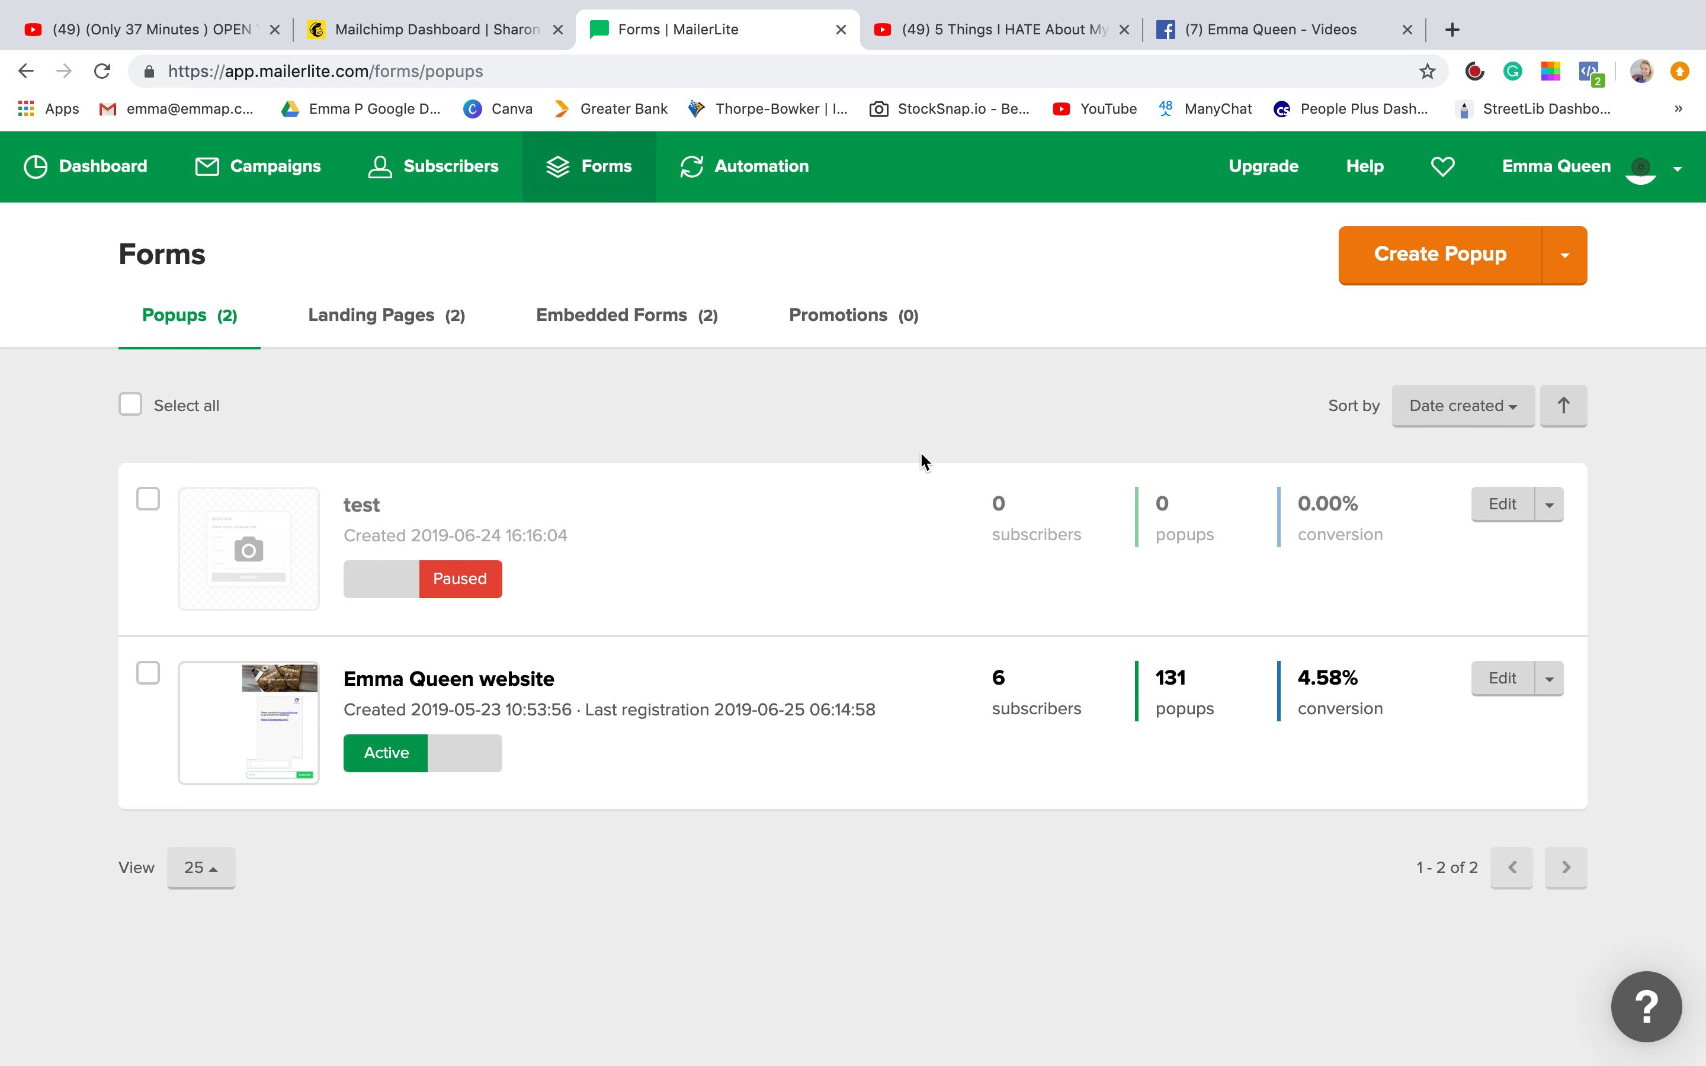
pyautogui.click(1452, 29)
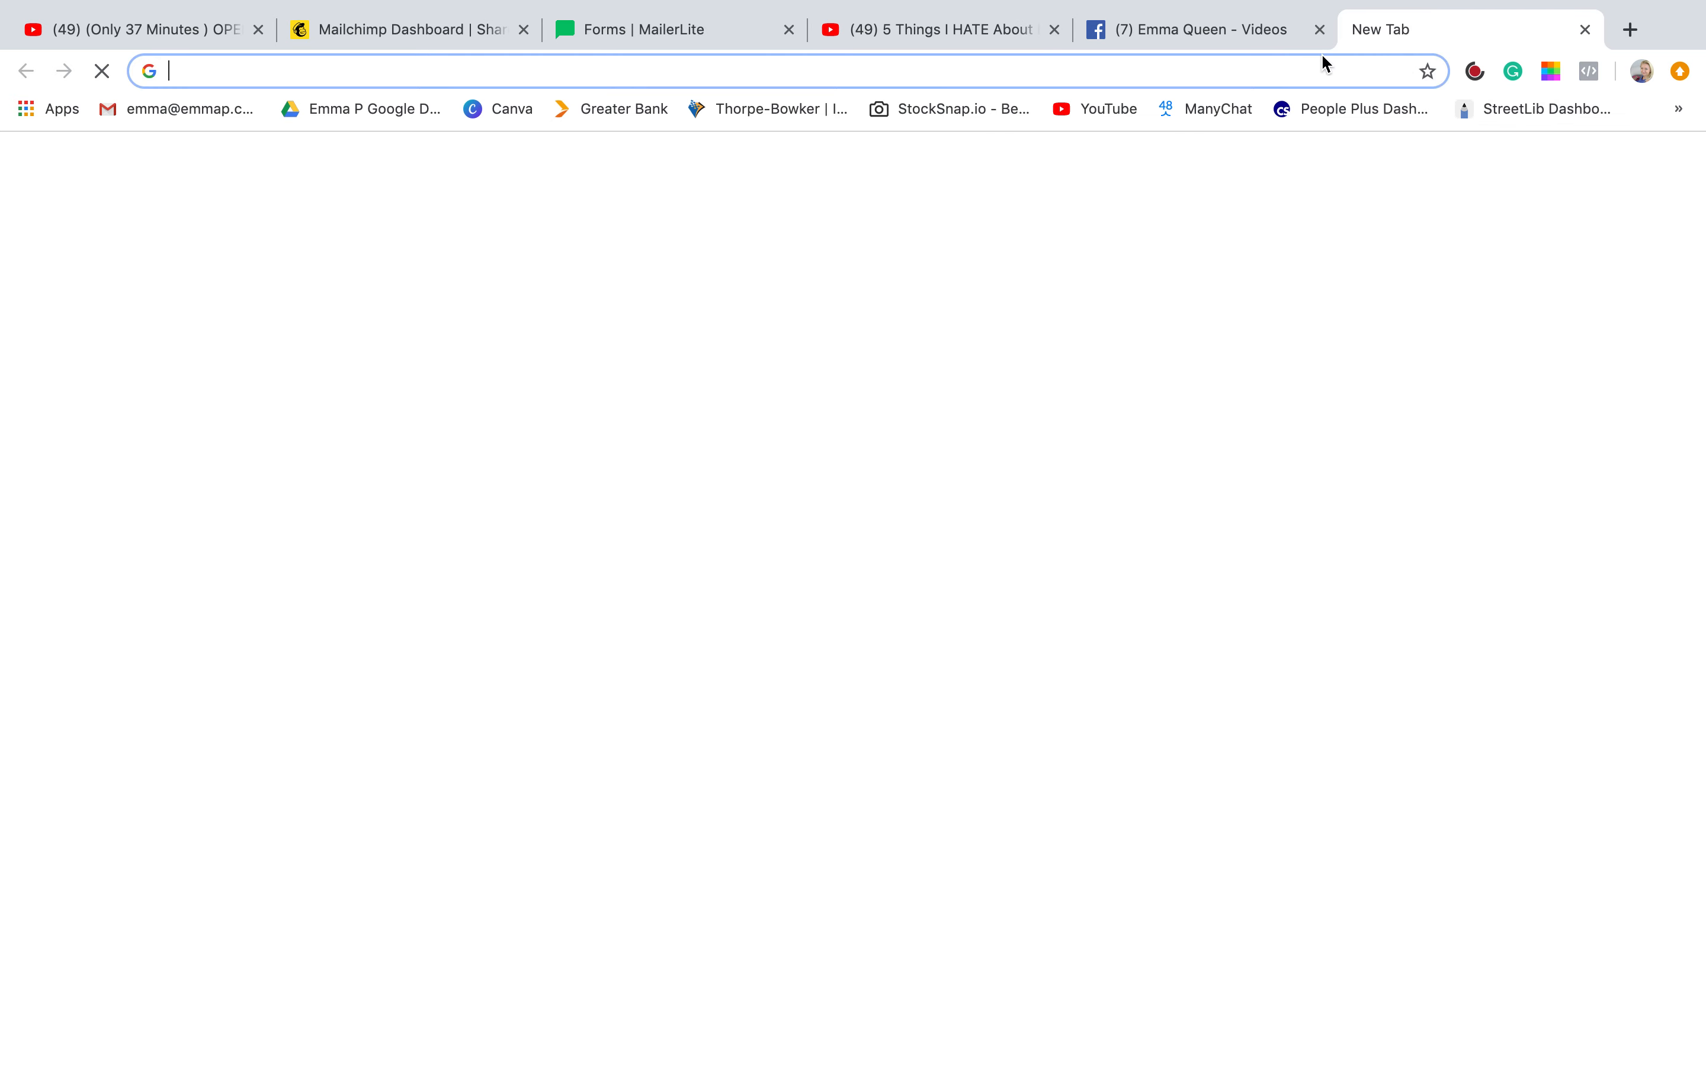
pyautogui.write('www.emmaqueen.com.au')
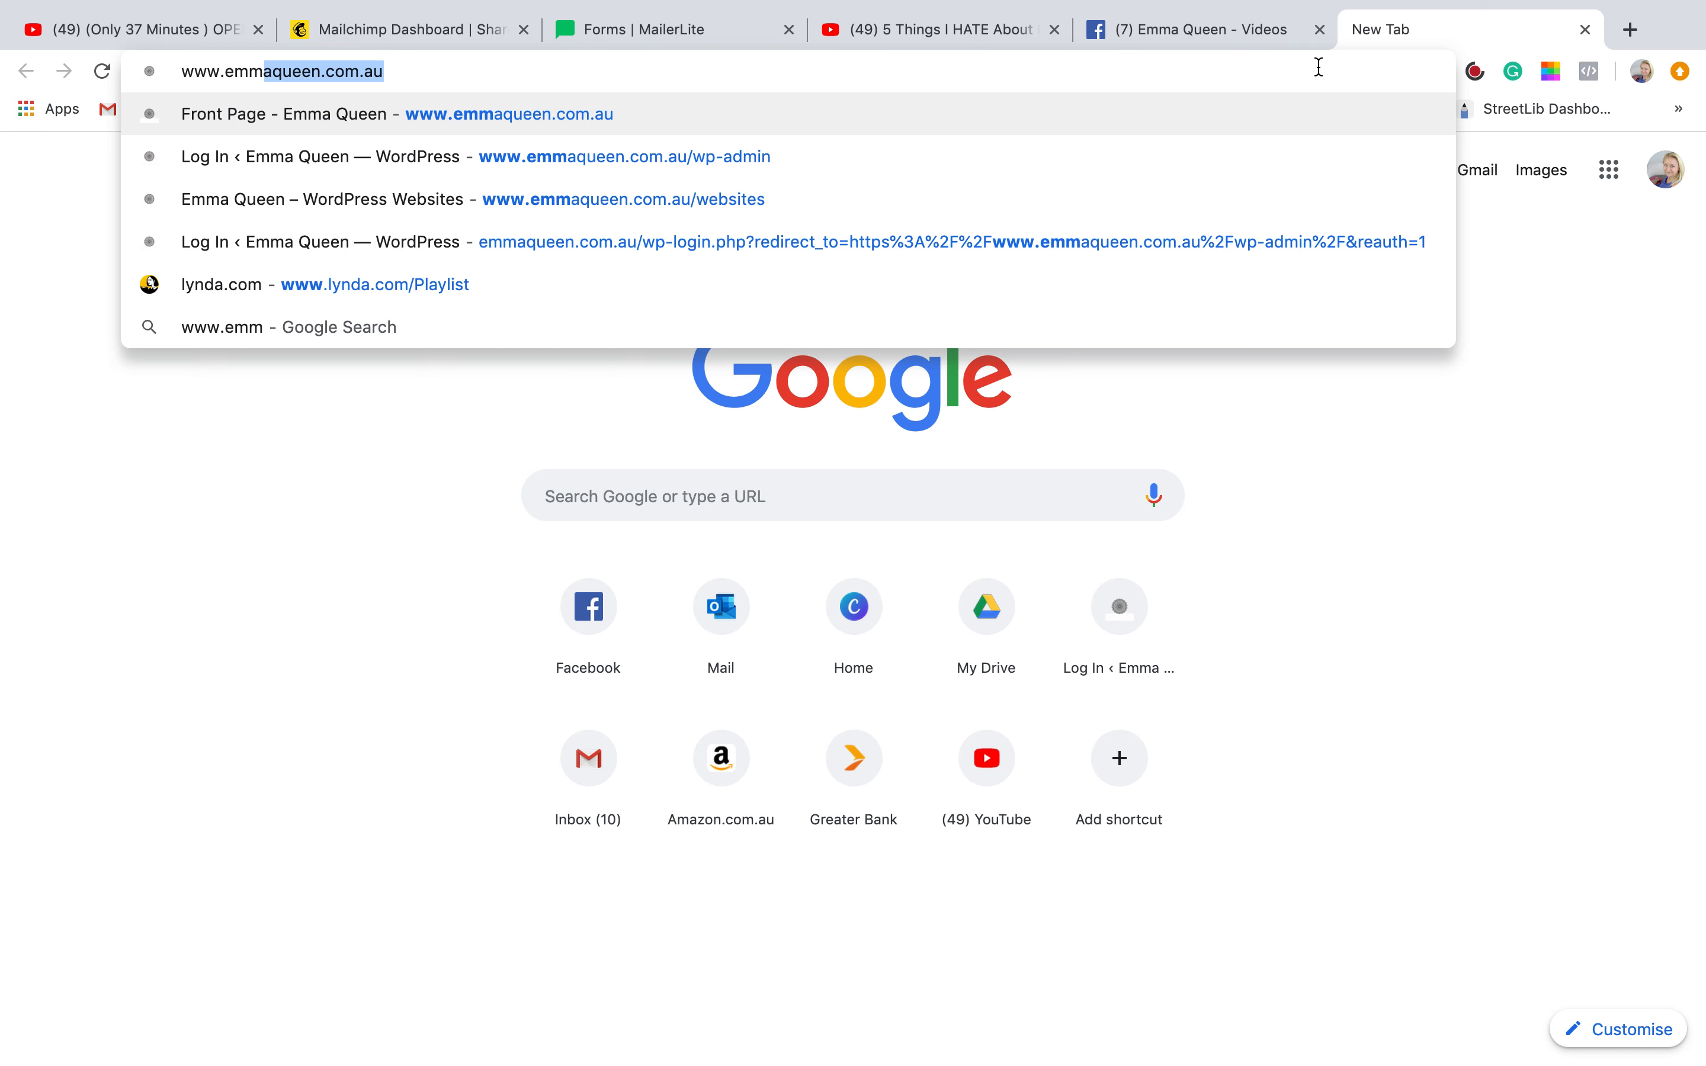
pyautogui.press('Return')
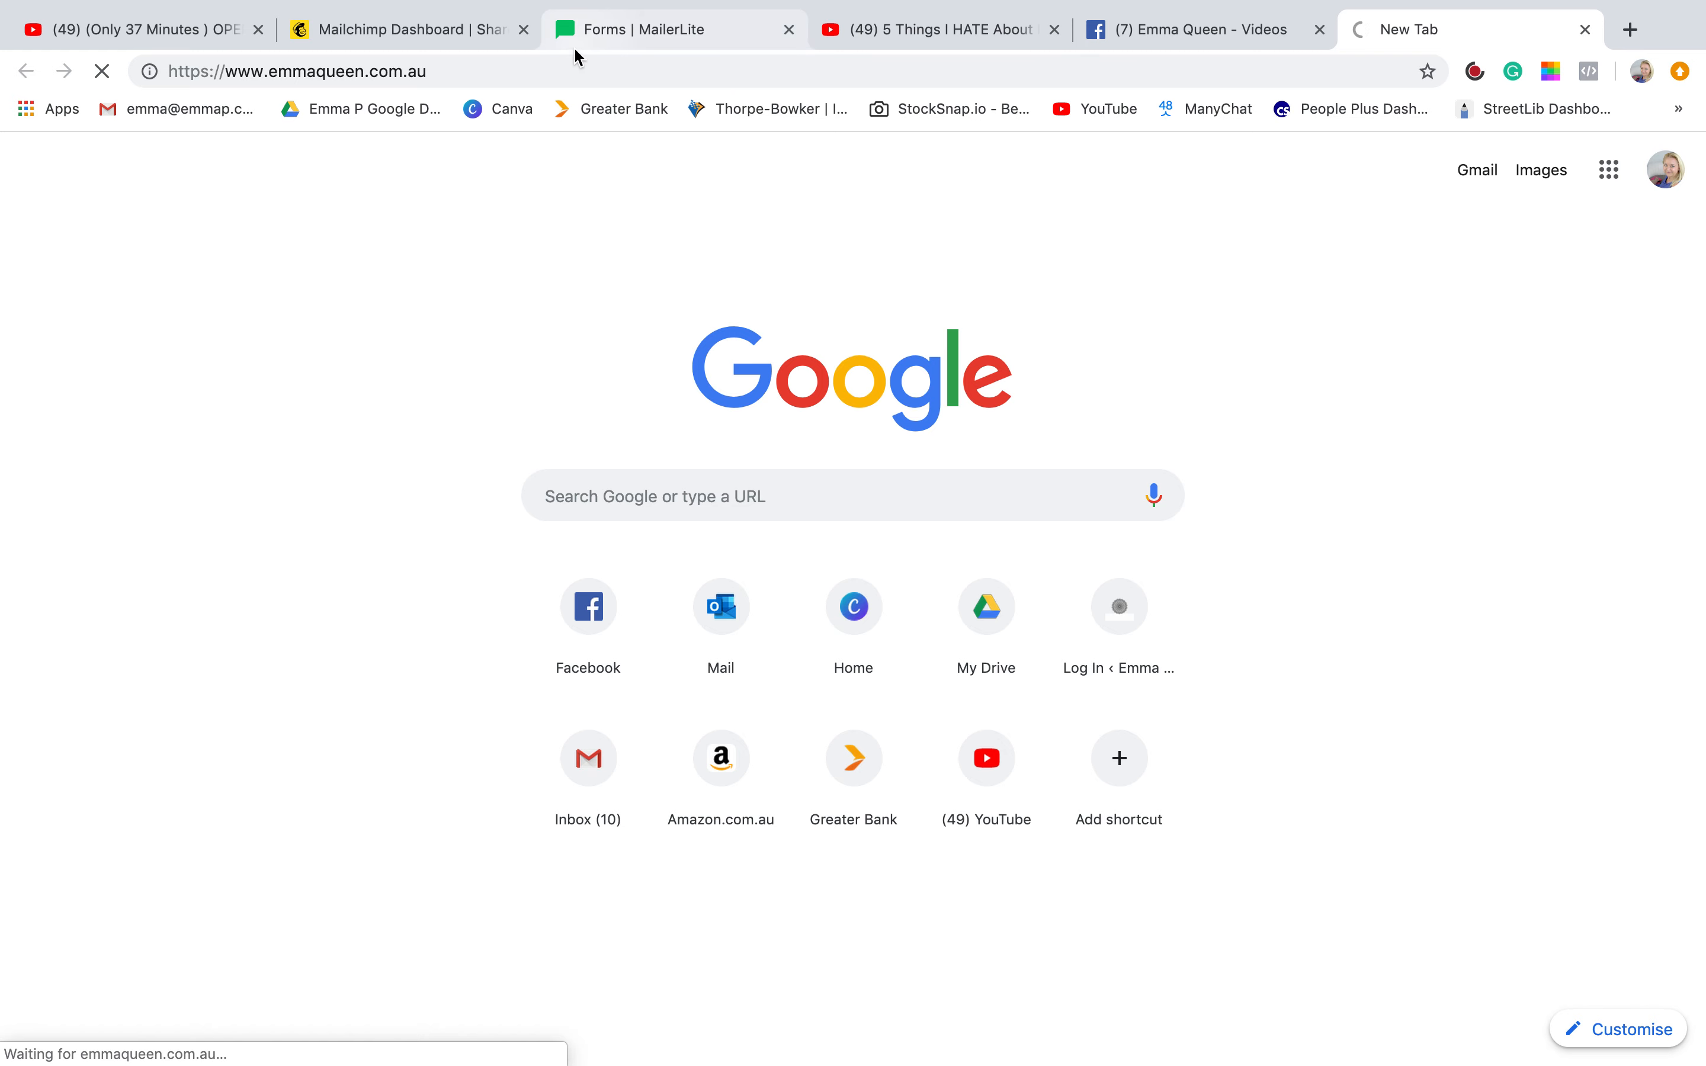
pyautogui.click(594, 36)
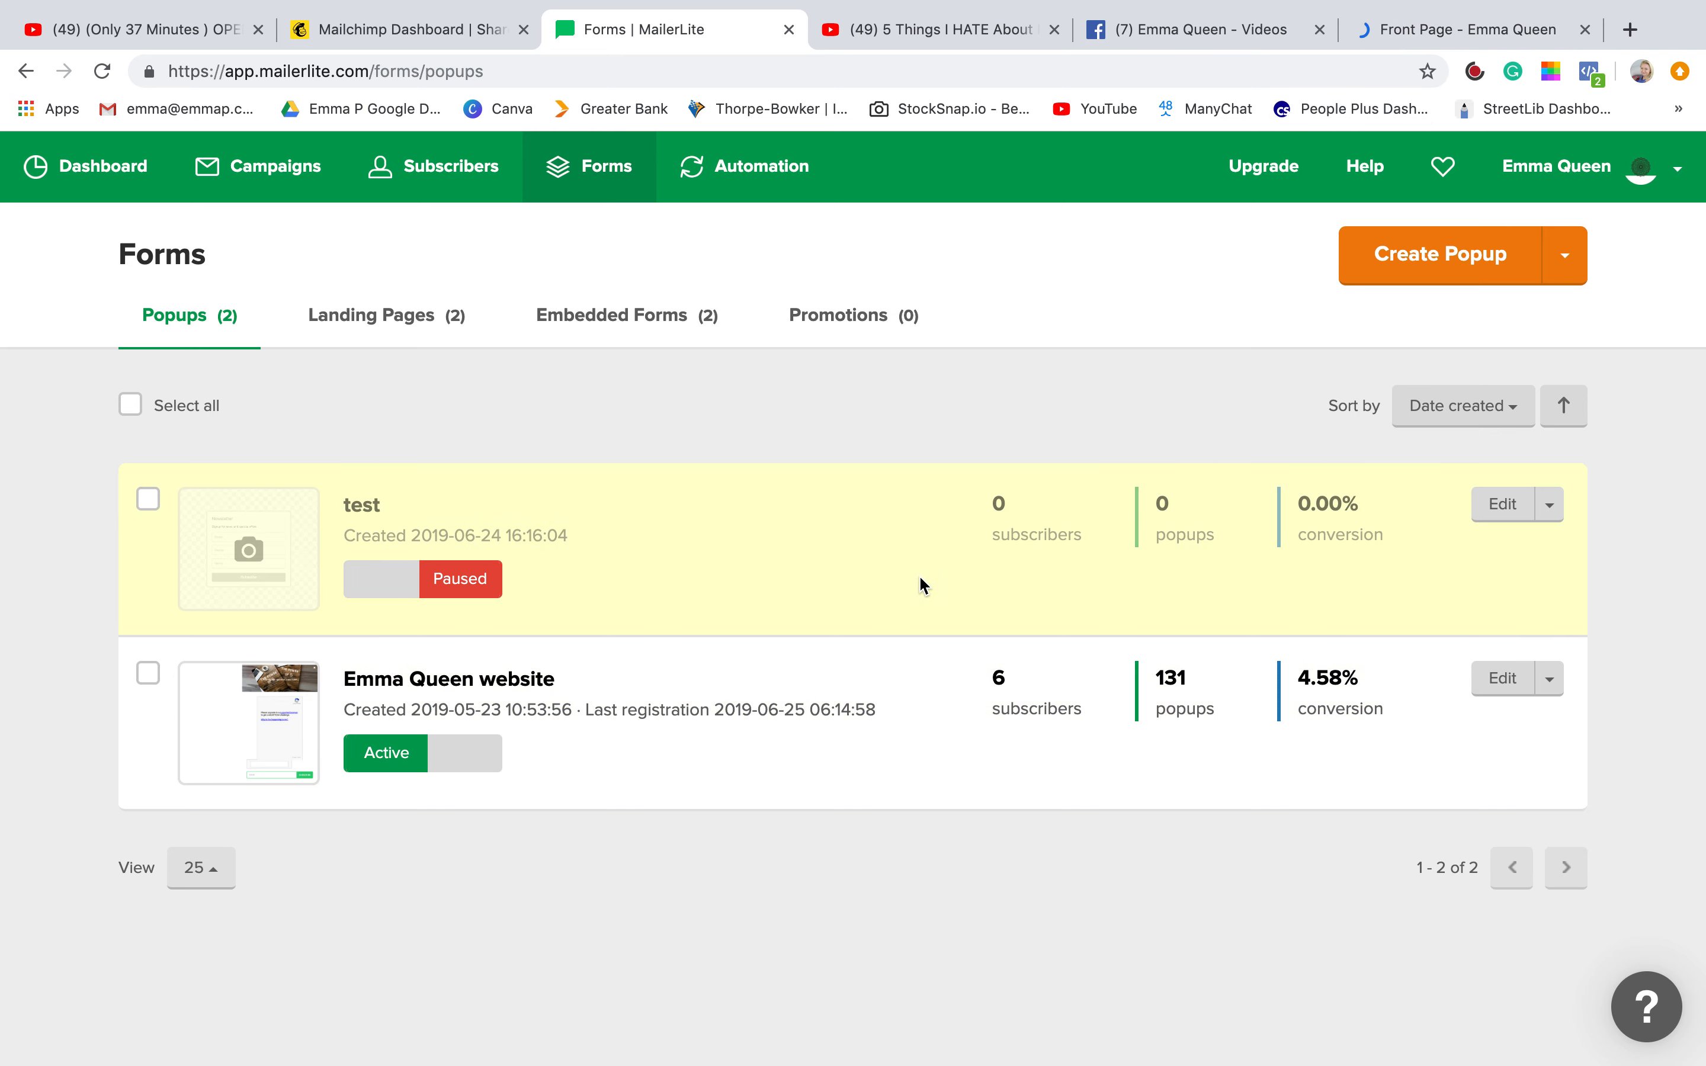
pyautogui.click(1479, 29)
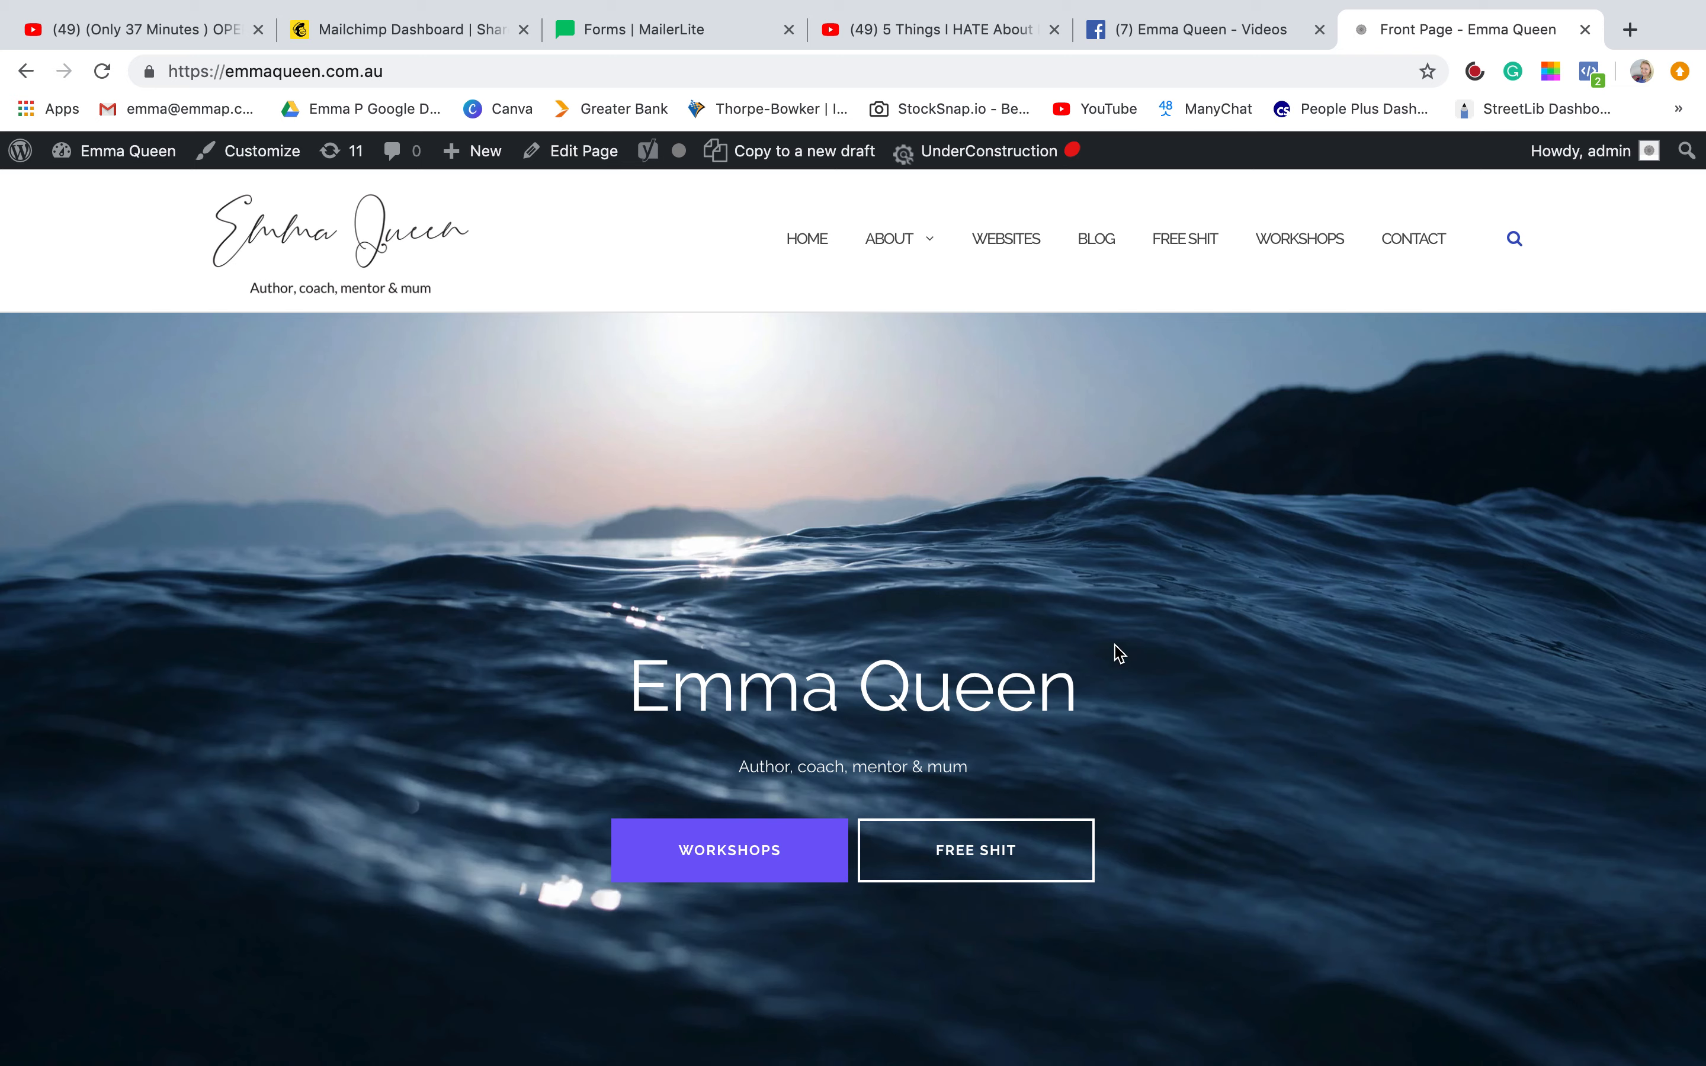
pyautogui.click(648, 30)
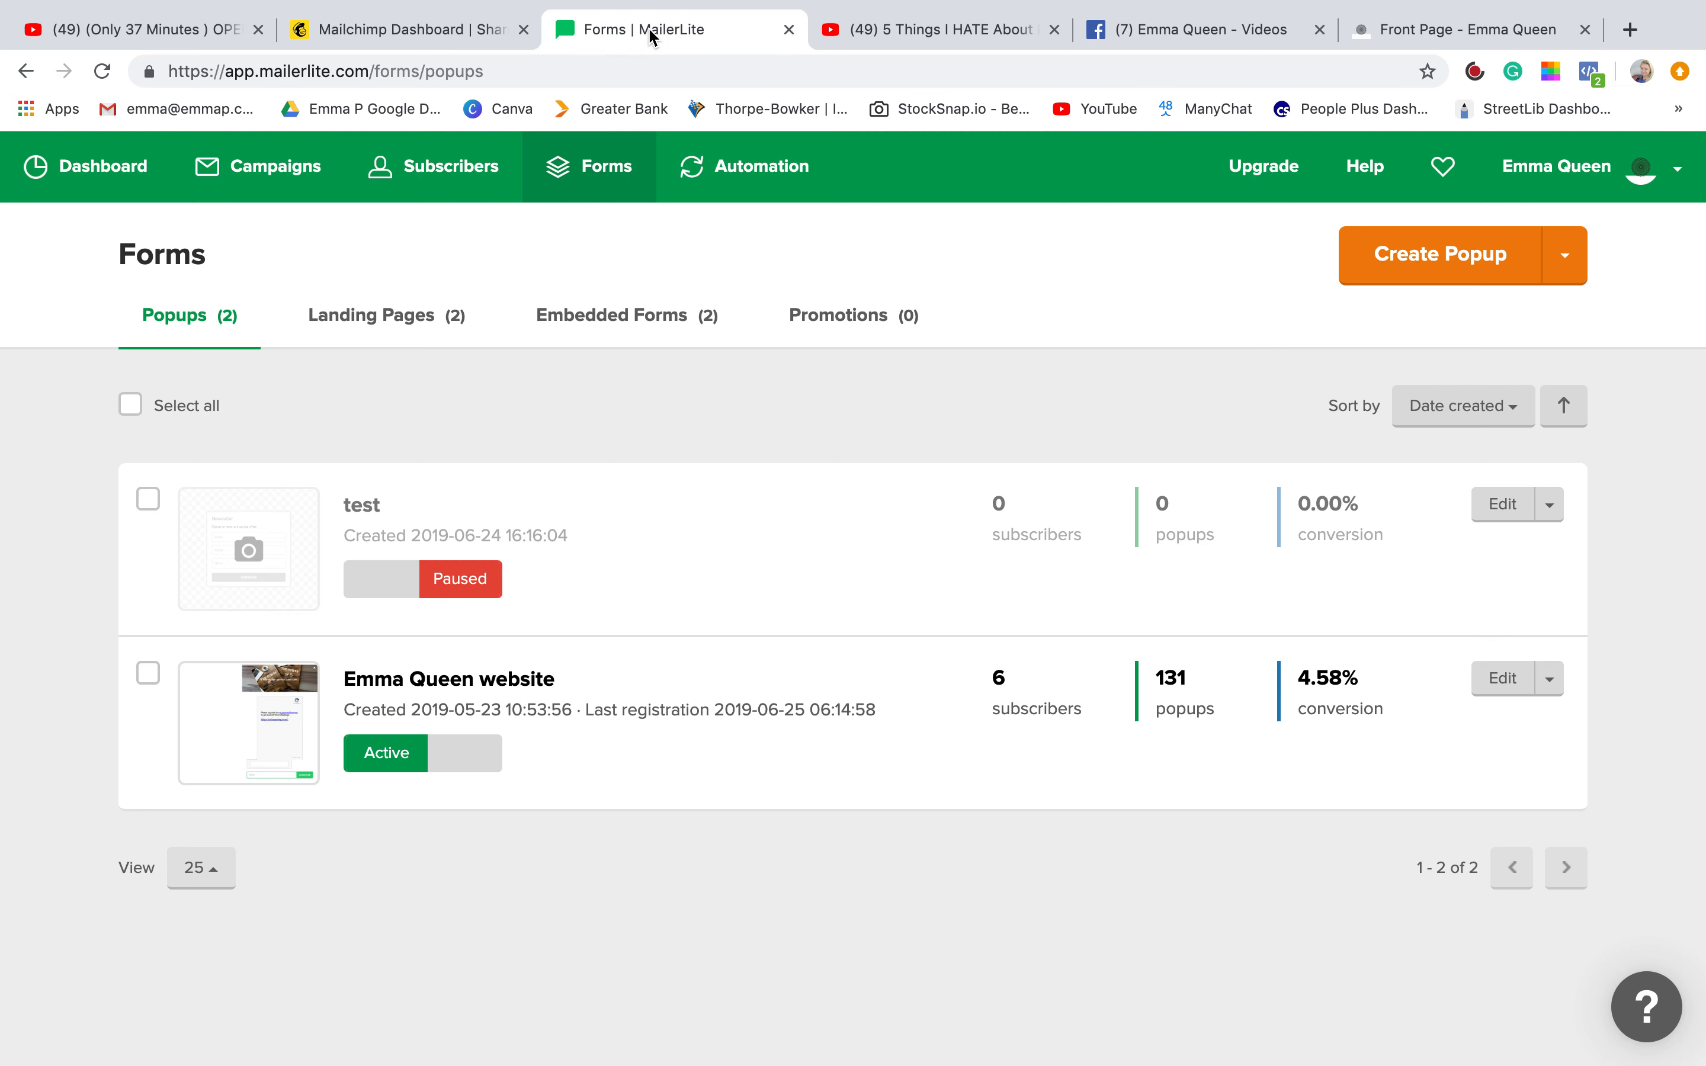
# Preview the full desktop version of the "The power of 5 - eBook download" landing page, and open the list of embedded forms.
pyautogui.click(405, 317)
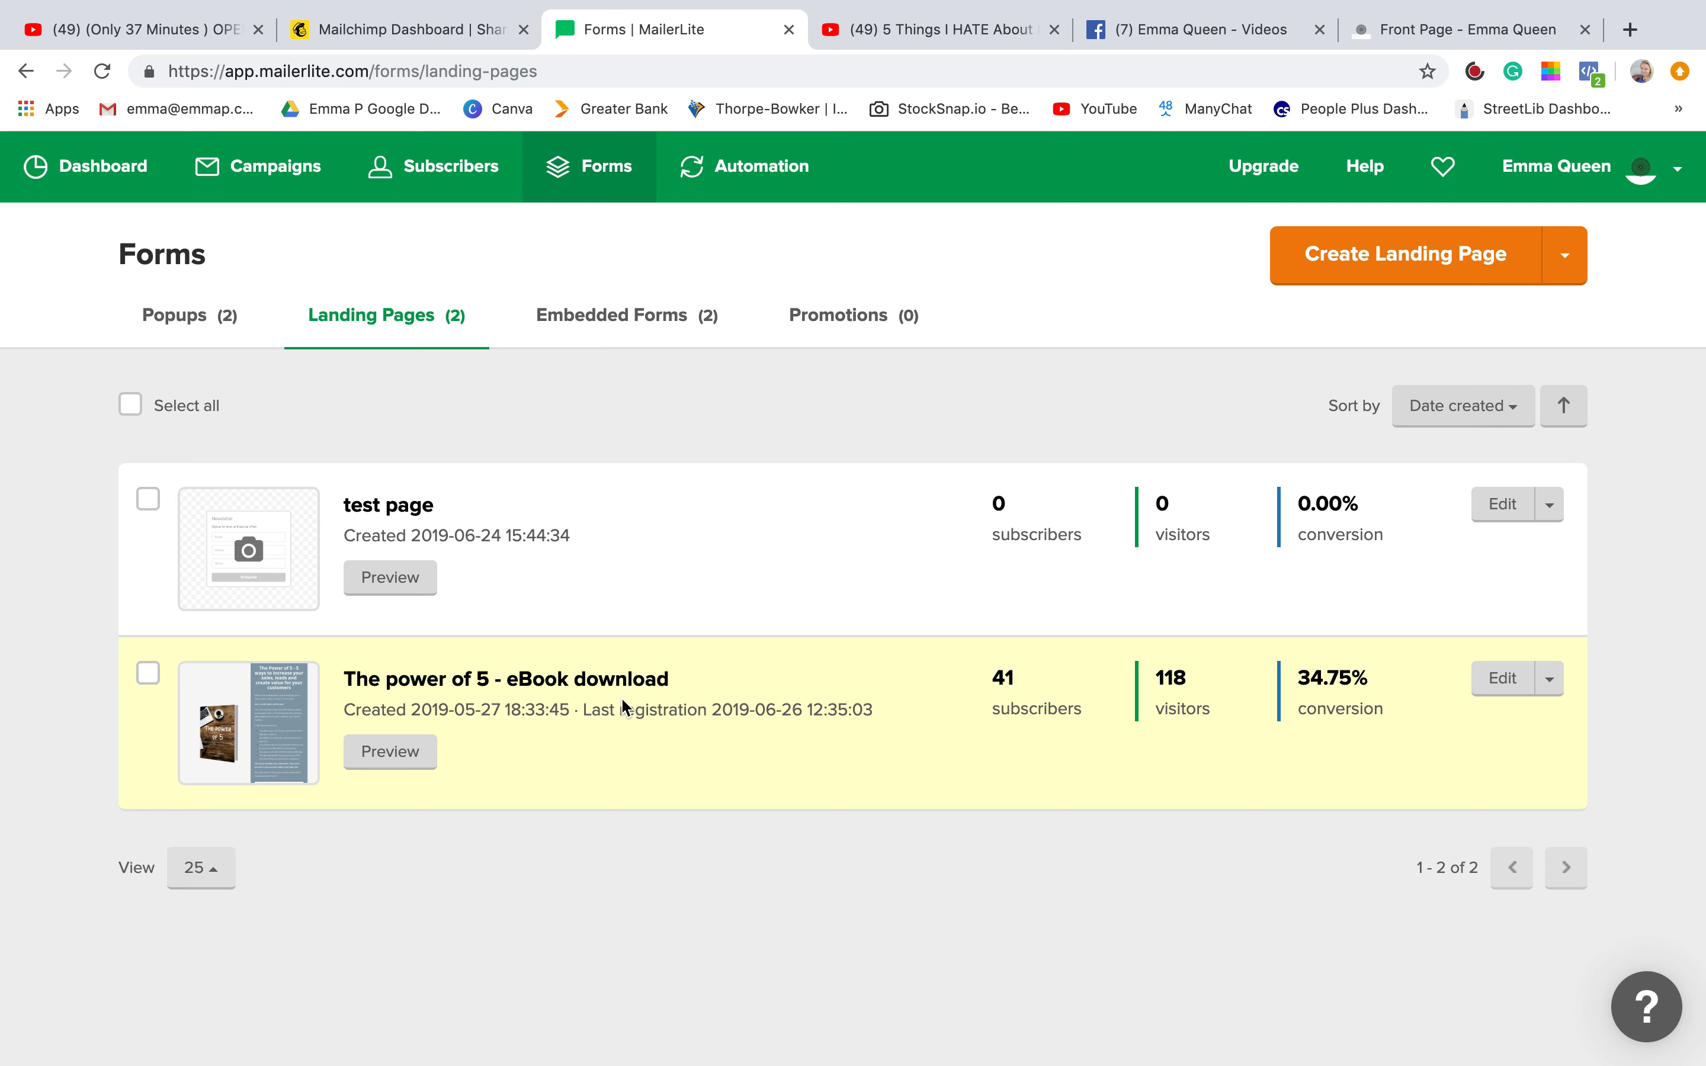
pyautogui.click(390, 752)
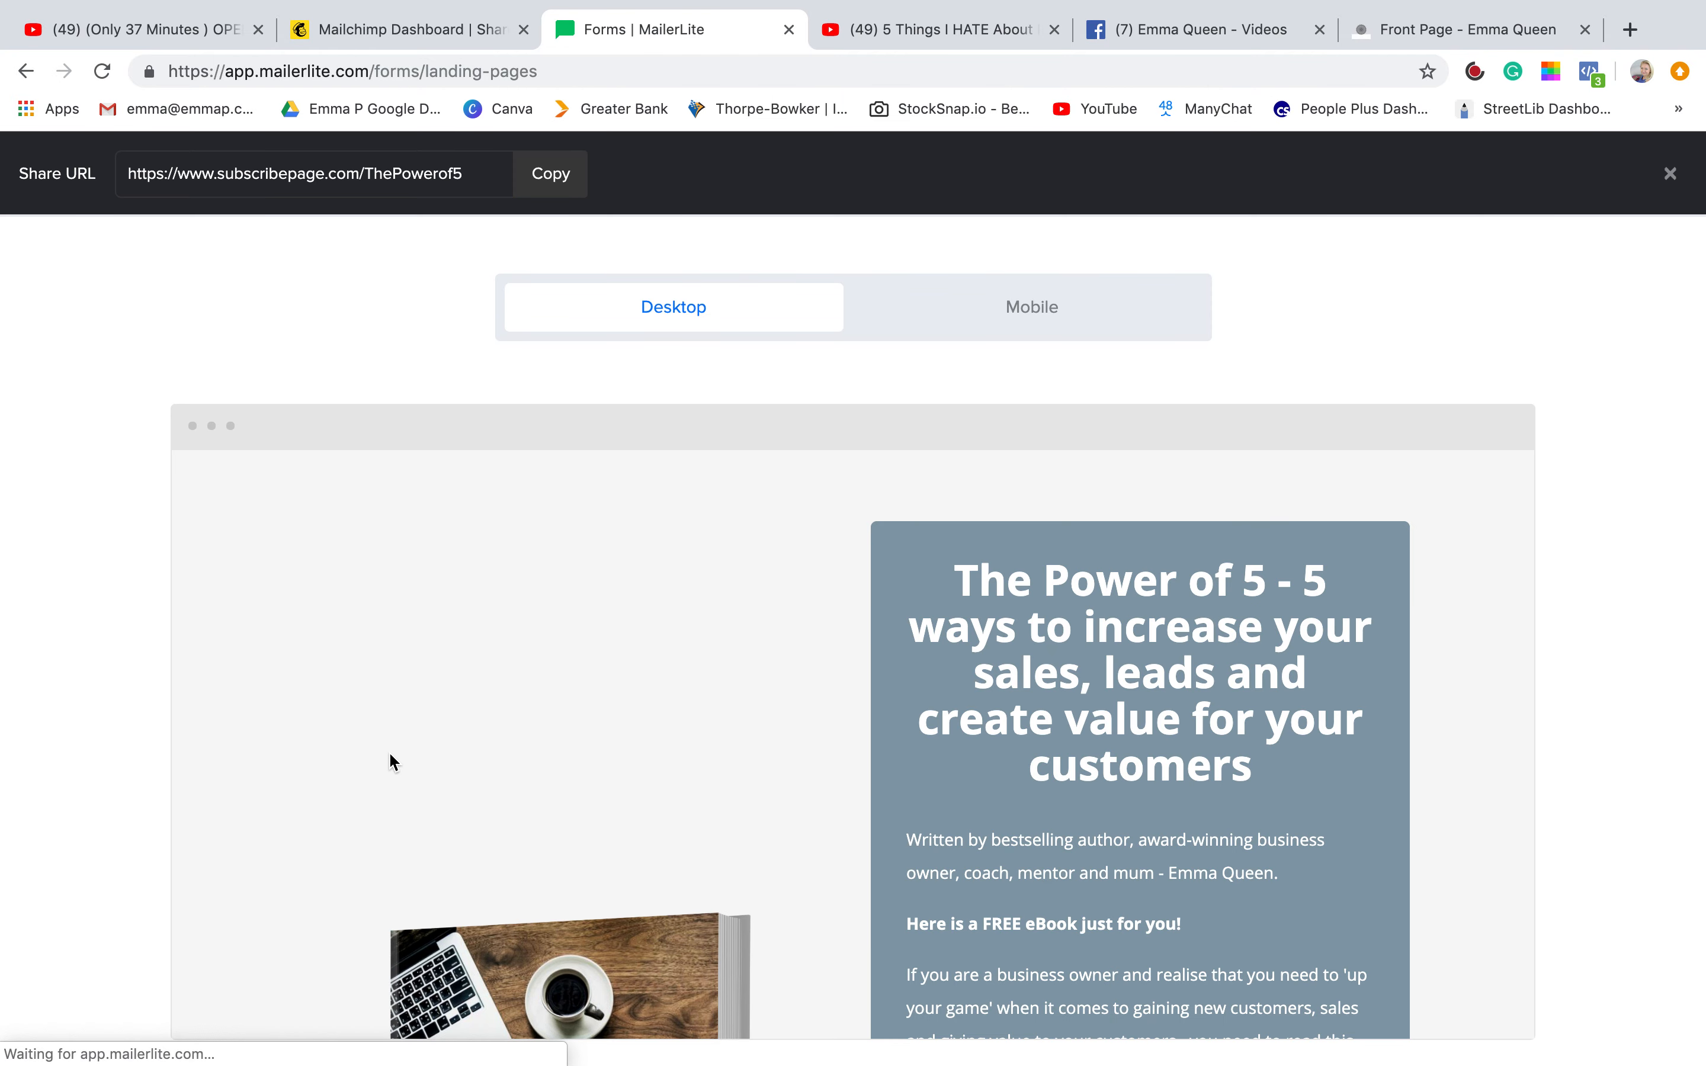
pyautogui.scroll(-6, 659, 689)
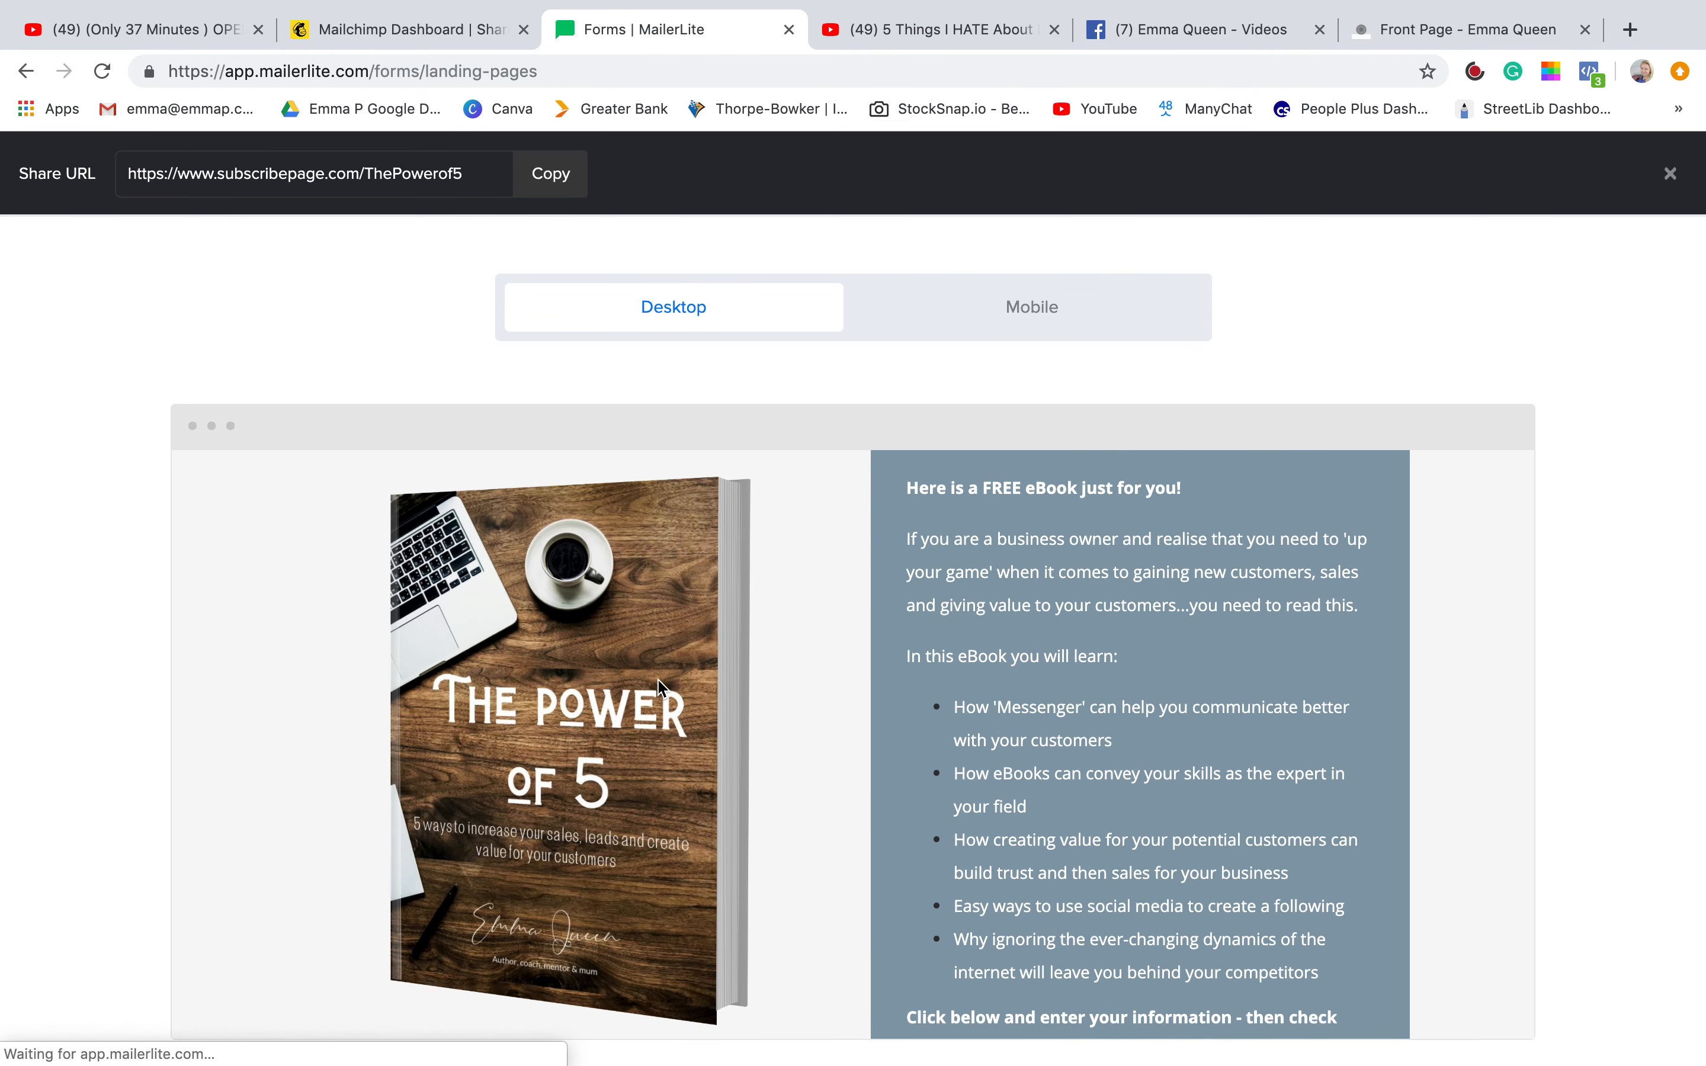
pyautogui.scroll(-7, 1048, 705)
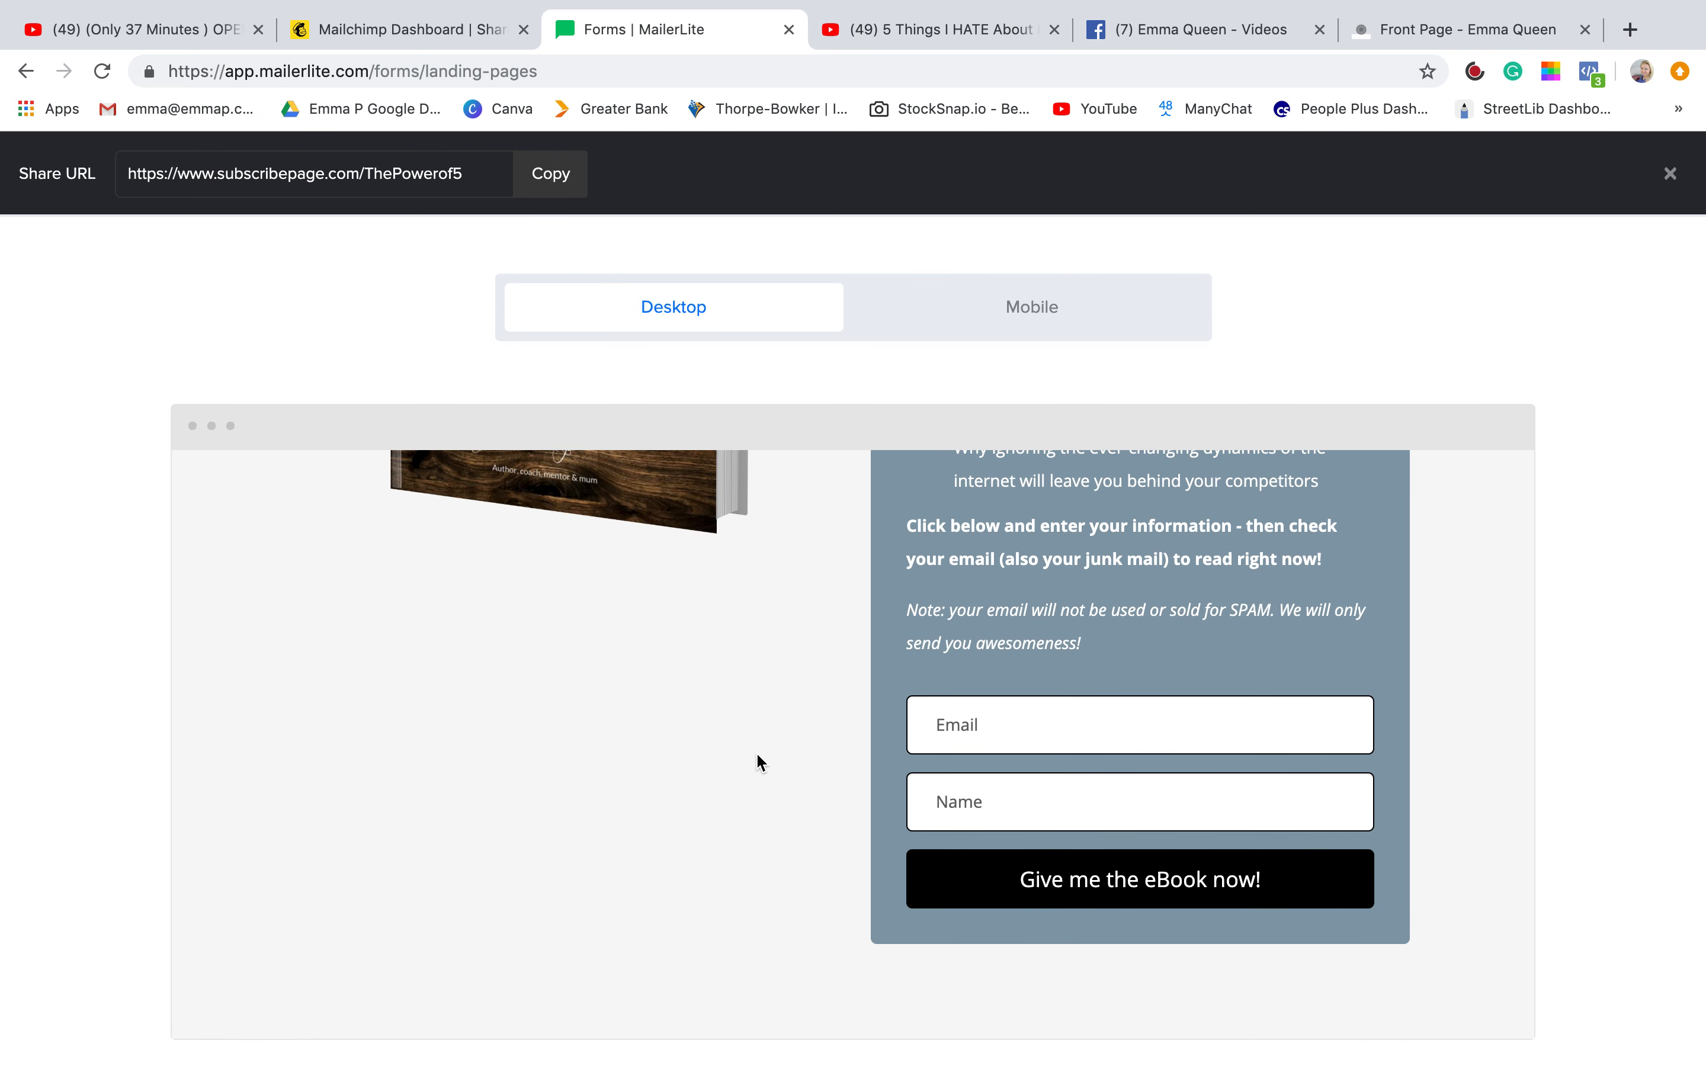
pyautogui.scroll(-5, 756, 762)
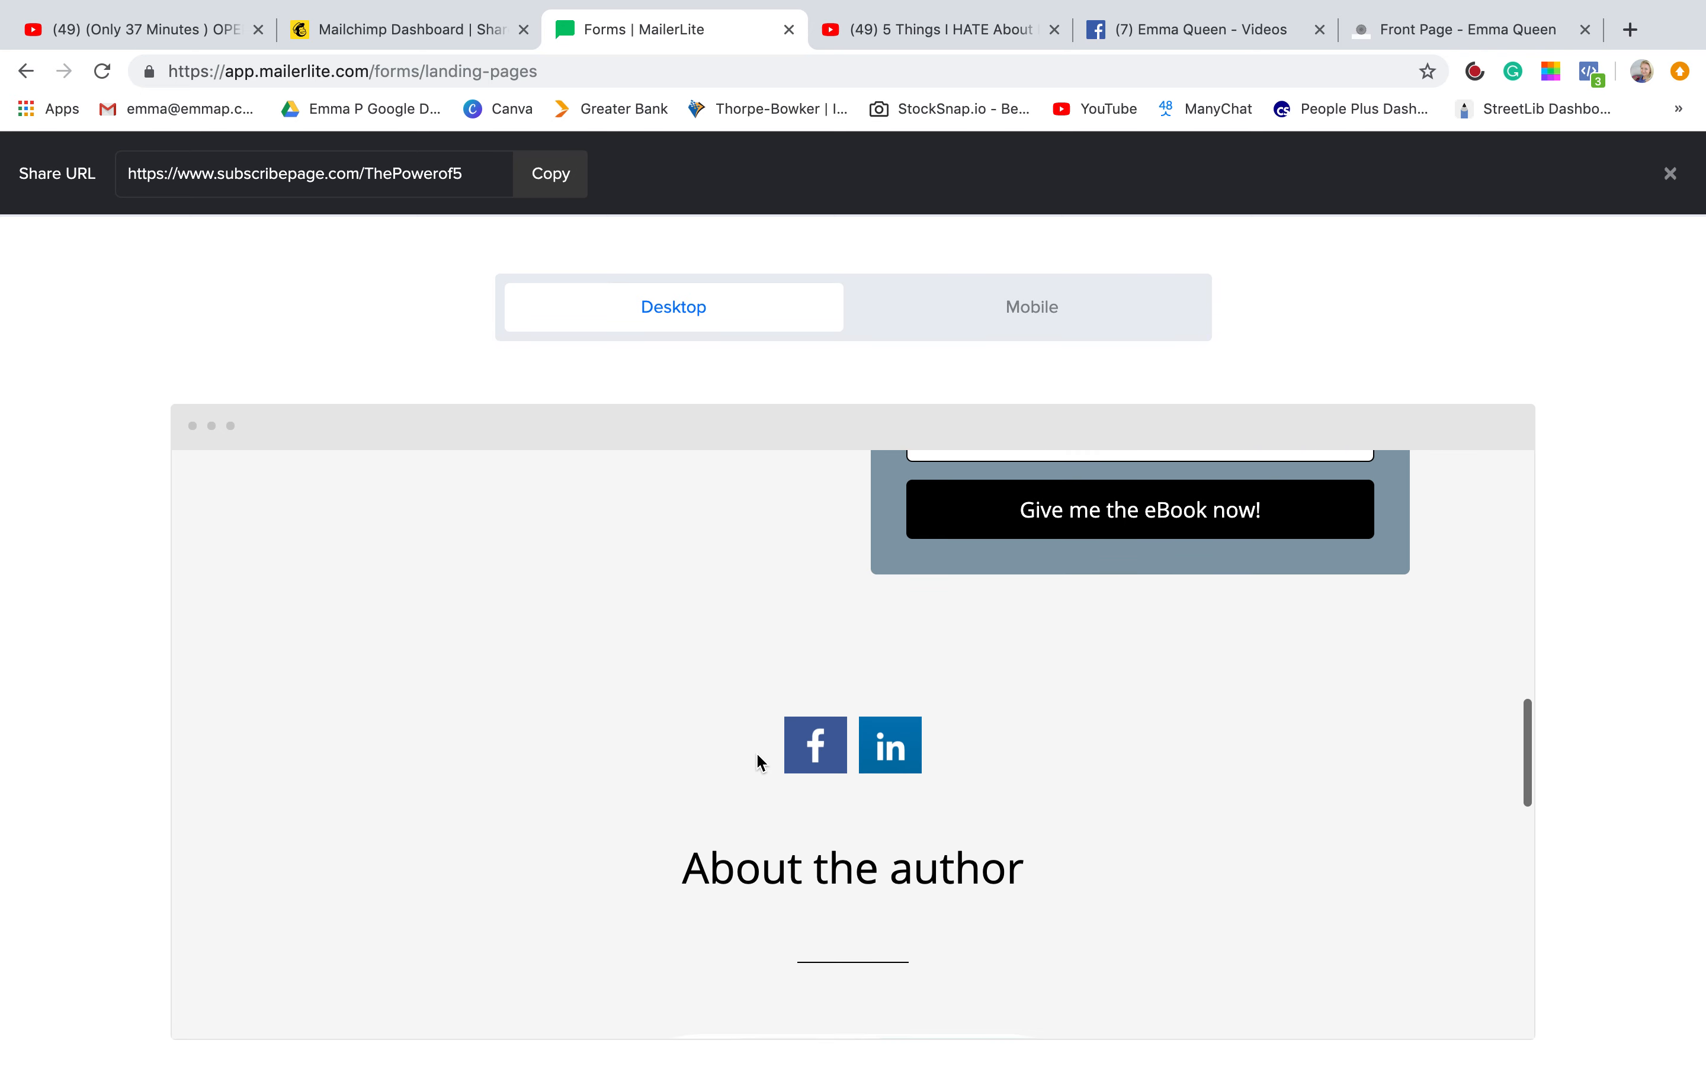
pyautogui.scroll(-8, 758, 756)
pyautogui.scroll(-5, 757, 754)
pyautogui.scroll(10, 757, 754)
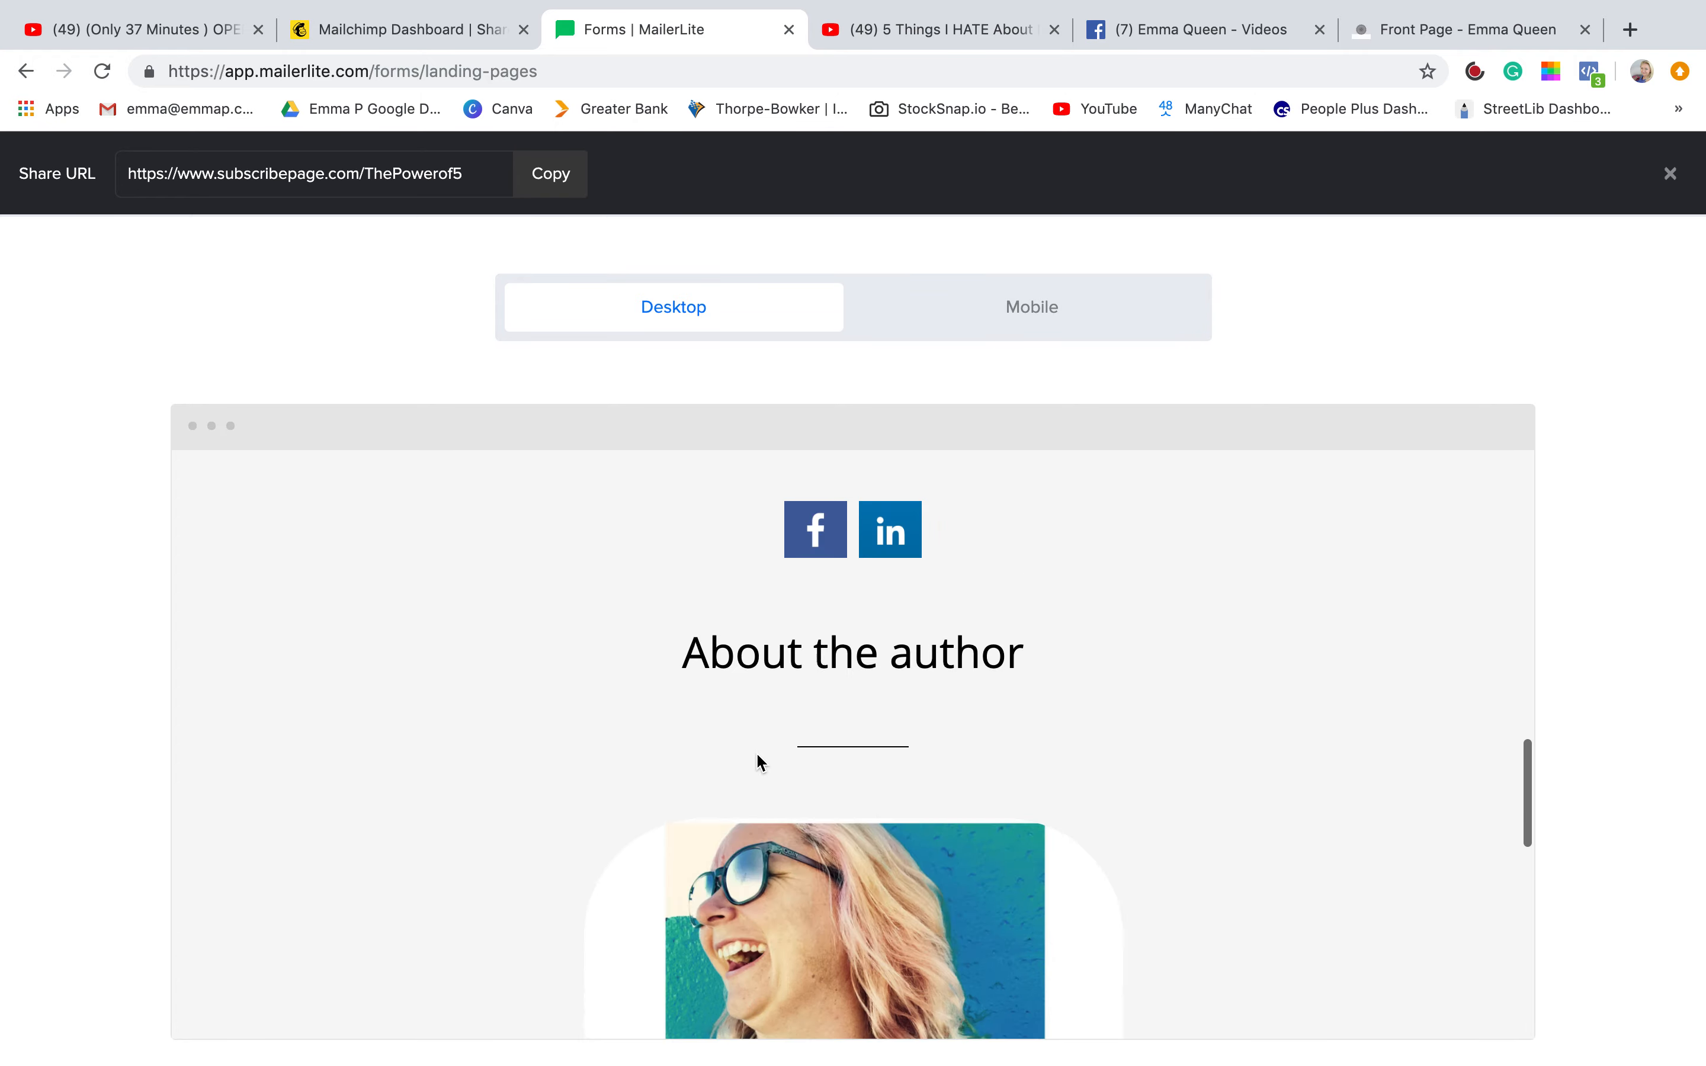
pyautogui.scroll(10, 757, 755)
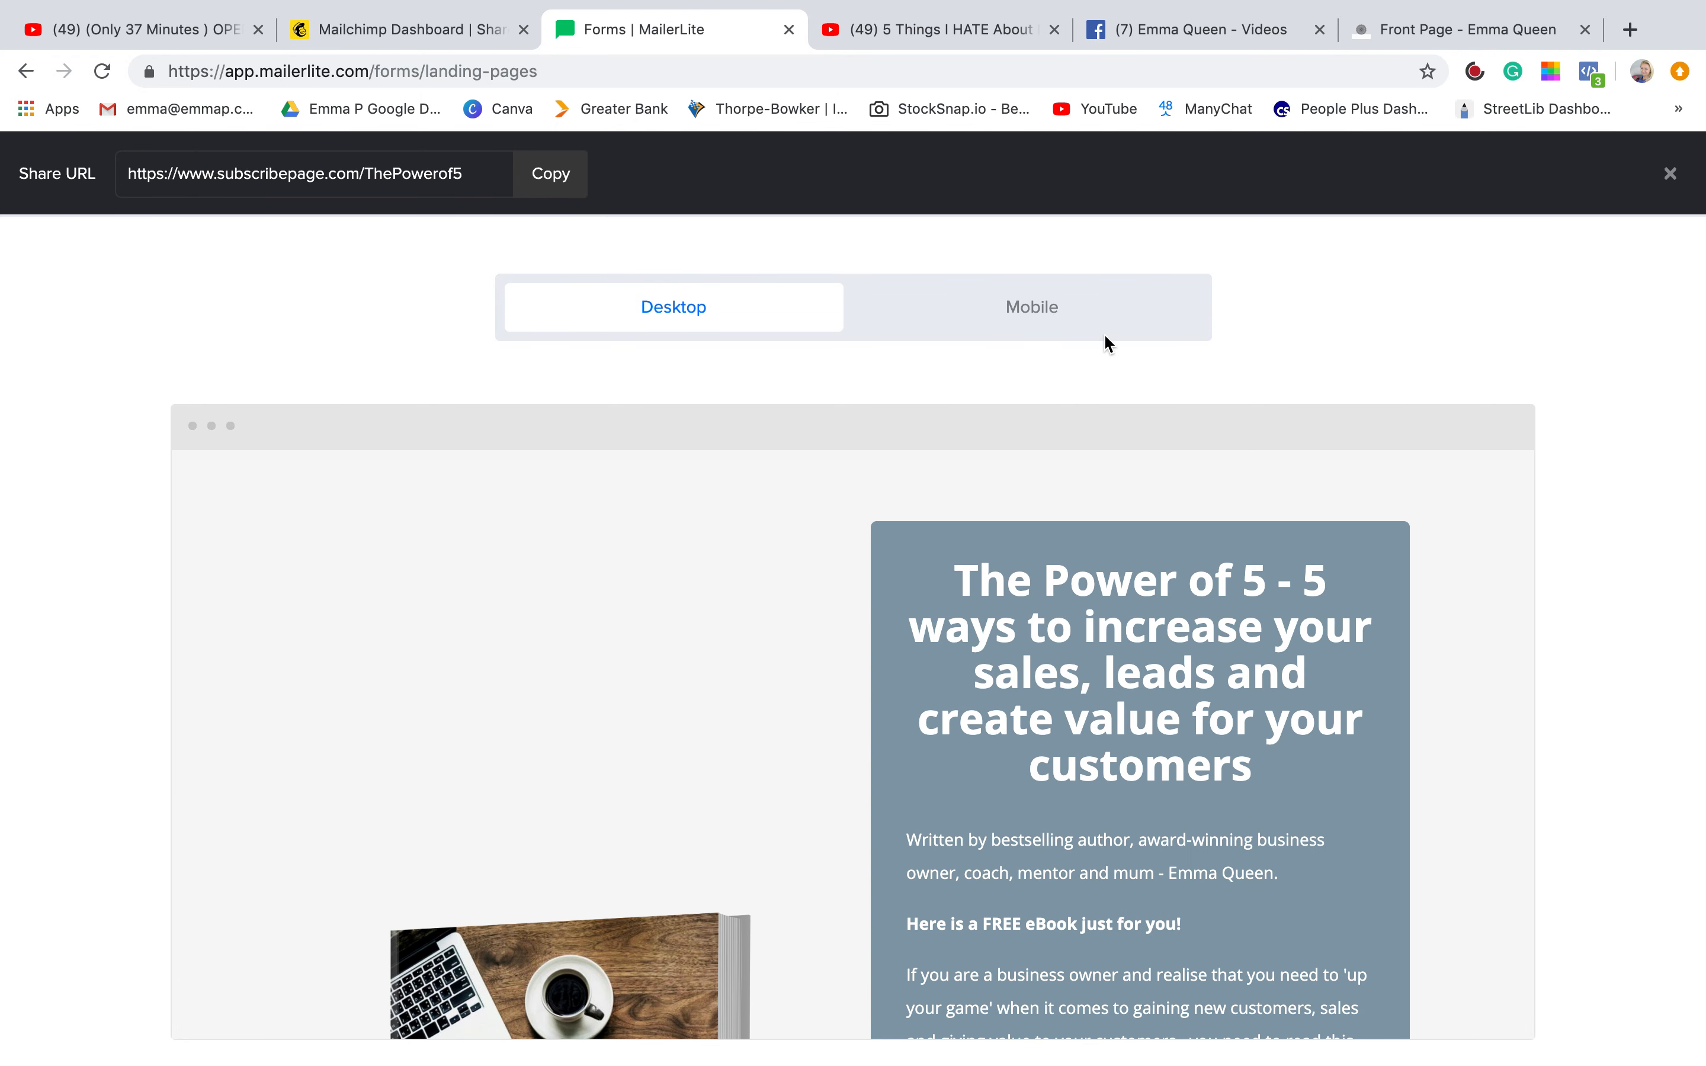
pyautogui.click(1670, 174)
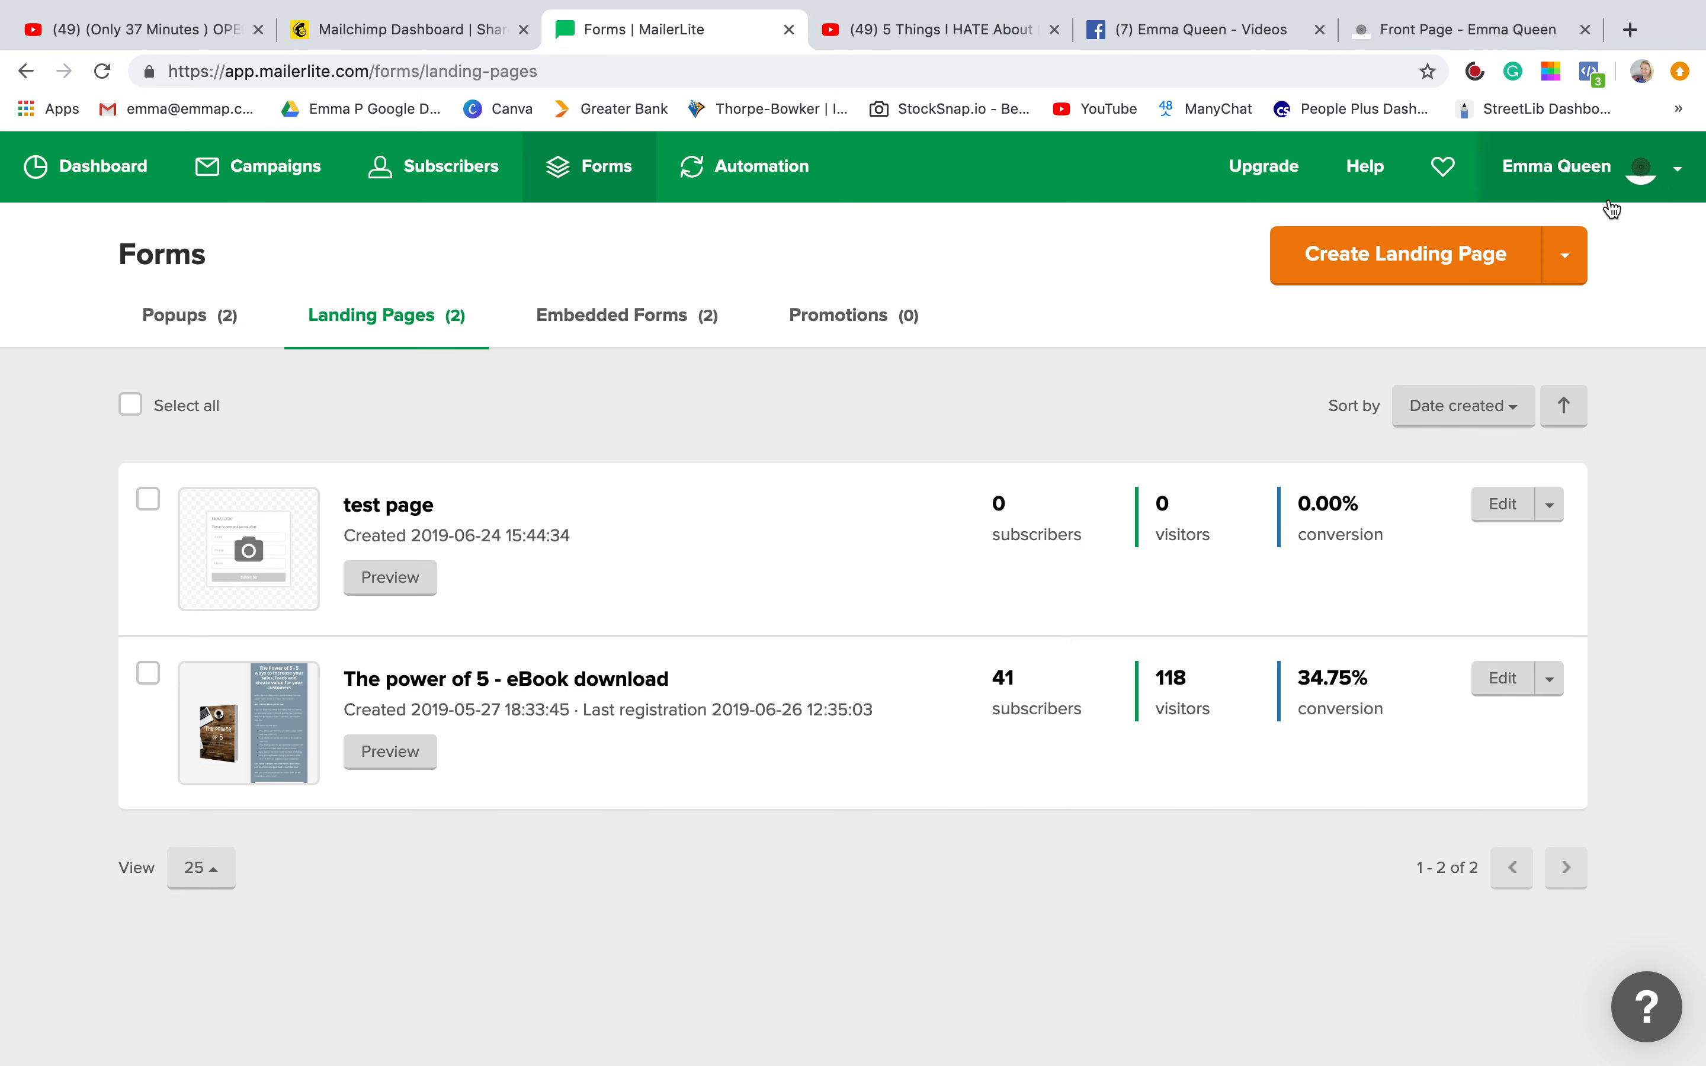
pyautogui.click(640, 317)
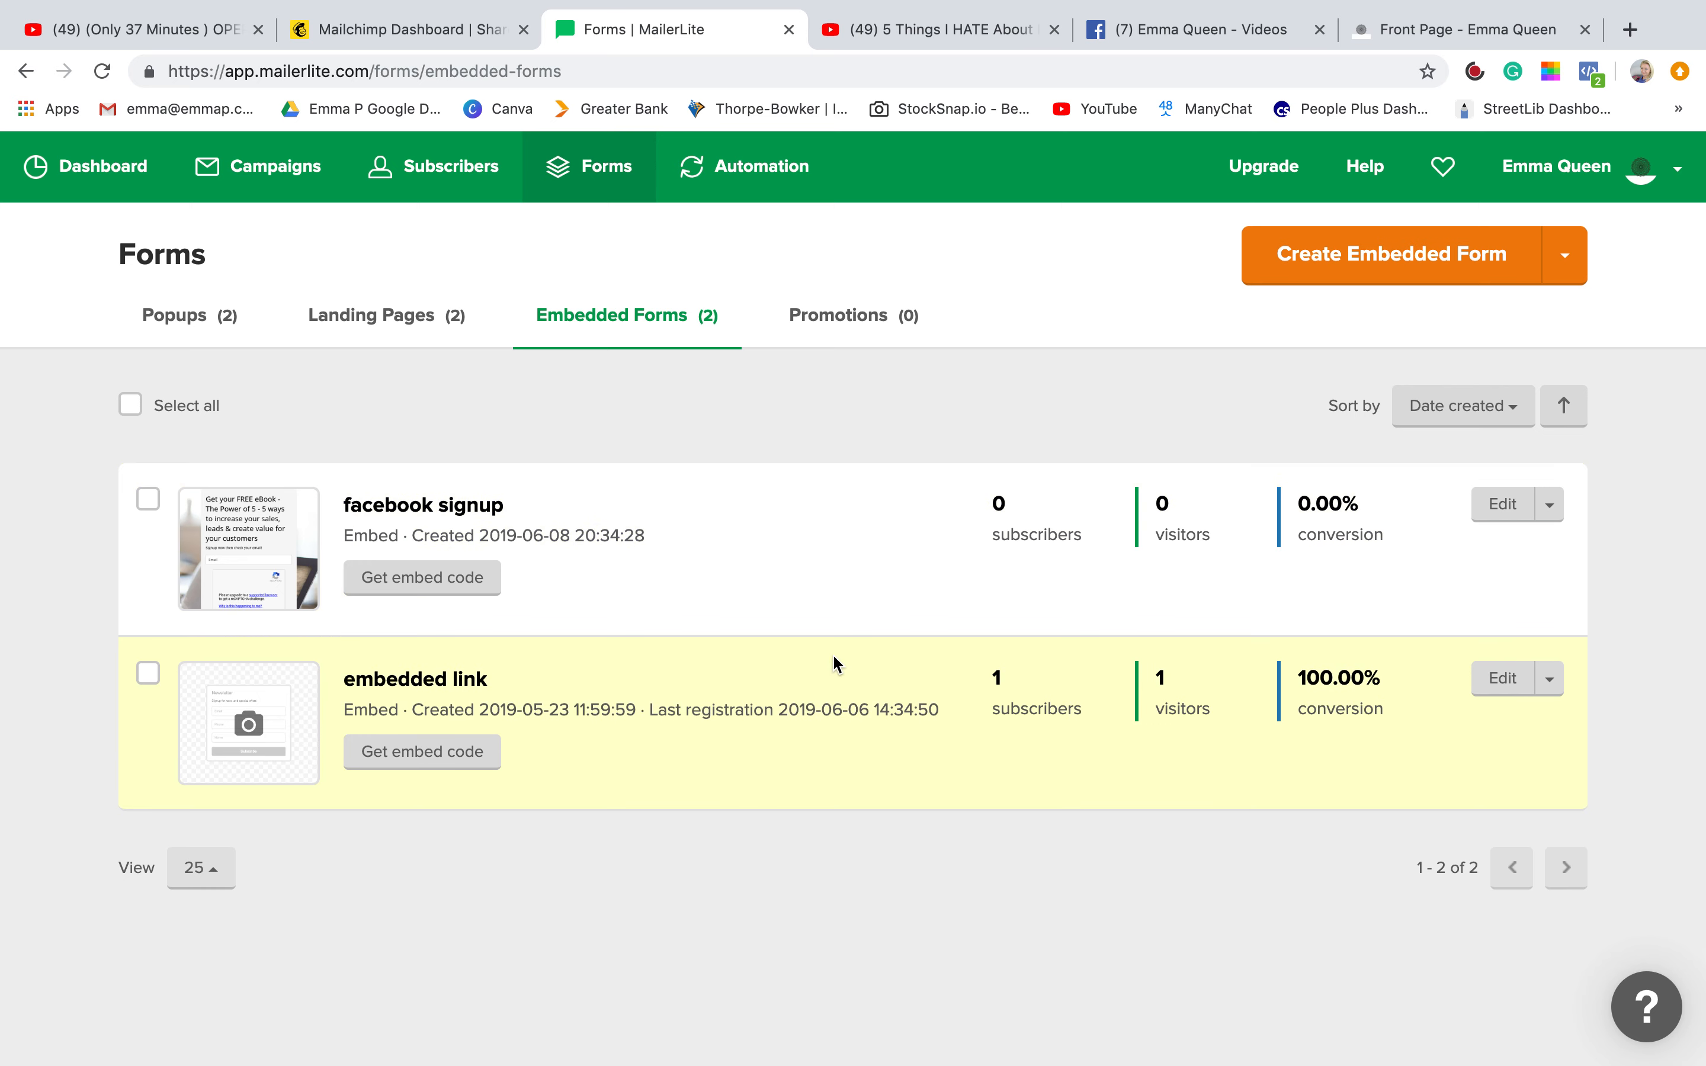
# Look at the promotion forms page and the list of automation workflows.
pyautogui.click(857, 325)
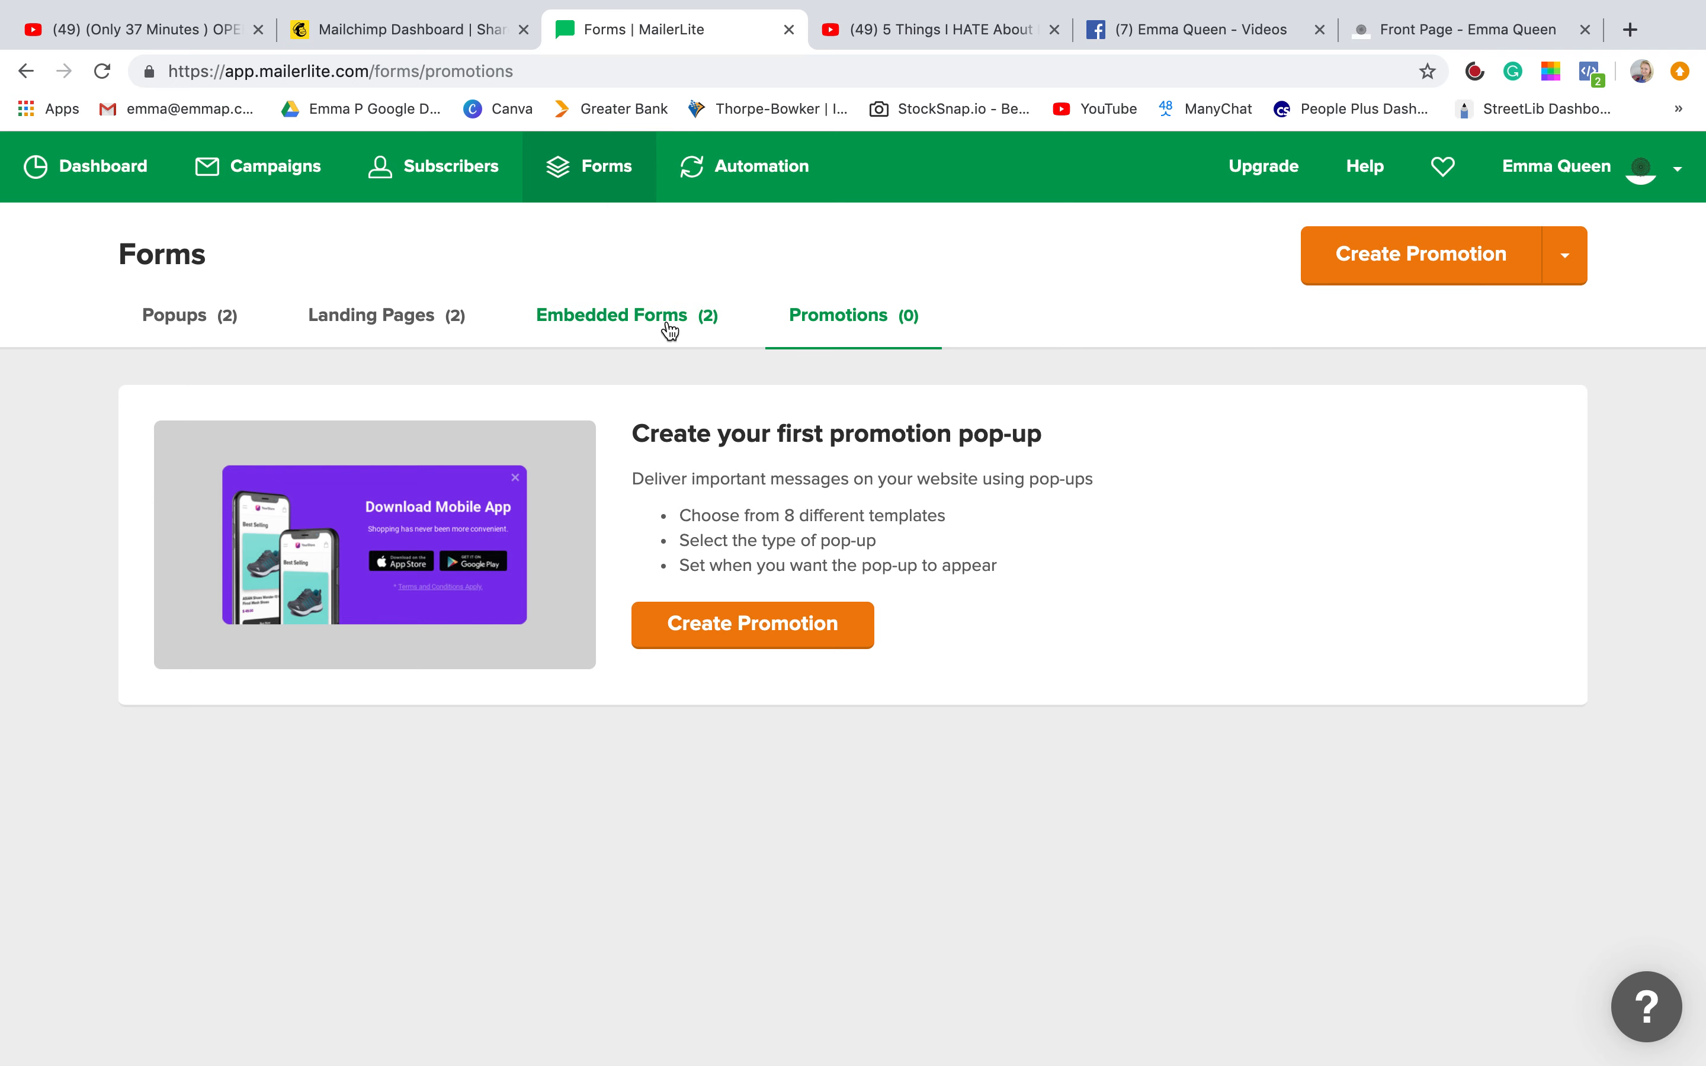
pyautogui.click(745, 190)
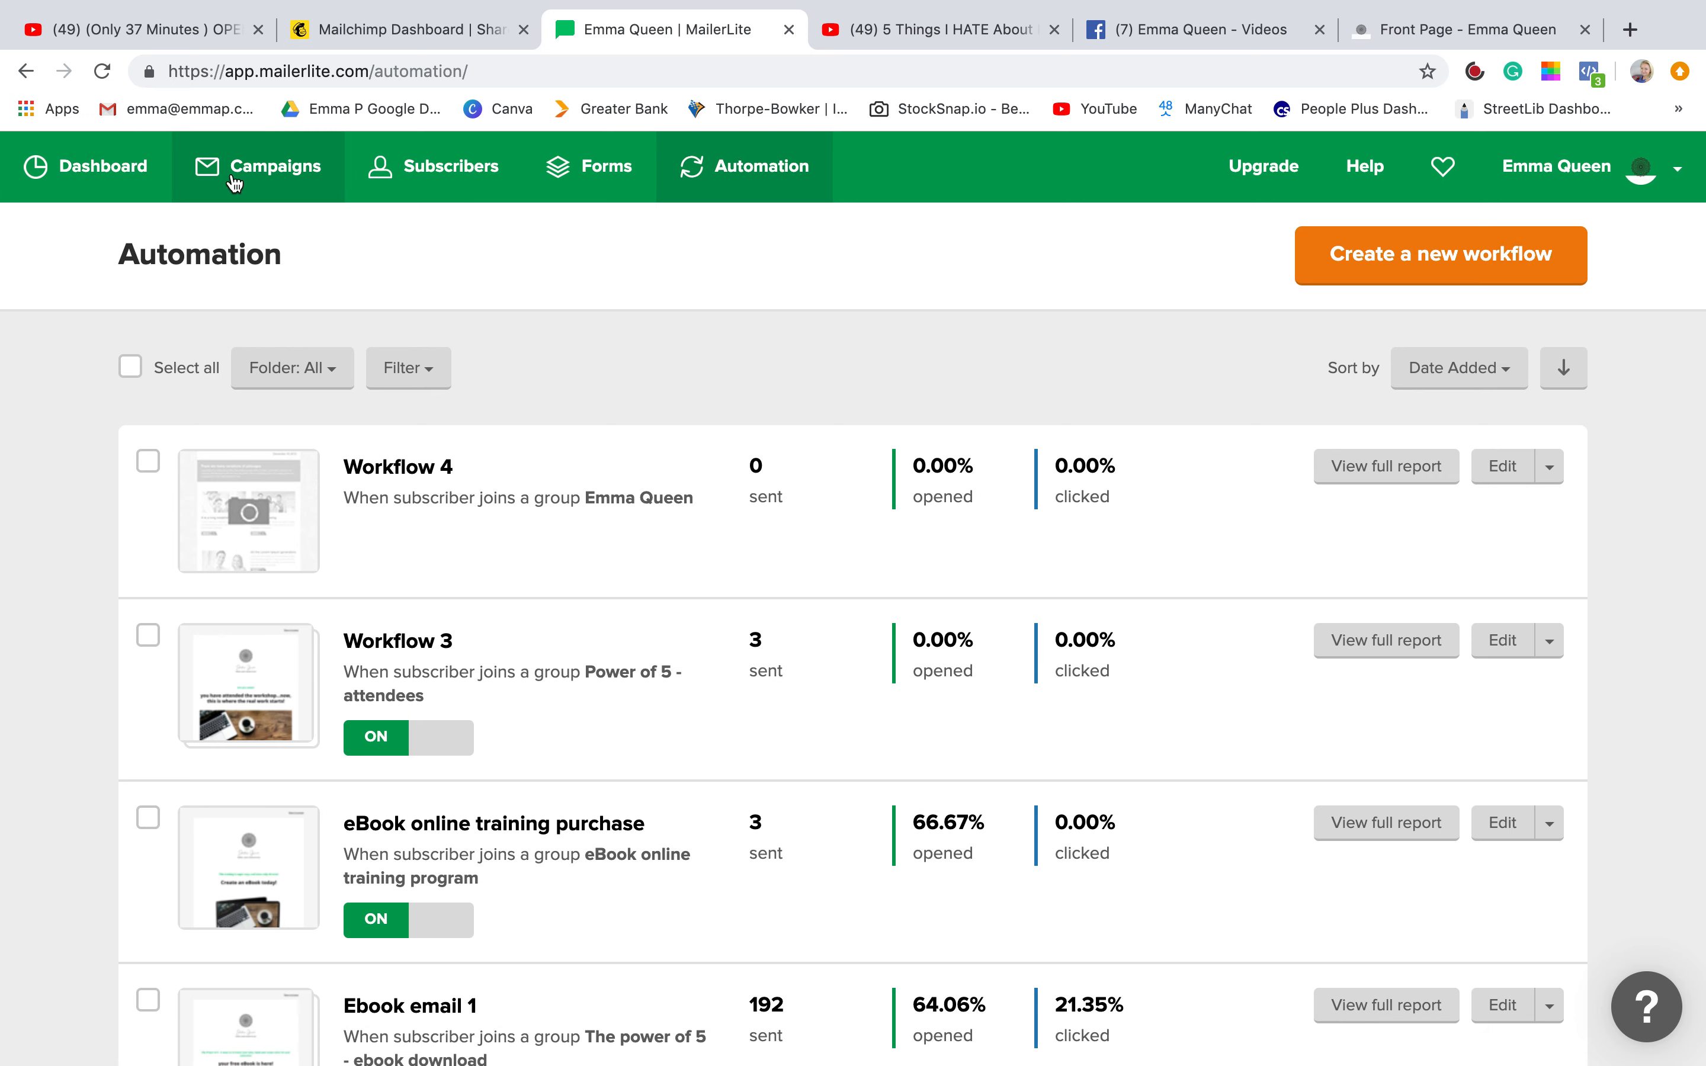
# Return to the dashboard and review its subscriber, plan and subscriber growth statistics.
pyautogui.click(168, 170)
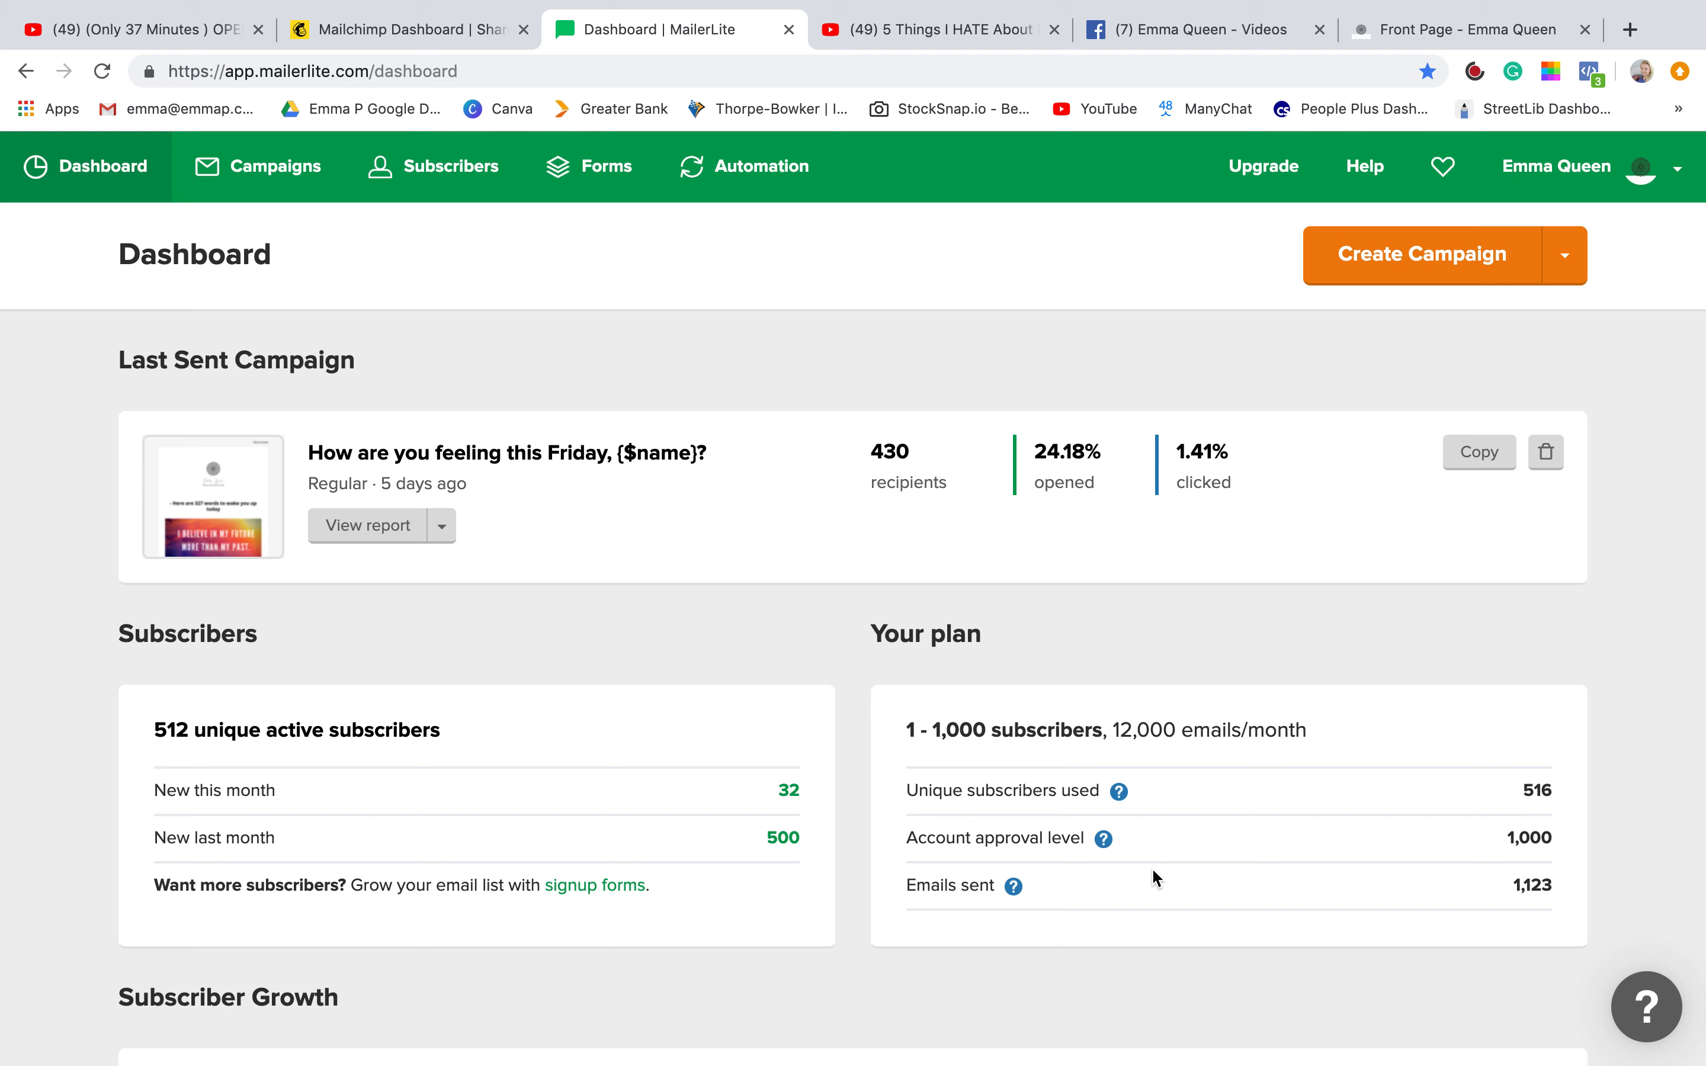
pyautogui.scroll(-5, 831, 663)
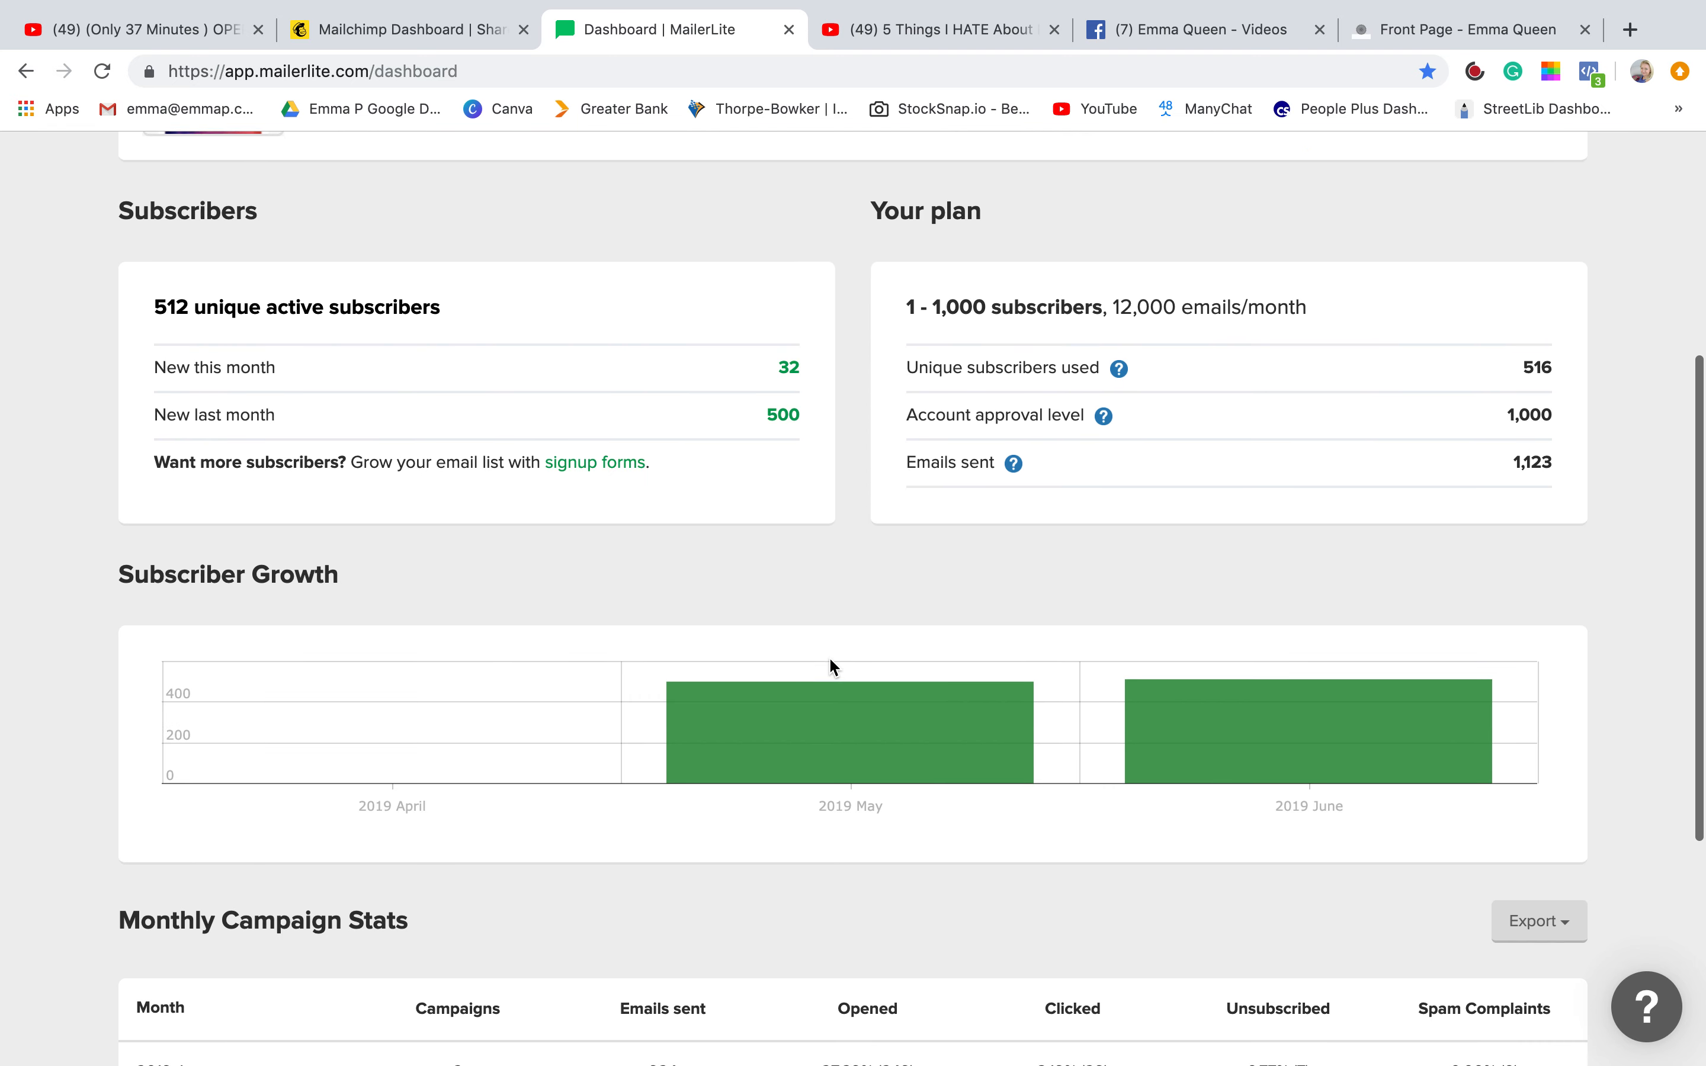
pyautogui.scroll(5, 740, 609)
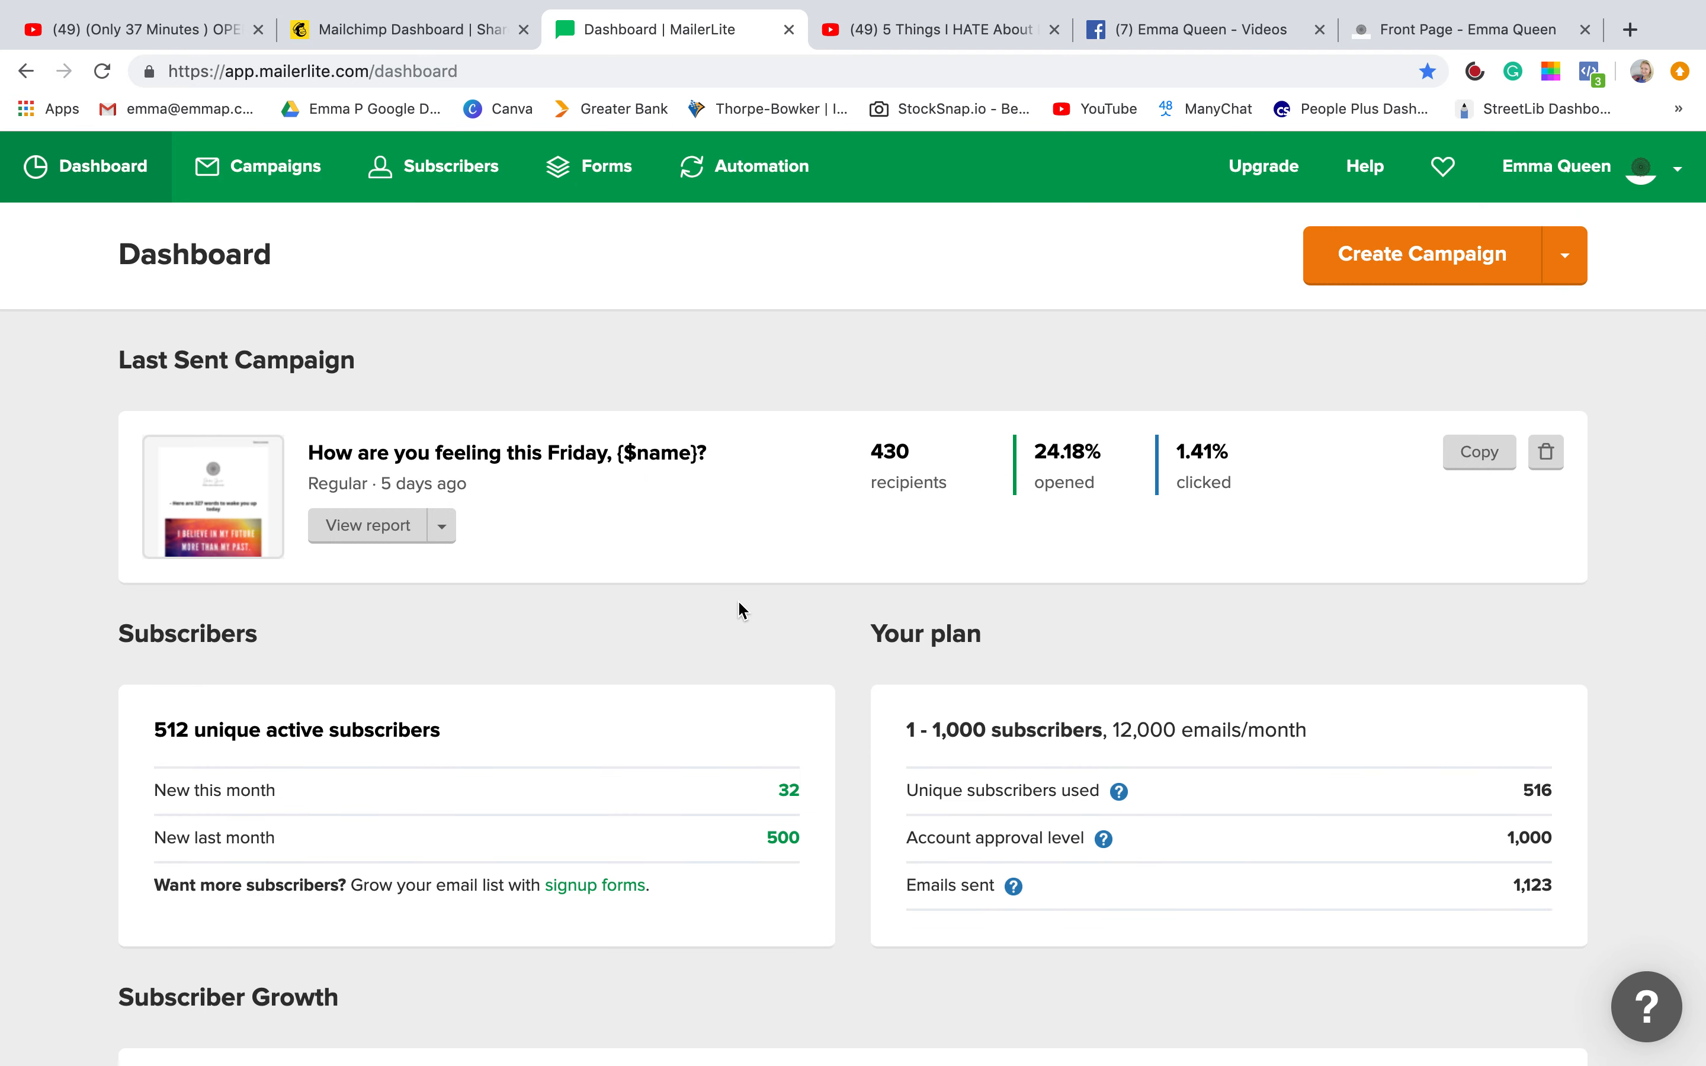
# Open the plan upgrade page and examine the monthly prices for each subscriber tier.
pyautogui.click(1251, 173)
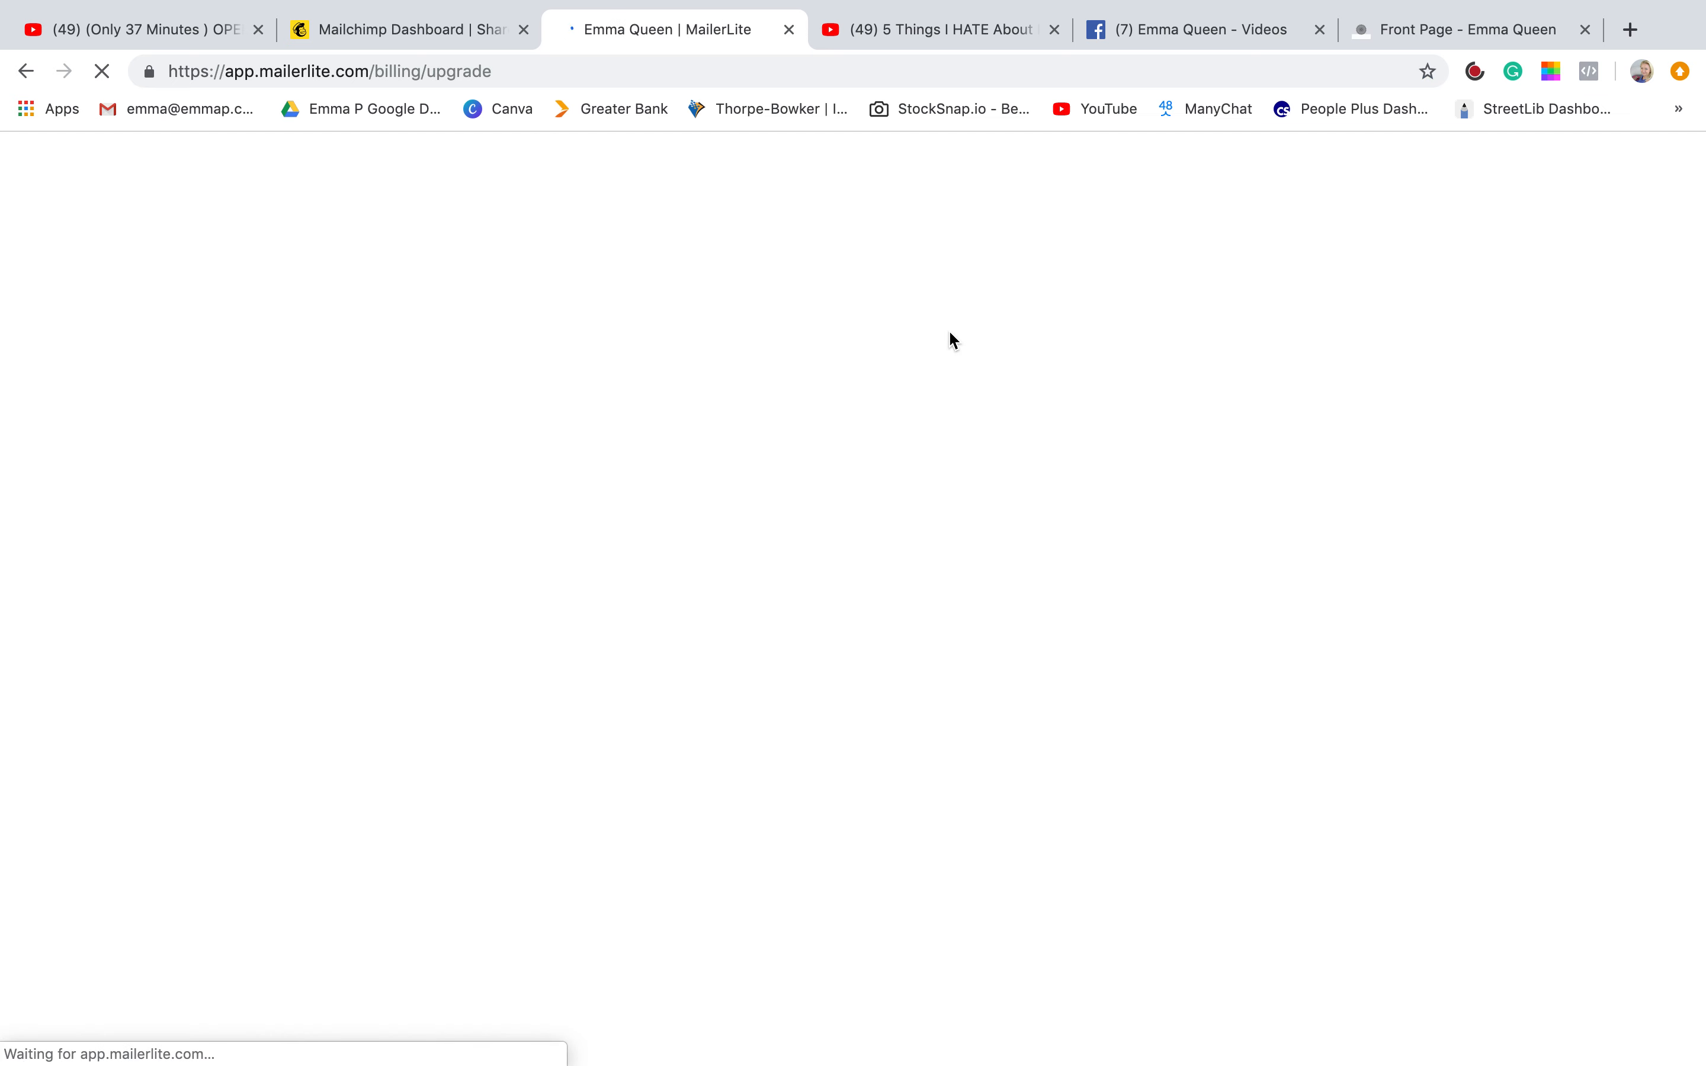
pyautogui.scroll(-3, 949, 334)
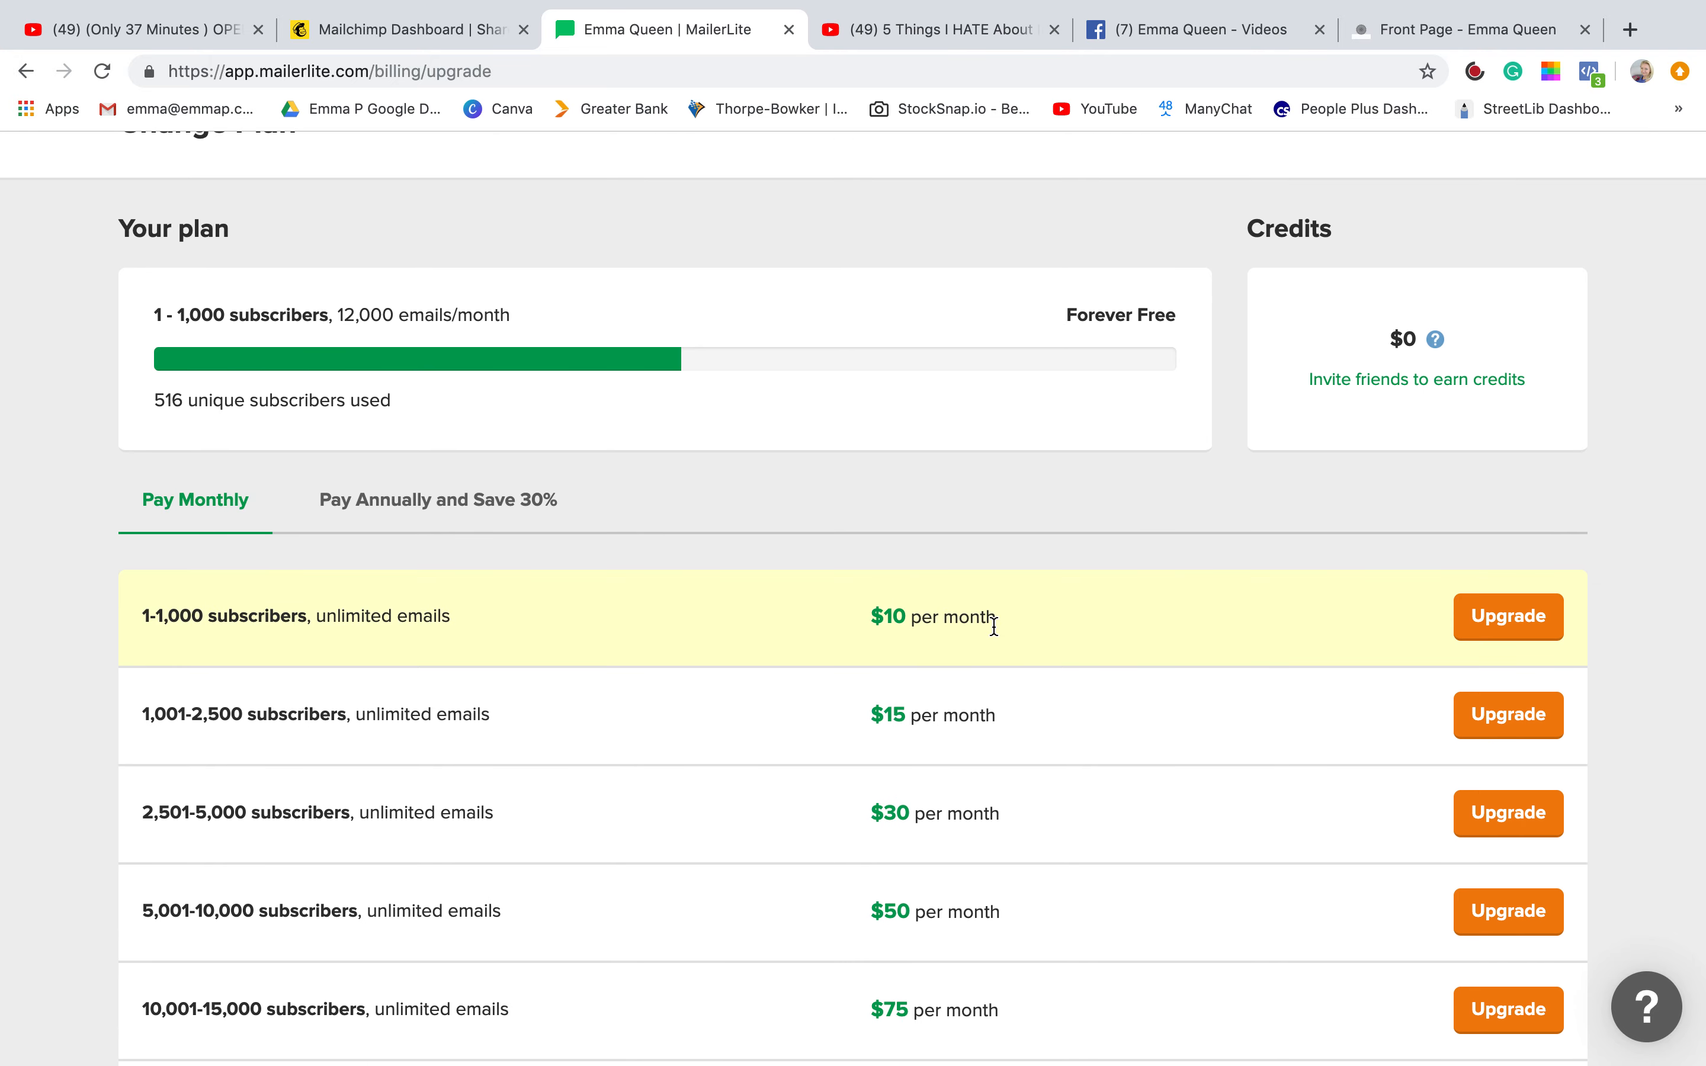
pyautogui.scroll(1, 993, 626)
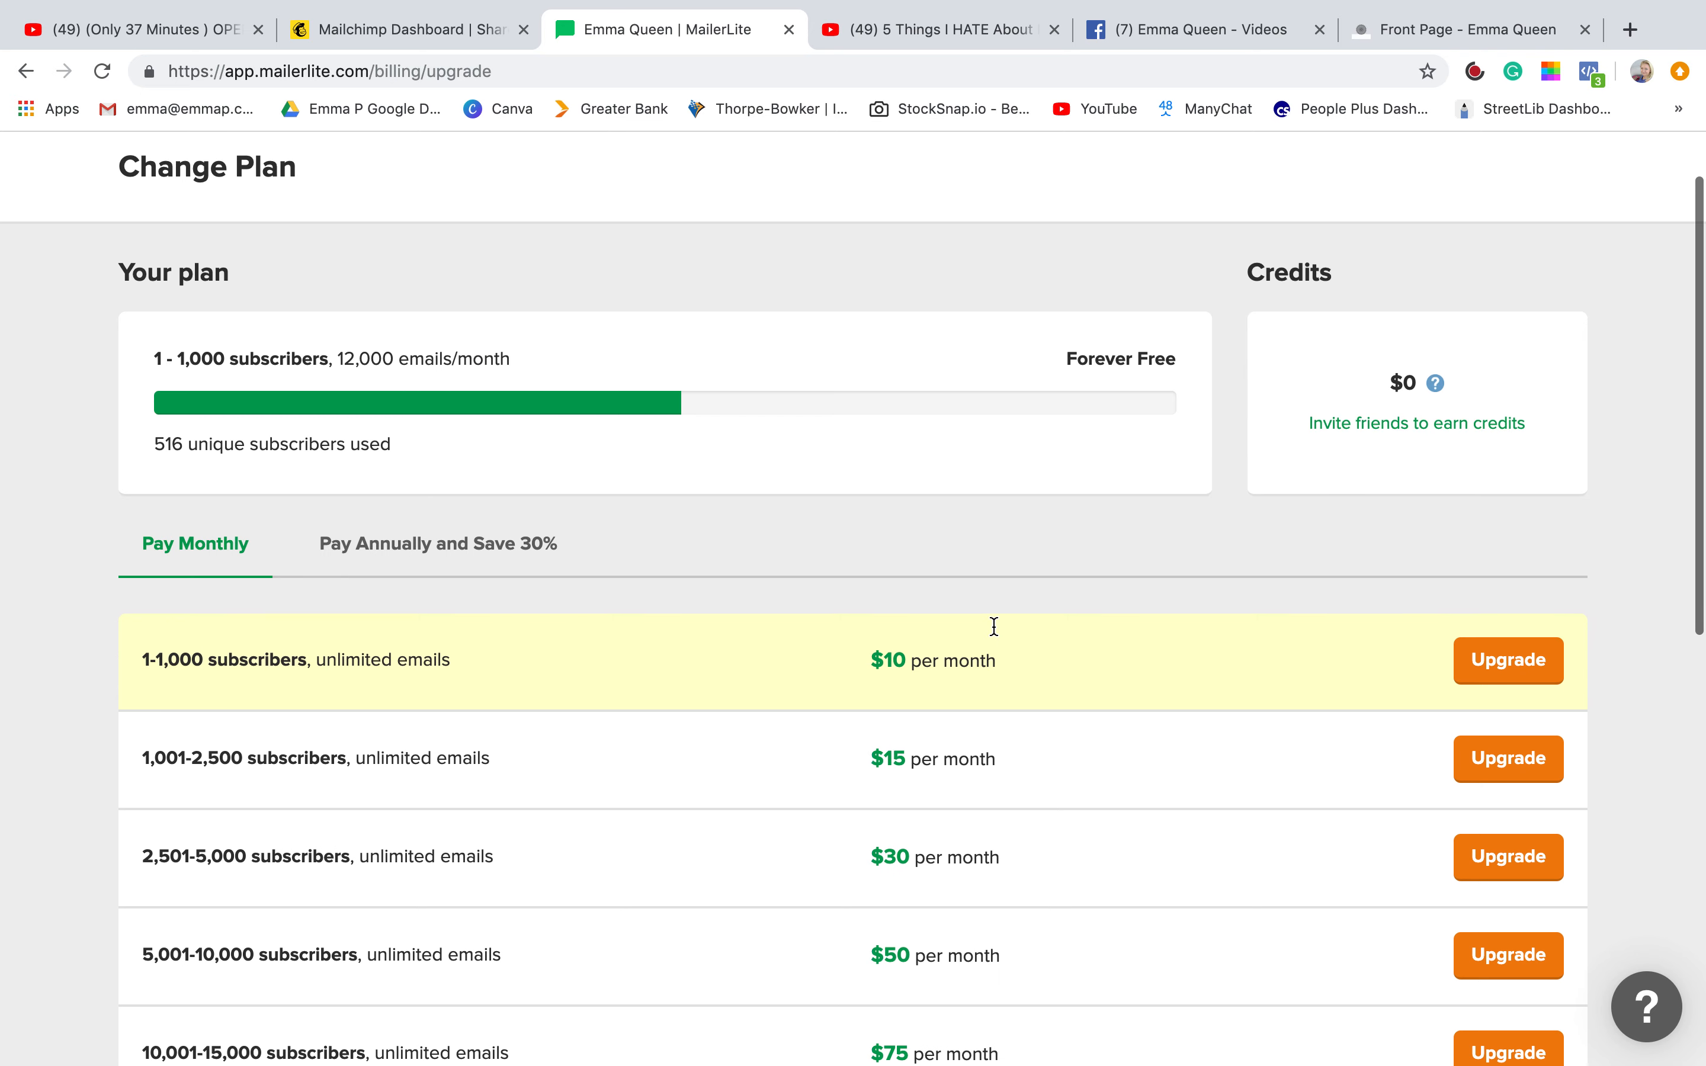
pyautogui.scroll(2, 1008, 422)
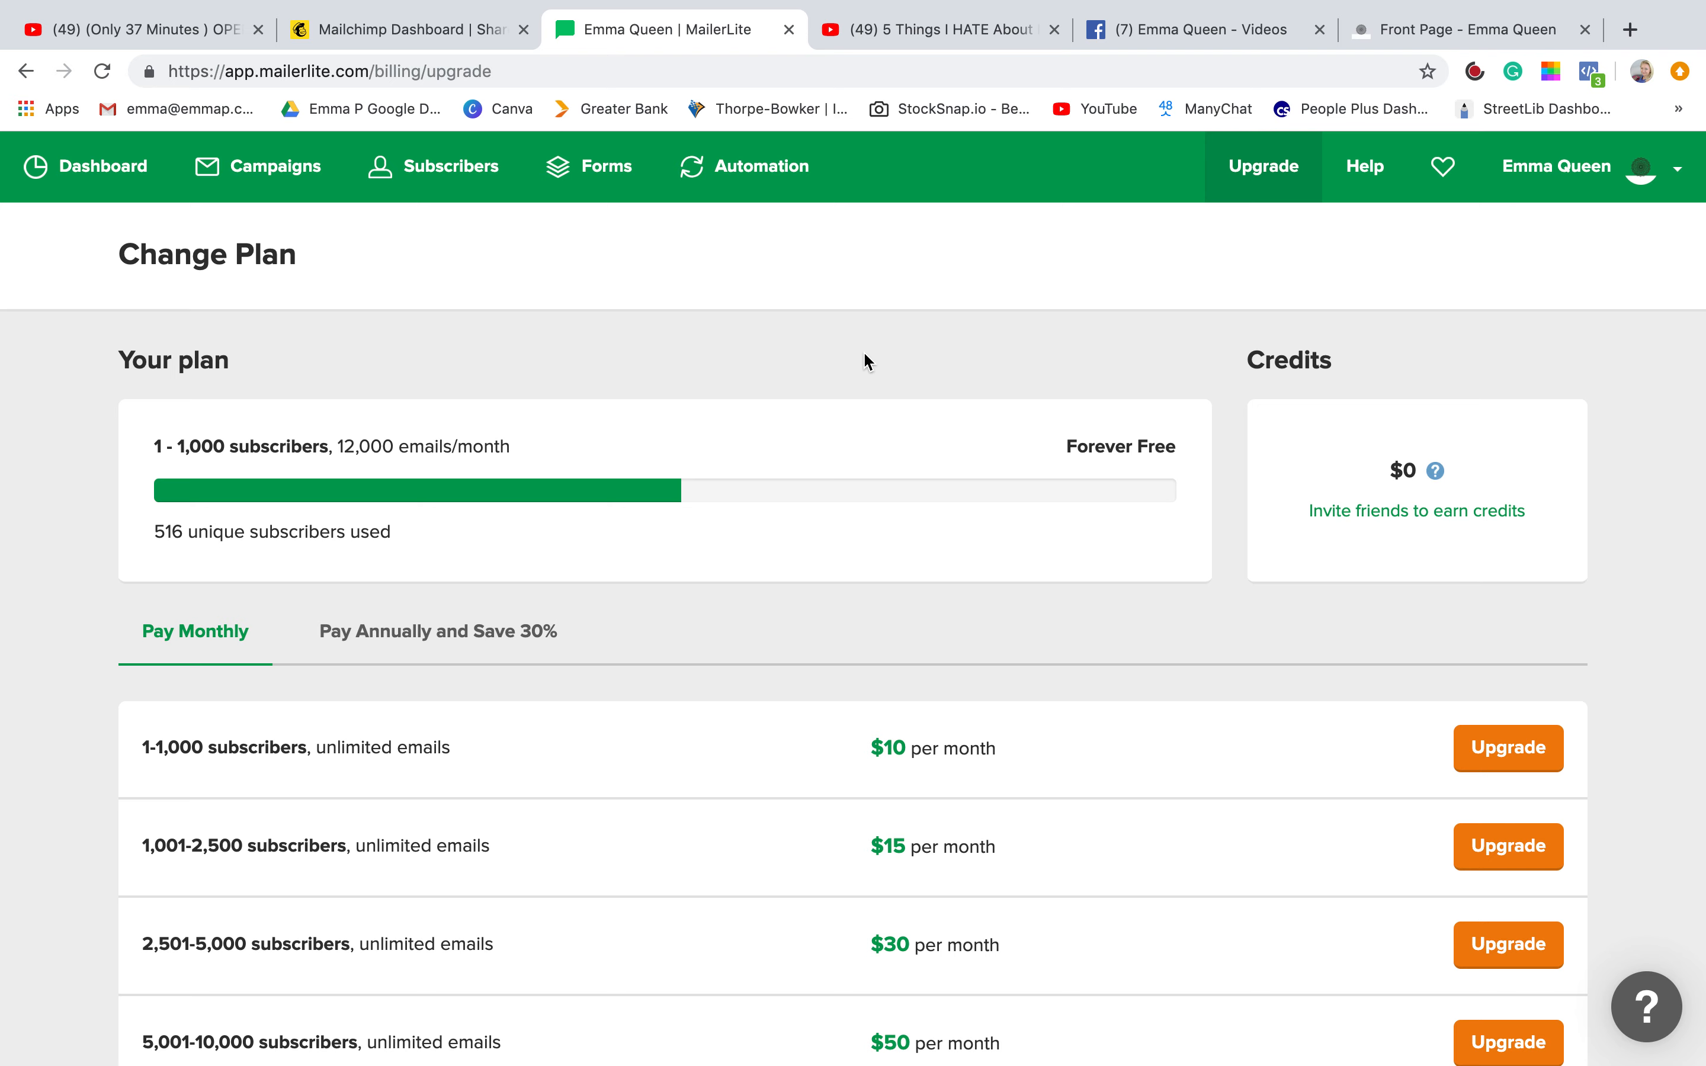
# Open the report of the last sent campaign from the dashboard and examine its overview stats and link activity.
pyautogui.click(84, 167)
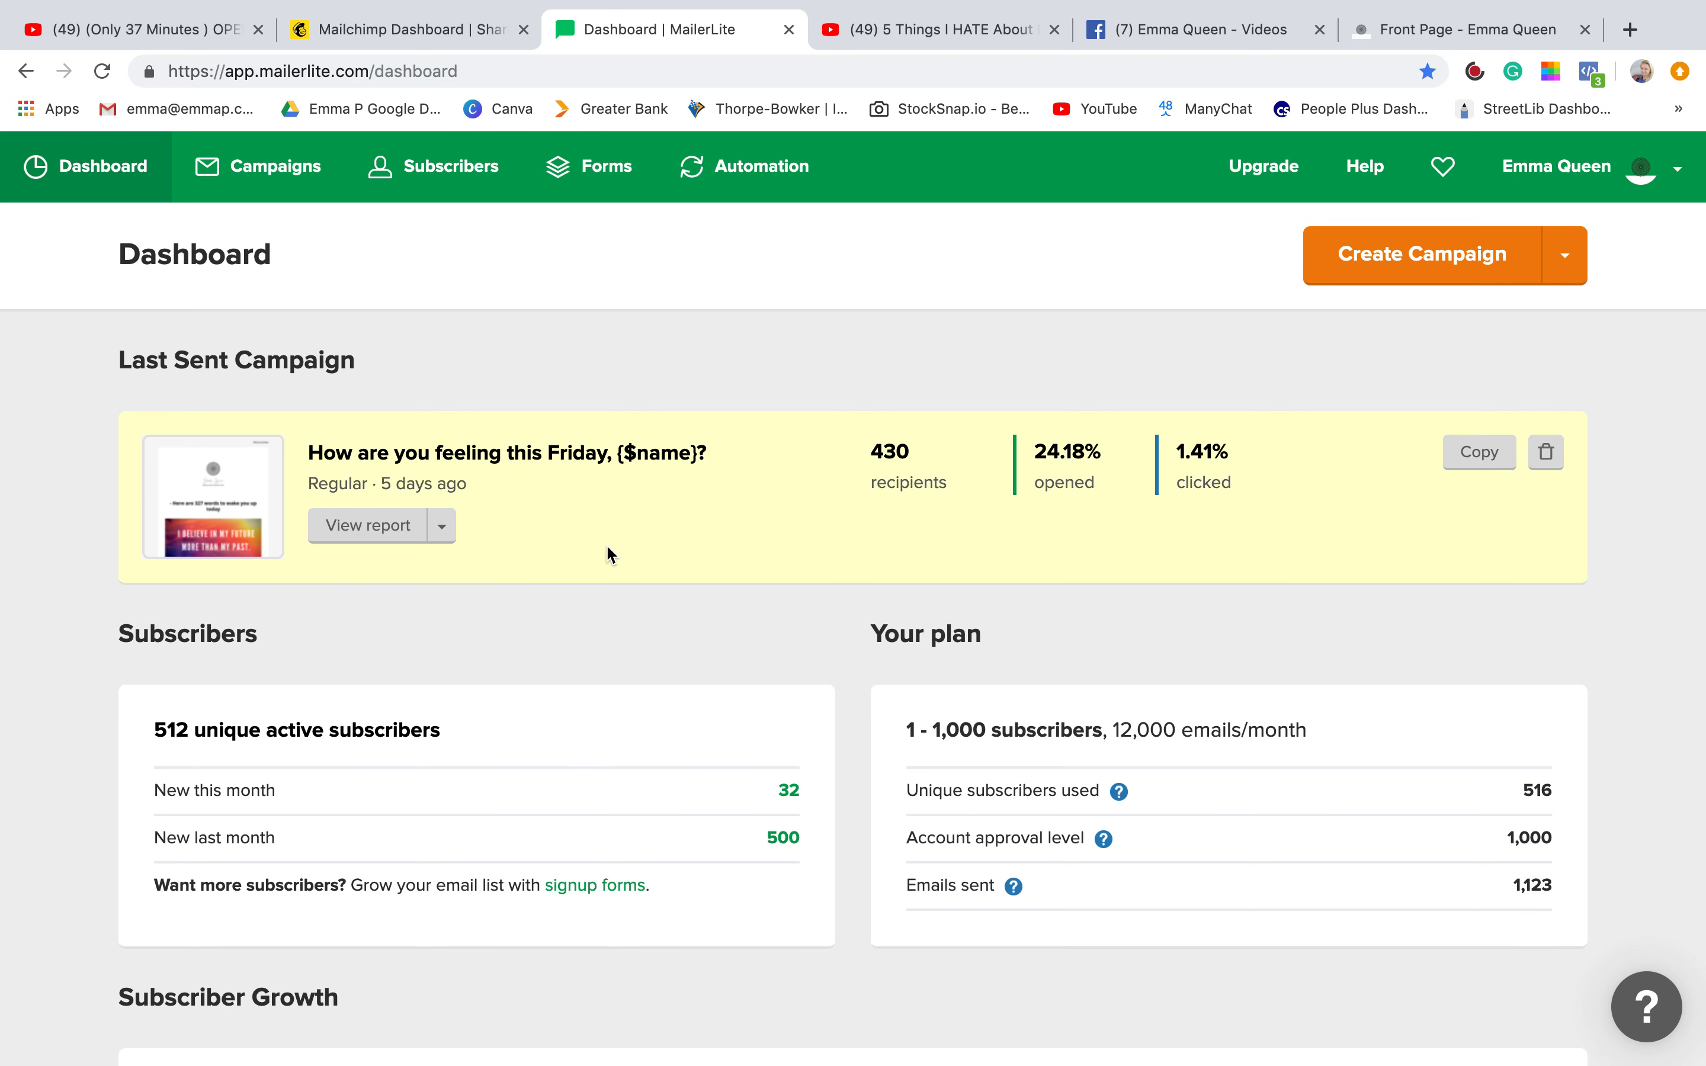
pyautogui.click(390, 547)
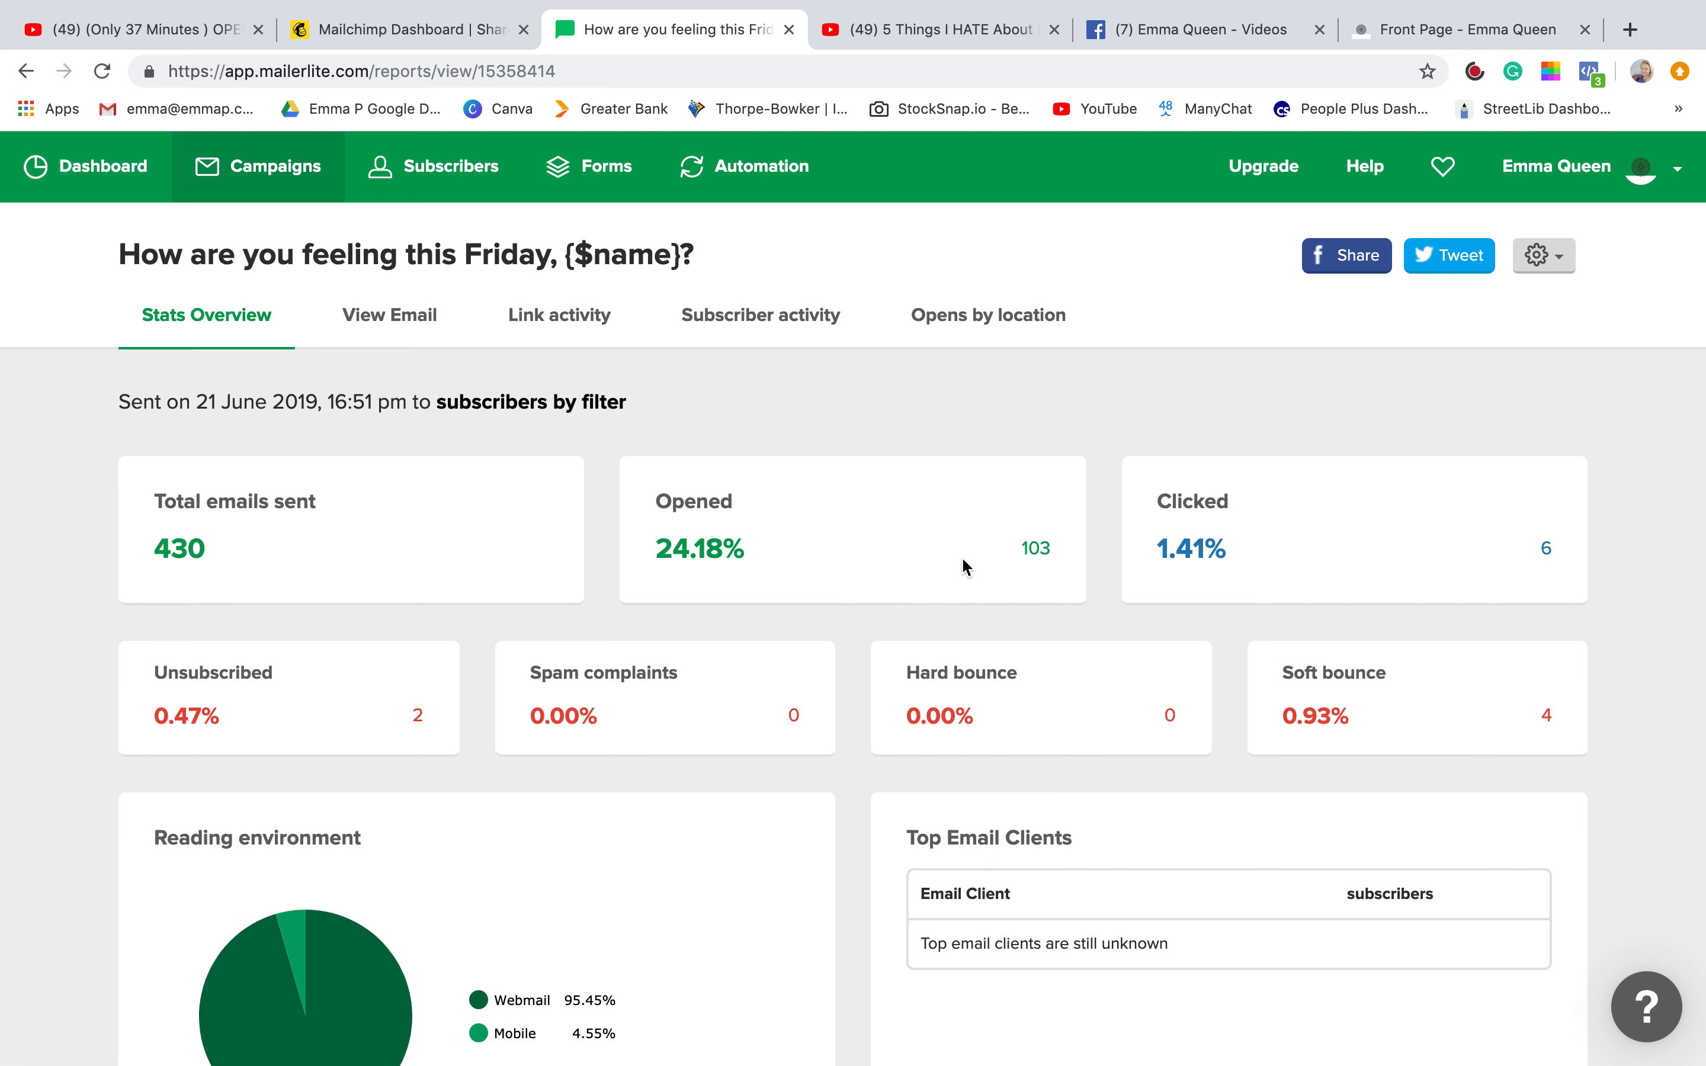
pyautogui.scroll(-10, 963, 560)
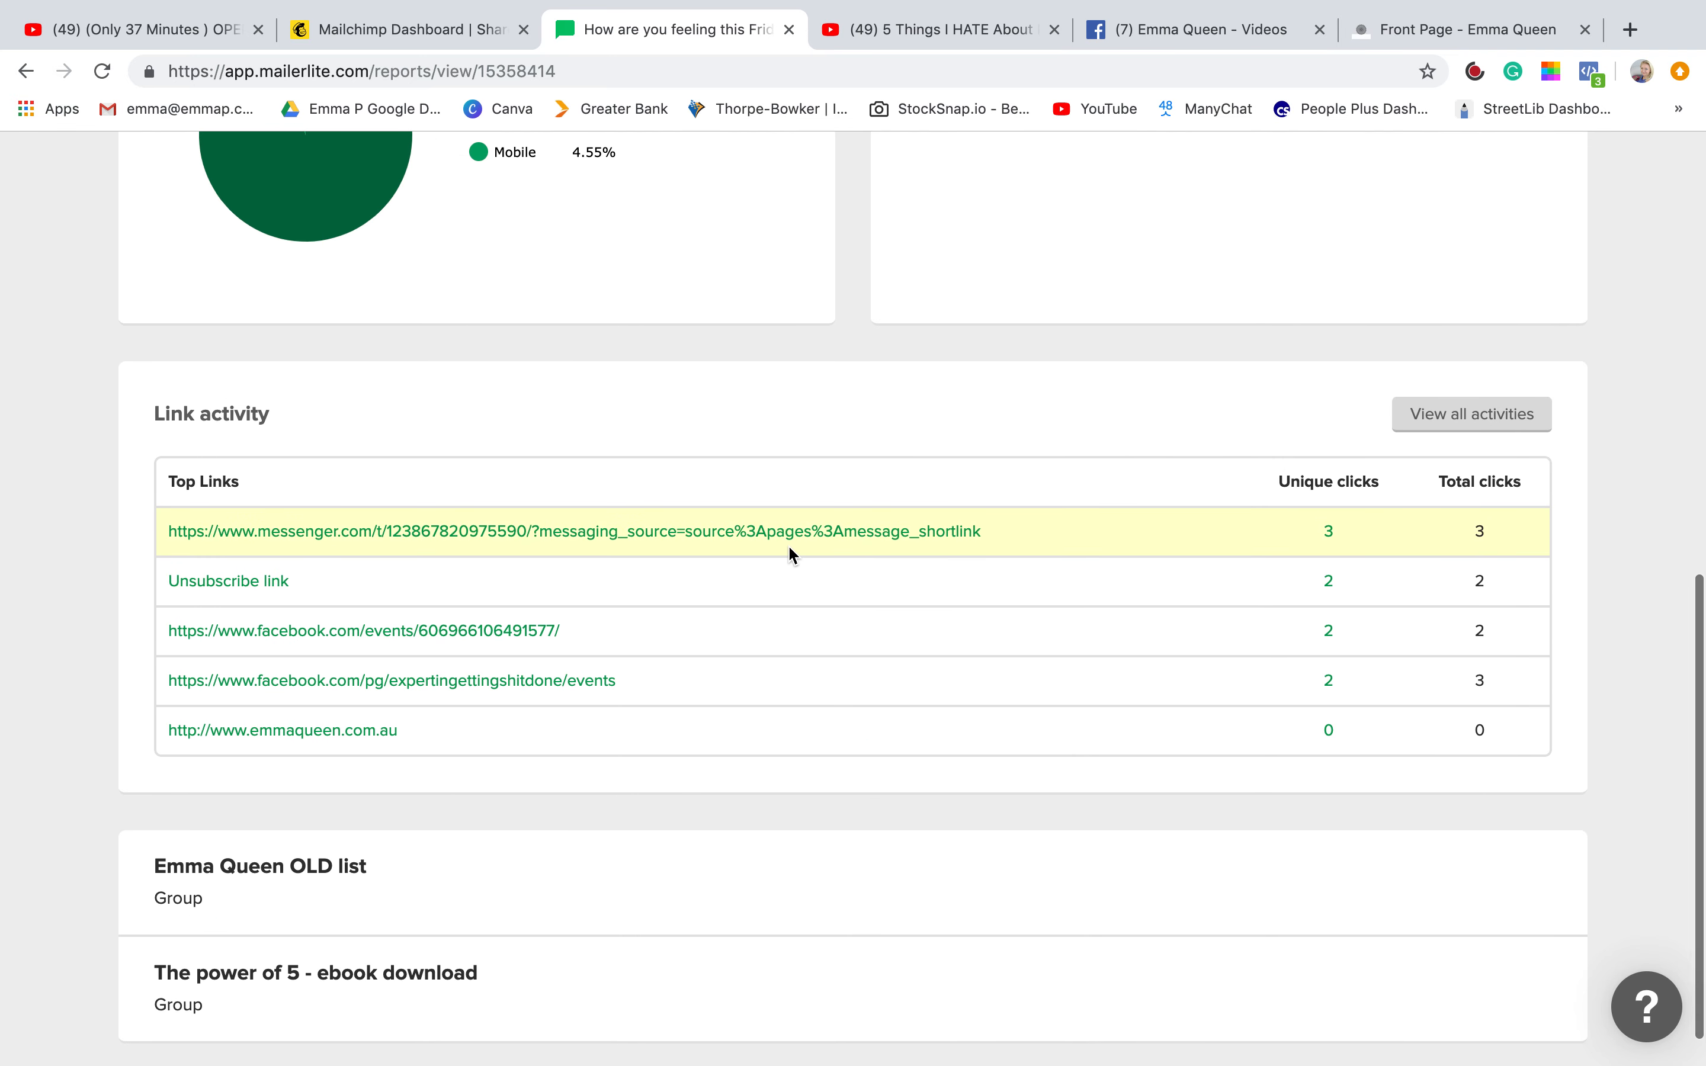
pyautogui.scroll(-1, 640, 659)
pyautogui.scroll(8, 640, 660)
pyautogui.scroll(5, 640, 661)
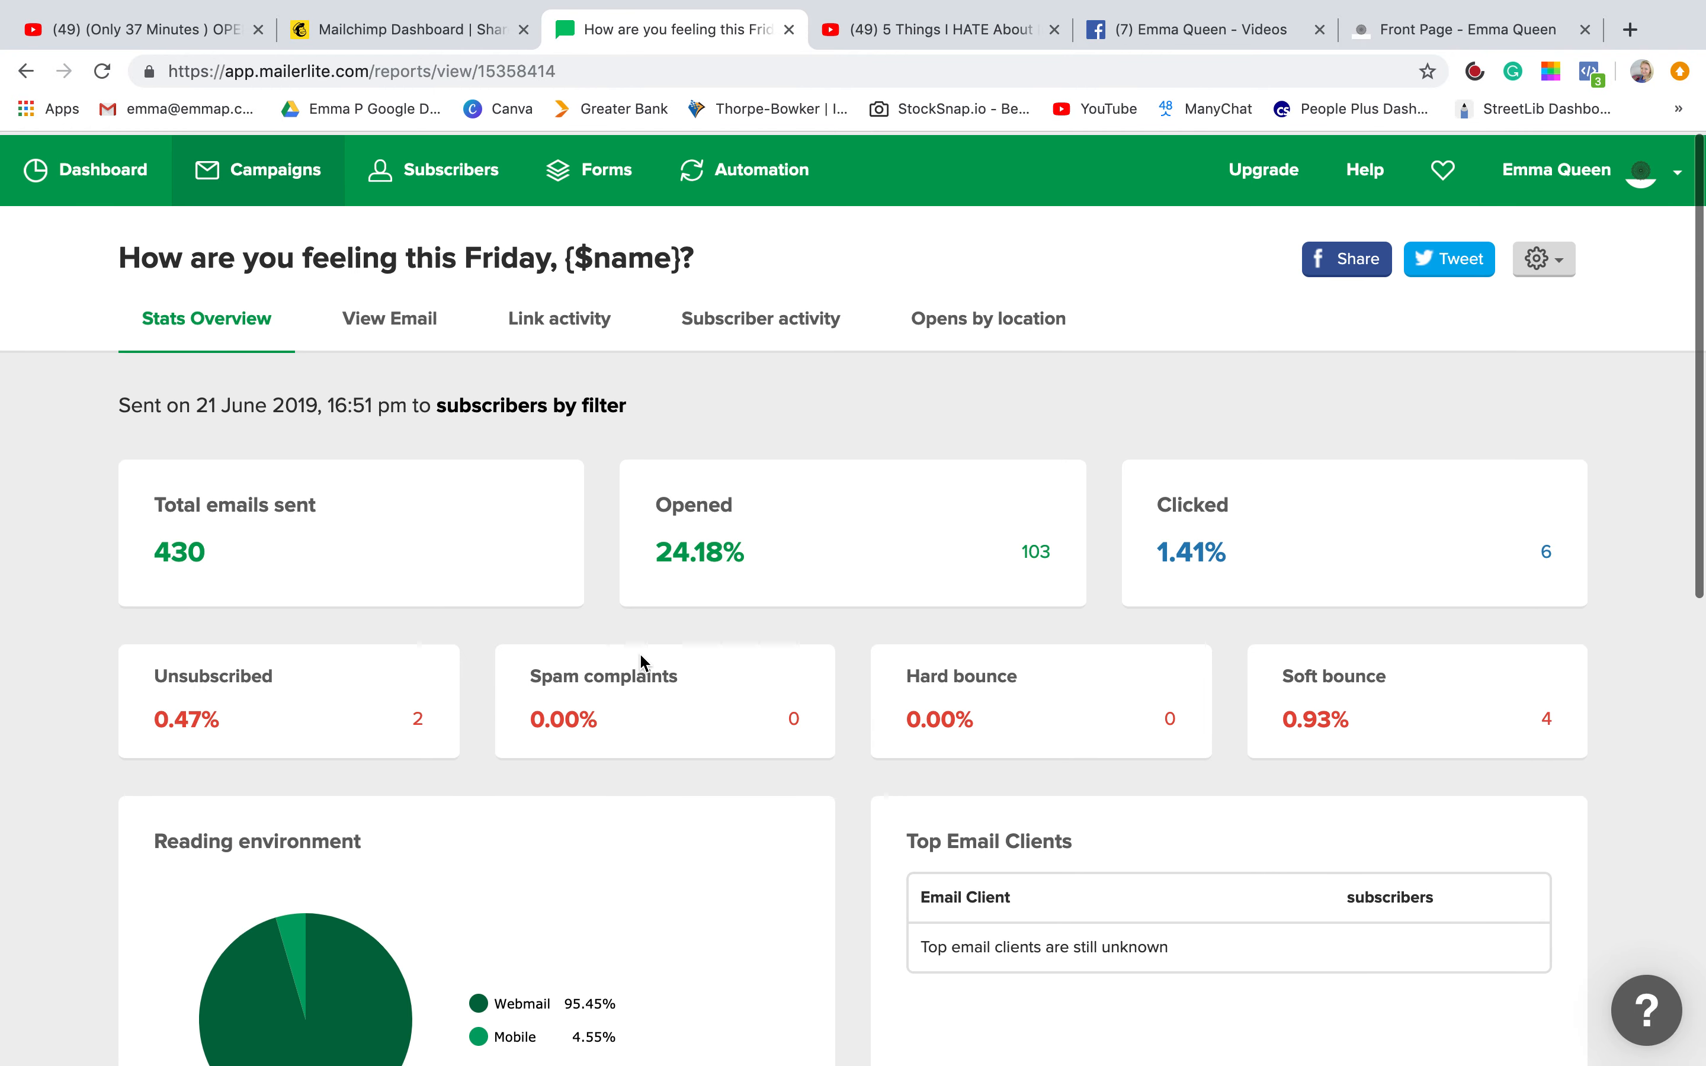
# List the subscribers who clicked in the campaign and sort them by opens in descending order.
pyautogui.click(1547, 555)
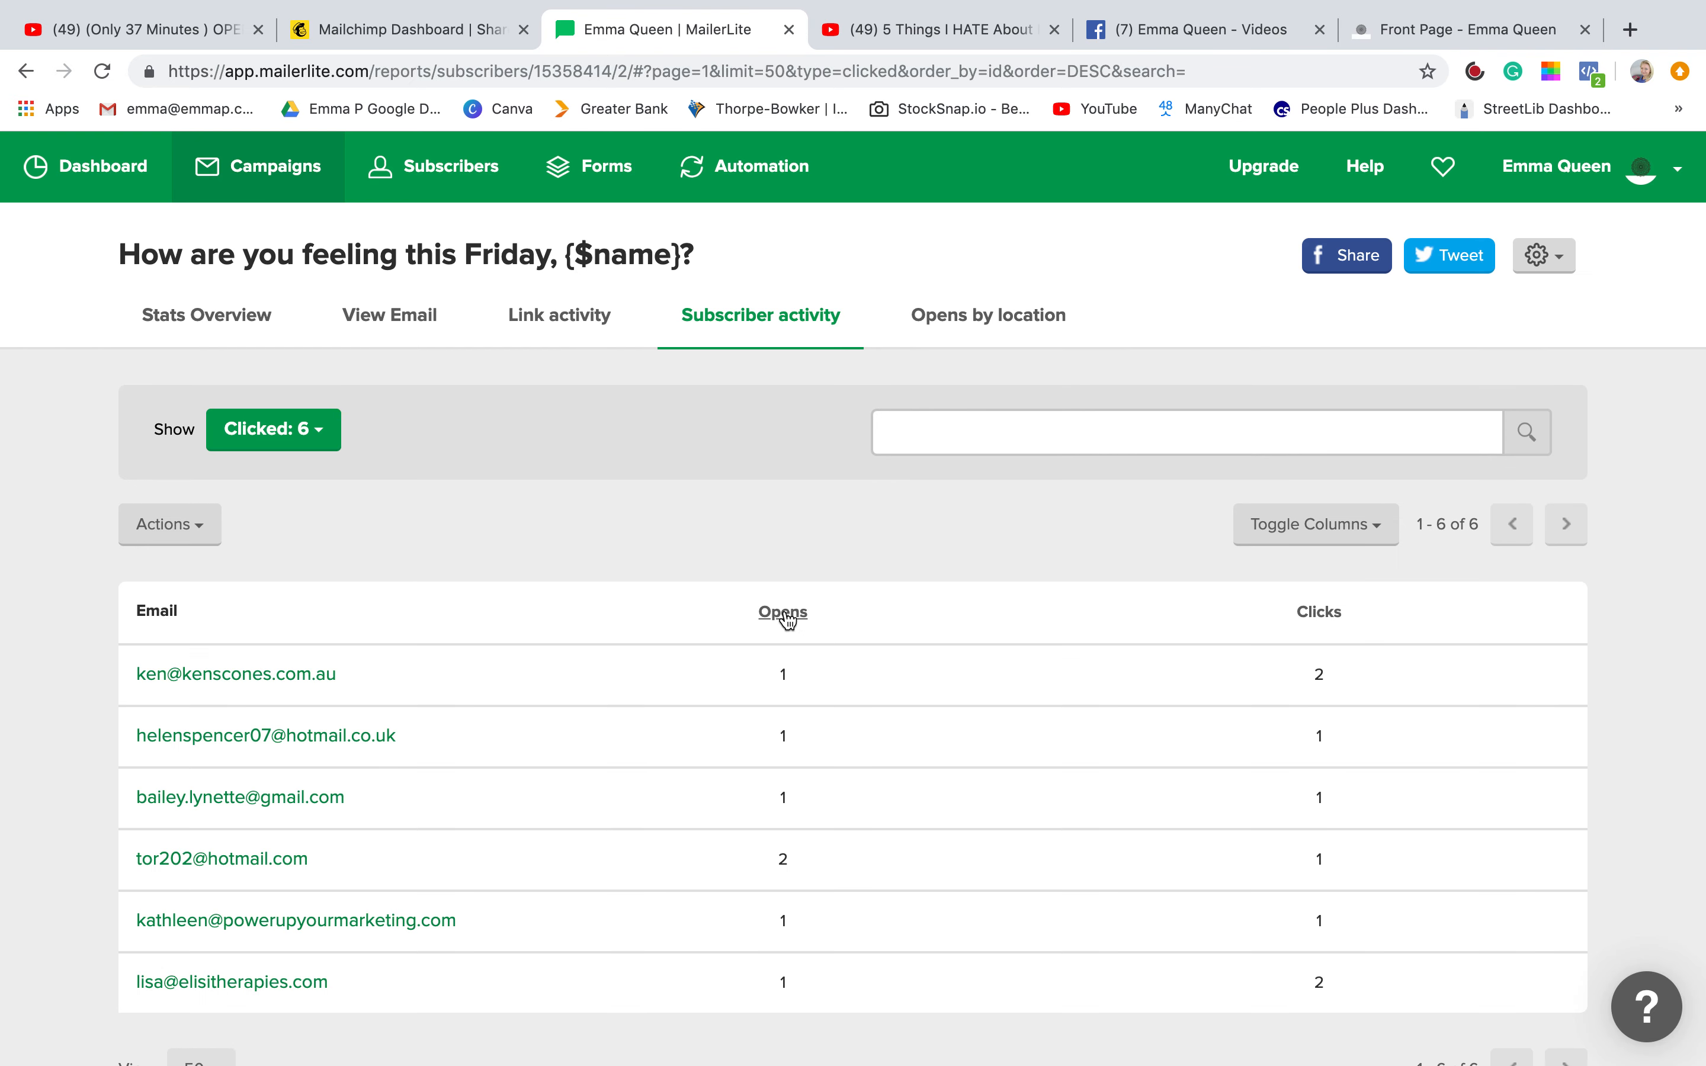
pyautogui.click(782, 612)
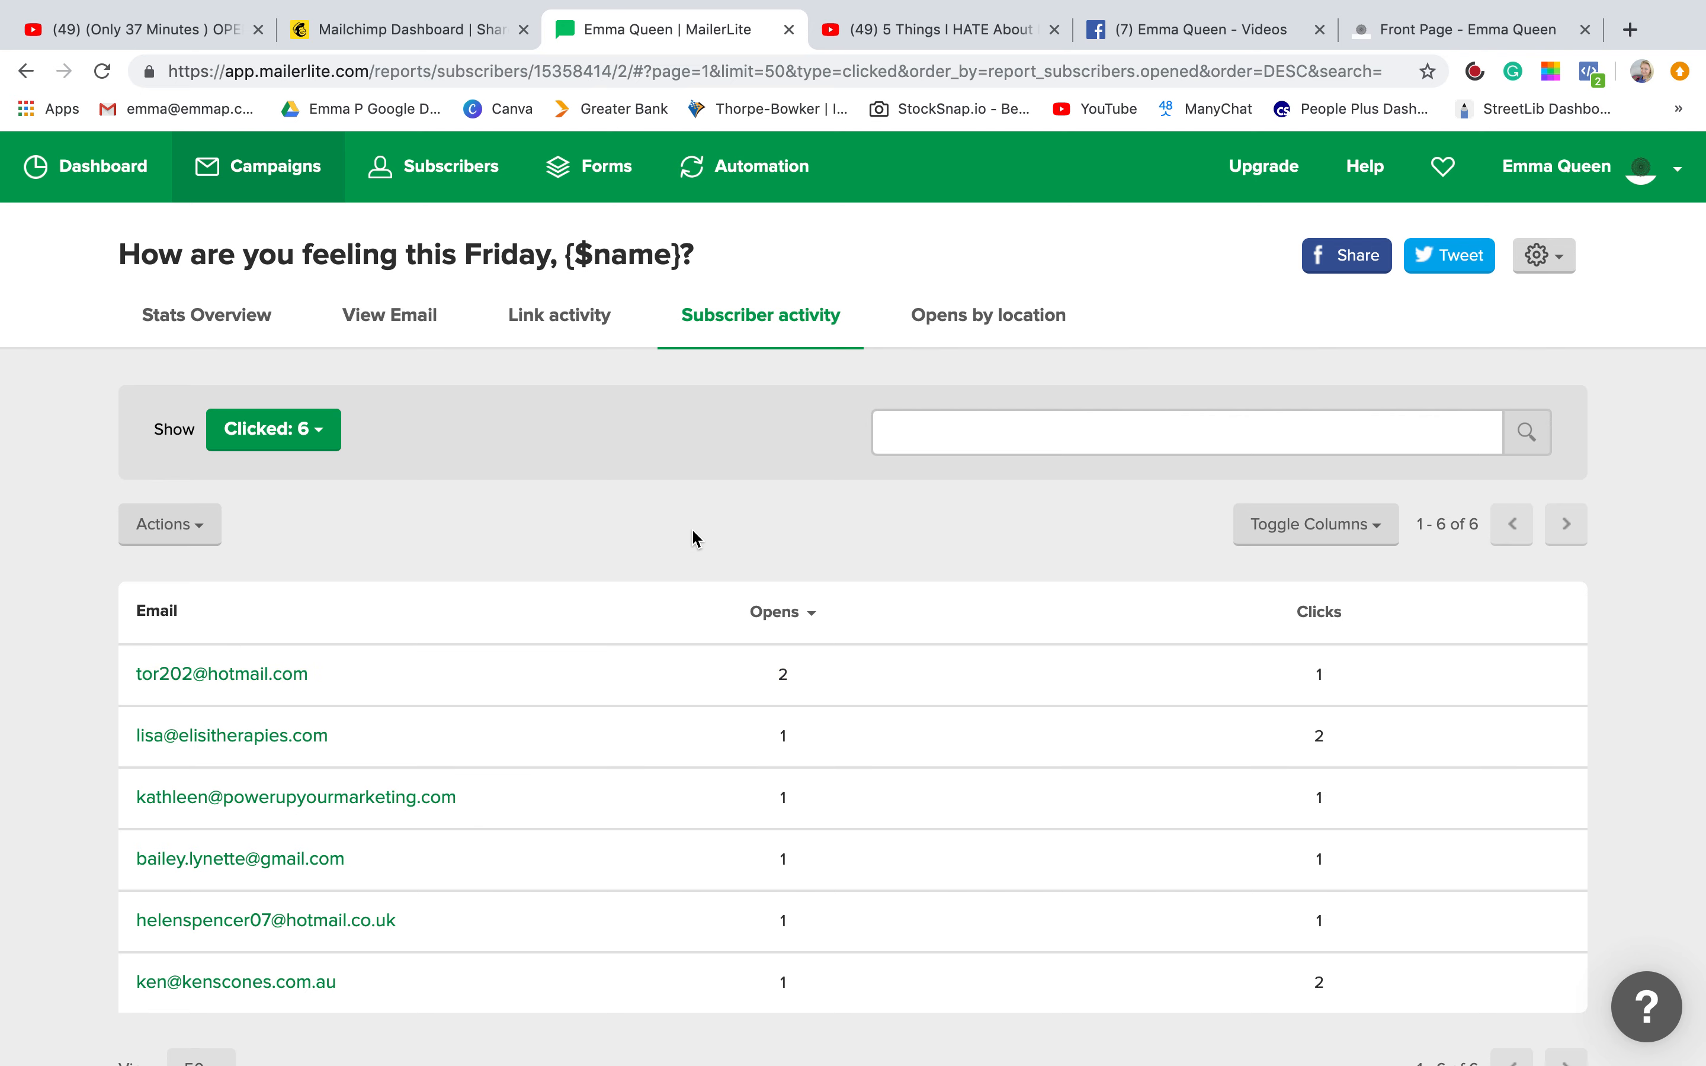
pyautogui.moveTo(927, 7)
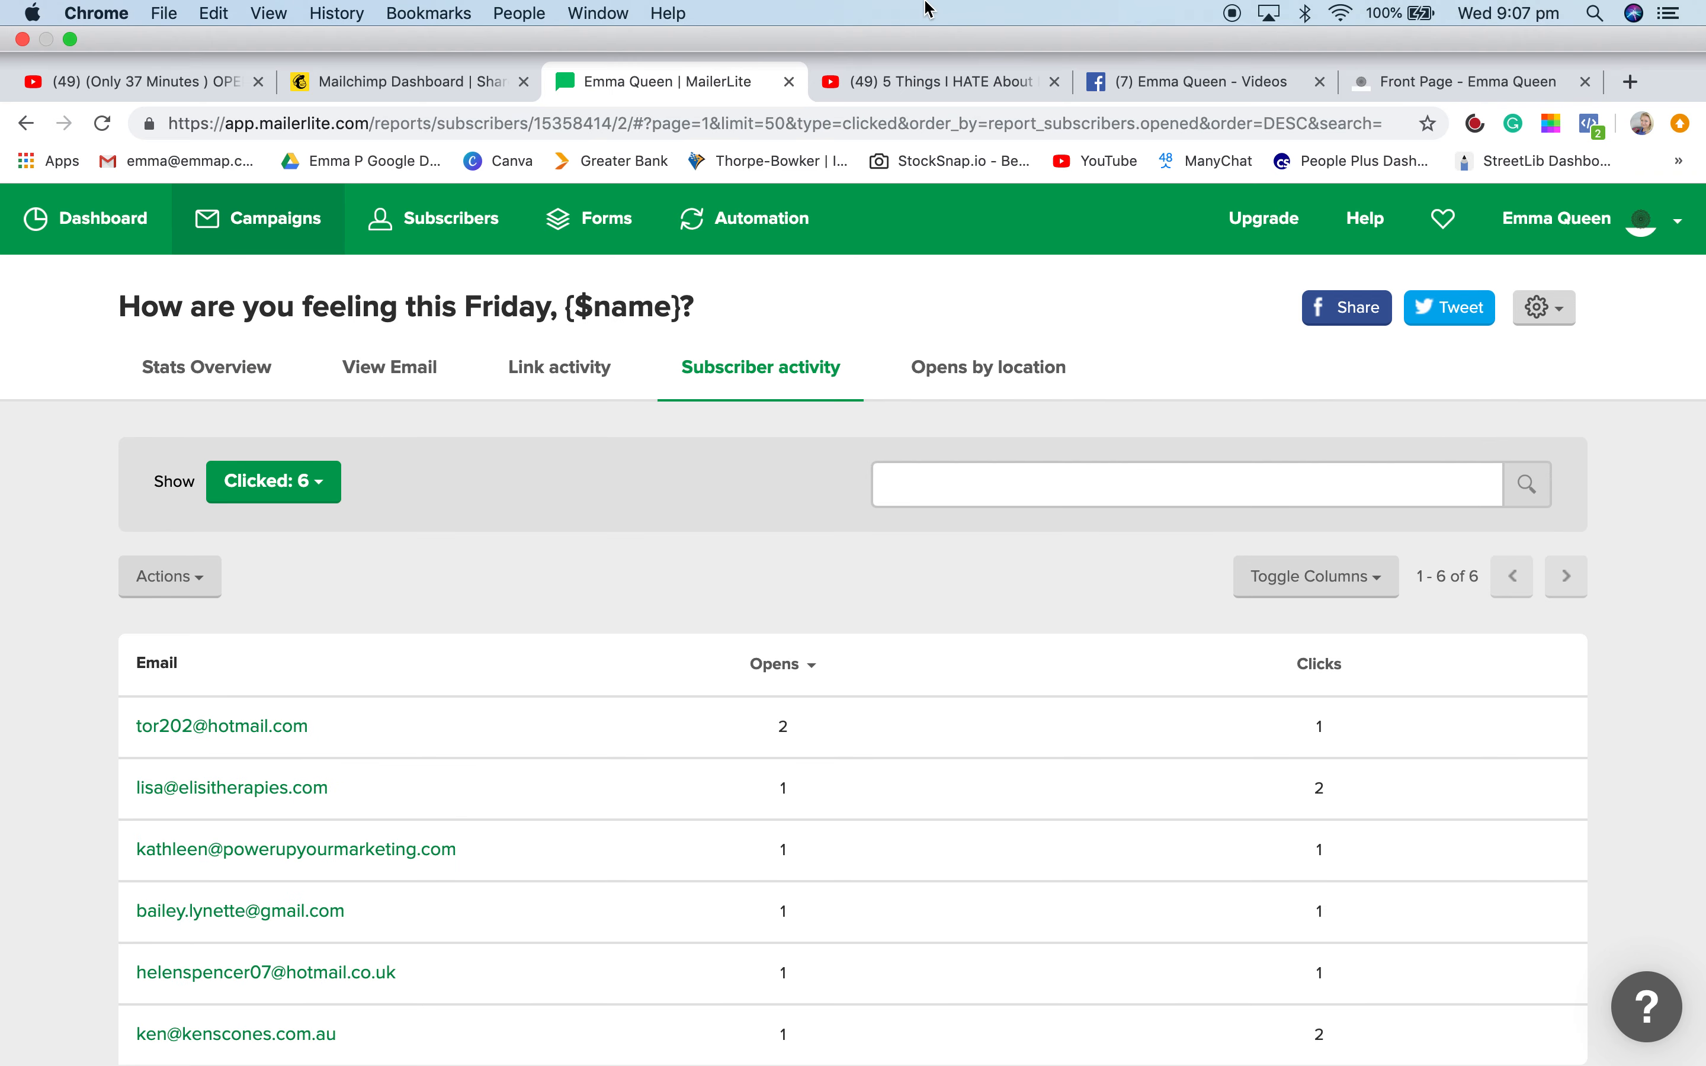